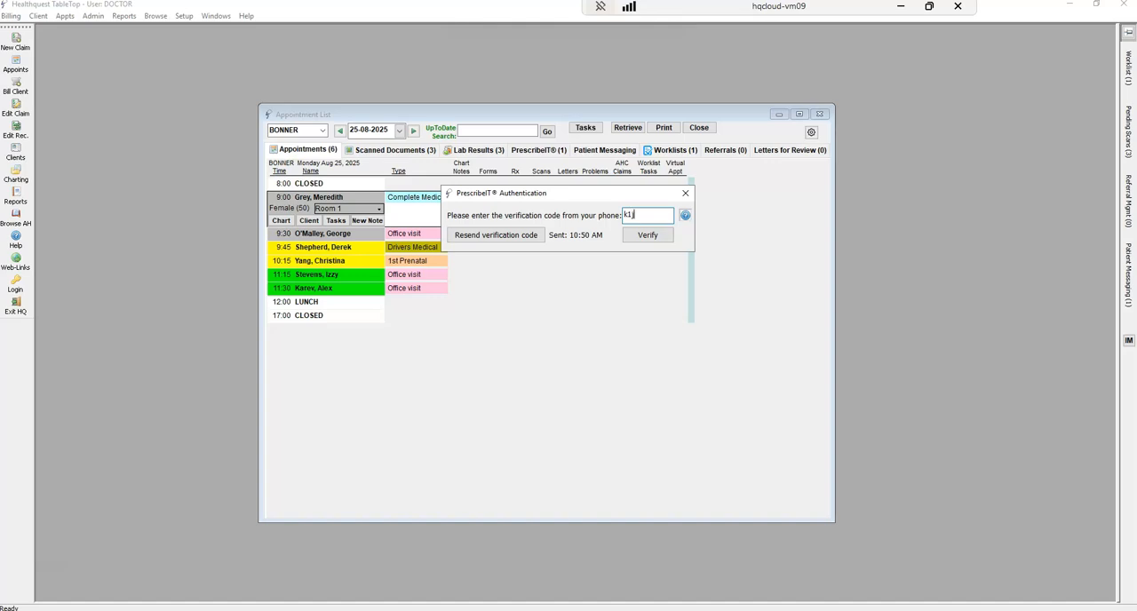
Submit the verification code for PrescribeIT authentication
left_click(637, 236)
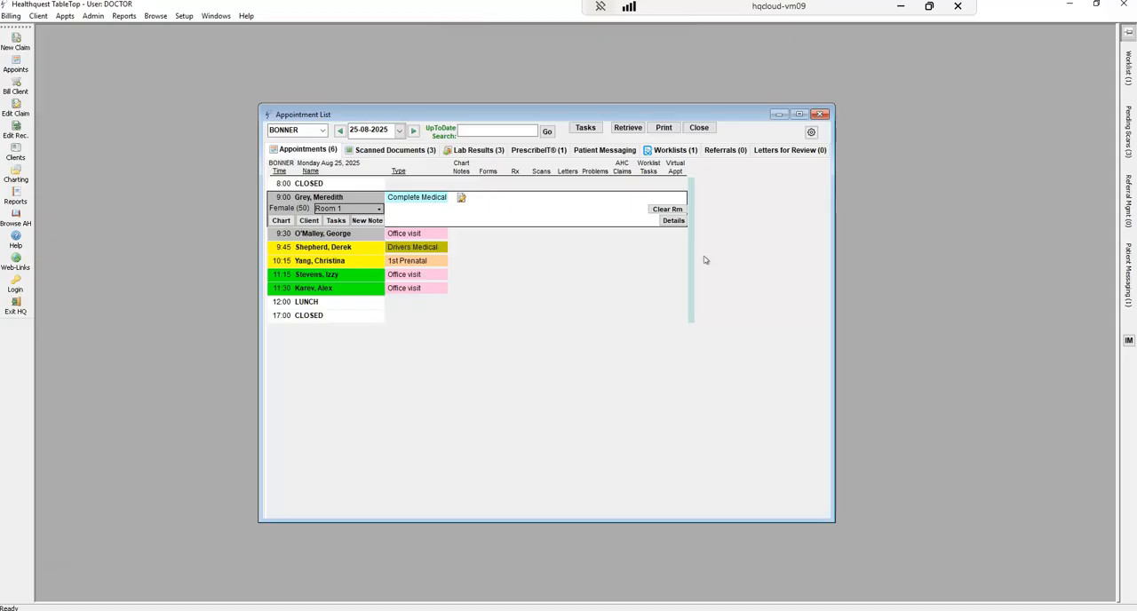
Open the Security Information / News window, look through the news, and close it
left_click(184, 16)
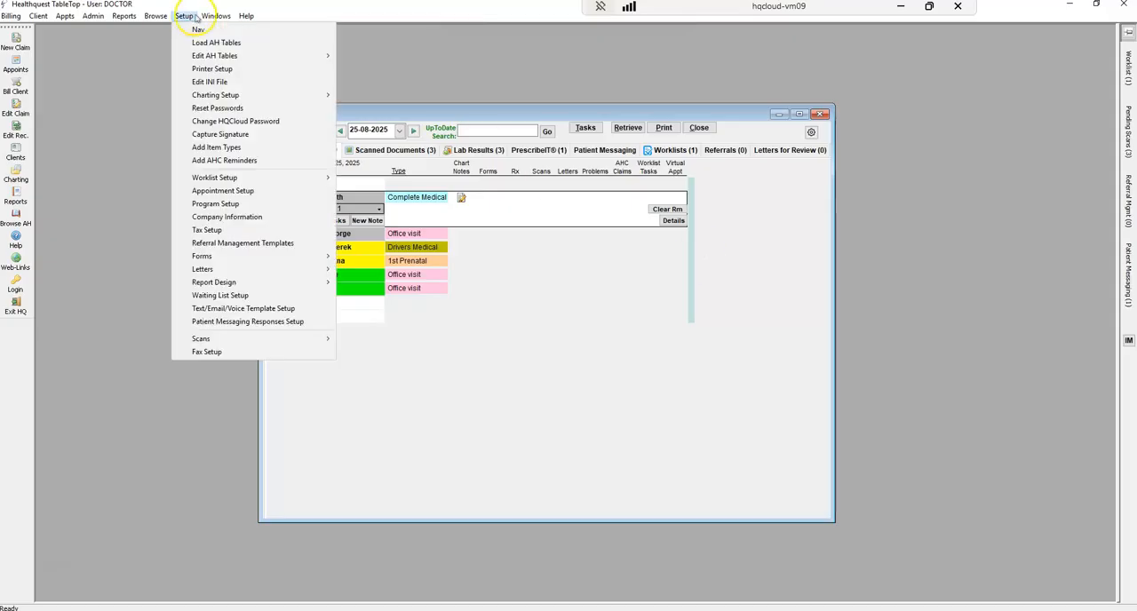
left_click(216, 16)
left_click(269, 122)
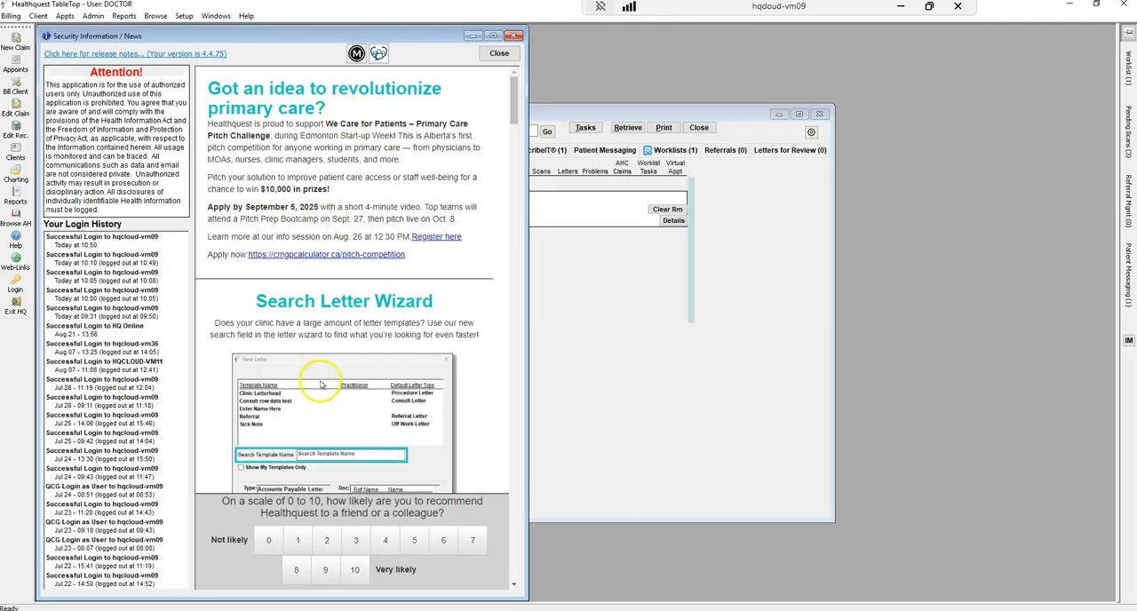
left_click_drag(518, 106, 511, 285)
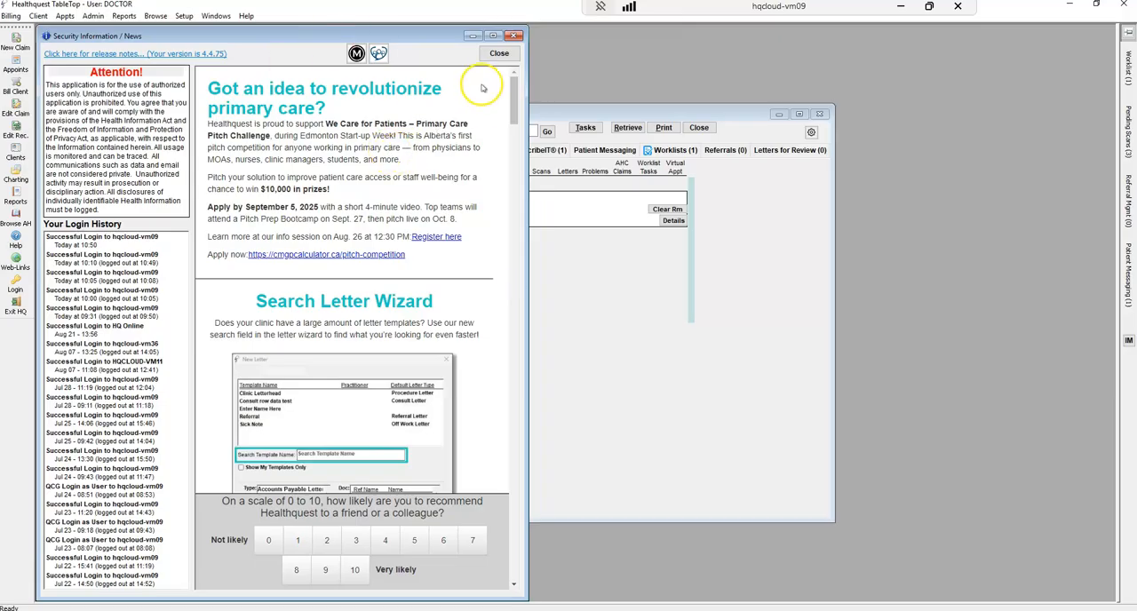
left_click(499, 54)
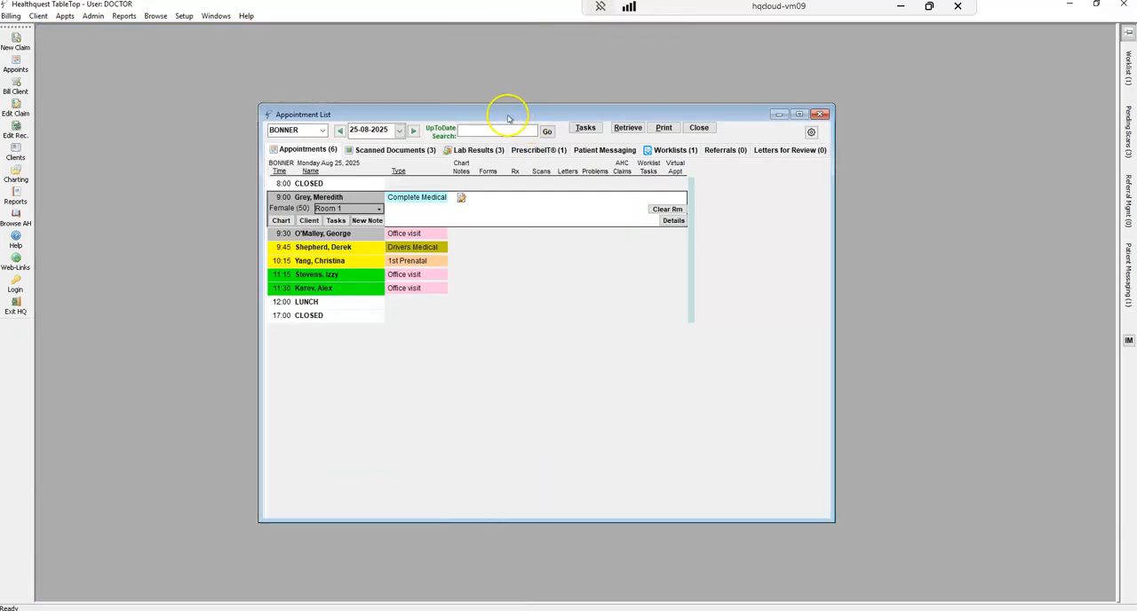
Move the Appointment List window toward the far side of the workspace and check its practitioner selector
left_click_drag(511, 115, 719, 116)
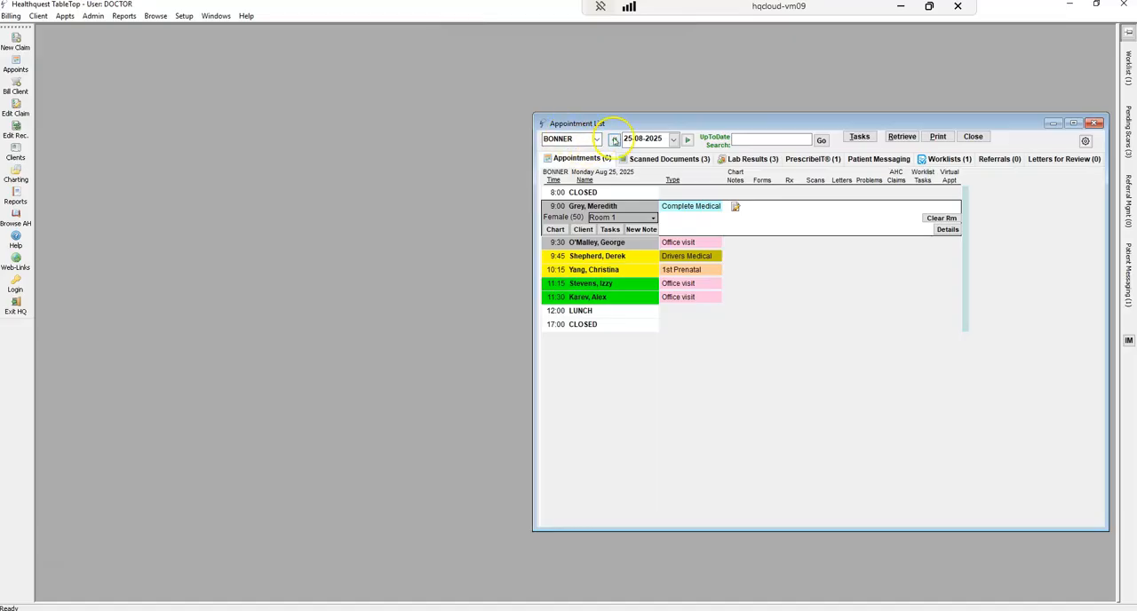
left_click(597, 140)
left_click(597, 141)
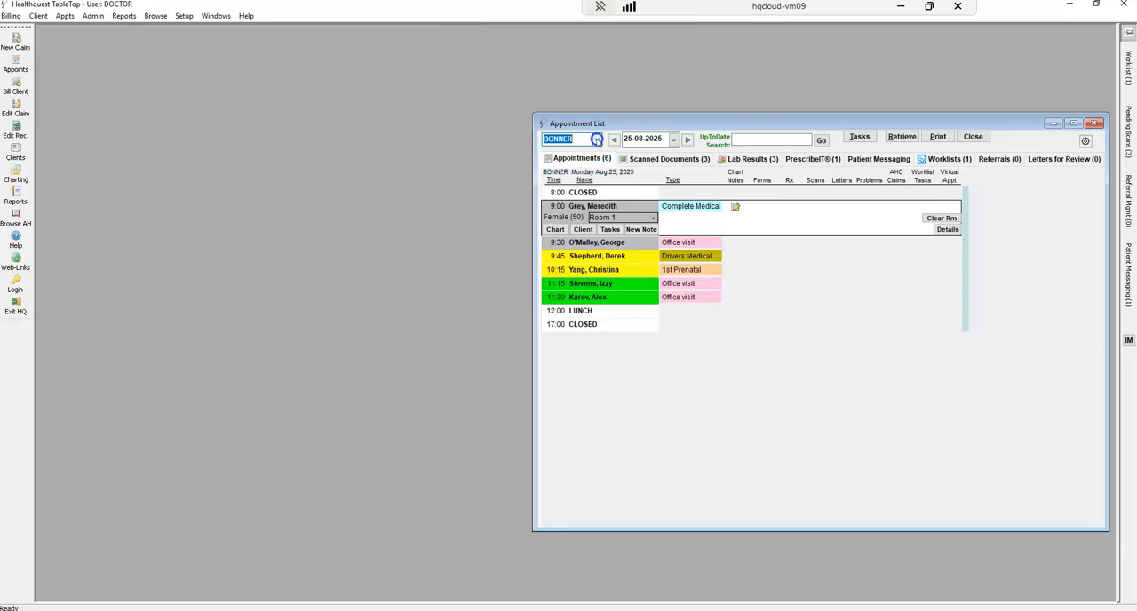
Check the date picker, view the appointments for 26-08-2025, and return to 25-08-2025
left_click(674, 141)
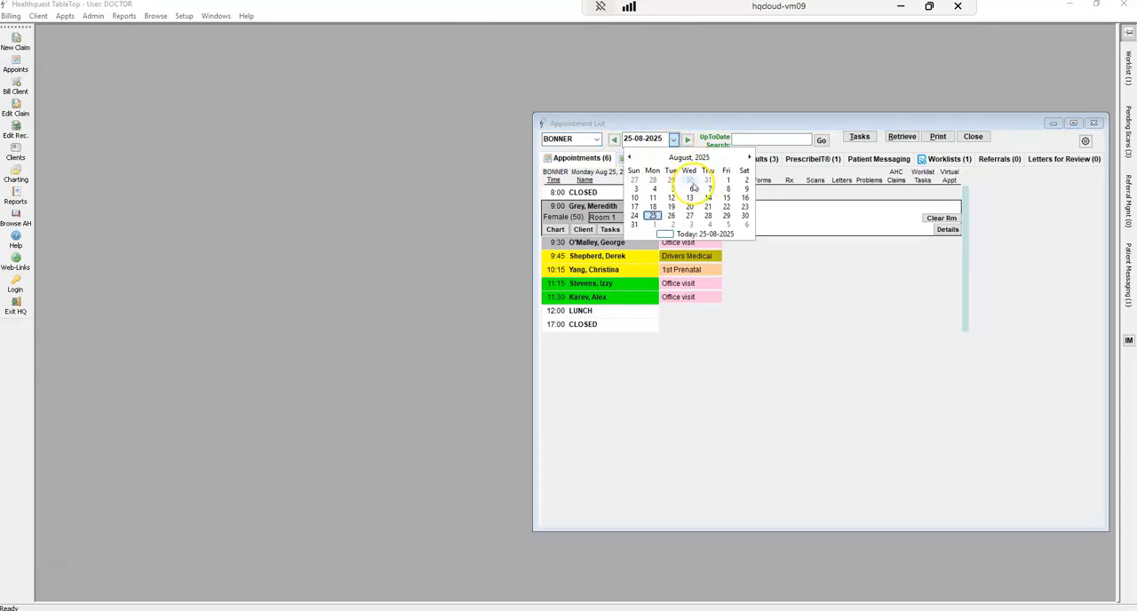
left_click(630, 159)
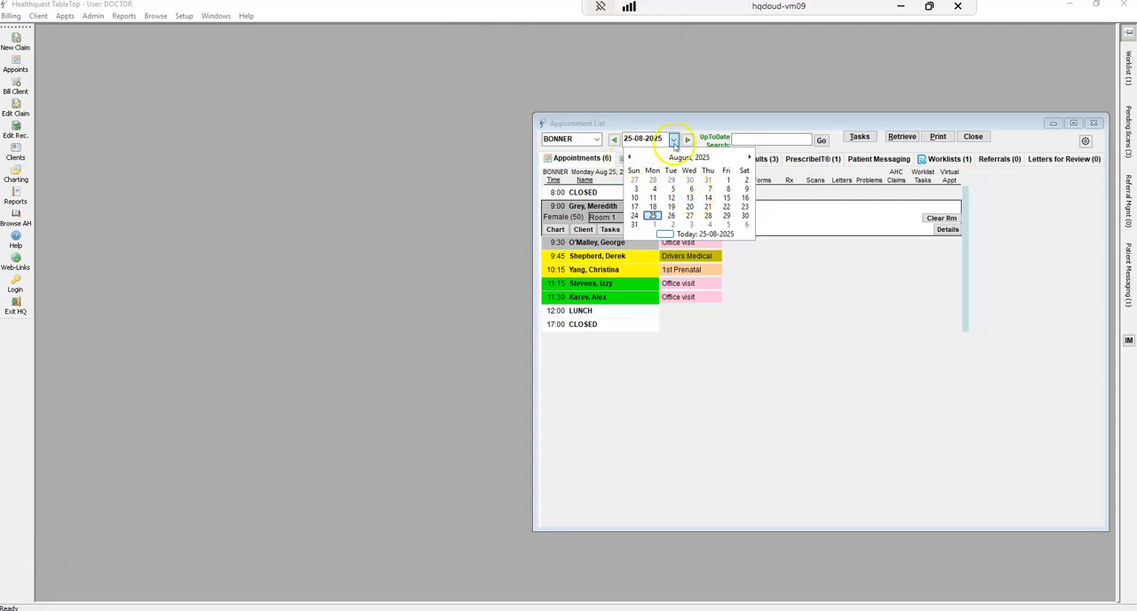
left_click(673, 139)
left_click(688, 142)
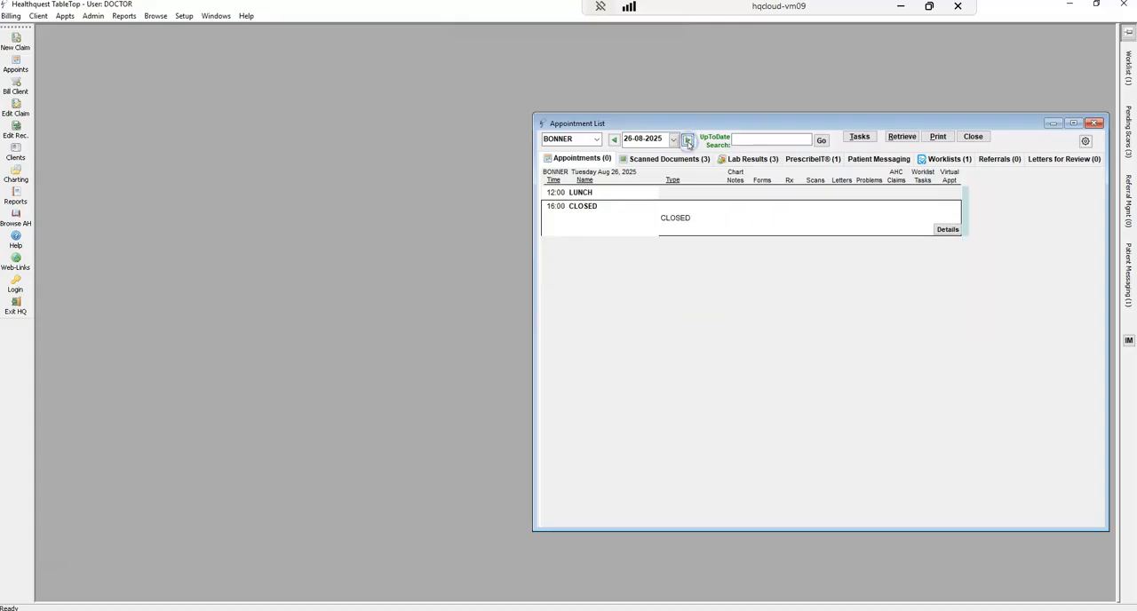
left_click(614, 142)
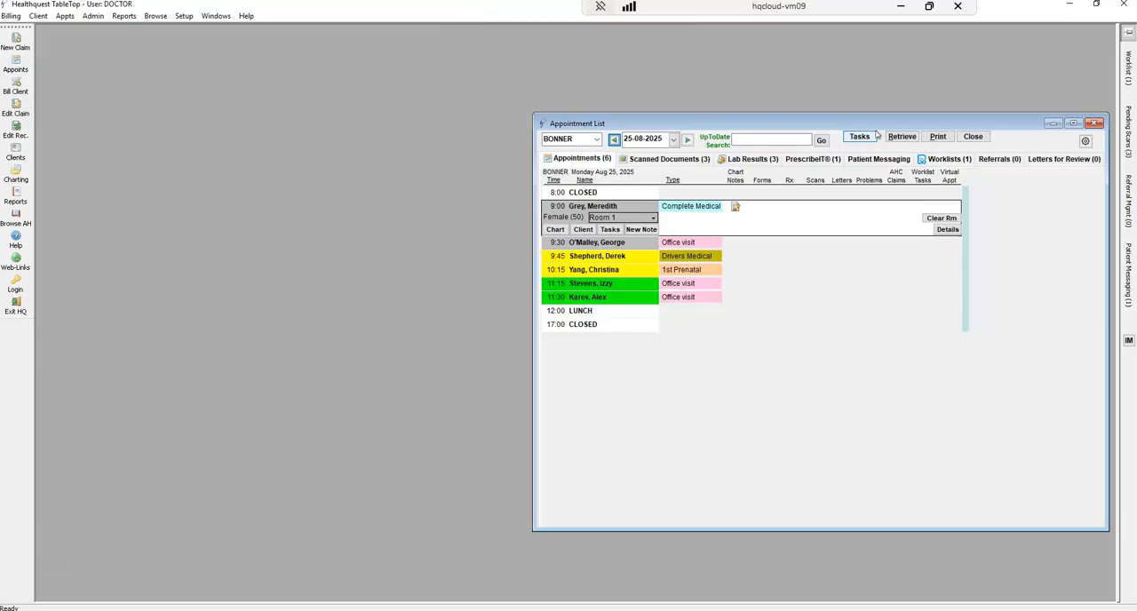
left_click(871, 130)
left_click(864, 133)
left_click(902, 137)
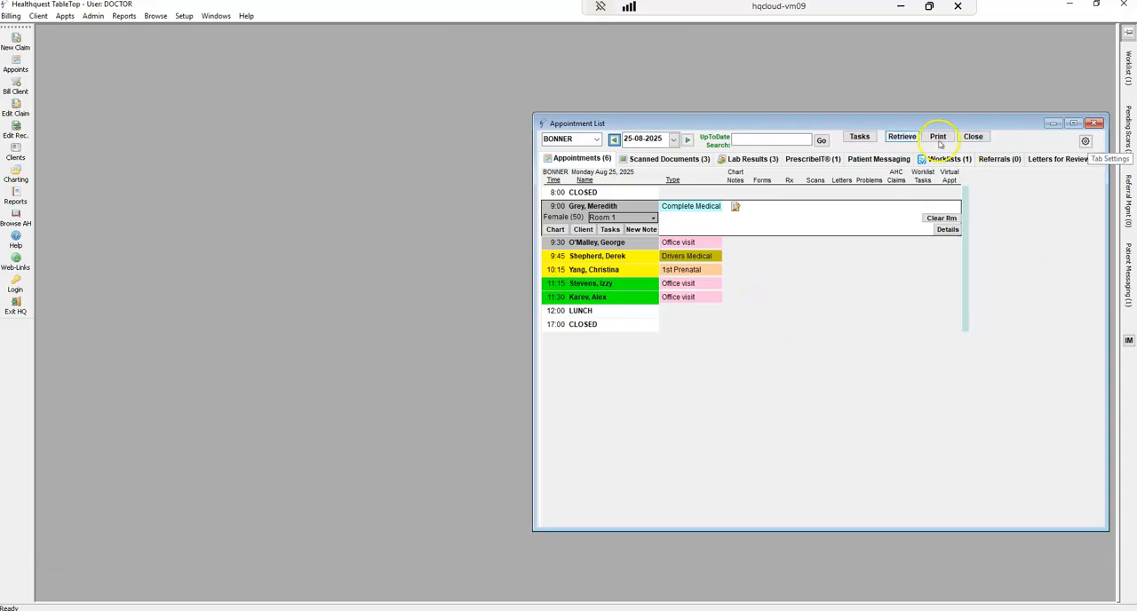
Reorder the Doctor View tabs so that PrescribeIT comes directly after Patient Messaging, and apply the new order
left_click(1085, 142)
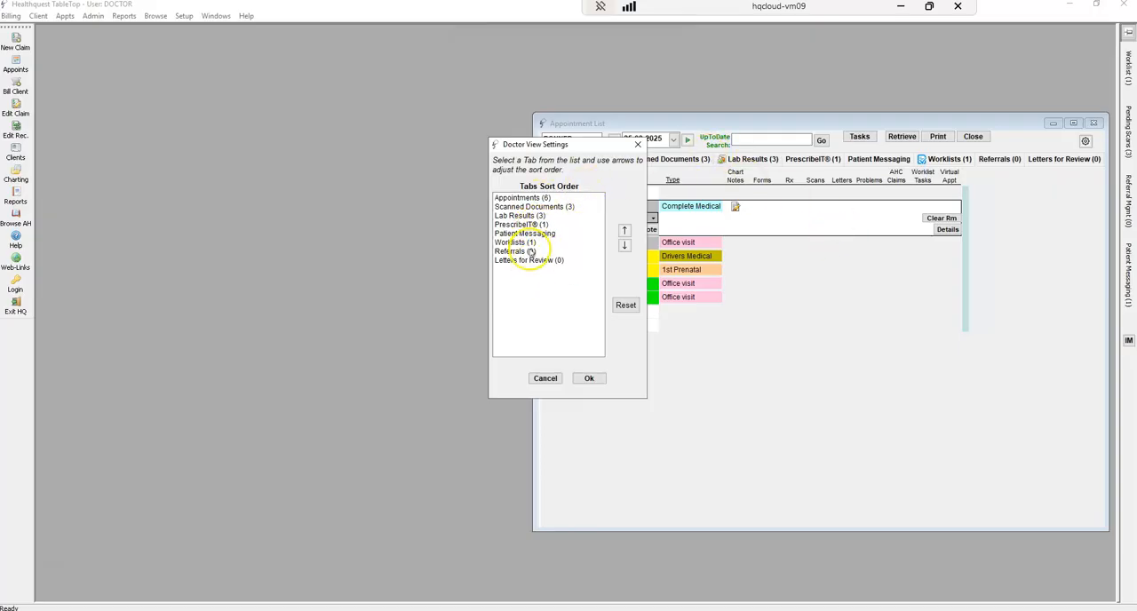
left_click(526, 224)
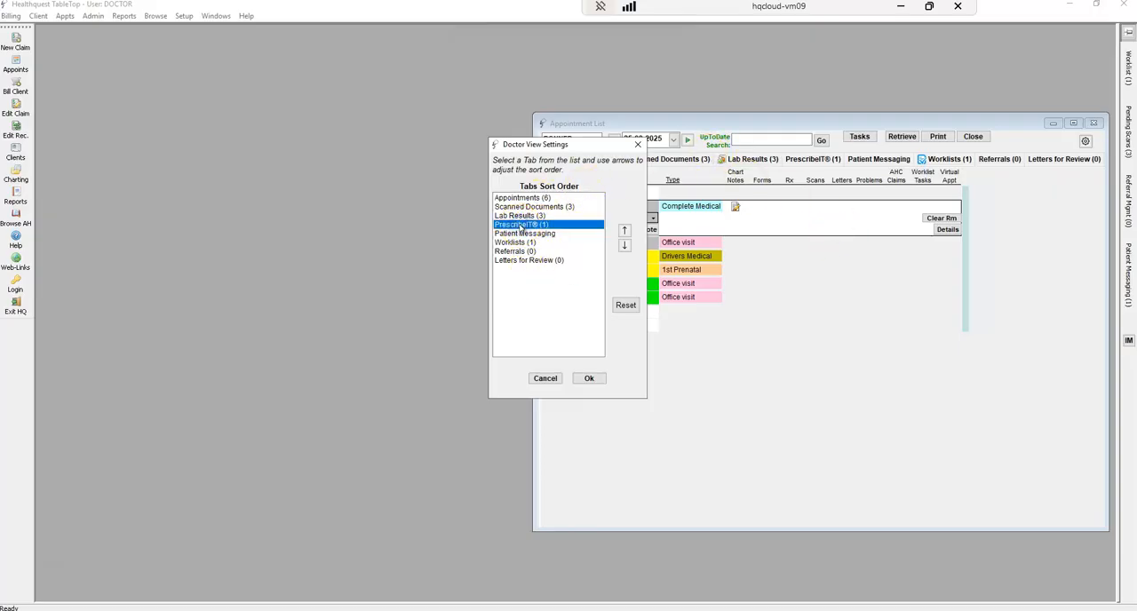
left_click(624, 248)
left_click(624, 247)
left_click(624, 247)
left_click(625, 230)
left_click(625, 230)
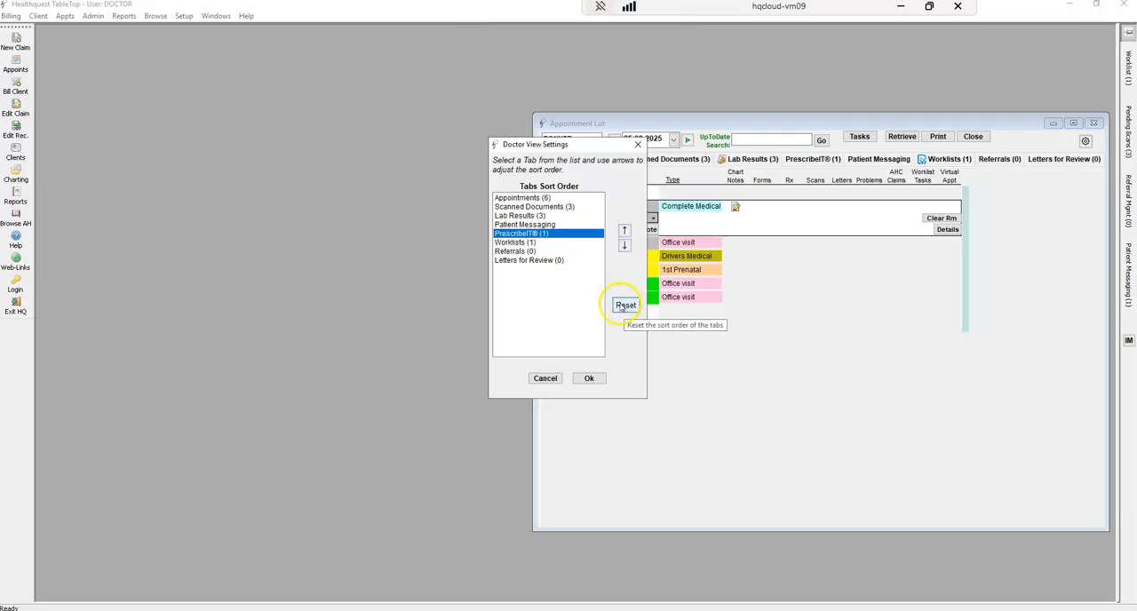
left_click(591, 379)
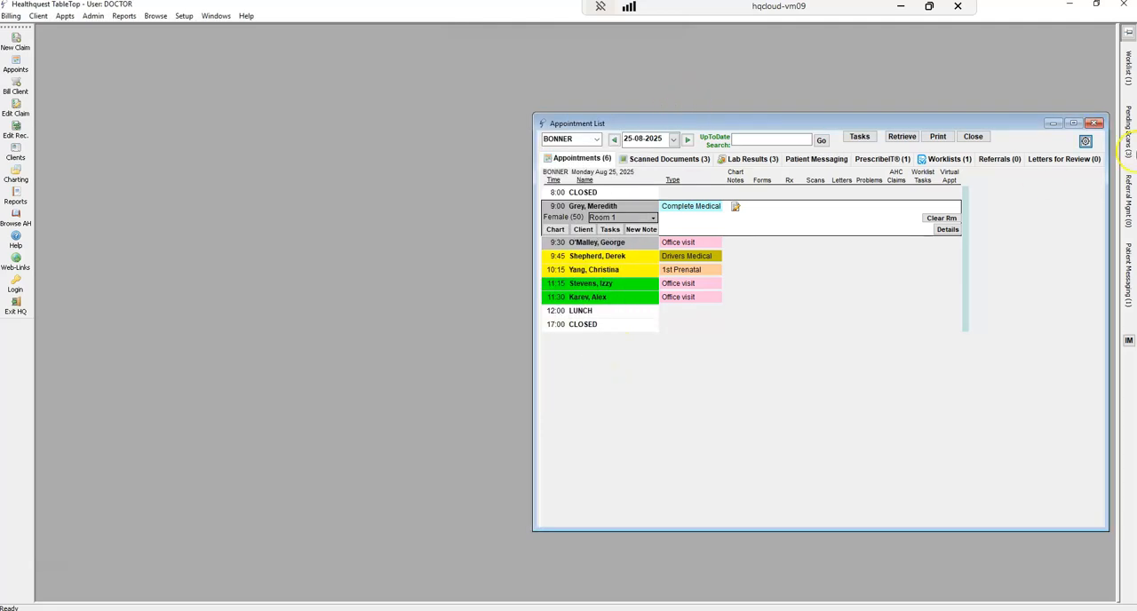
left_click(897, 196)
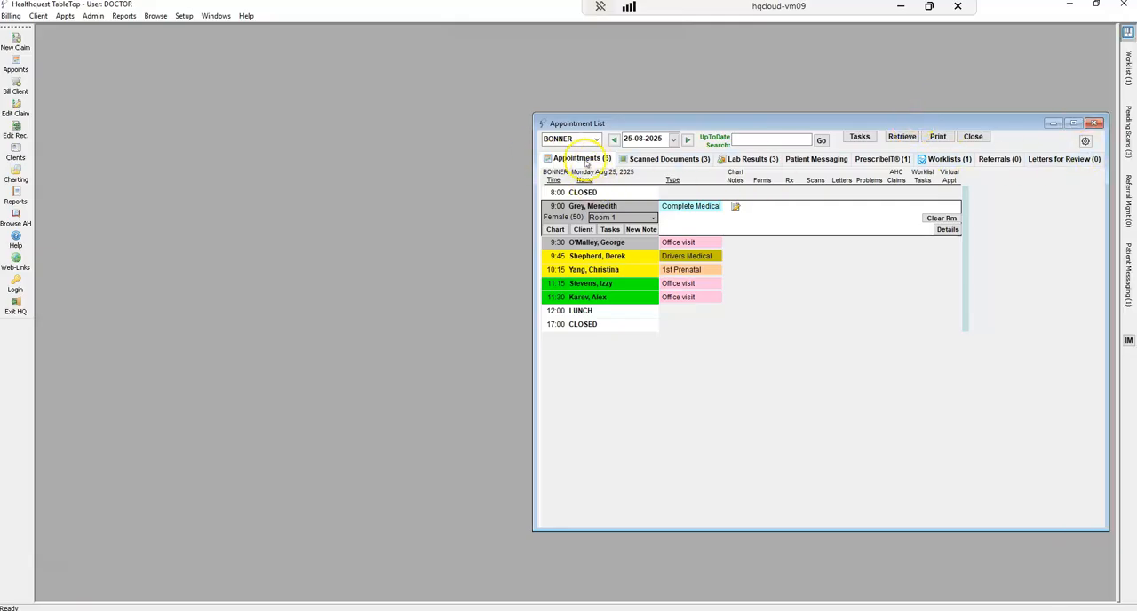
Open the first Import document in the Scanned Documents list and look at its annotation options
left_click(671, 159)
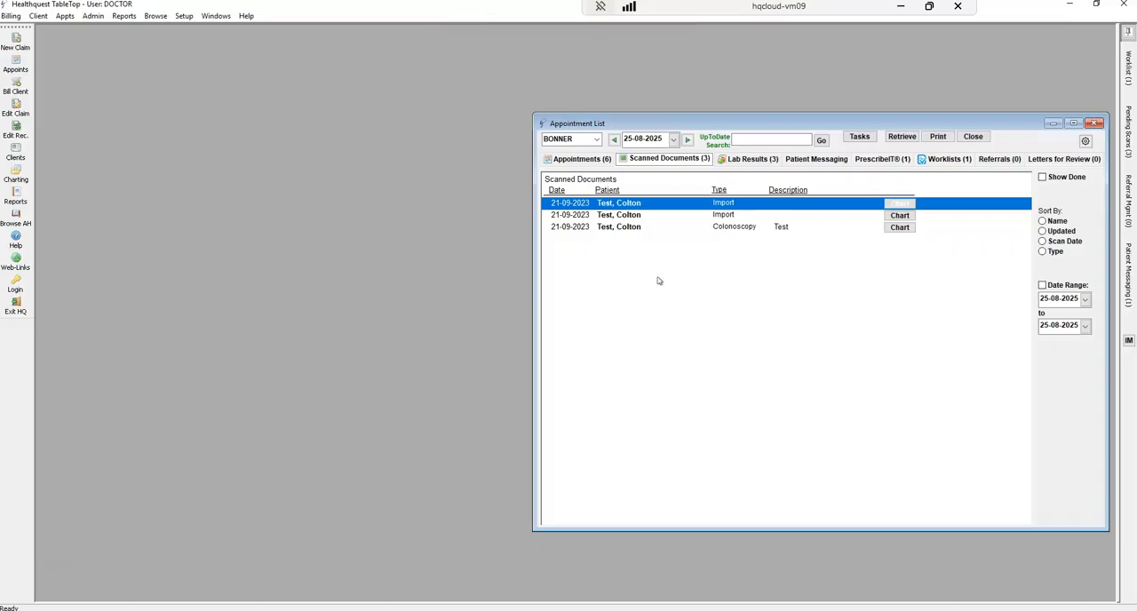
double_click(662, 209)
left_click(734, 353)
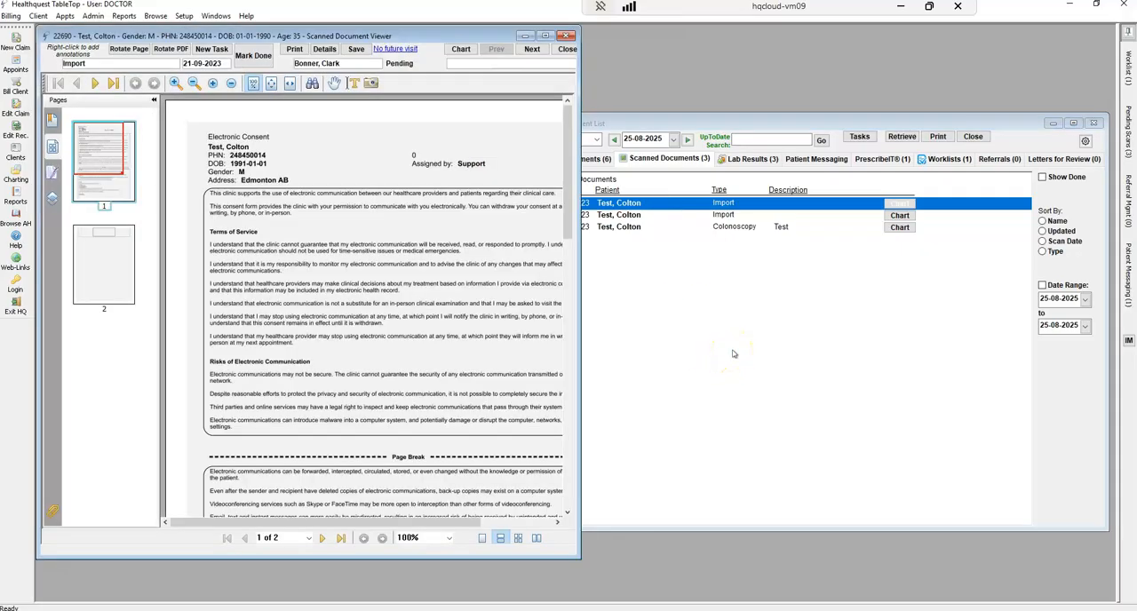
right_click(341, 151)
mouse_move(377, 157)
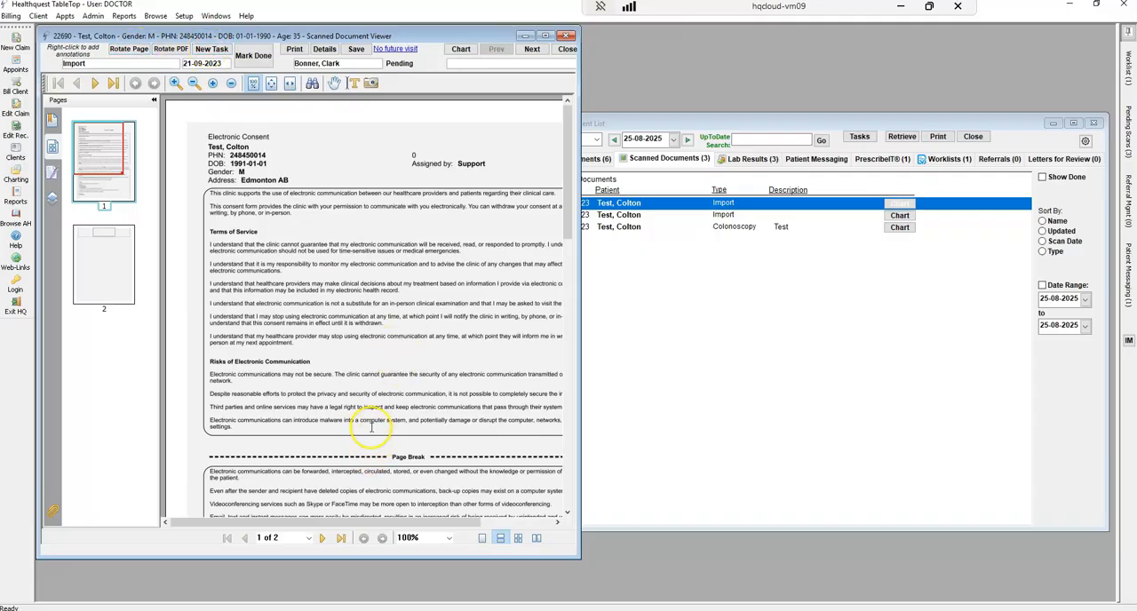
Create a task from the scanned document with the "Recall for test results" template, save it, and close the client's worklist
left_click(213, 51)
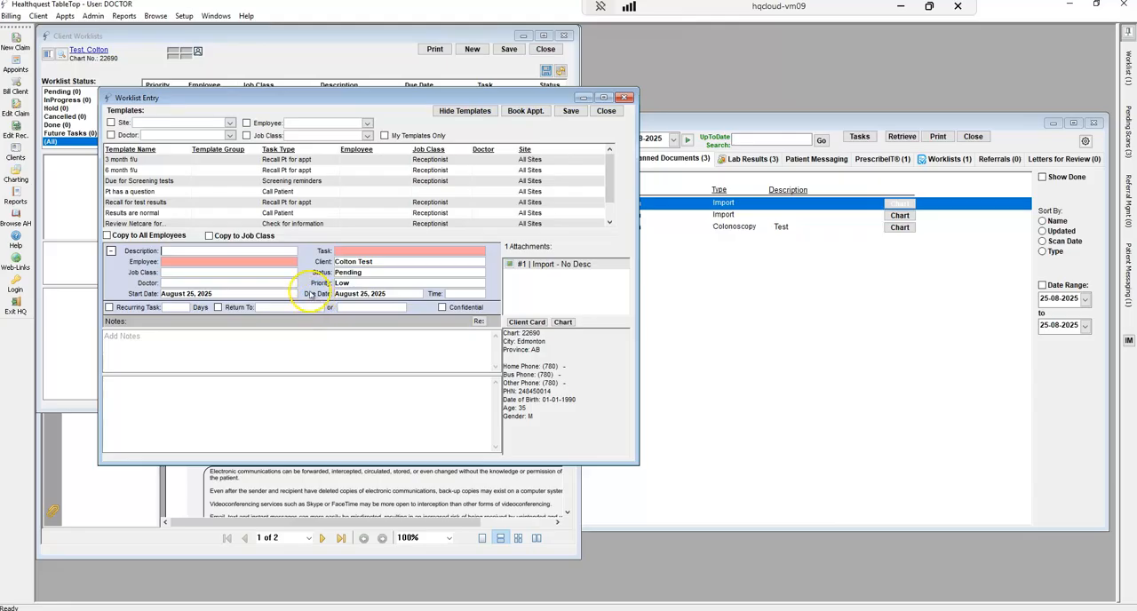
left_click(165, 202)
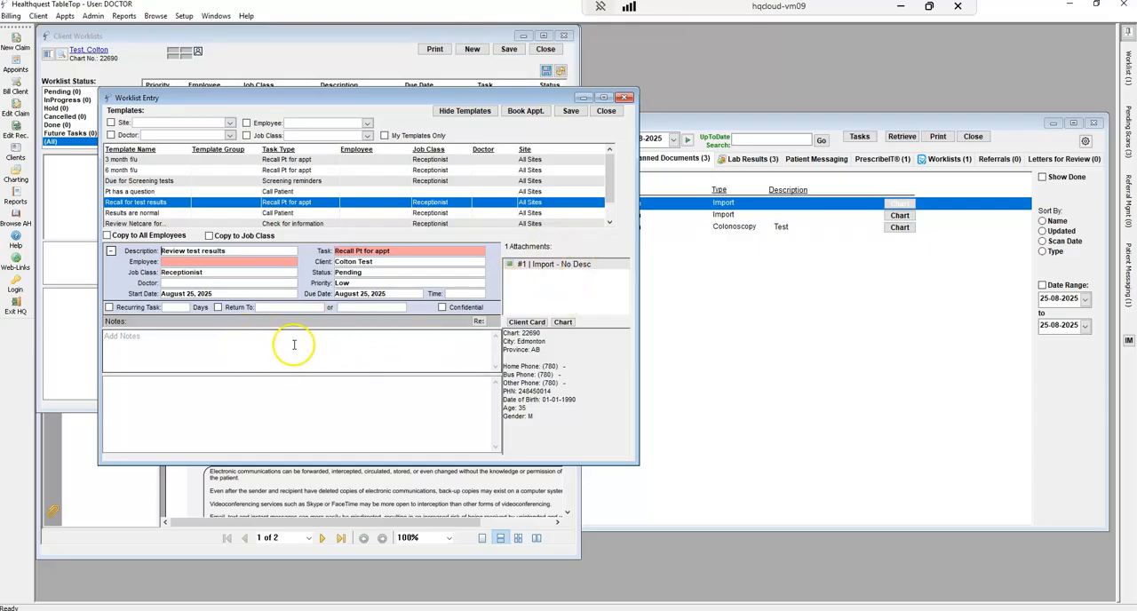
left_click(147, 346)
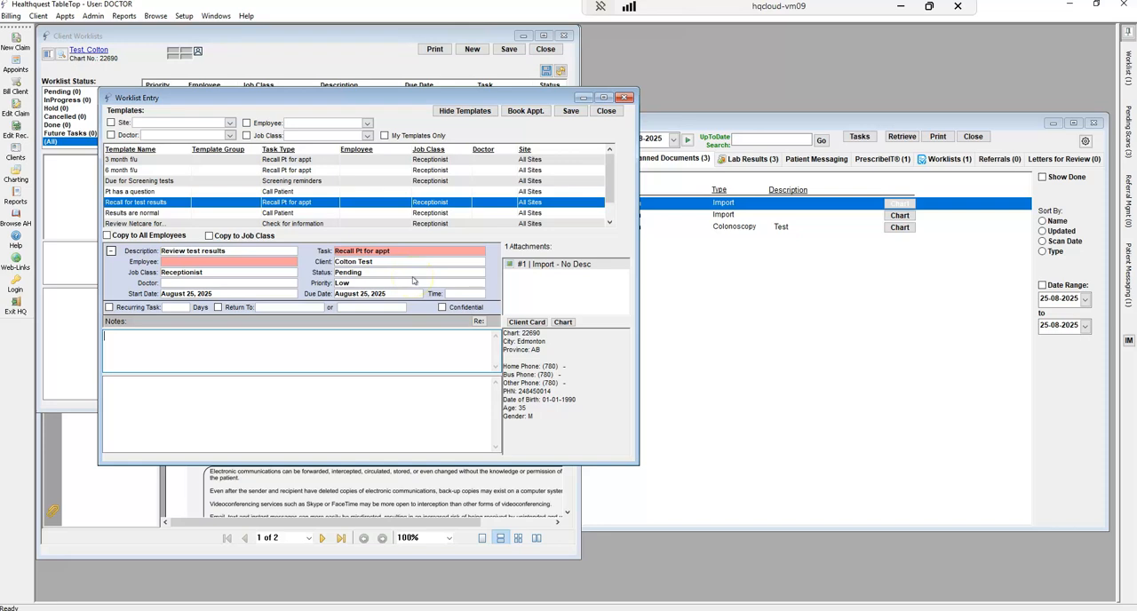
left_click(570, 110)
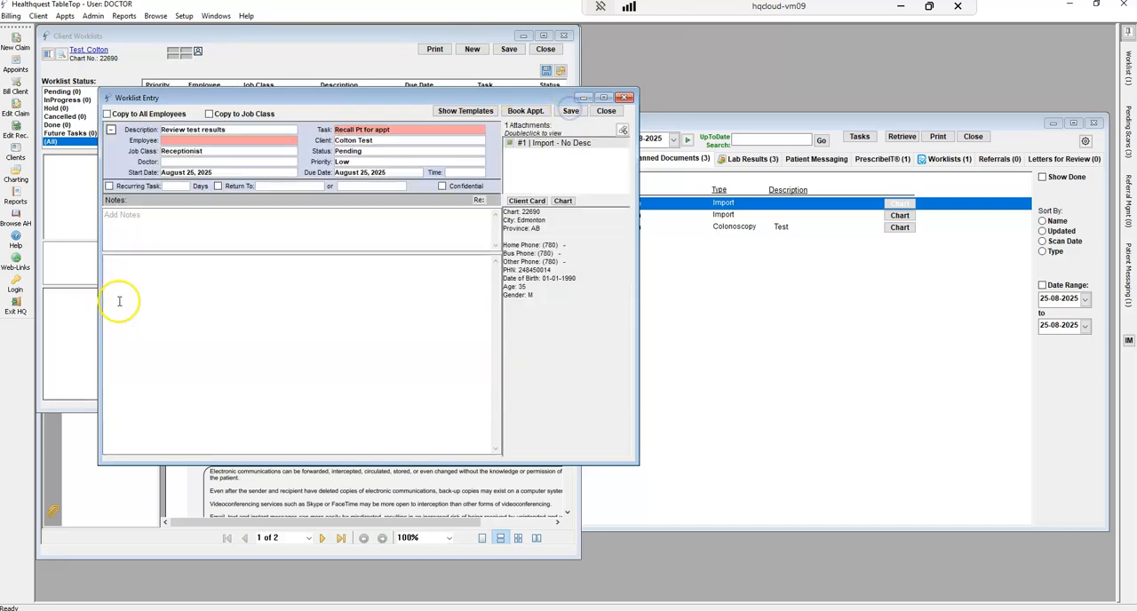
left_click(605, 111)
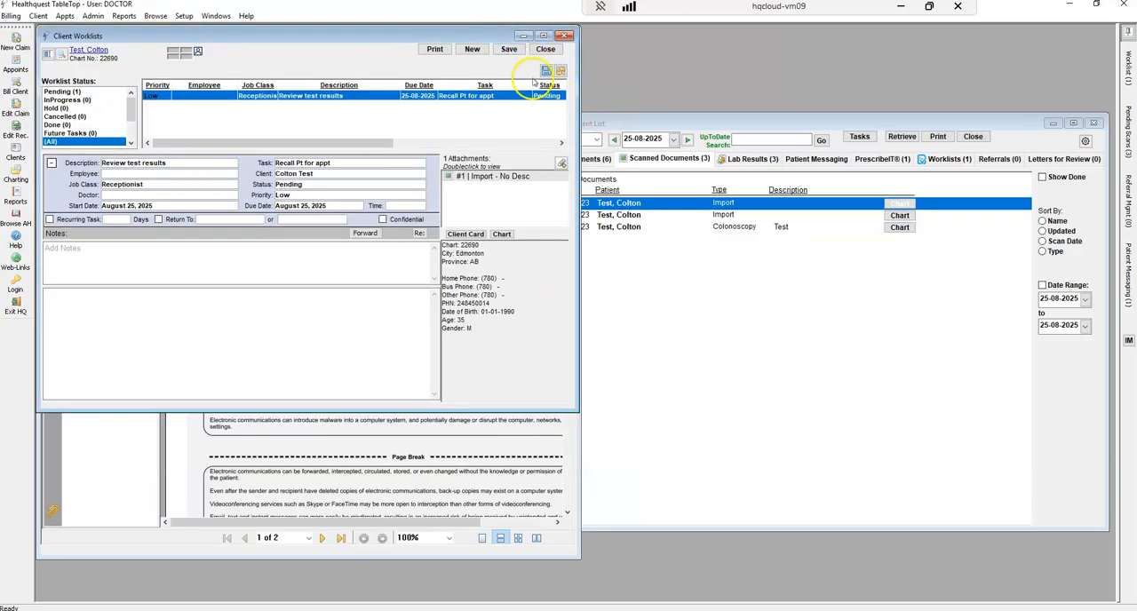
left_click(536, 50)
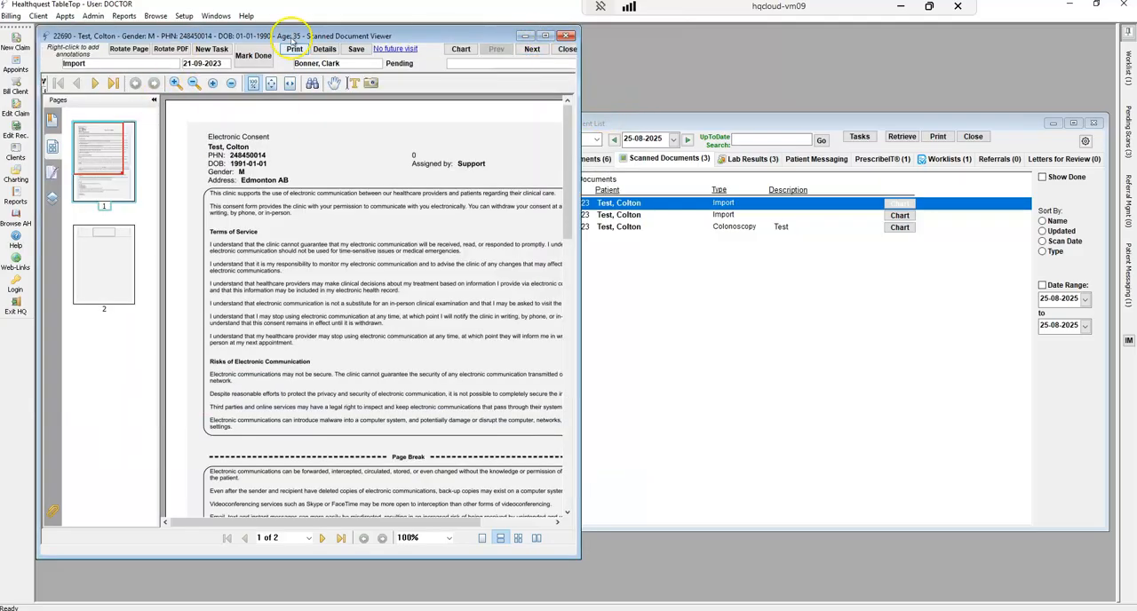
Mark the open scanned document as done, look through the remaining documents, and close the viewer
left_click(259, 59)
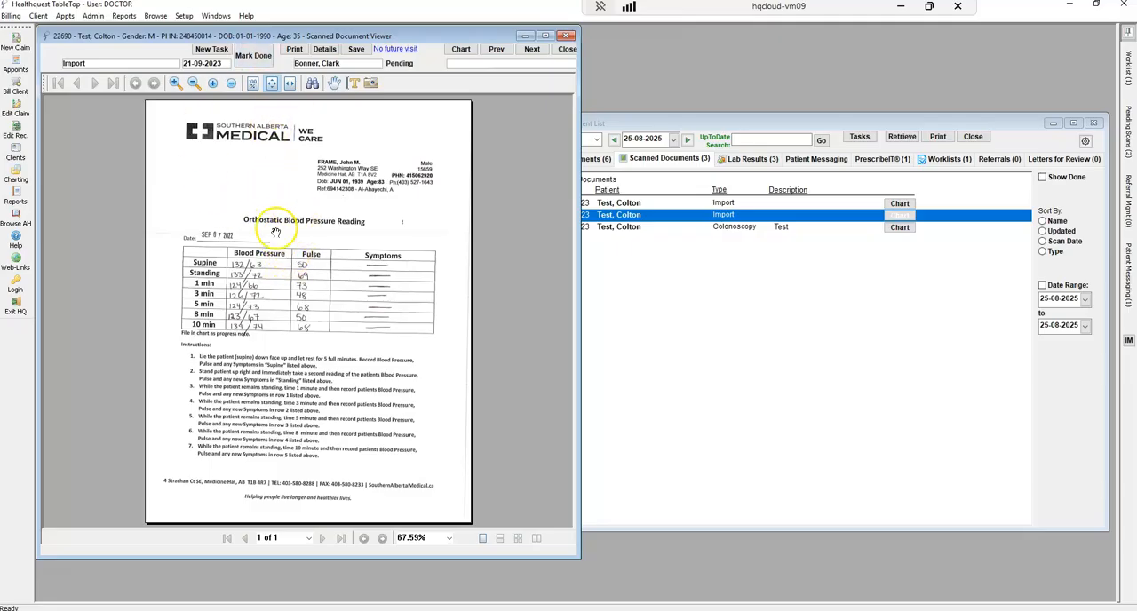
left_click(533, 49)
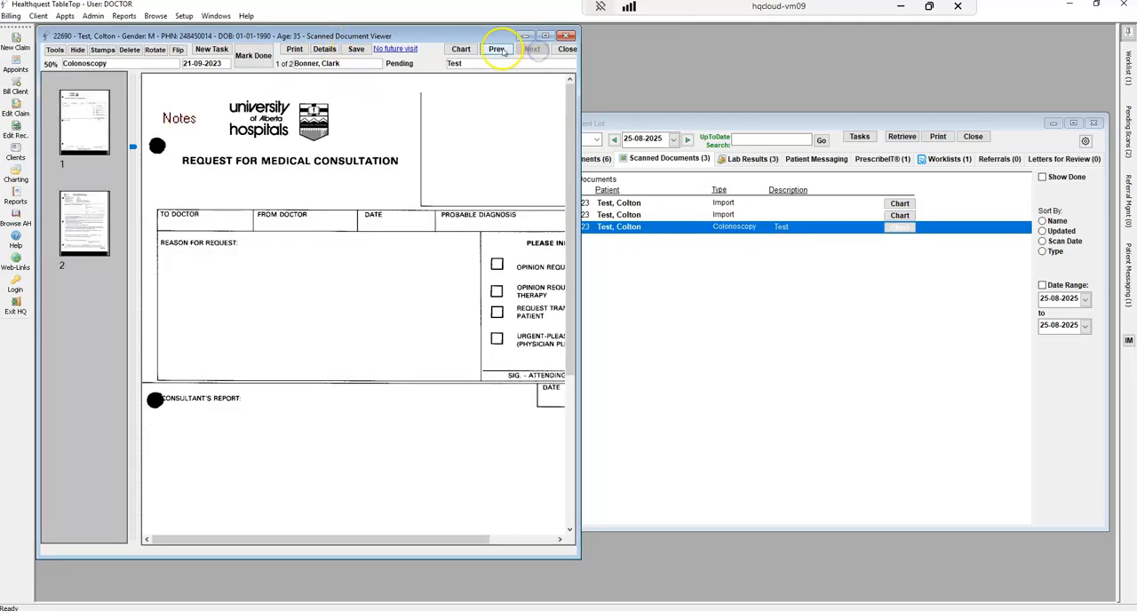
left_click(497, 50)
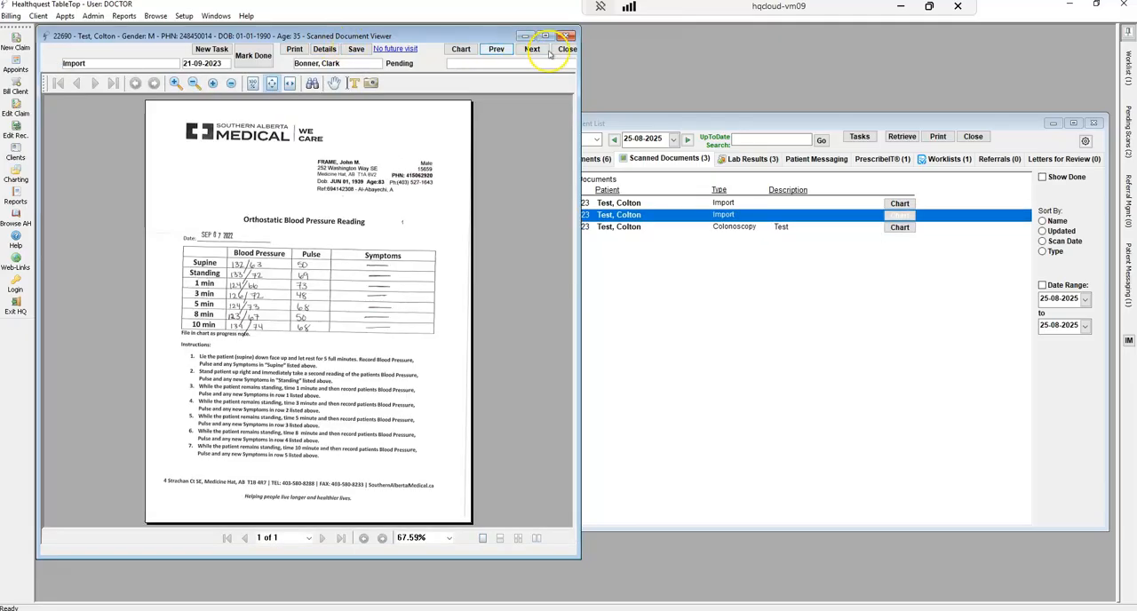
left_click(565, 50)
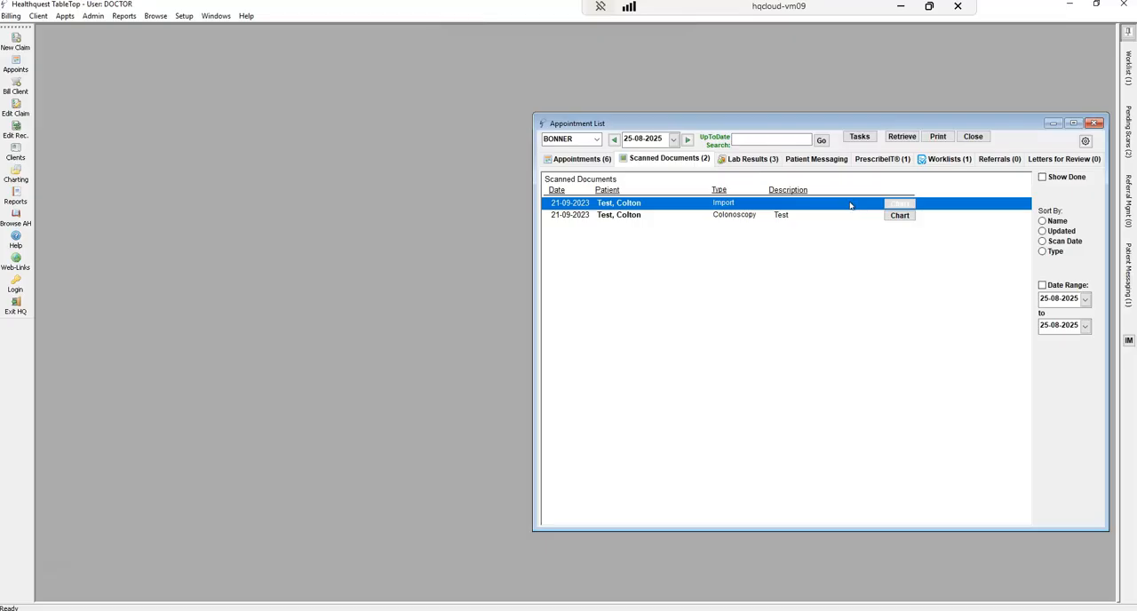
Open the Hemoglobin A1c lab result from the Lab Results list and check the history of its value
left_click(758, 165)
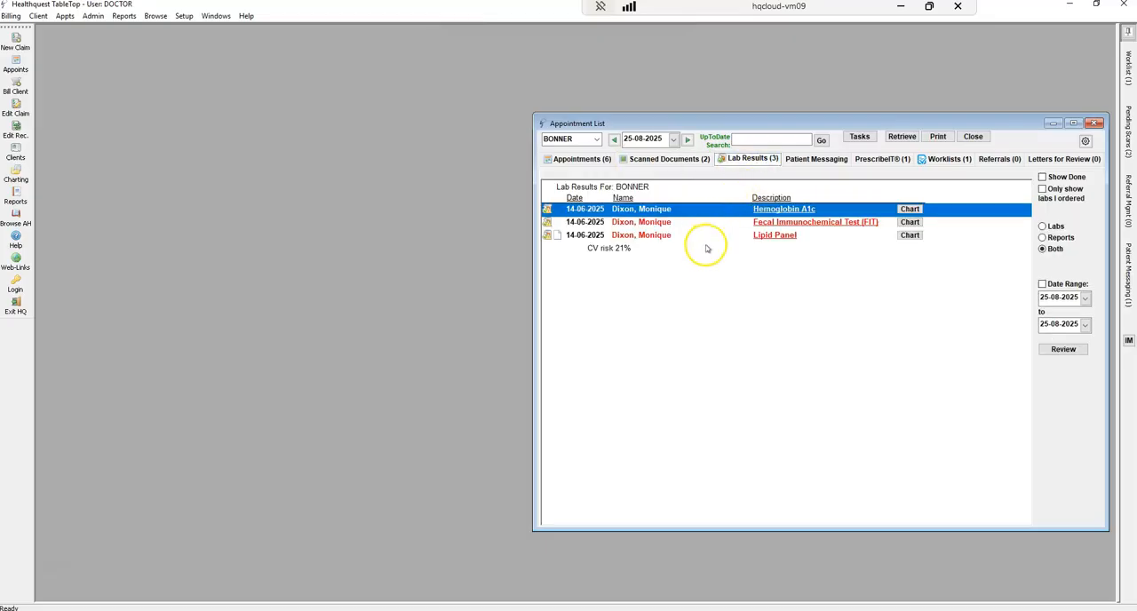
double_click(698, 211)
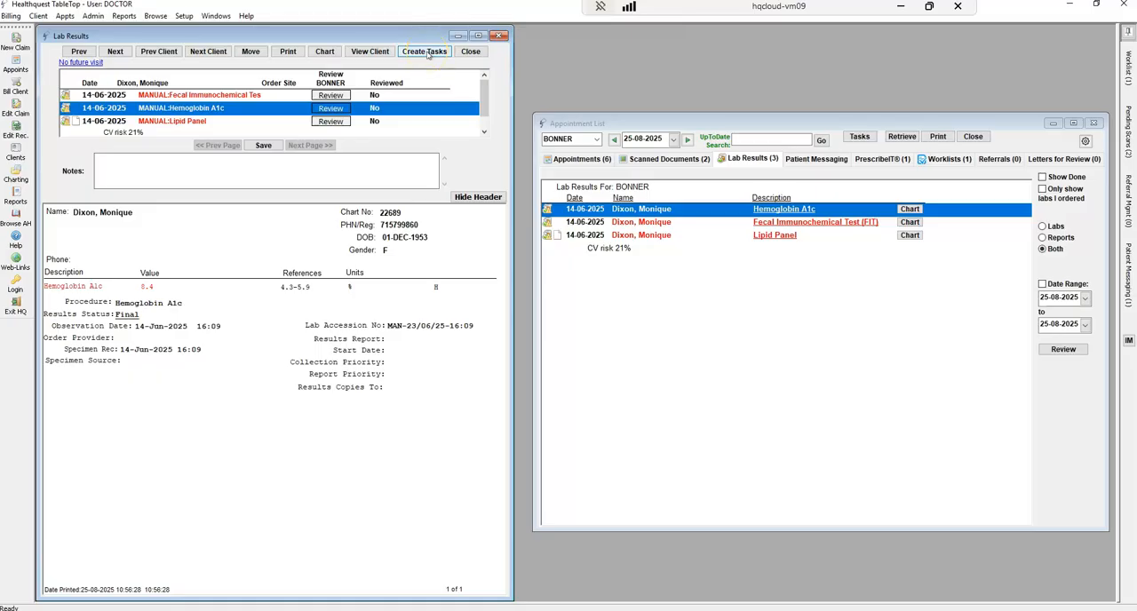
left_click(147, 287)
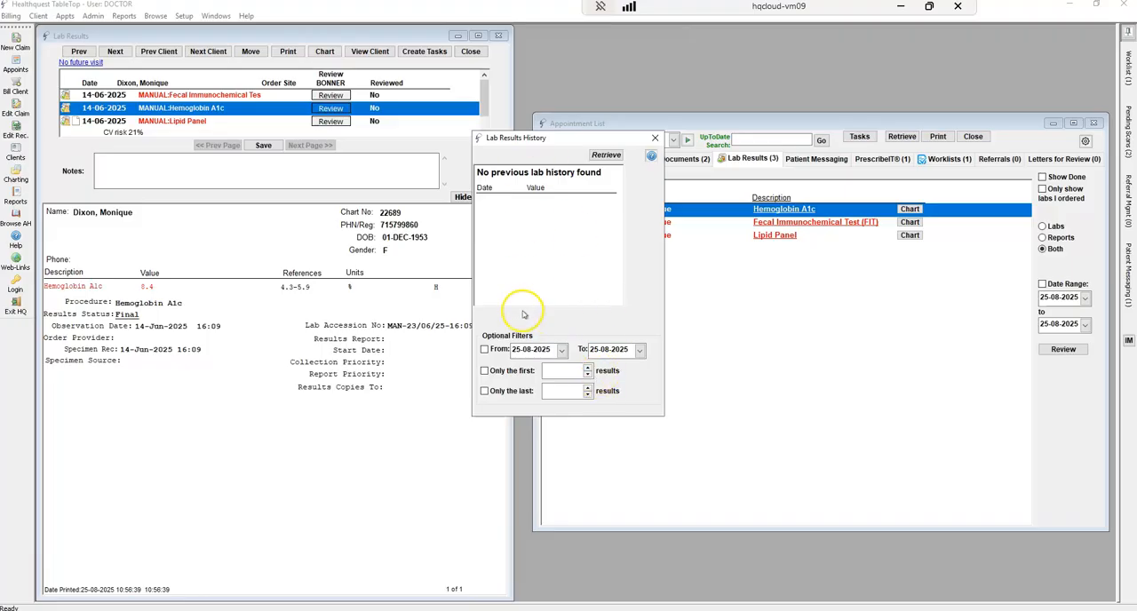
left_click(655, 138)
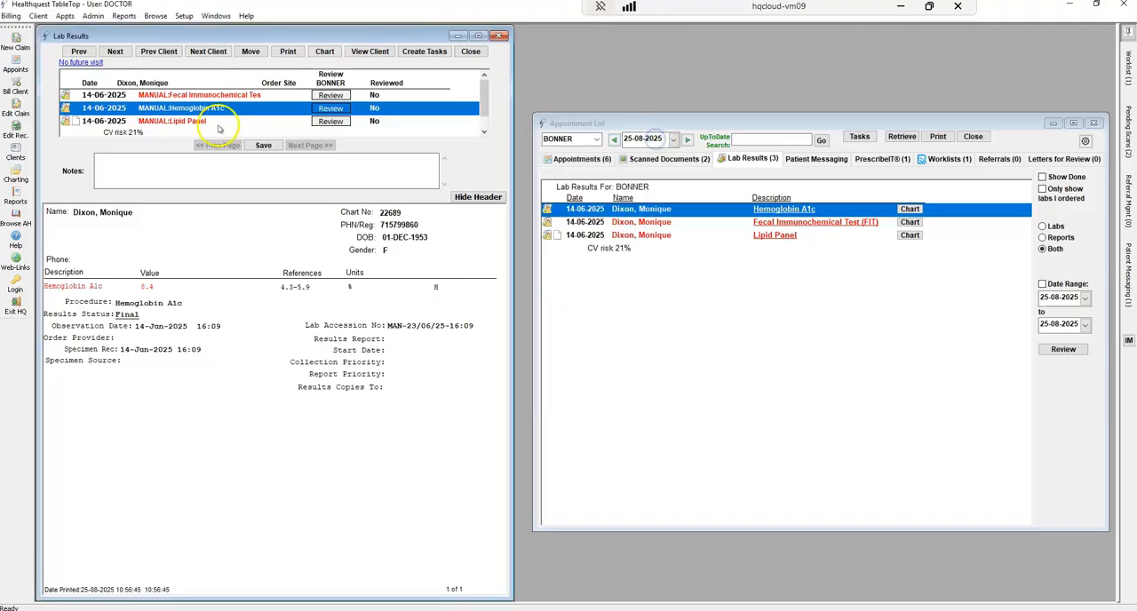
View the Lipid Panel result and check the history of its low density lipoprotein cholesterol value
left_click(189, 95)
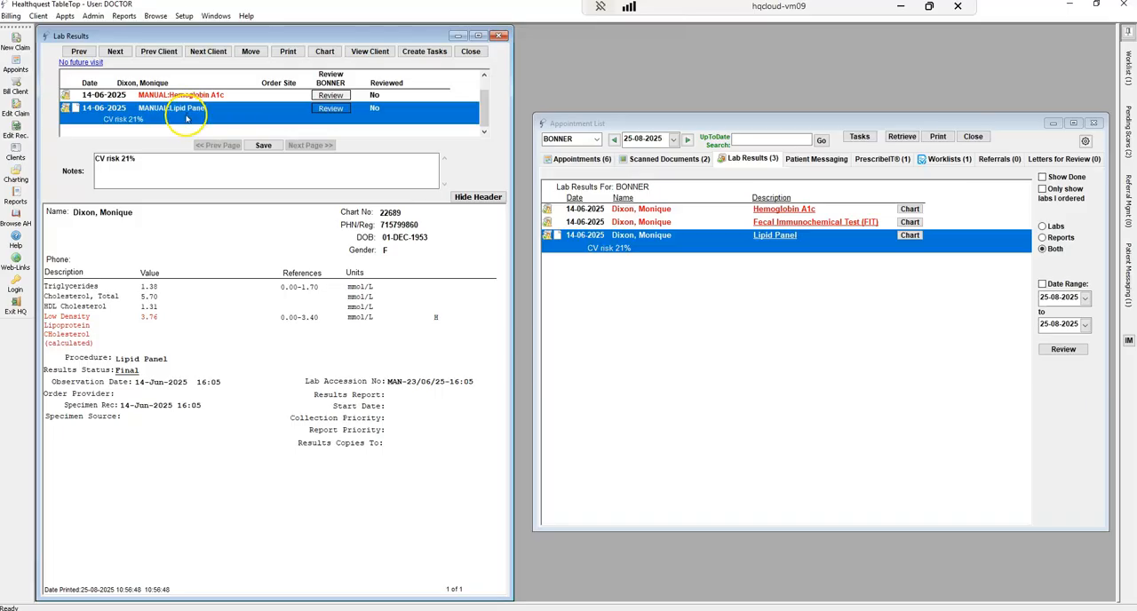
double_click(147, 320)
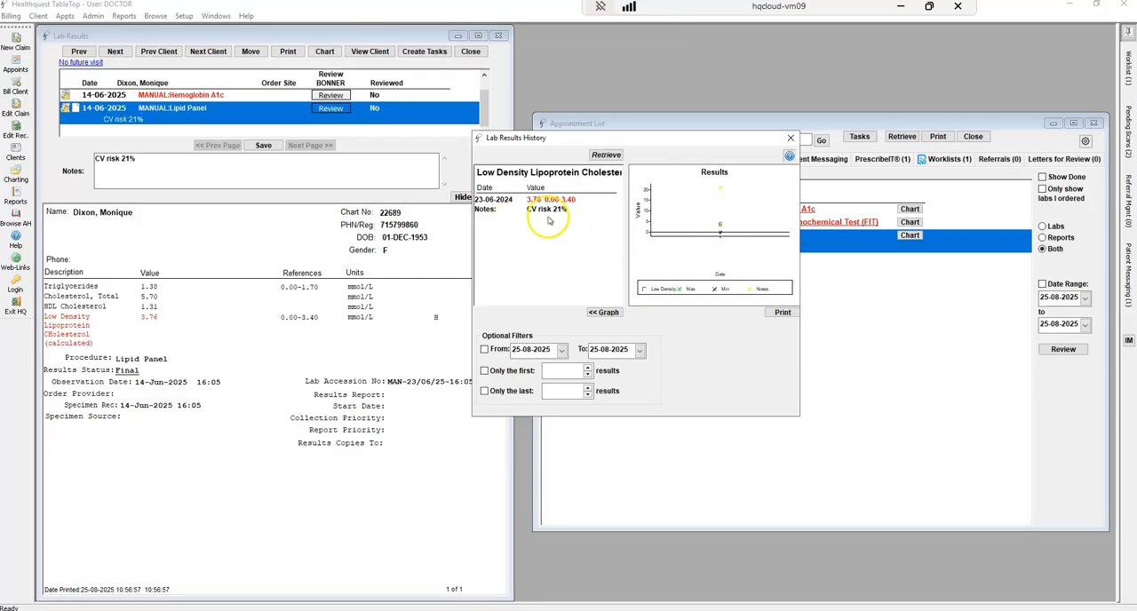
left_click(790, 138)
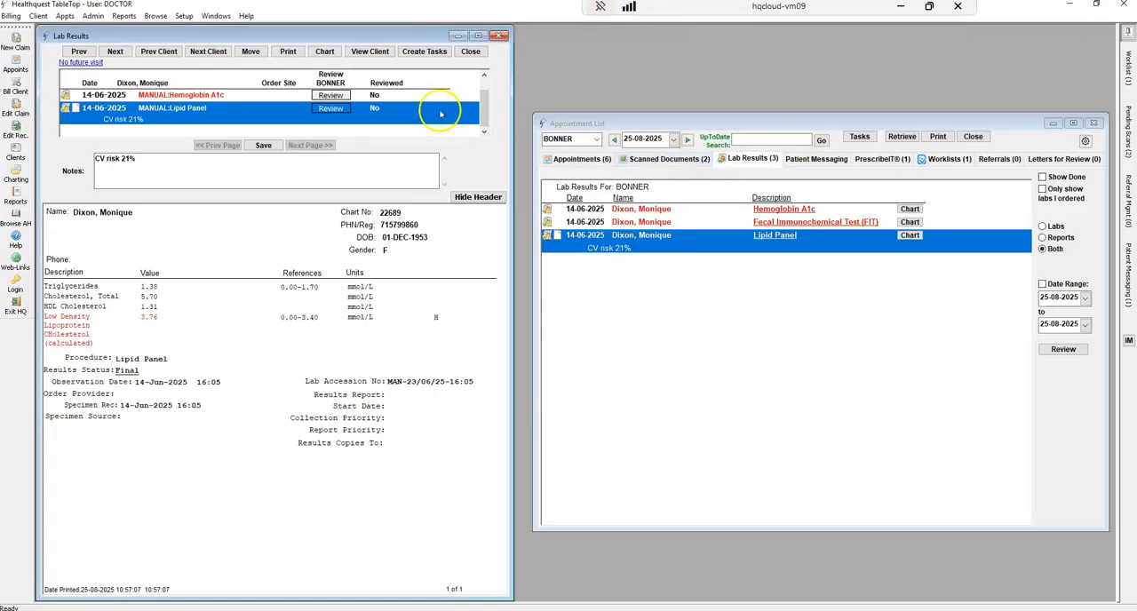
Mark the Lipid Panel result as reviewed, and close the lab results viewer
left_click(332, 109)
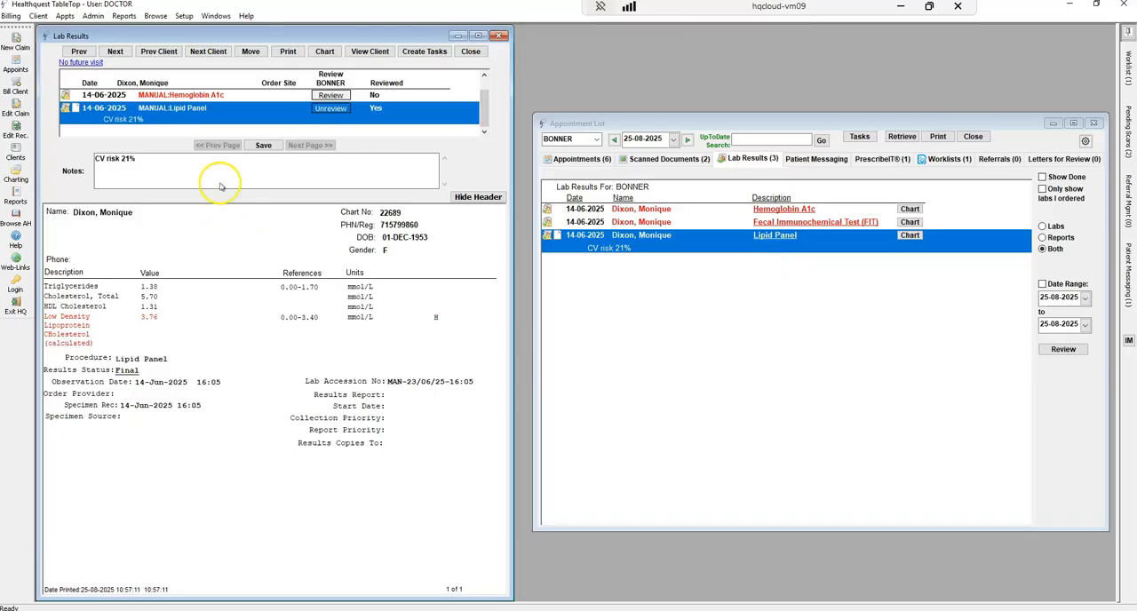
left_click(349, 100)
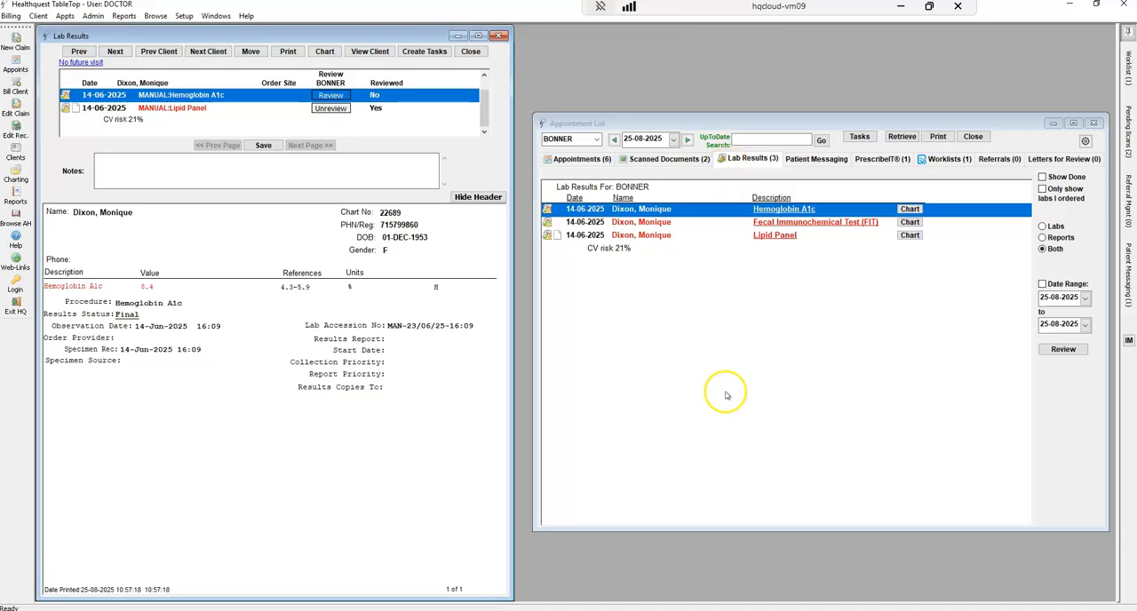
left_click(471, 52)
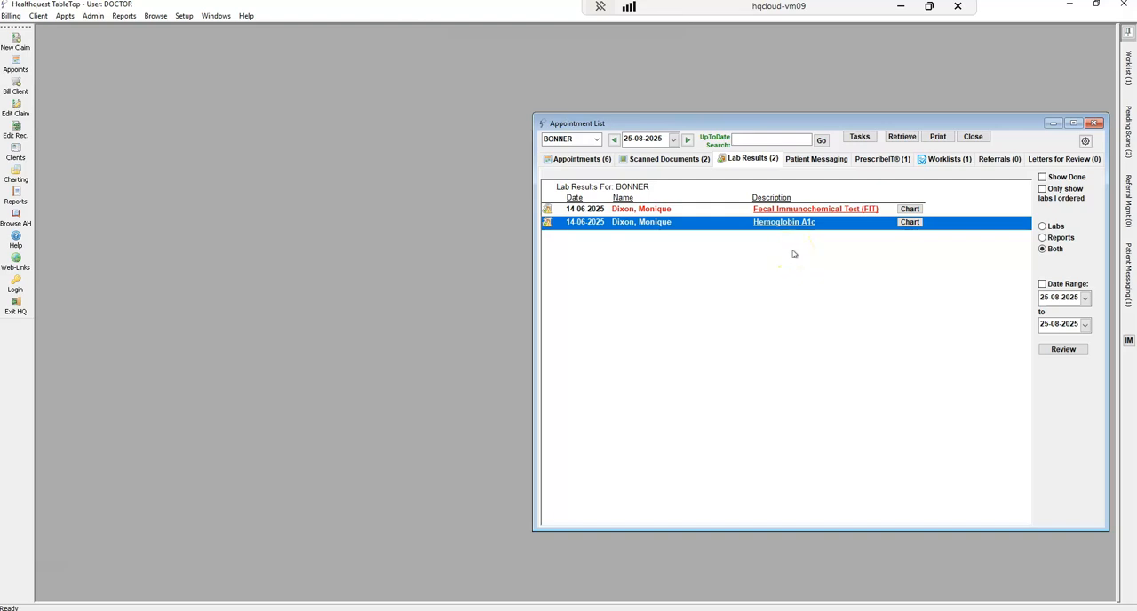
Look at the patient messages, and go through the PrescribeIT folders: For Review, Completed, Sent, Drafts and Archived
left_click(815, 159)
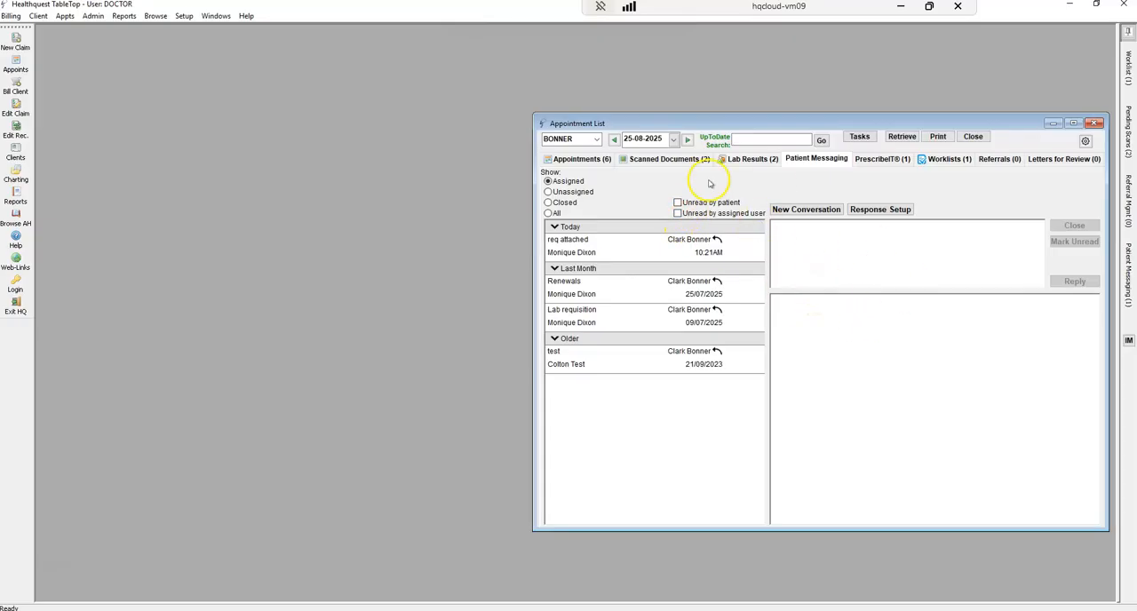
left_click(889, 160)
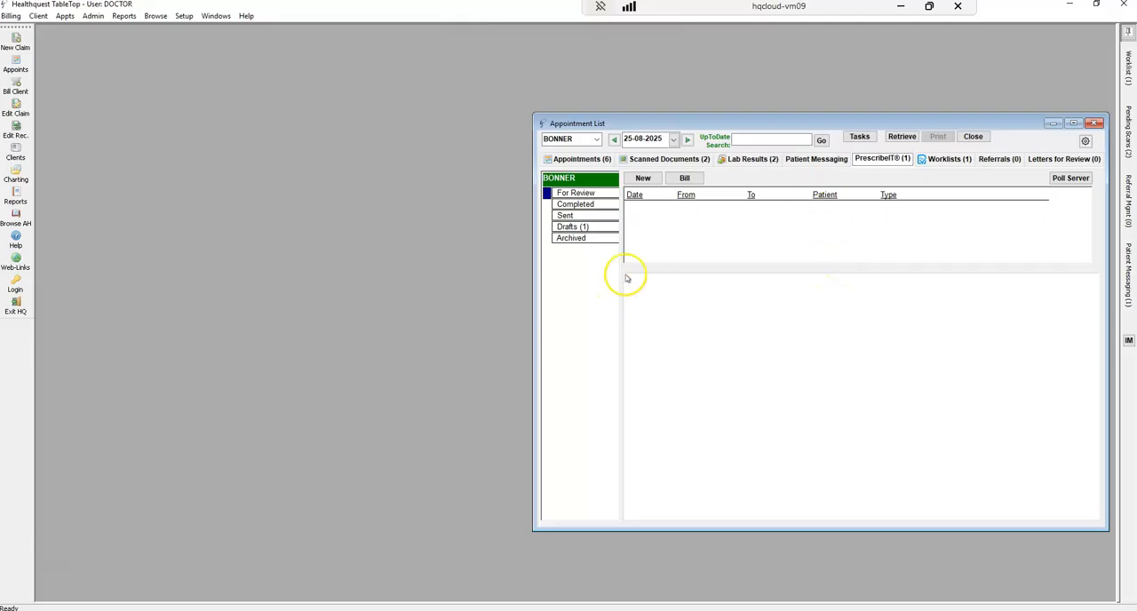
left_click(593, 227)
left_click(569, 193)
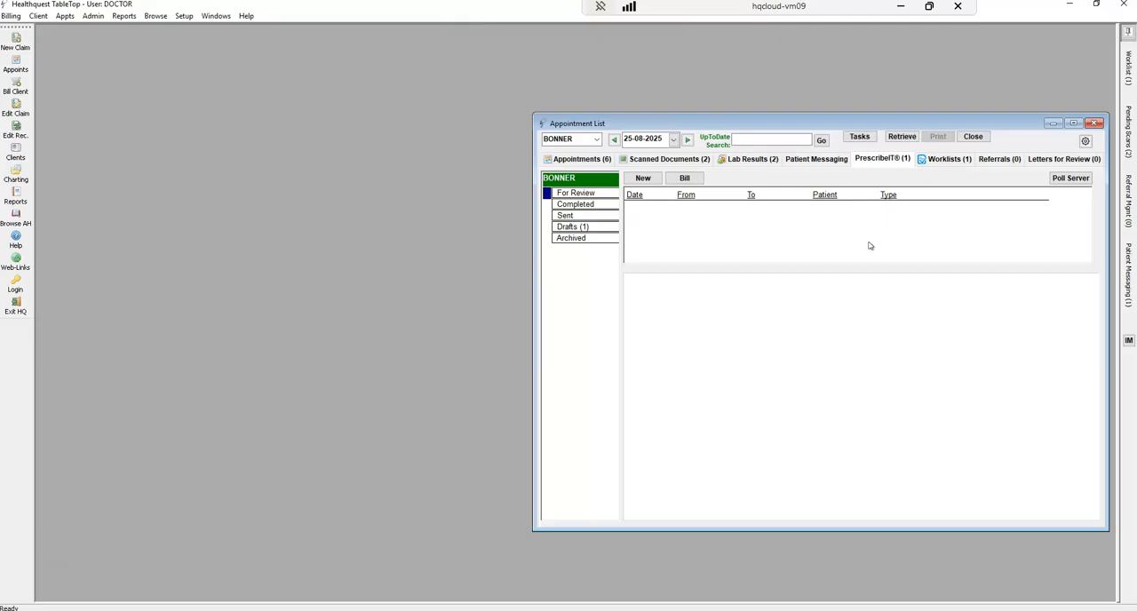
left_click(587, 205)
left_click(568, 216)
left_click(574, 228)
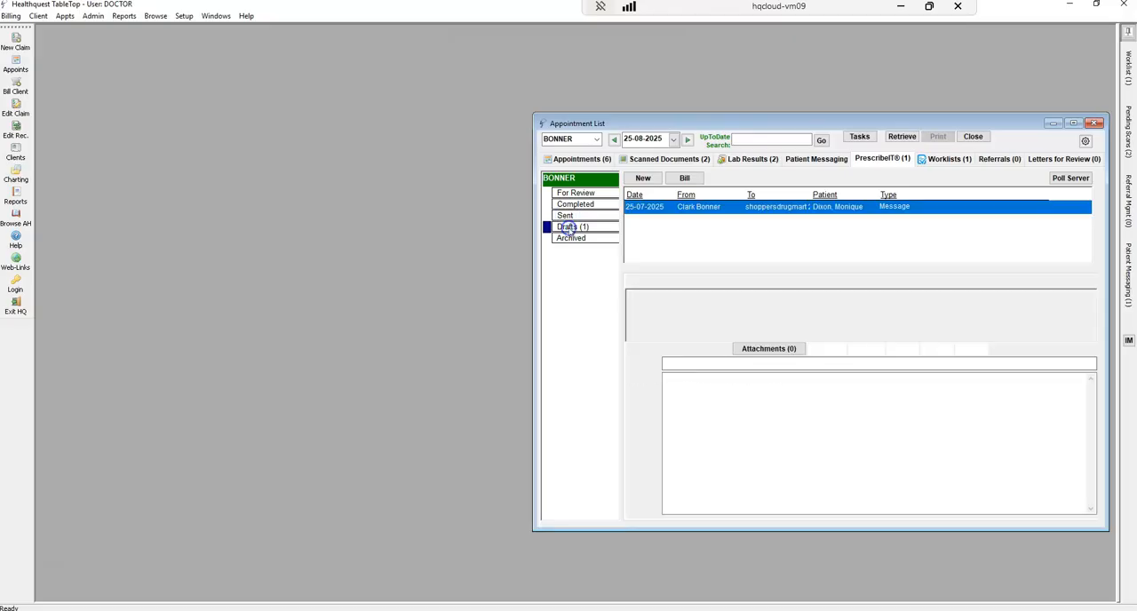
left_click(573, 238)
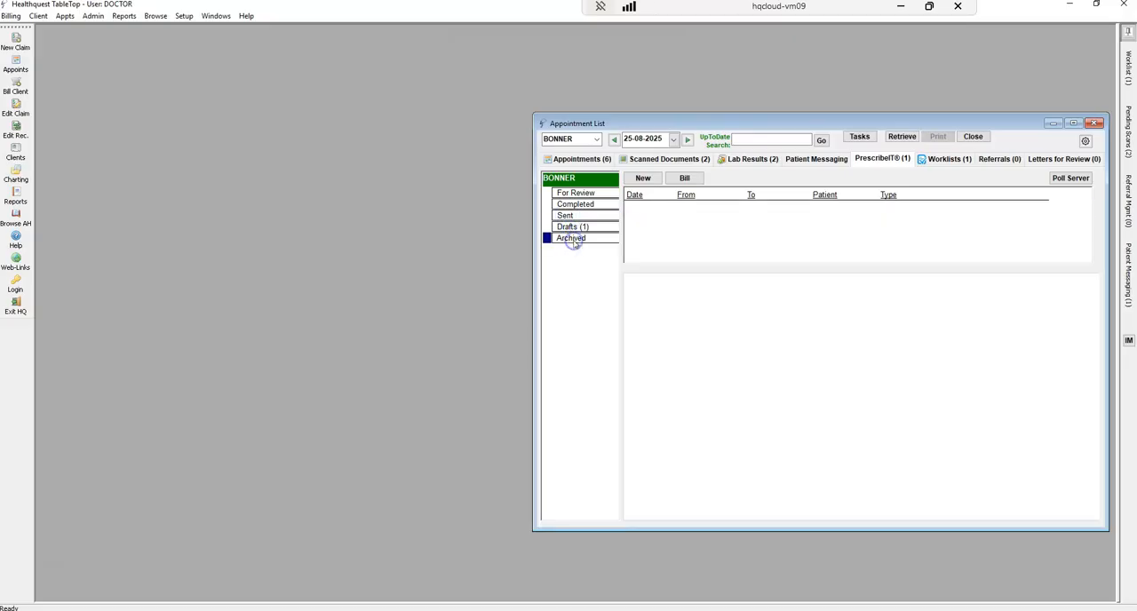
left_click(569, 193)
left_click(817, 265)
left_click(774, 323)
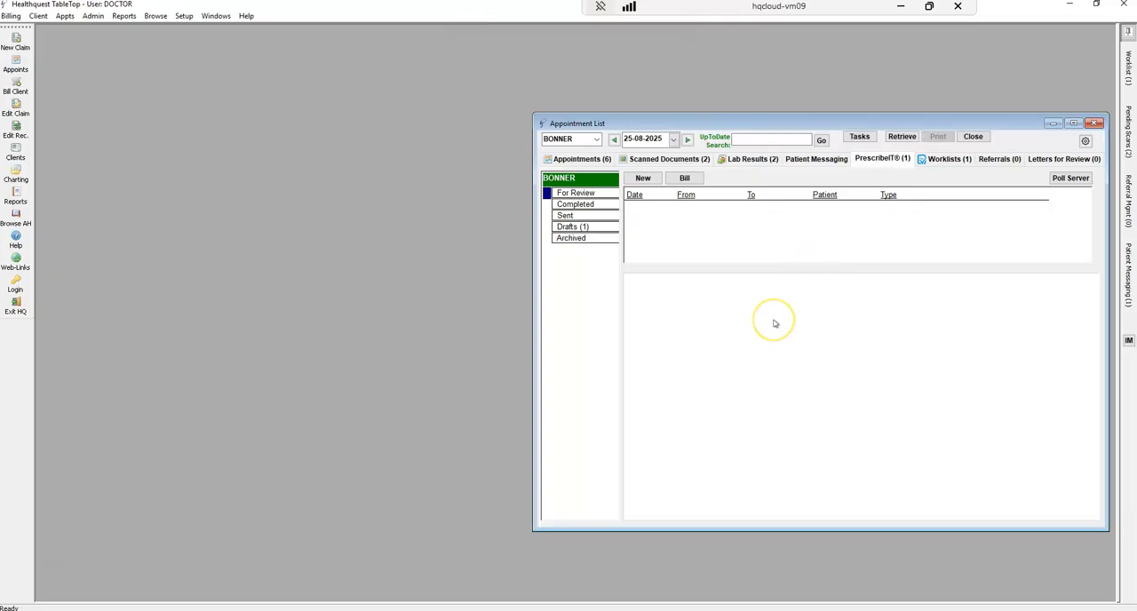
Open a billing claim from PrescribeIT, look at its prefilled service details, and close the claim entry
left_click(687, 179)
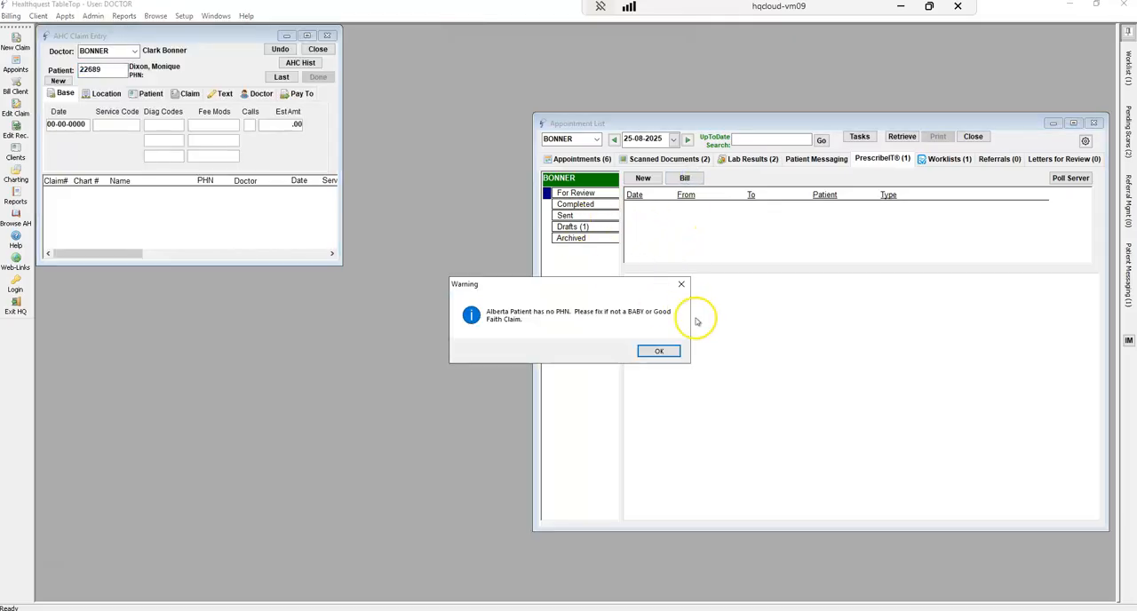
left_click(662, 352)
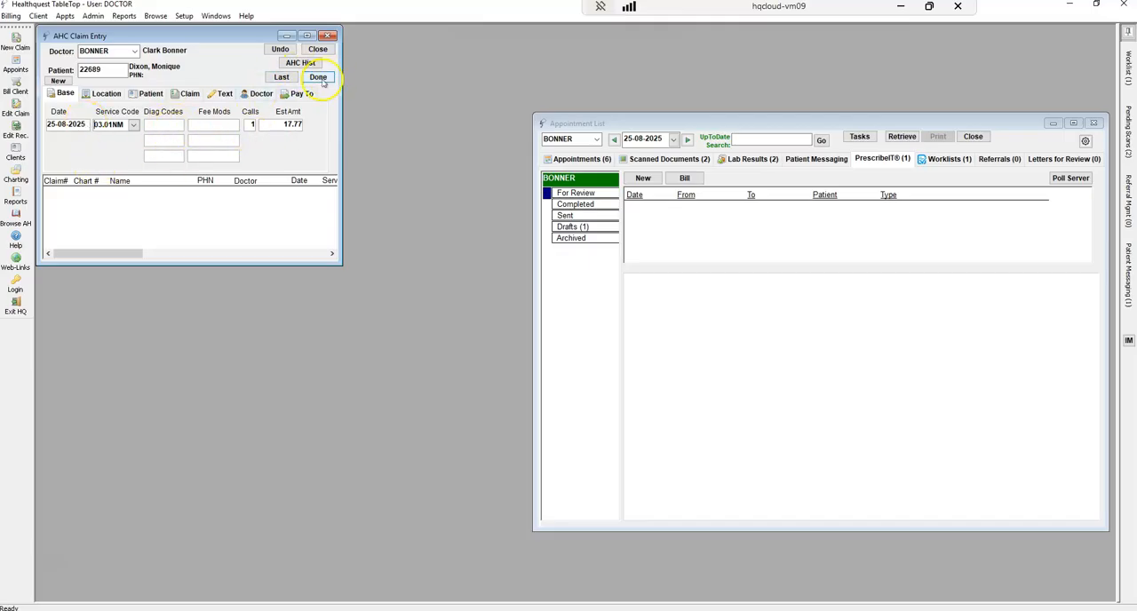
left_click(320, 49)
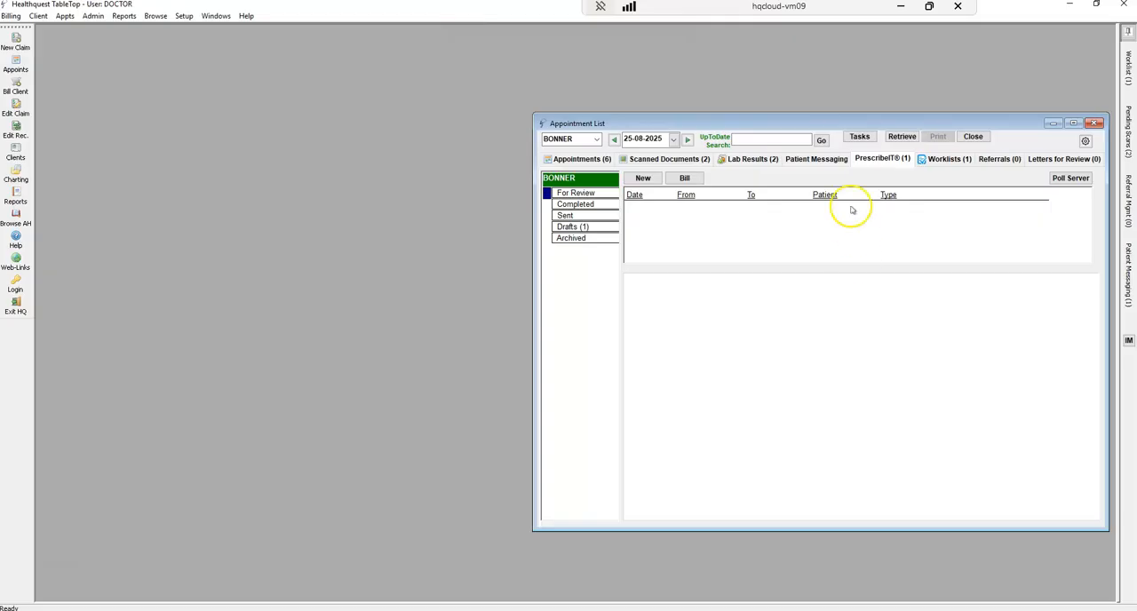
Open the Rx refill task from the doctor's worklist and read its notes
left_click(949, 160)
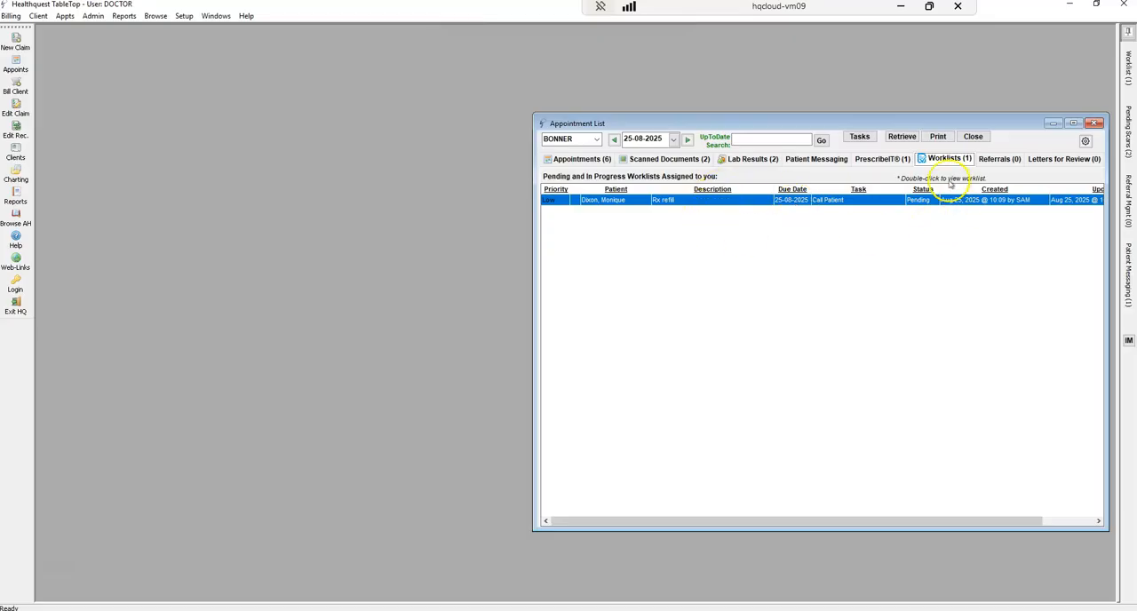
double_click(738, 200)
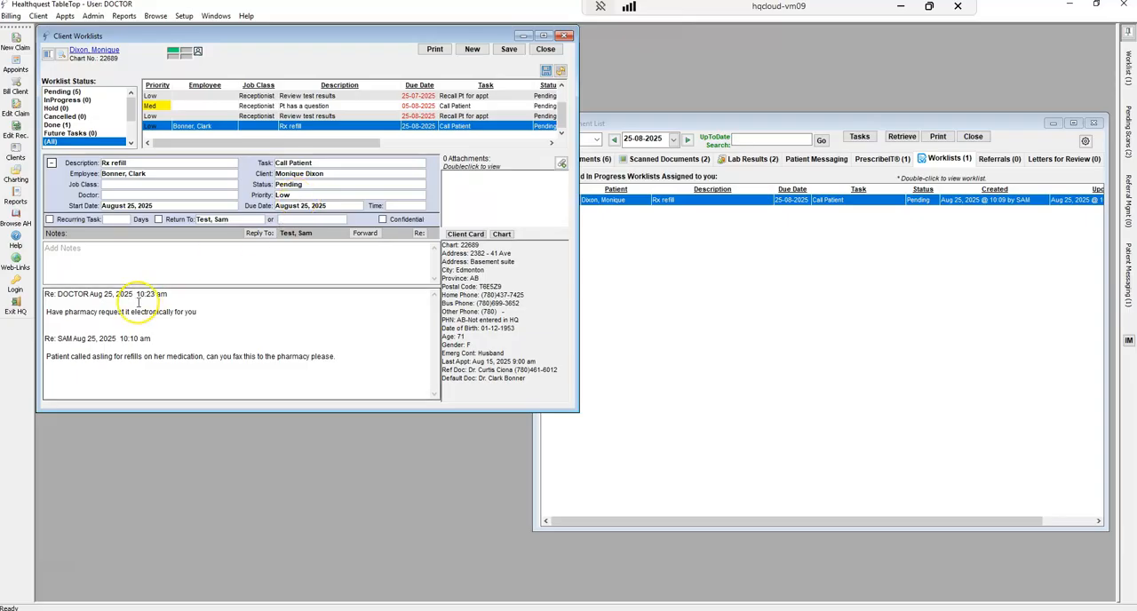
left_click_drag(199, 312, 12, 307)
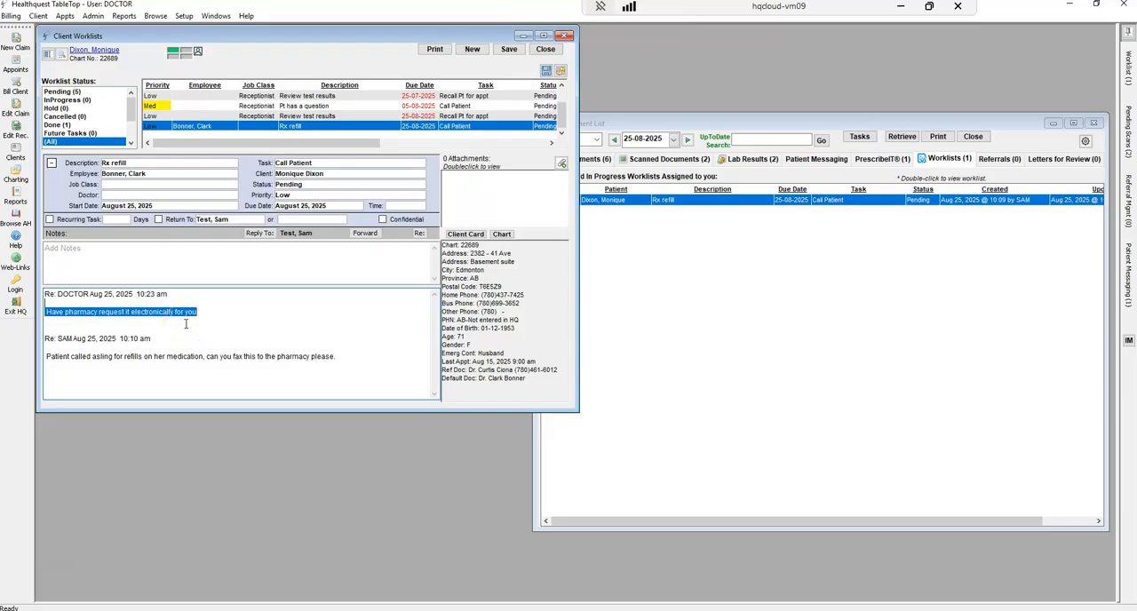
left_click(133, 256)
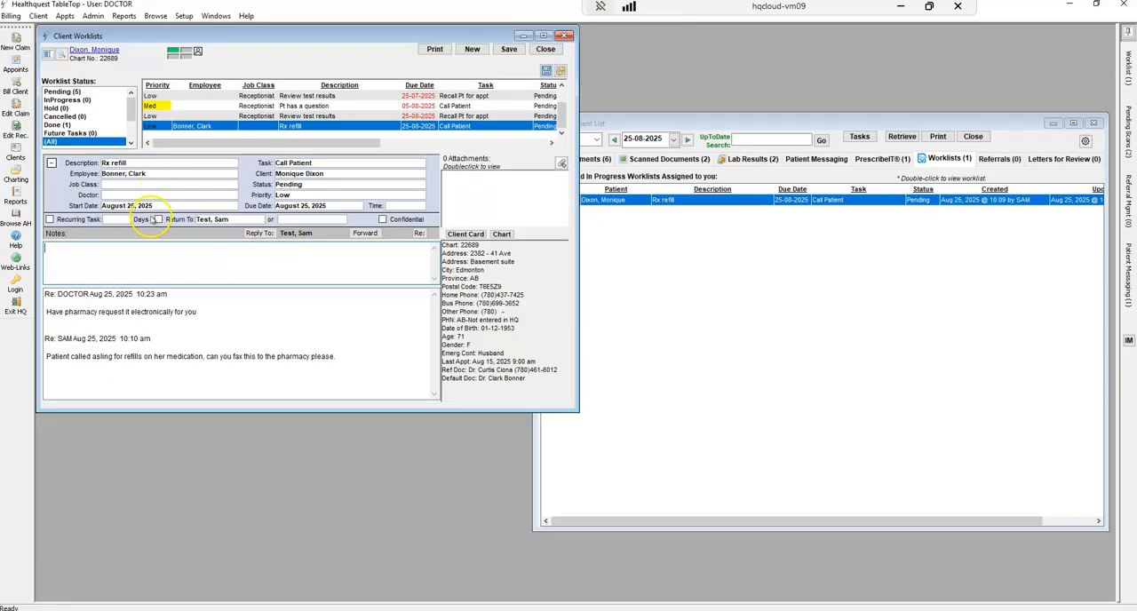
Assign the Rx refill task to the Receptionist job class, save it, and close the client's worklist
left_click(159, 185)
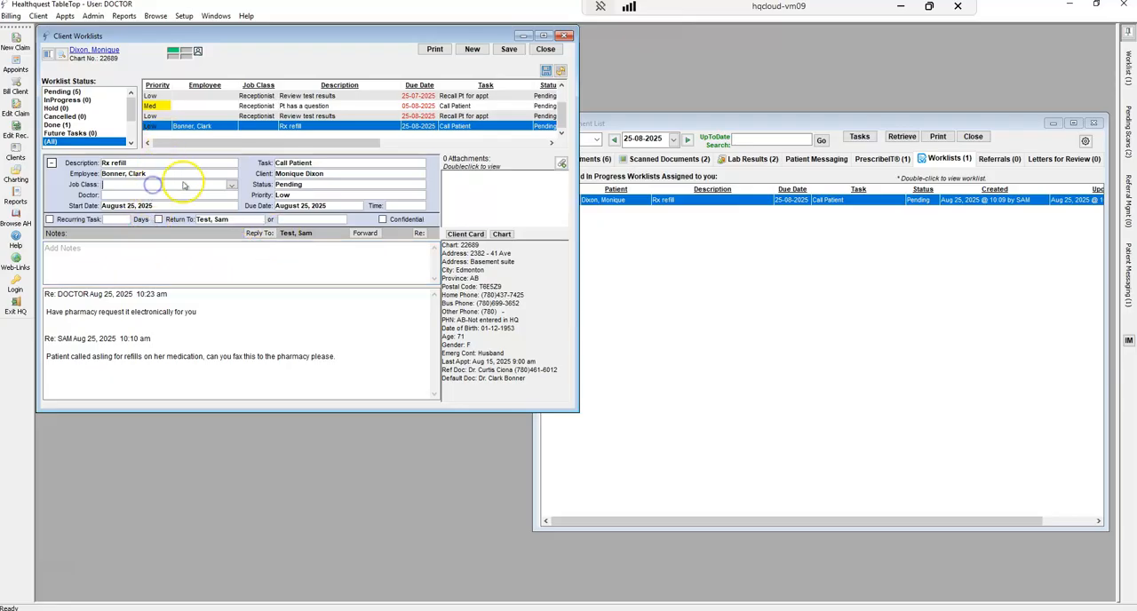
left_click(232, 185)
left_click(129, 220)
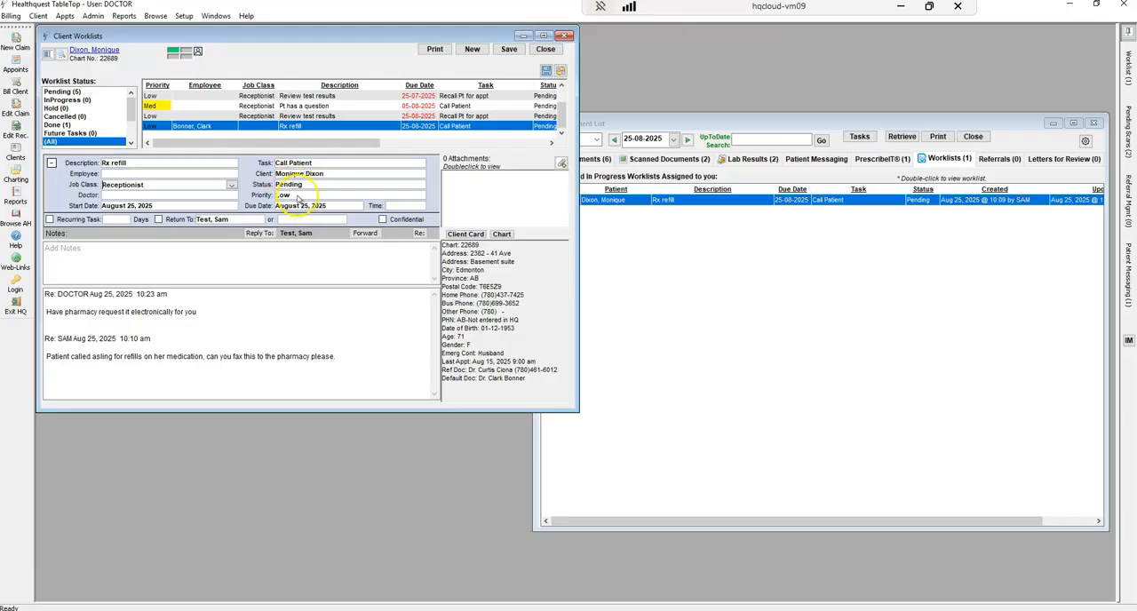
left_click(509, 49)
left_click(659, 352)
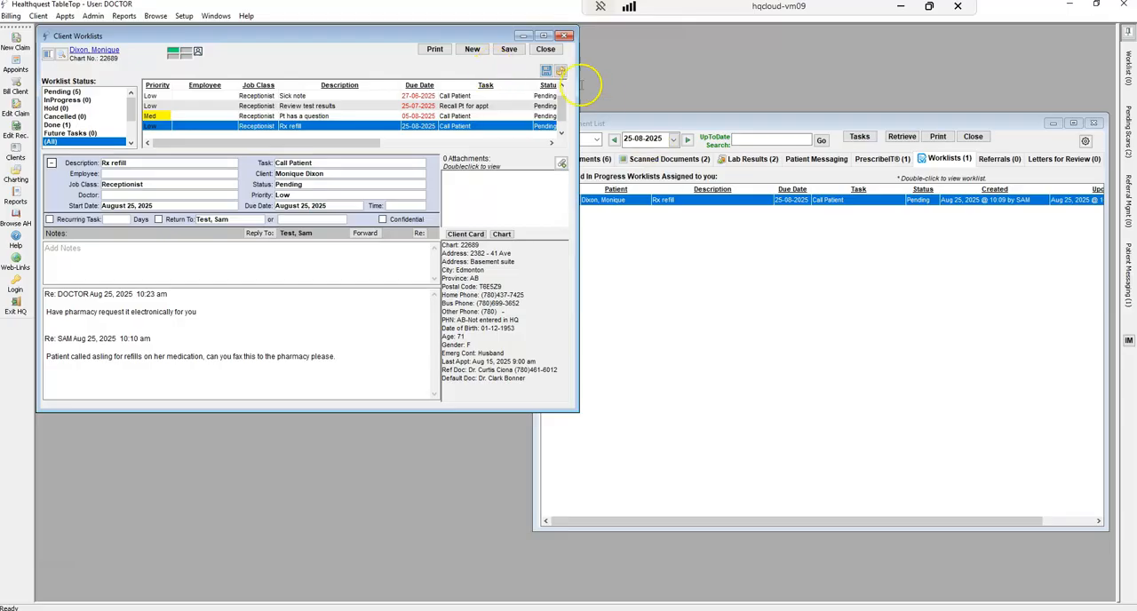
left_click(545, 49)
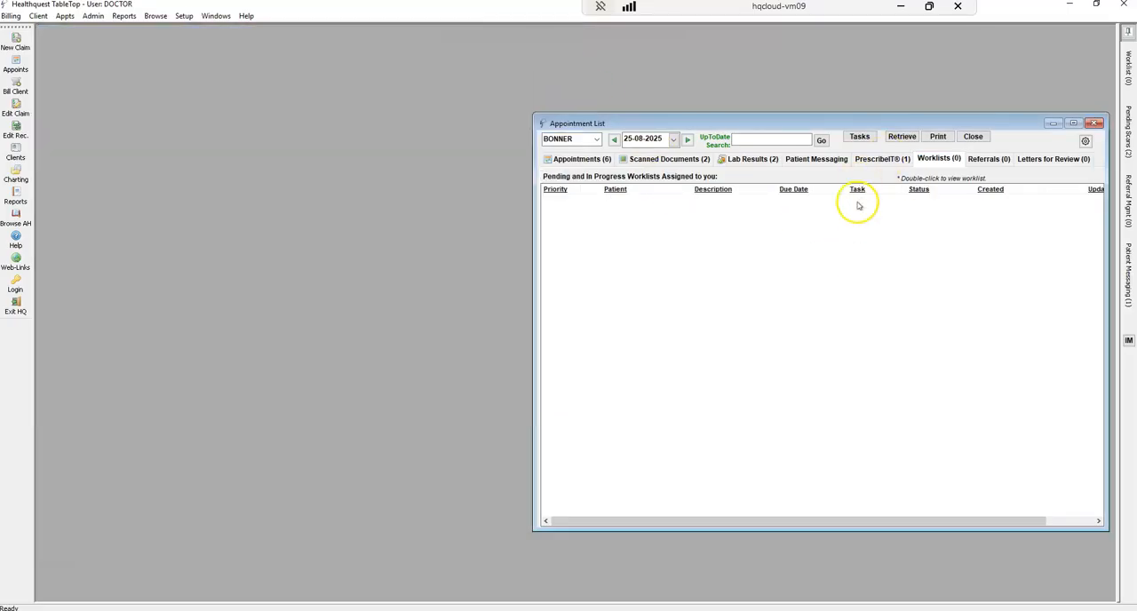
Check the active referrals, and show the doctor's letters for review with the status Draft
left_click(999, 159)
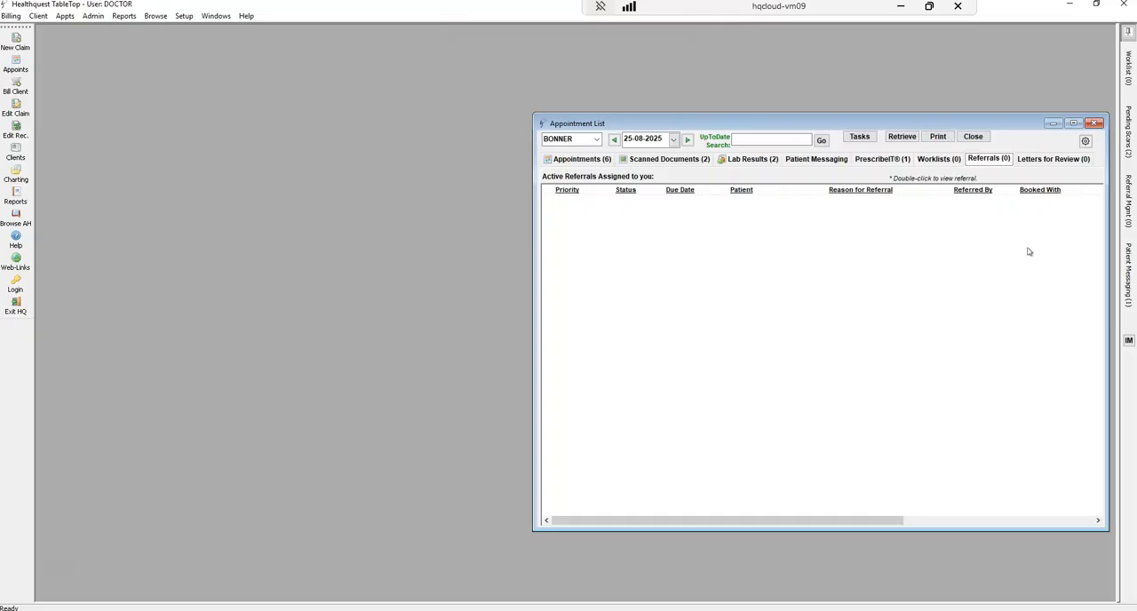
left_click(1056, 164)
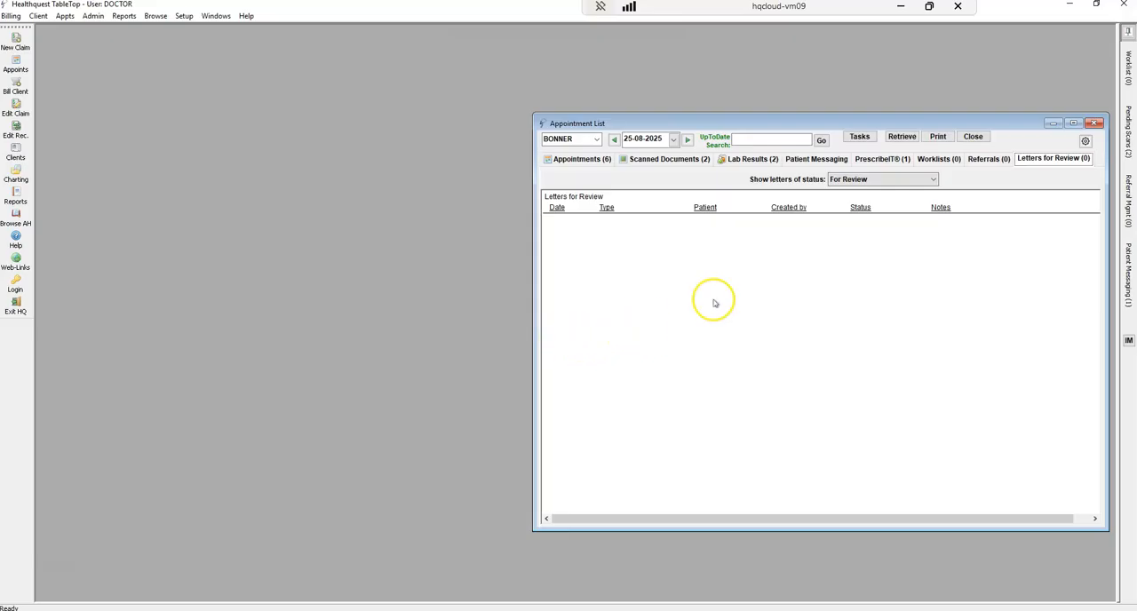
left_click(933, 180)
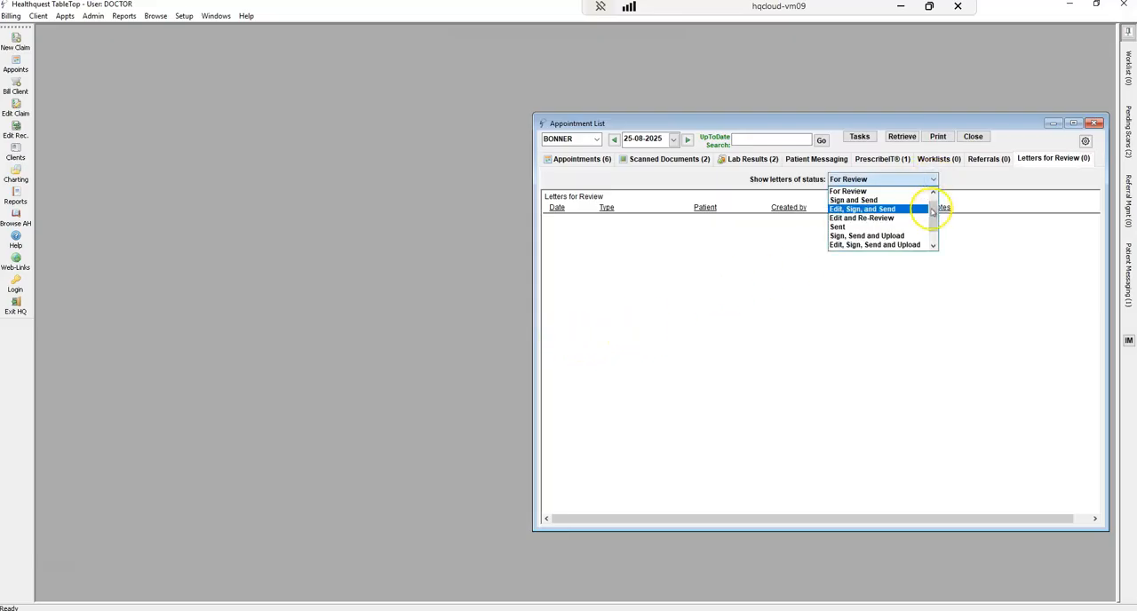
left_click(942, 218)
left_click(933, 179)
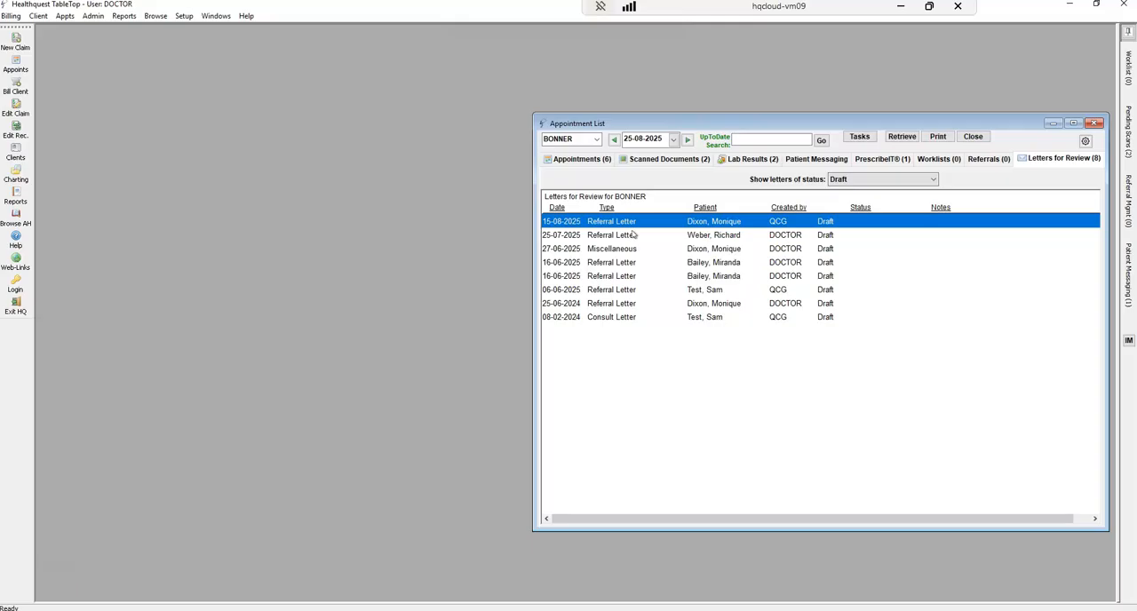
left_click(654, 244)
Look over the other status options for filtering the letters, and close the list
left_click(934, 180)
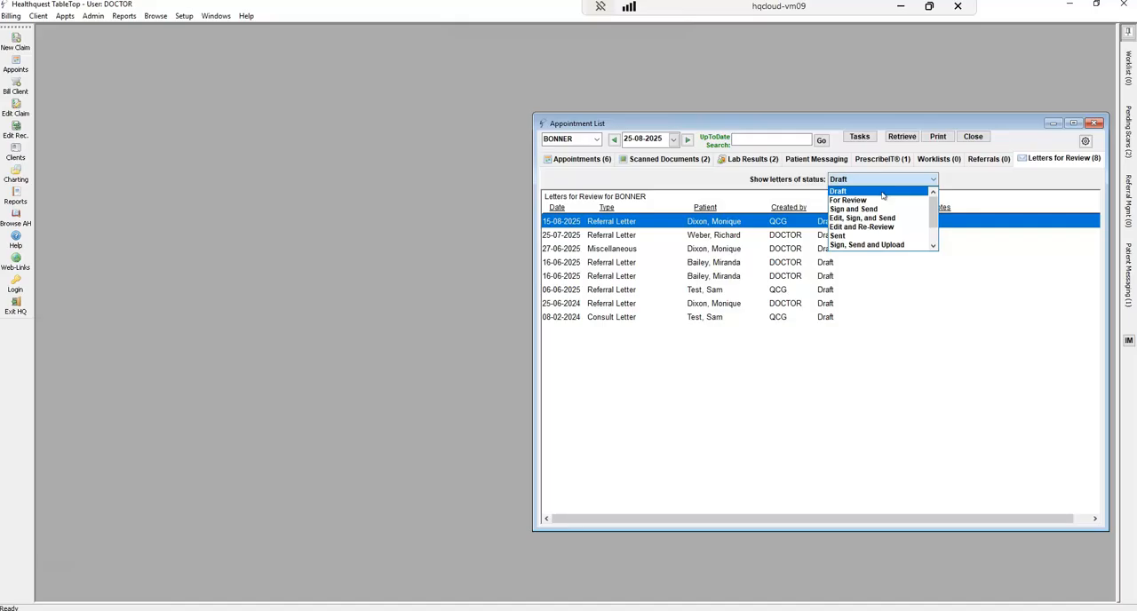
left_click(869, 201)
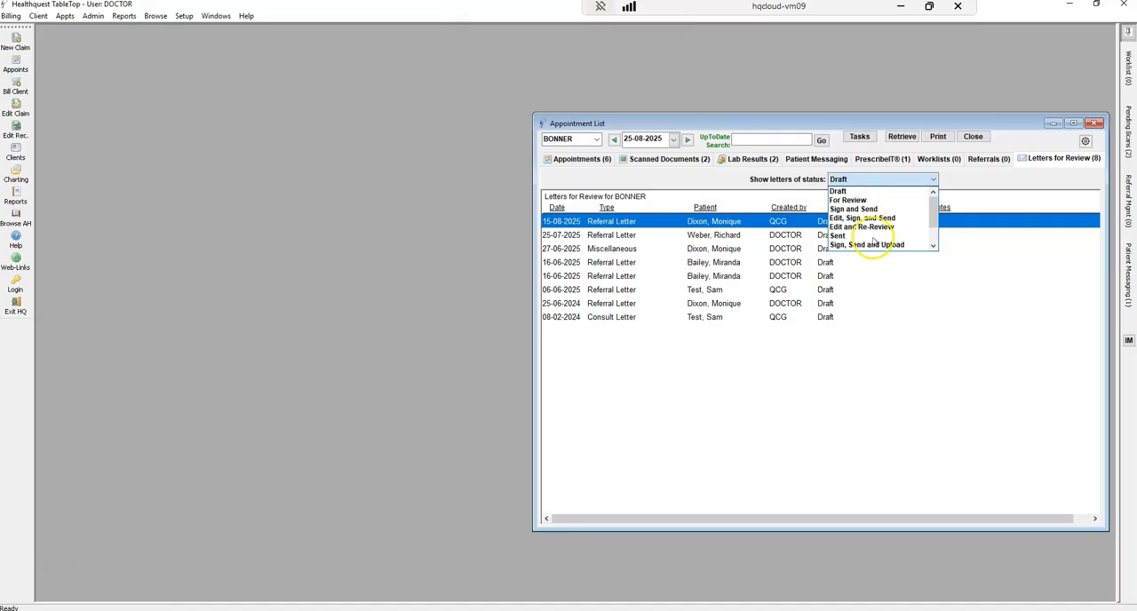
left_click(851, 236)
left_click(857, 289)
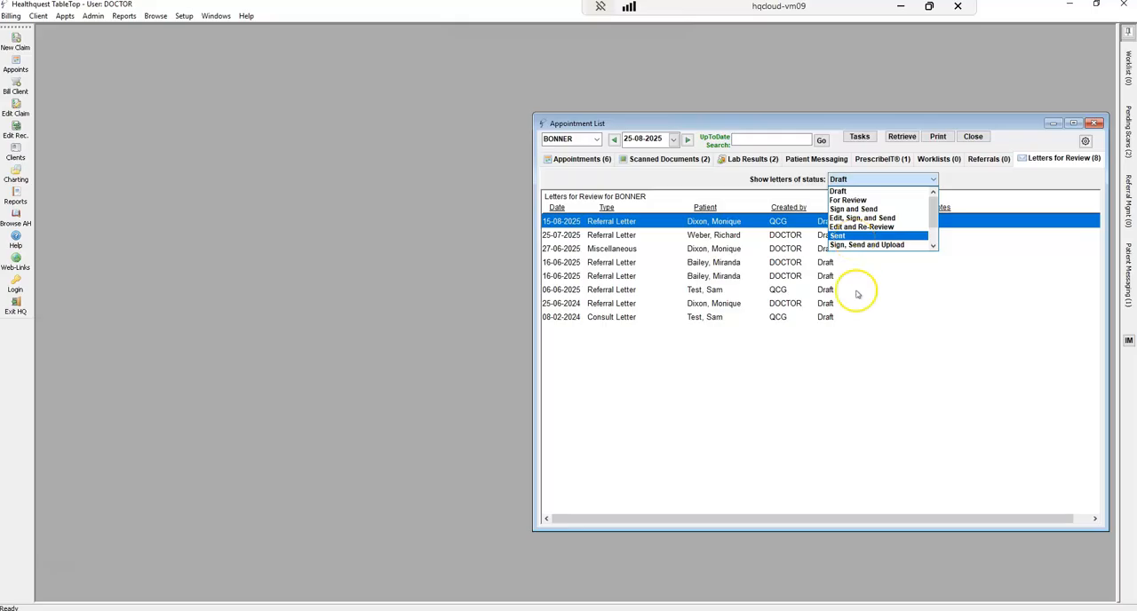
Return to the day's appointments and look at the room or arrival status of the 9:30 and 9:45 patients
left_click(584, 159)
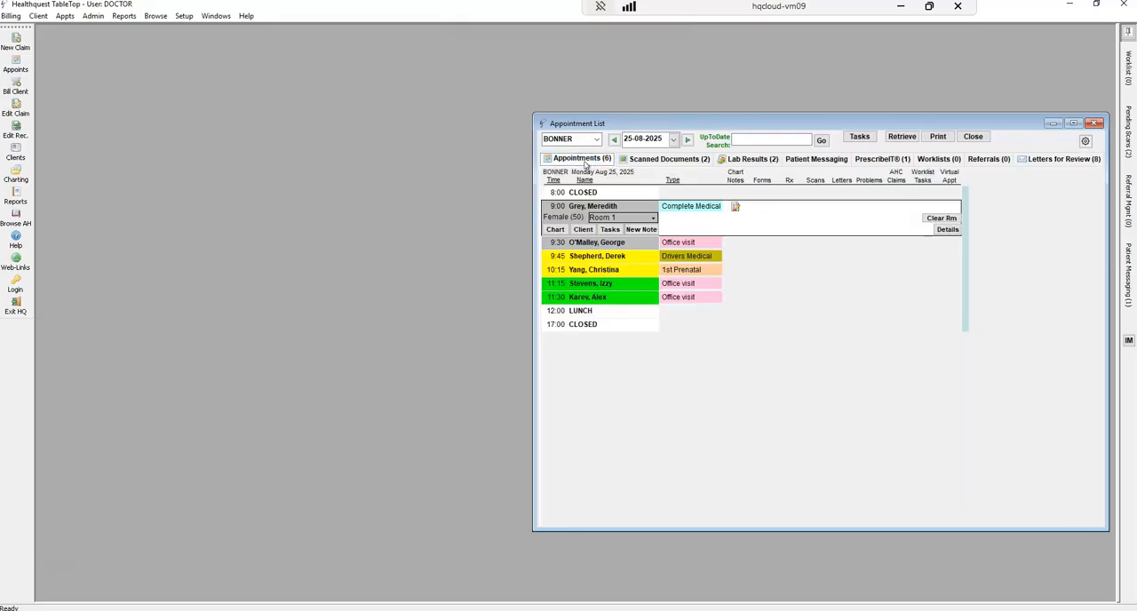
left_click(583, 259)
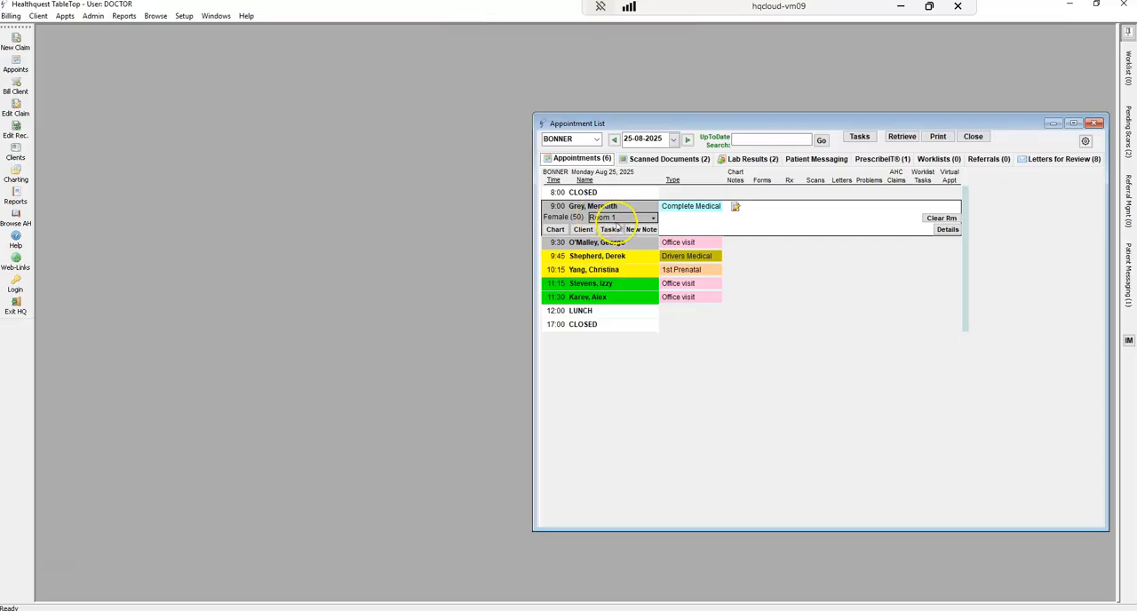
left_click(600, 246)
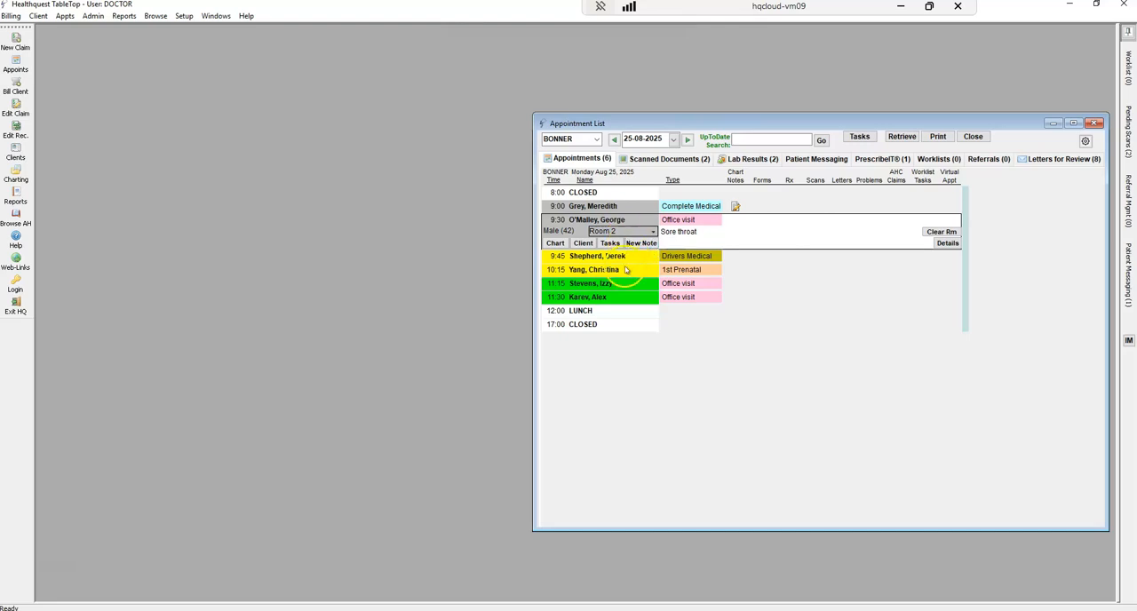
left_click(626, 257)
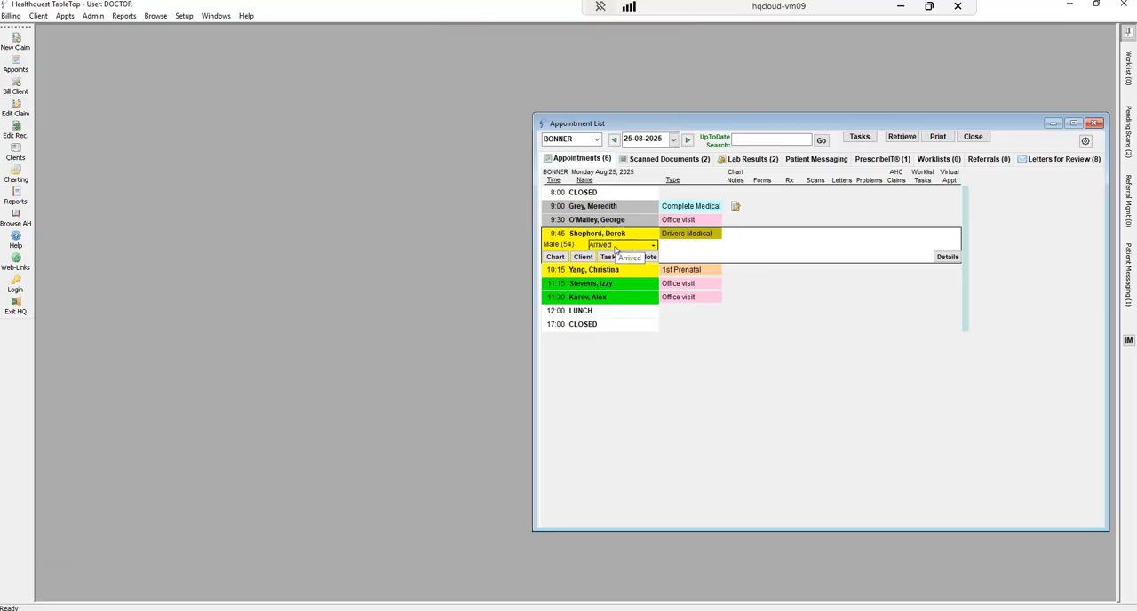
Open the client record of the patient booked at 9:30 and select Alberta as the recovery province
left_click(613, 289)
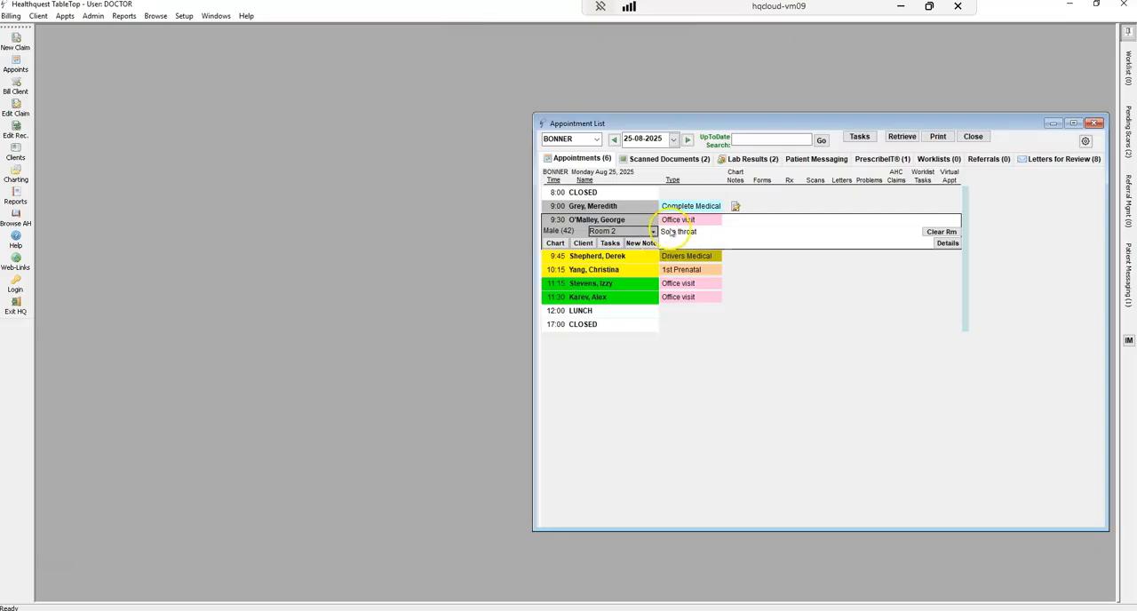
left_click(556, 244)
left_click(585, 244)
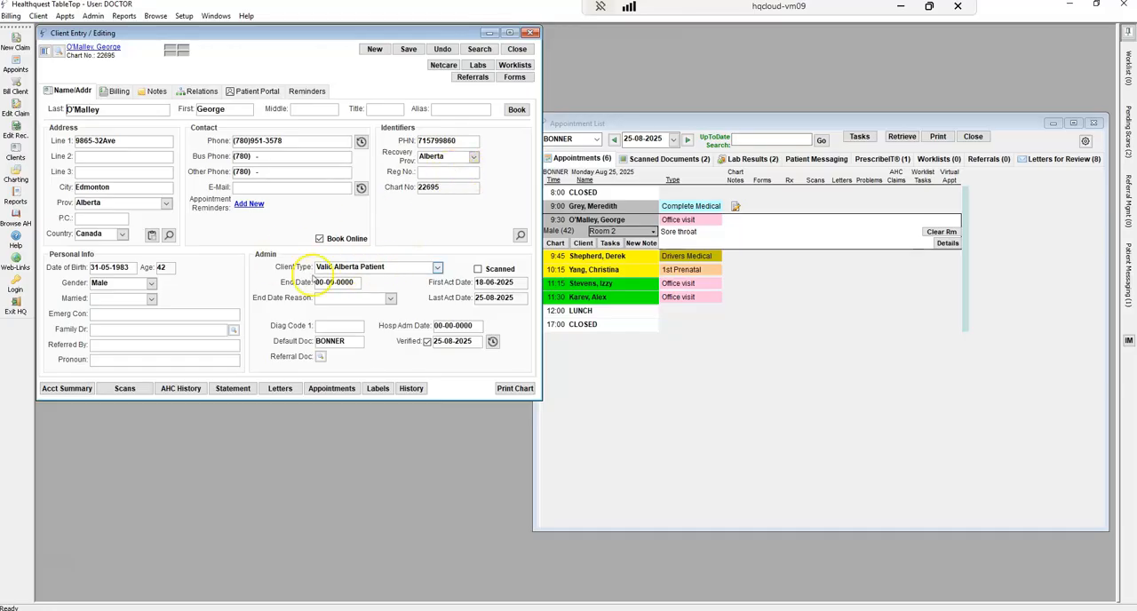
left_click(472, 157)
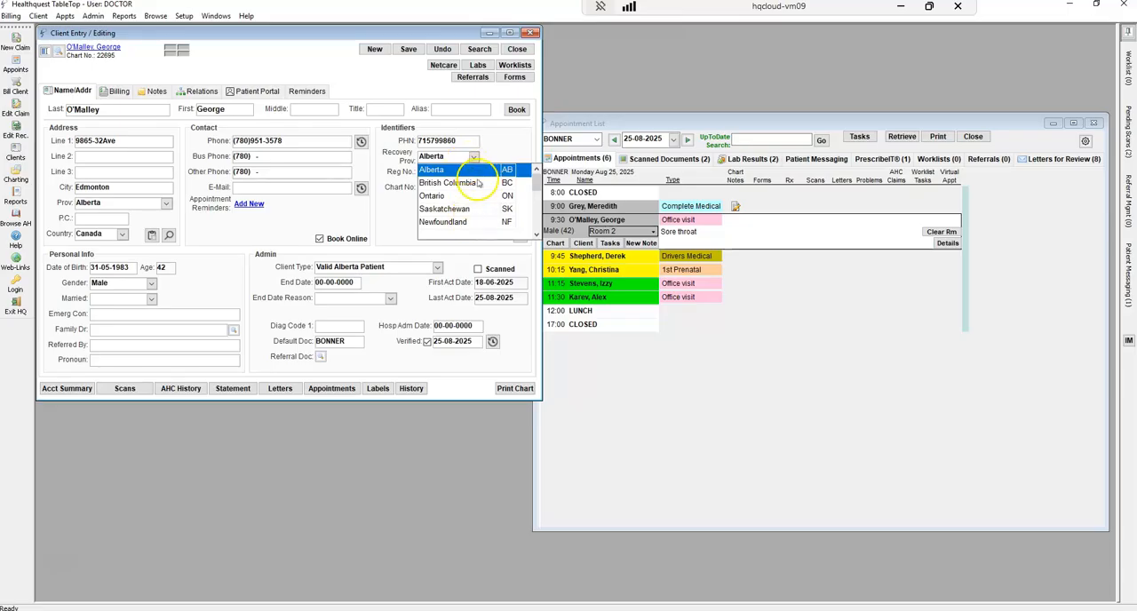
left_click(469, 171)
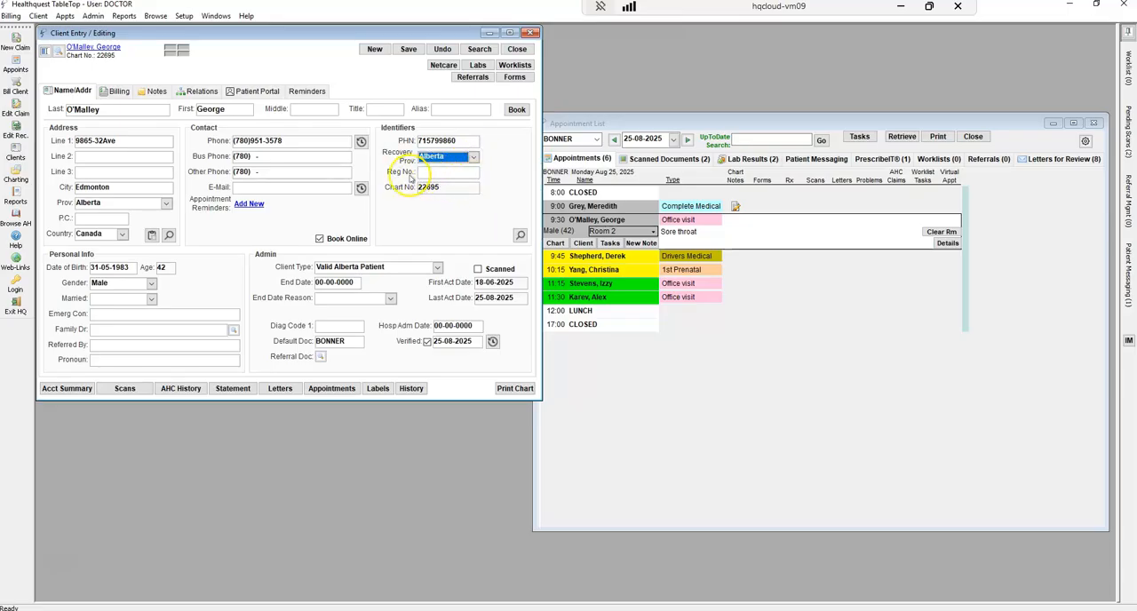
Look through the patient's critical notes, relations and patient portal access
left_click(156, 91)
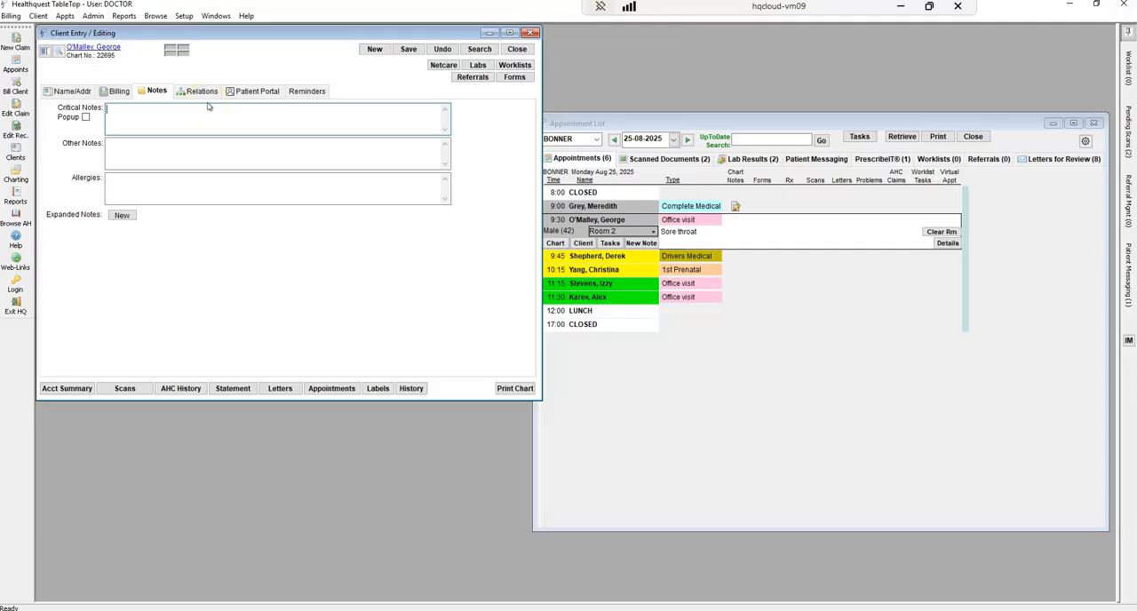
left_click(169, 117)
left_click(199, 91)
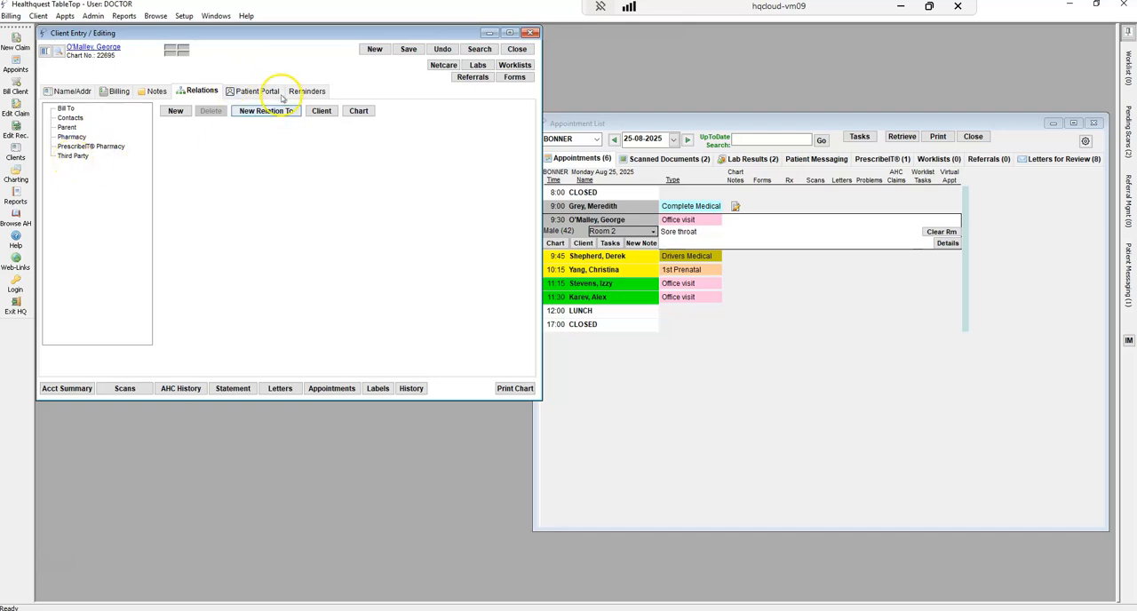
left_click(258, 92)
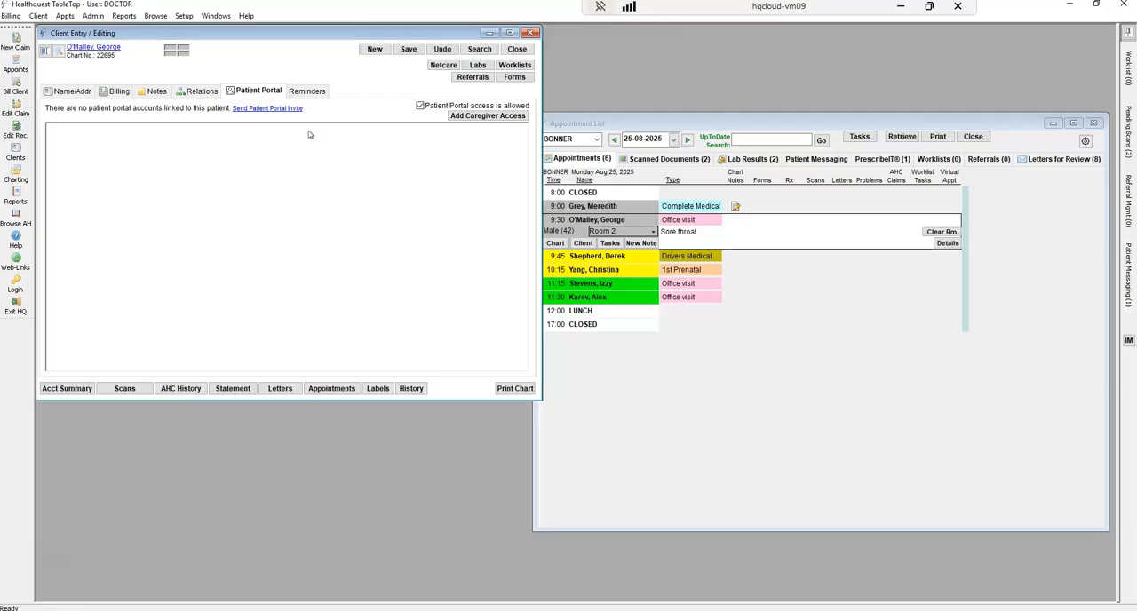
Add a Text appointment reminder to the patient's phone number, then save and close the client record
left_click(307, 91)
left_click(455, 179)
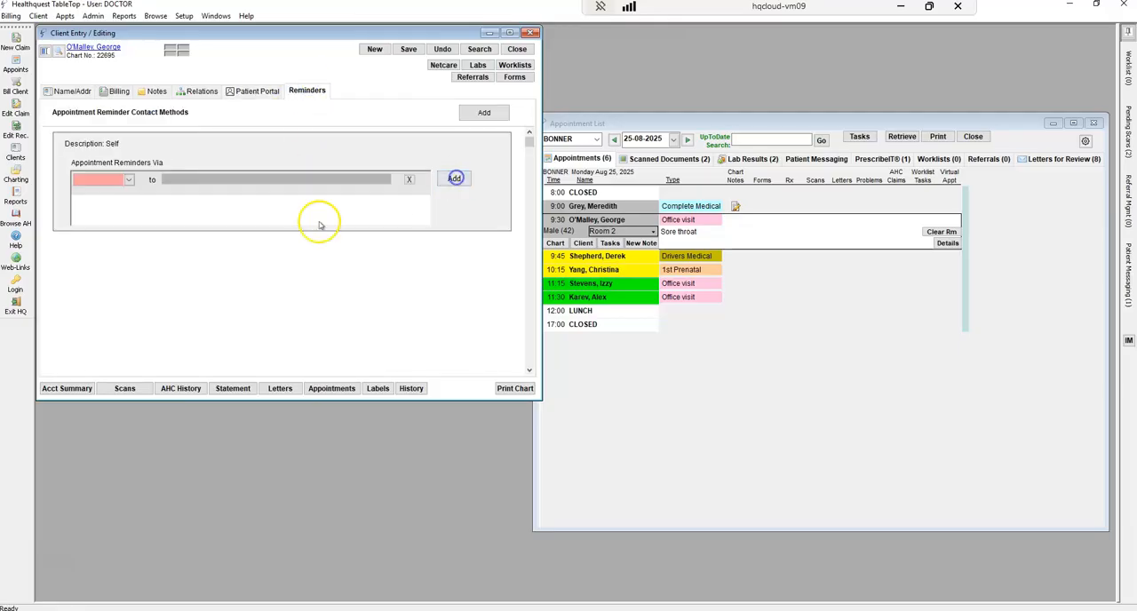
left_click(128, 179)
left_click(82, 201)
left_click(384, 179)
left_click(347, 194)
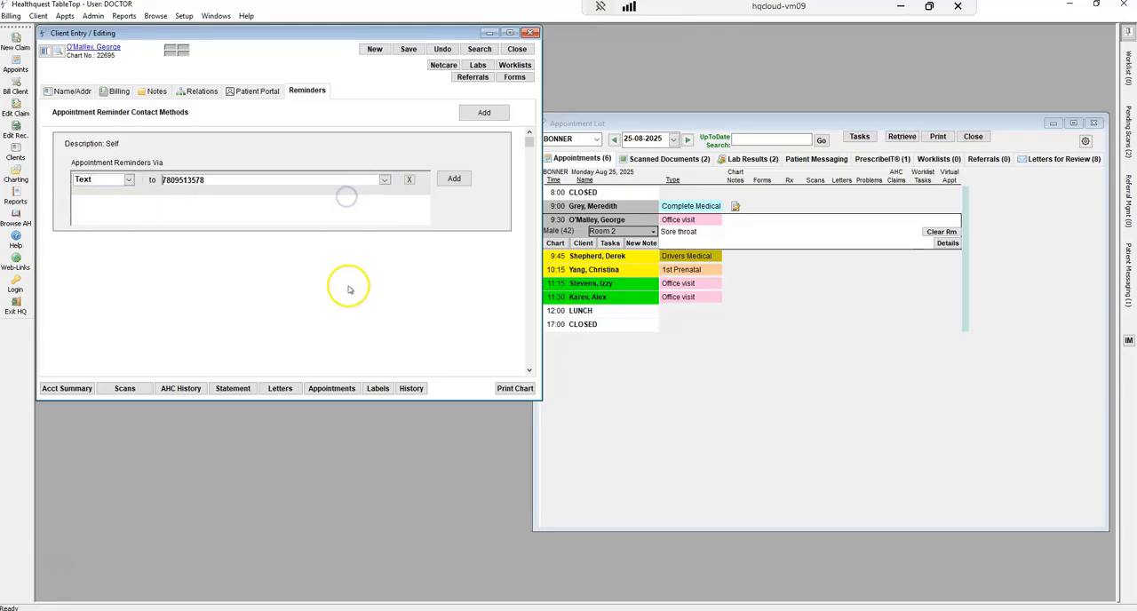
left_click(408, 48)
left_click(517, 49)
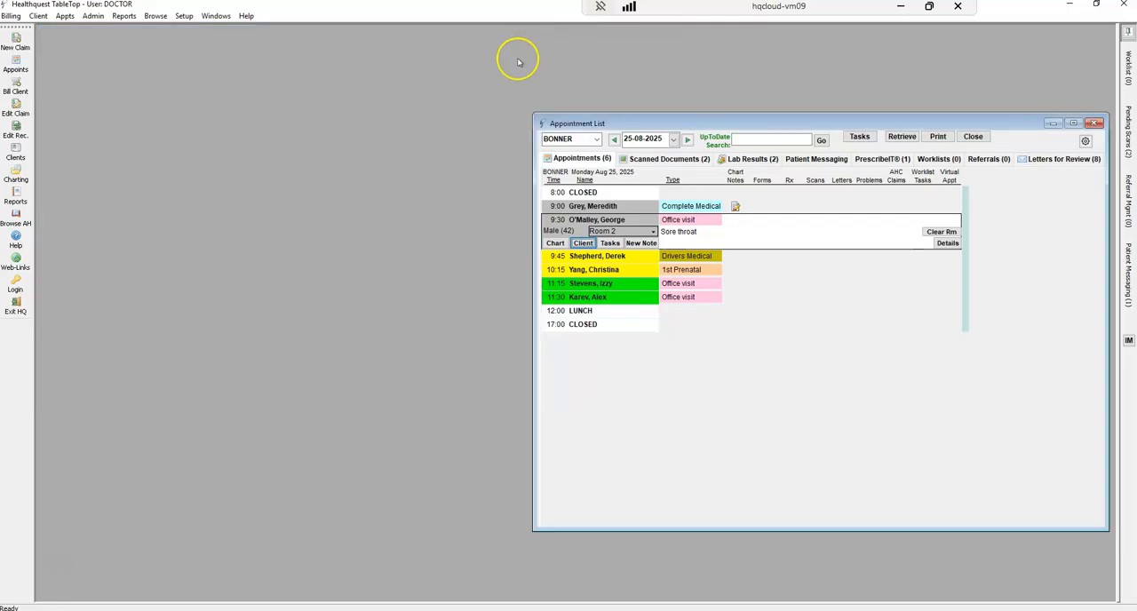
Check the 9:00 patient's appointment details, and open the chart of the 9:30 patient
left_click(620, 208)
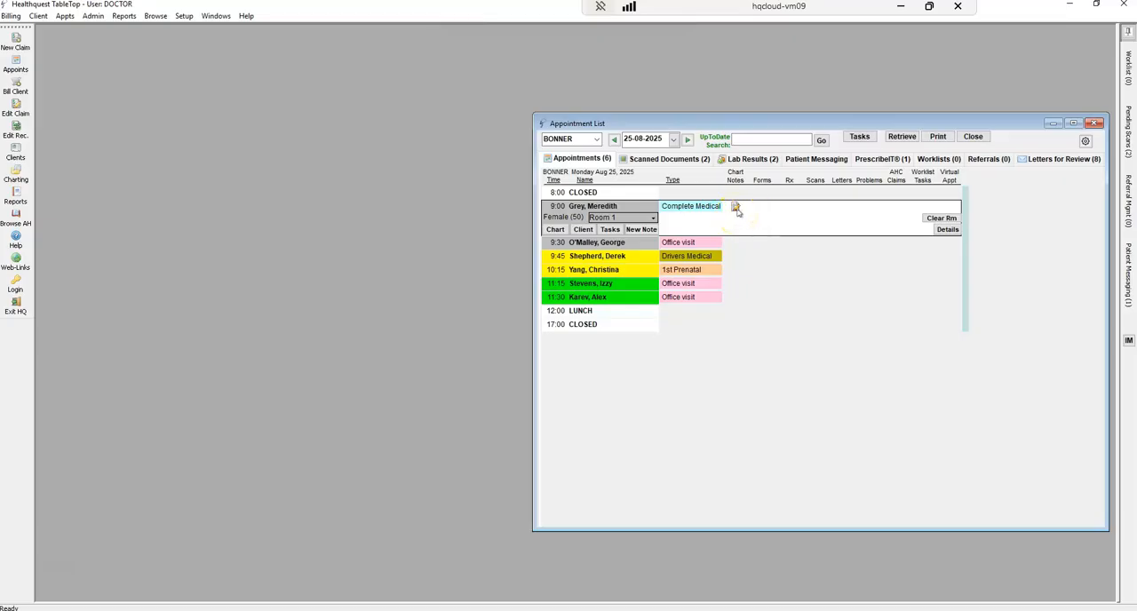
left_click(582, 230)
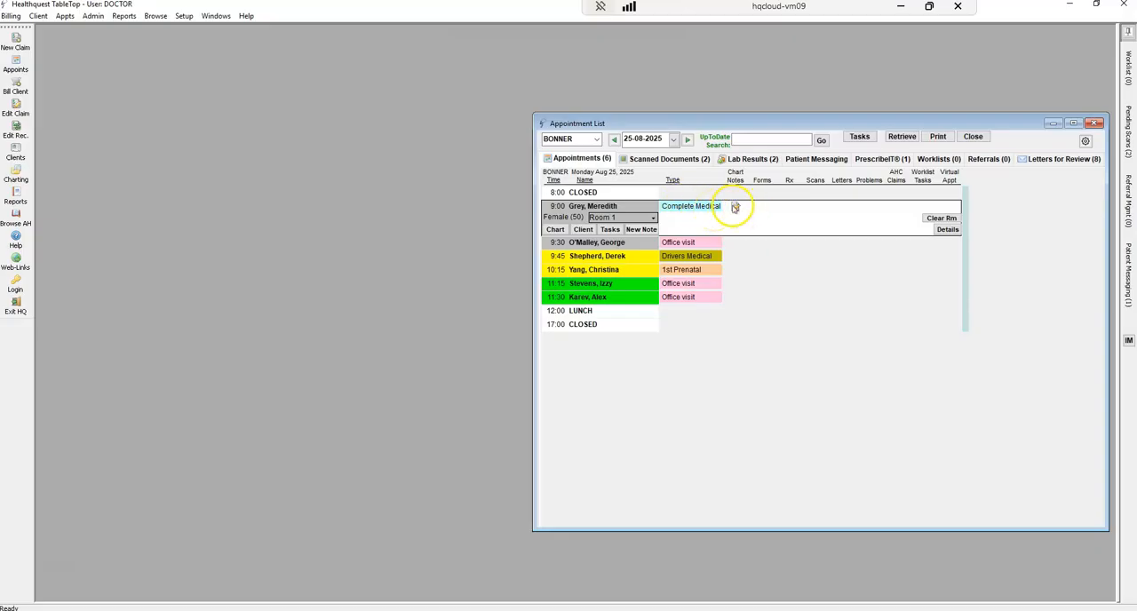
left_click(588, 242)
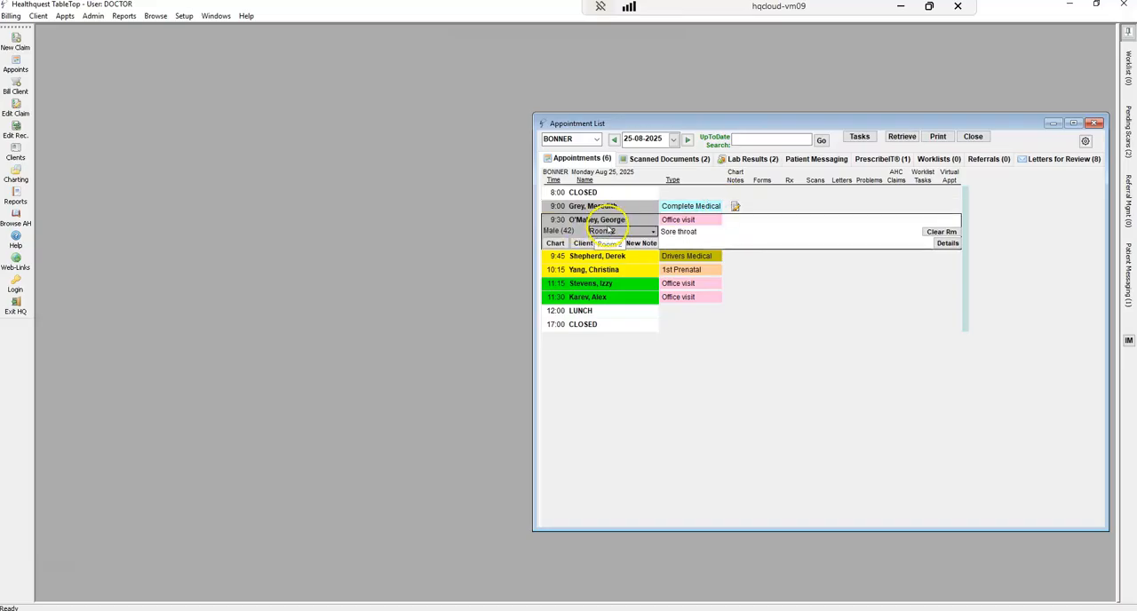
left_click(555, 244)
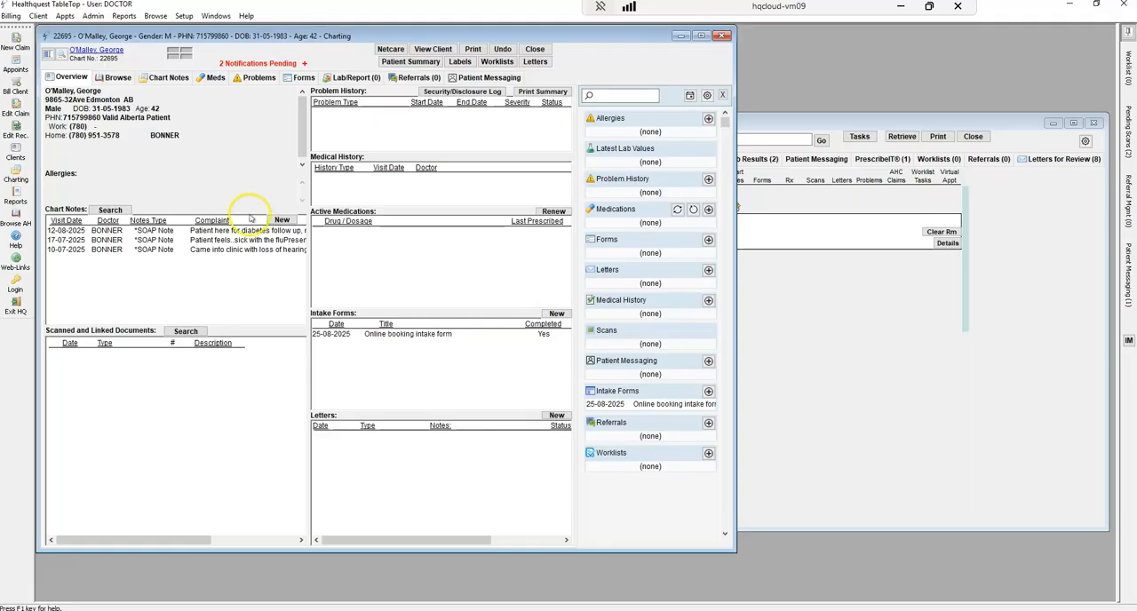
Create a new chart note from the (Online booking) *SOAP Note defaults, using the 25-08-2025 Online booking intake form
left_click(281, 221)
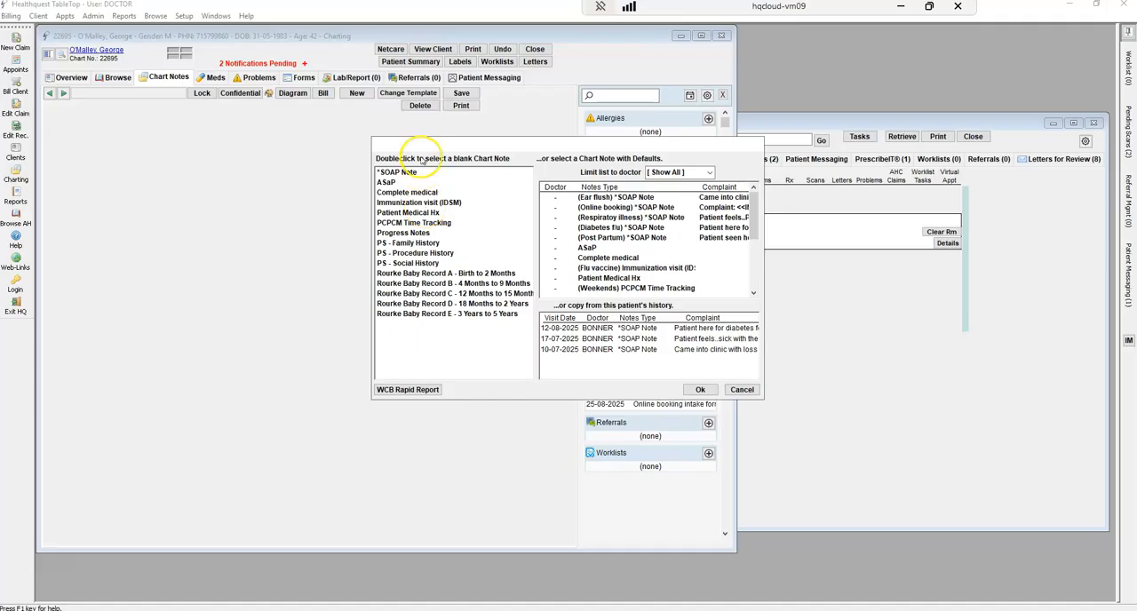
left_click(413, 174)
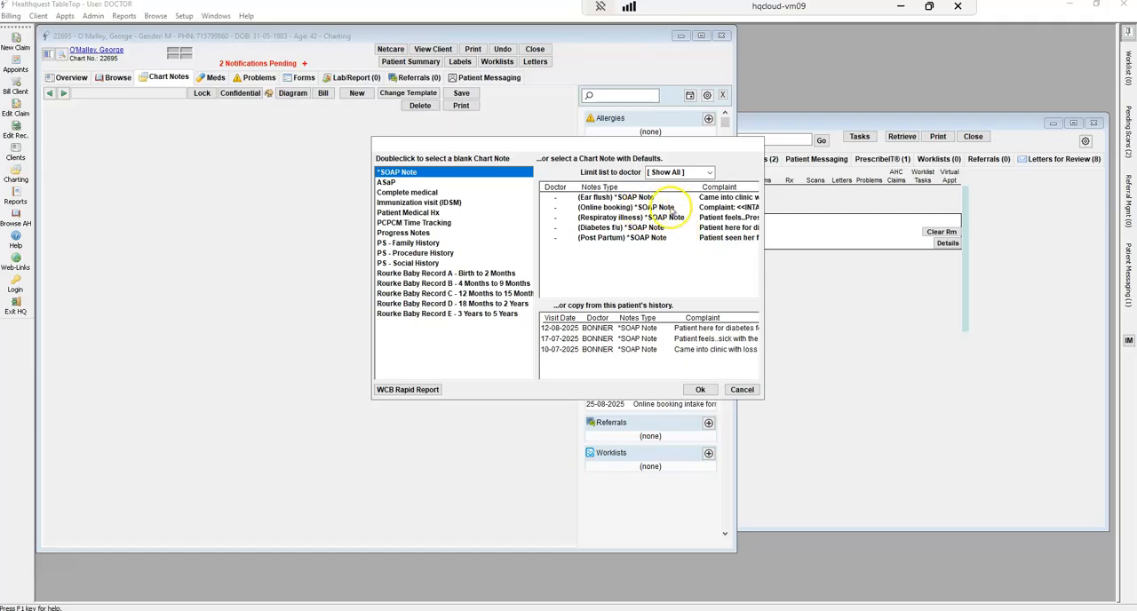
left_click(630, 208)
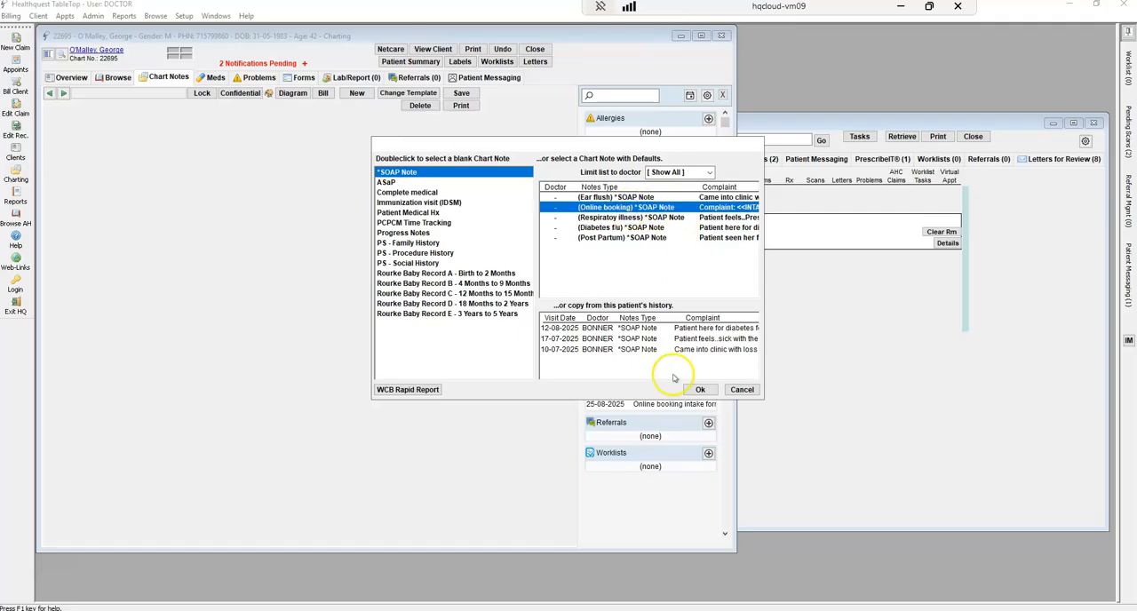
left_click(698, 389)
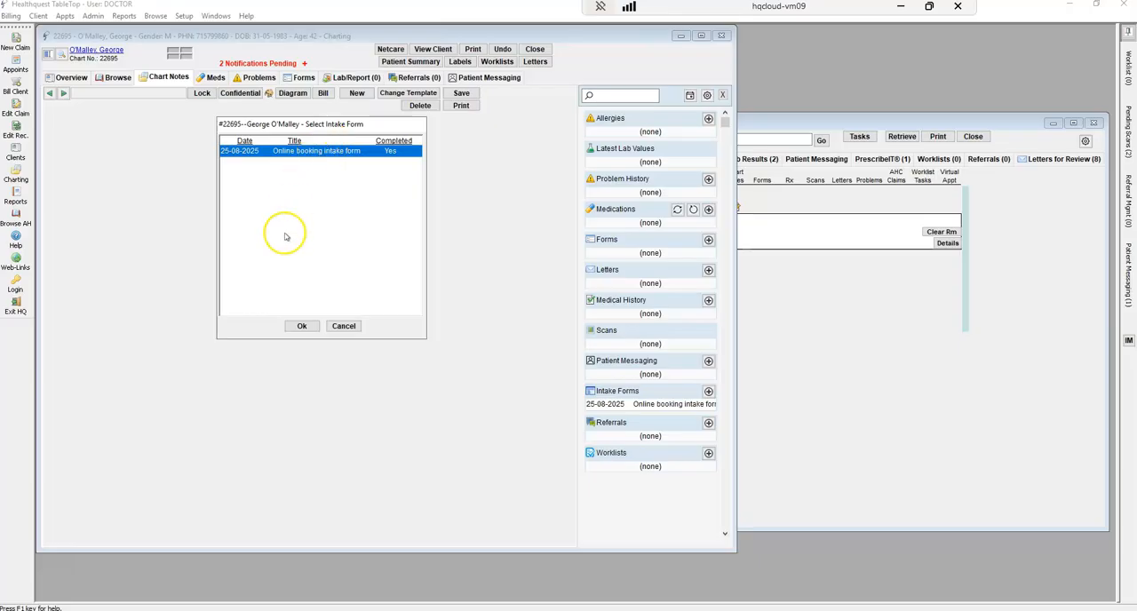
left_click(303, 326)
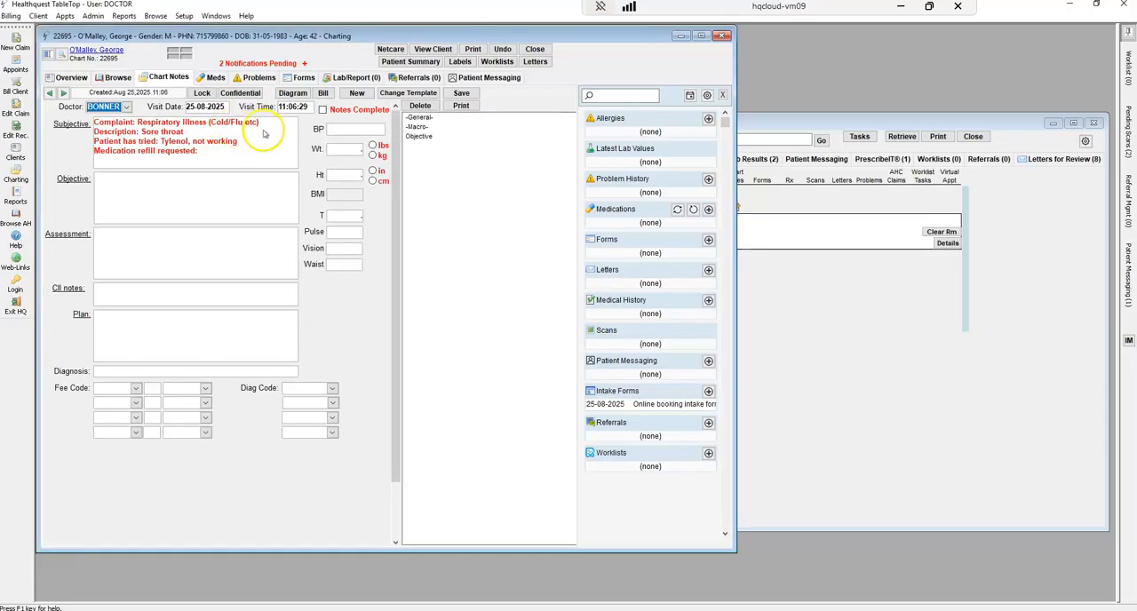
Enter a blood pressure of 120/80 in the chart note, and view and close the BP graph
left_click(264, 146)
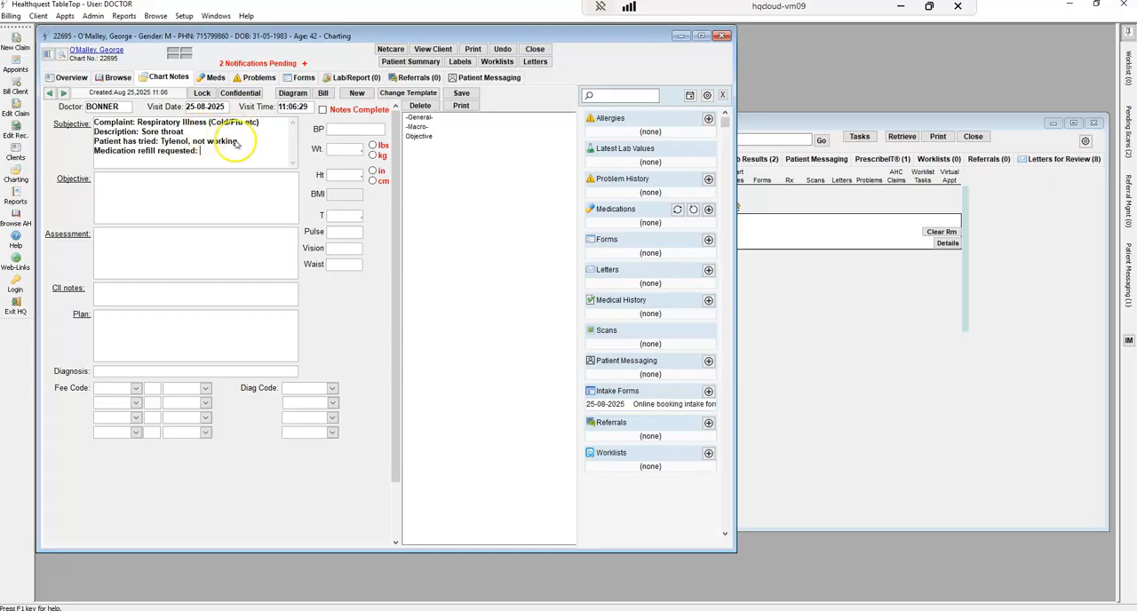
left_click(194, 189)
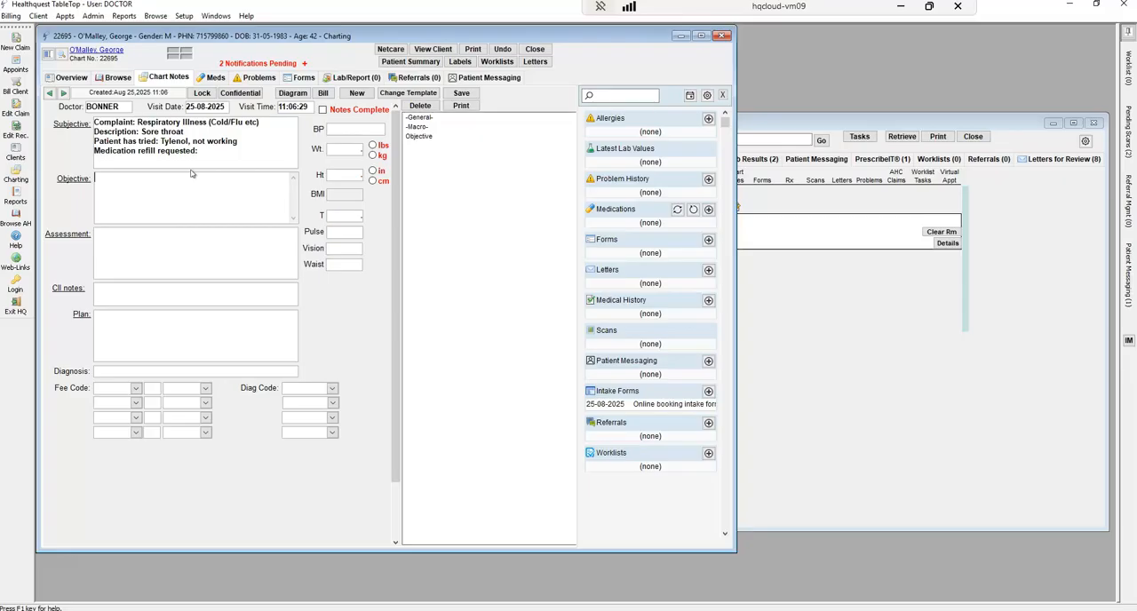
double_click(347, 129)
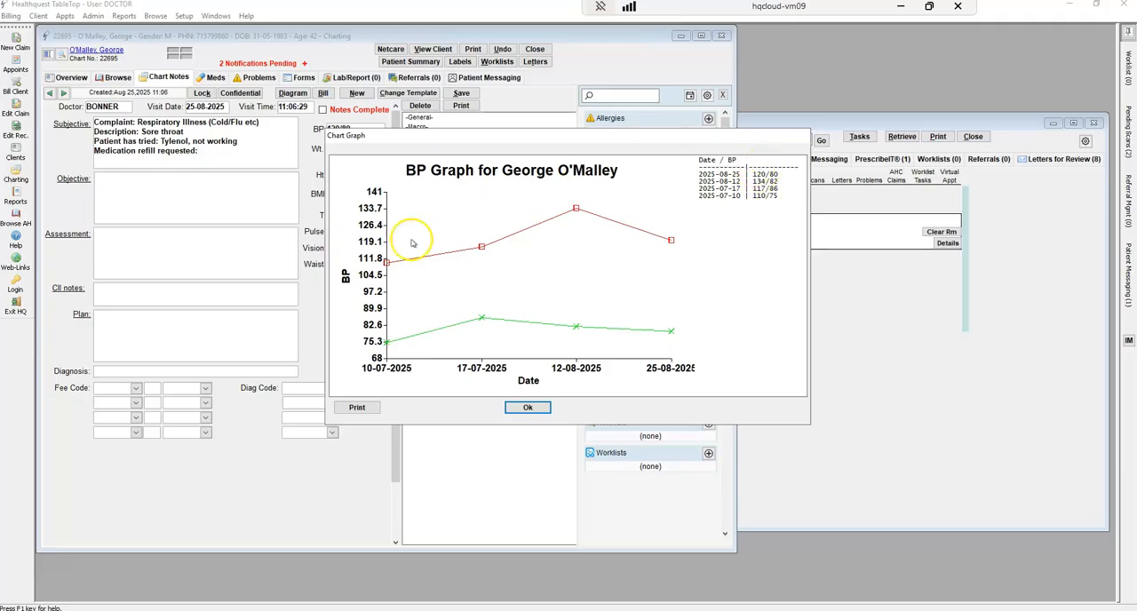
left_click(518, 409)
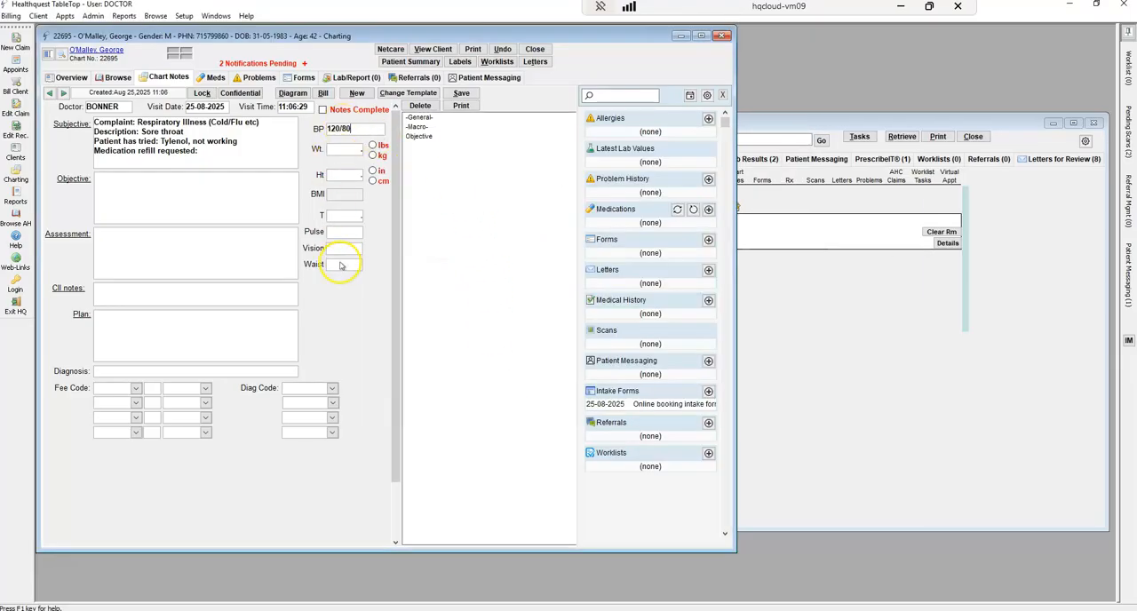
Copy the Jul 10, 2025 plan text from the chart notes history into the Plan, and delete it again
double_click(200, 332)
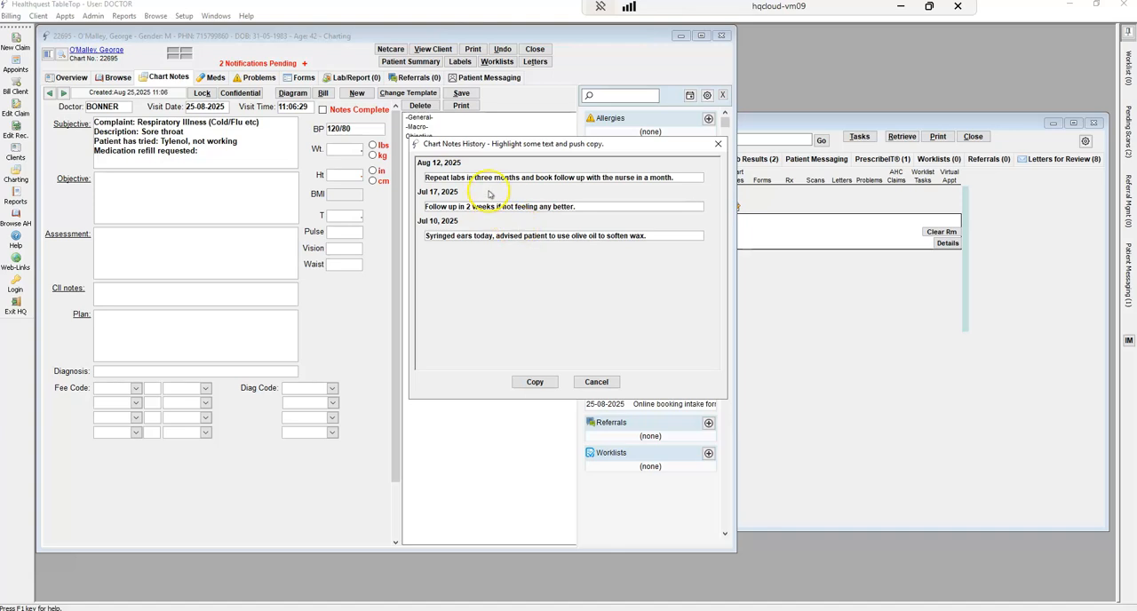
triple_click(530, 234)
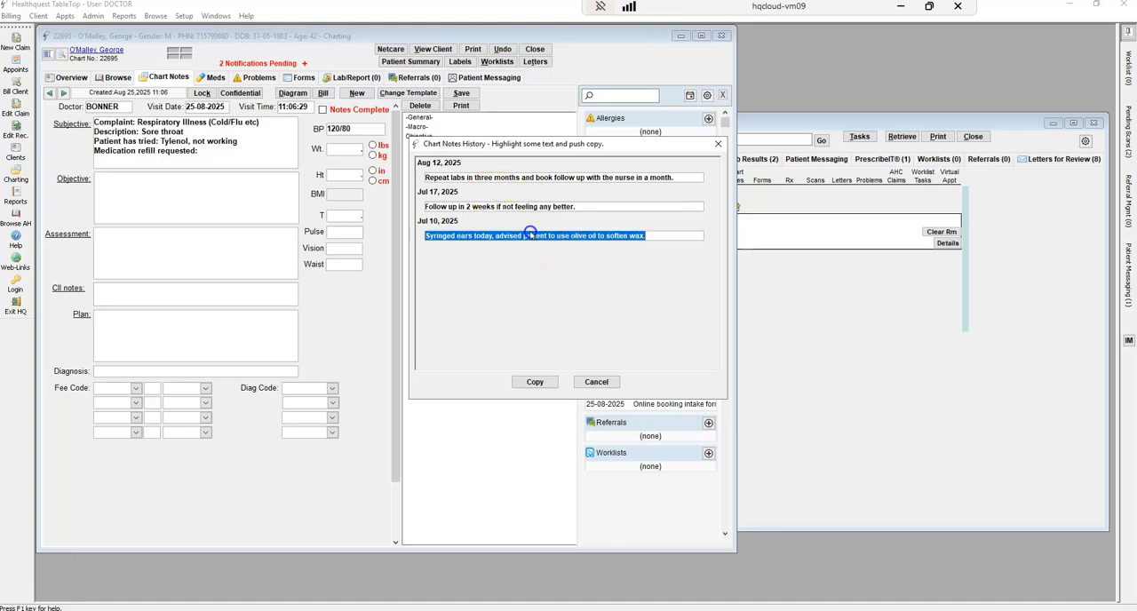
left_click(535, 381)
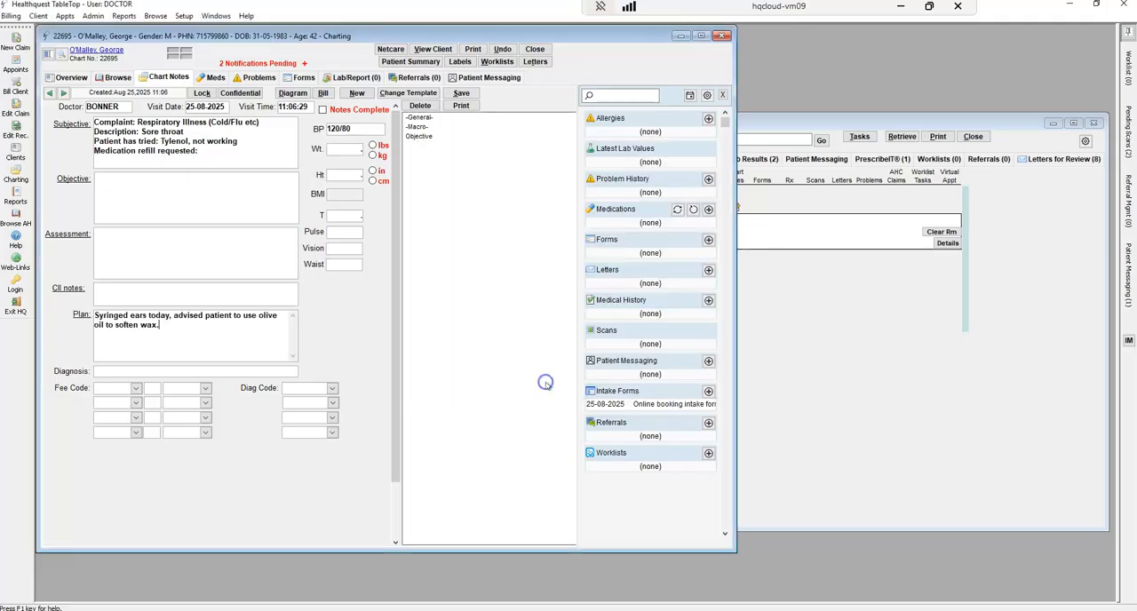
triple_click(160, 349)
key("Delete")
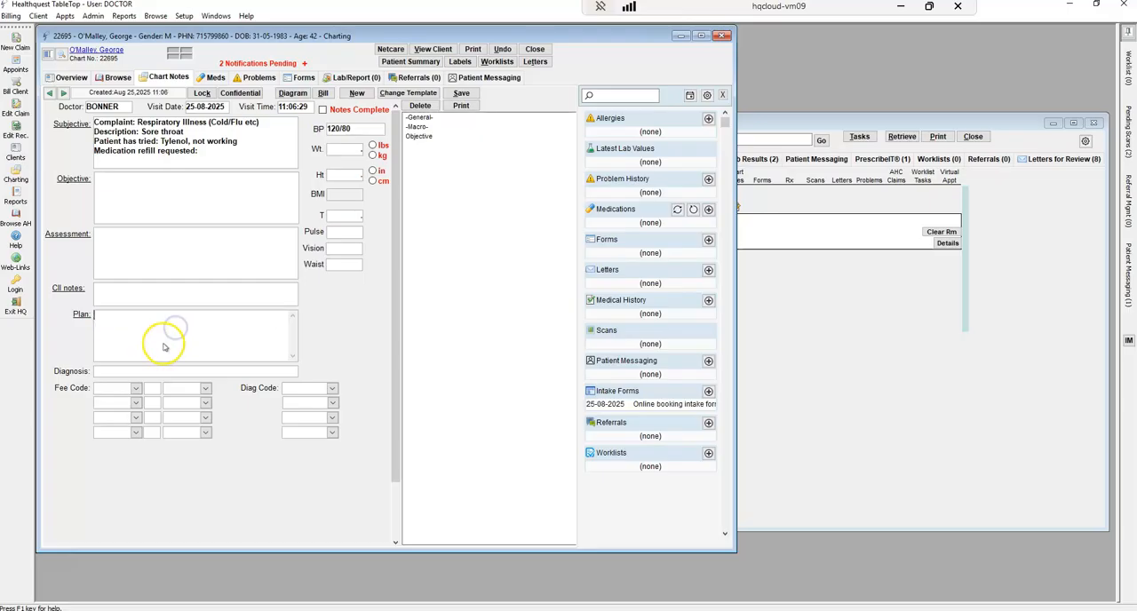
Enter the assessment "Strep throat, swab has been taken to confirm diagnosis, and antibiotics have been given."
left_click(153, 192)
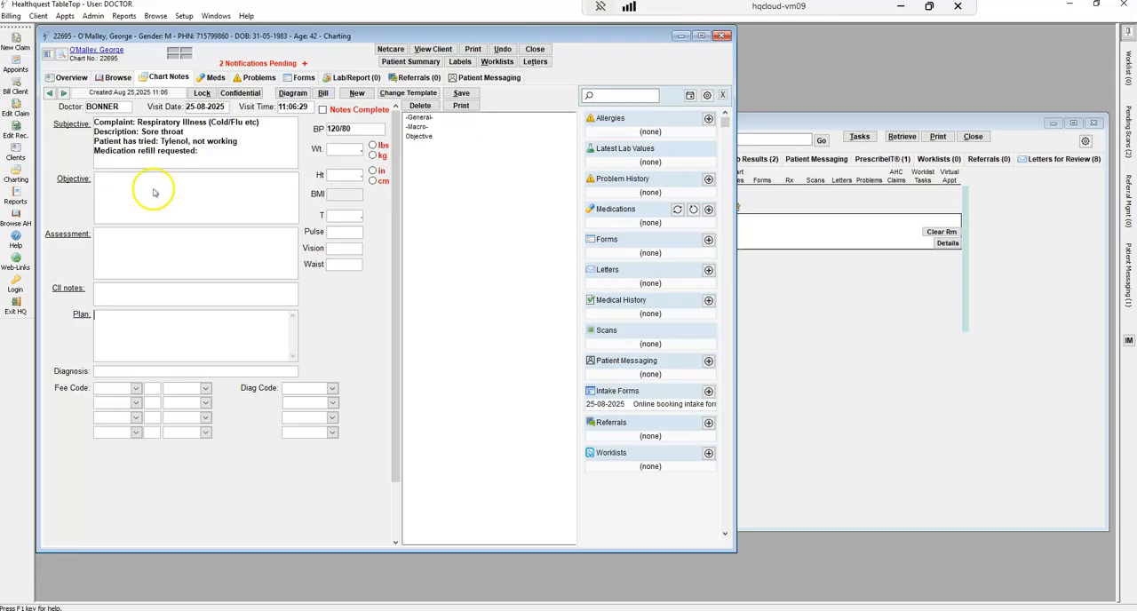
left_click(148, 241)
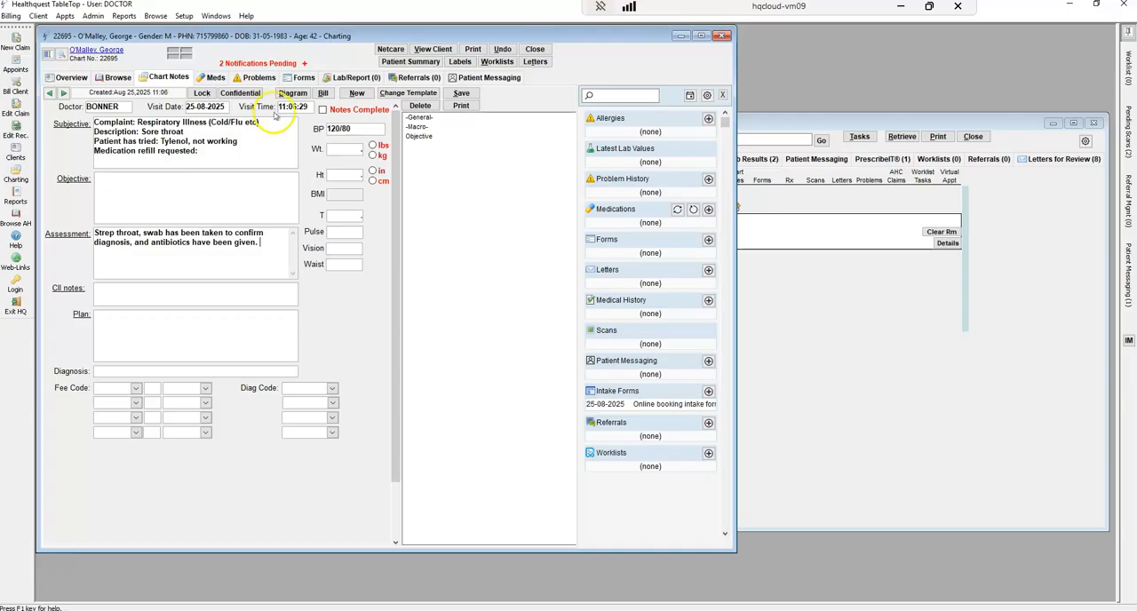
Expand the Macro and Objective phrases, and insert "Throat appears red and inflamed with white spots" into the note's Objective
left_click(417, 127)
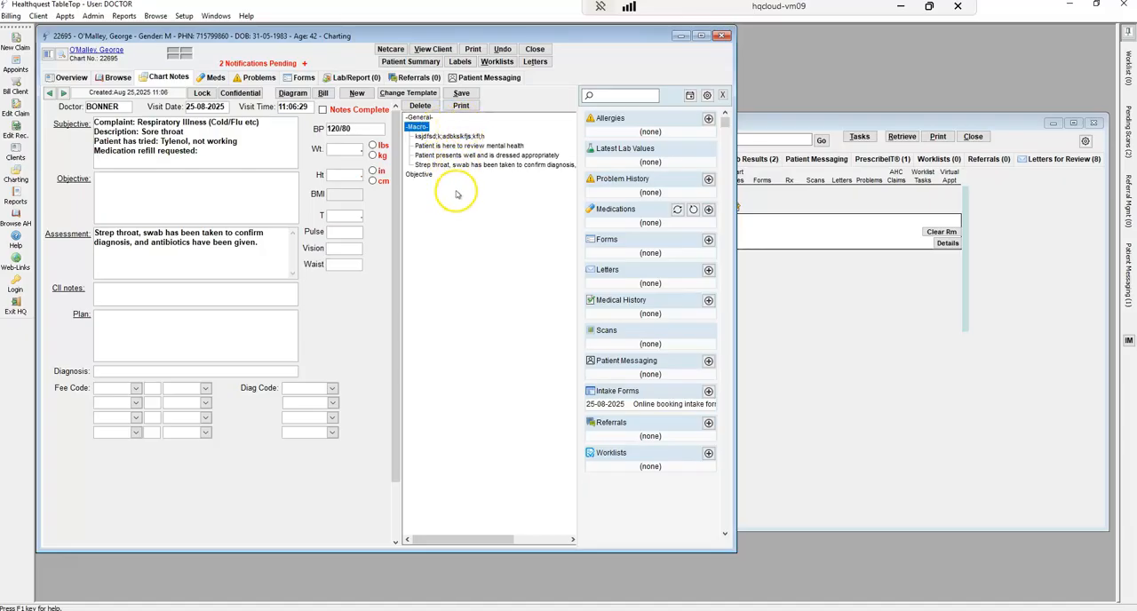
double_click(419, 175)
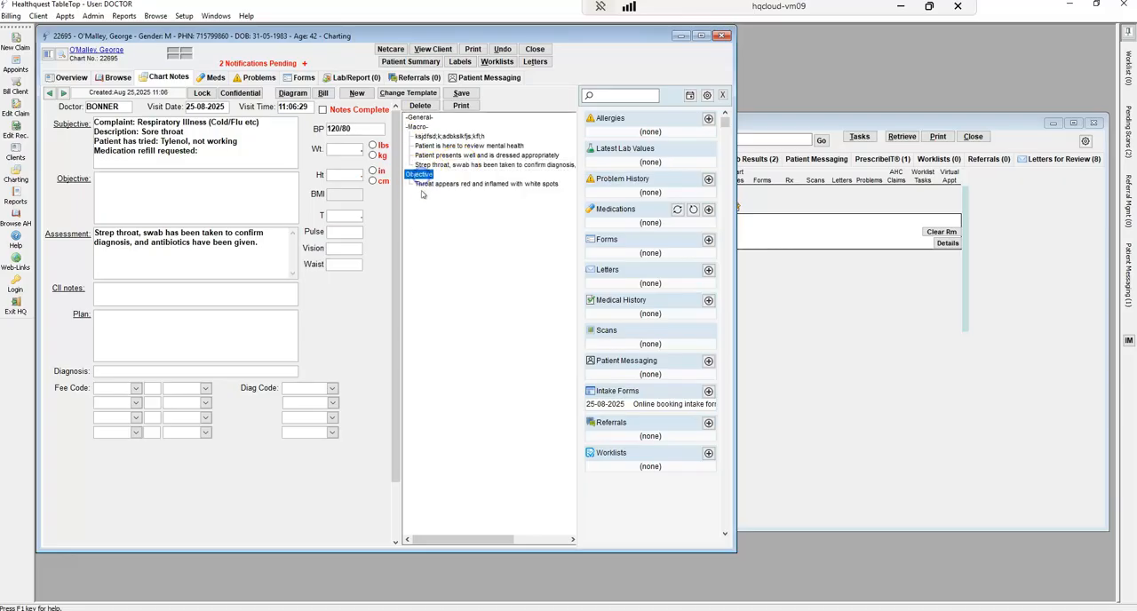
left_click(151, 186)
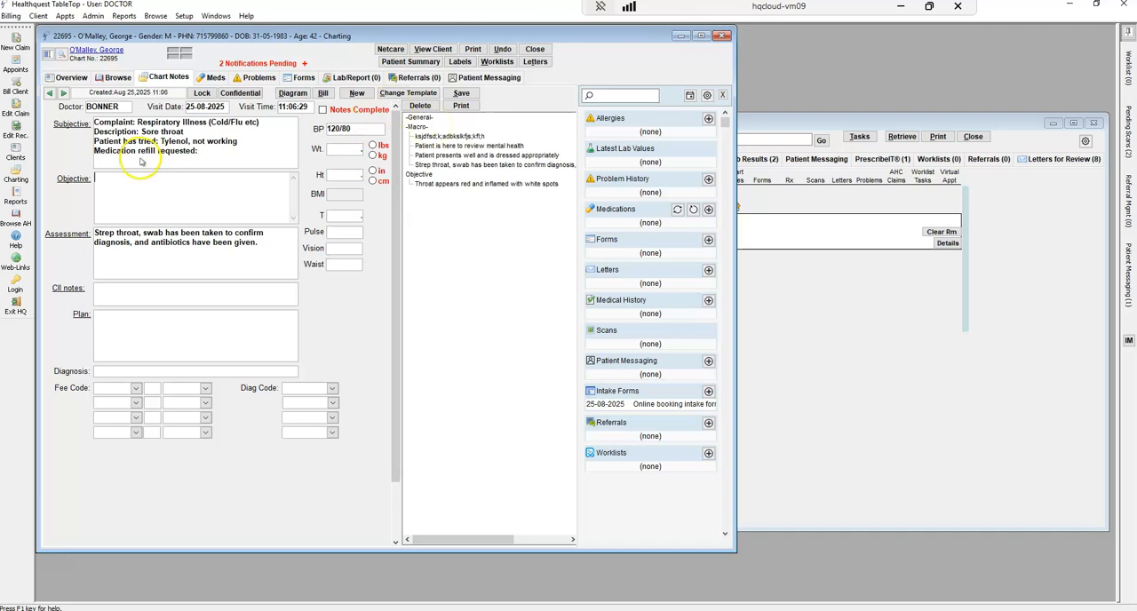
double_click(460, 185)
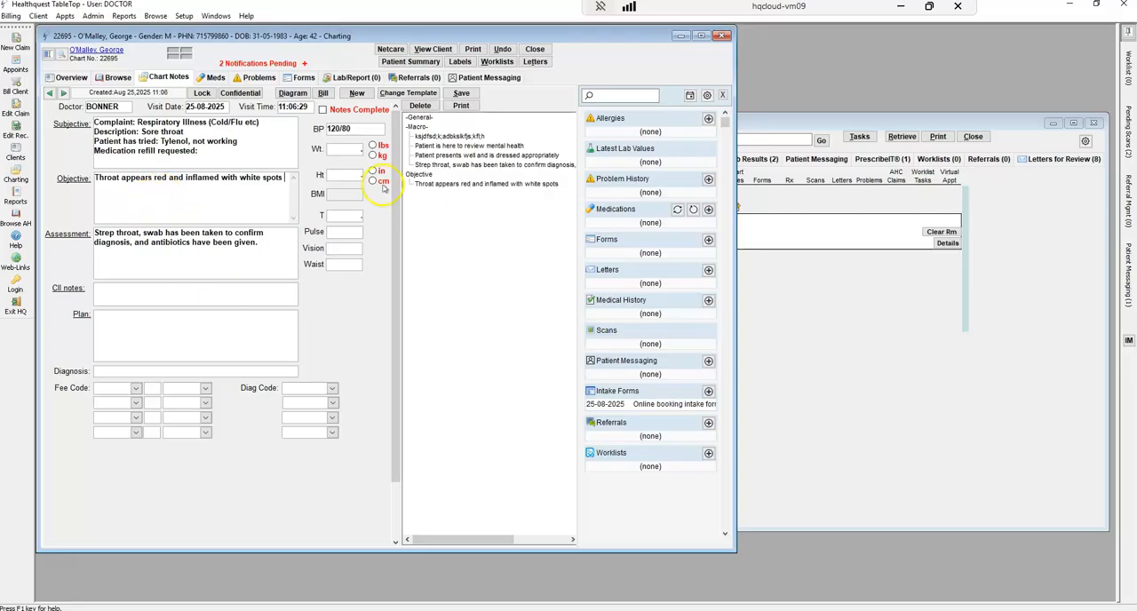
Enlarge the charting window downward so it shows the note's fee code and diagnosis code rows
left_click(359, 215)
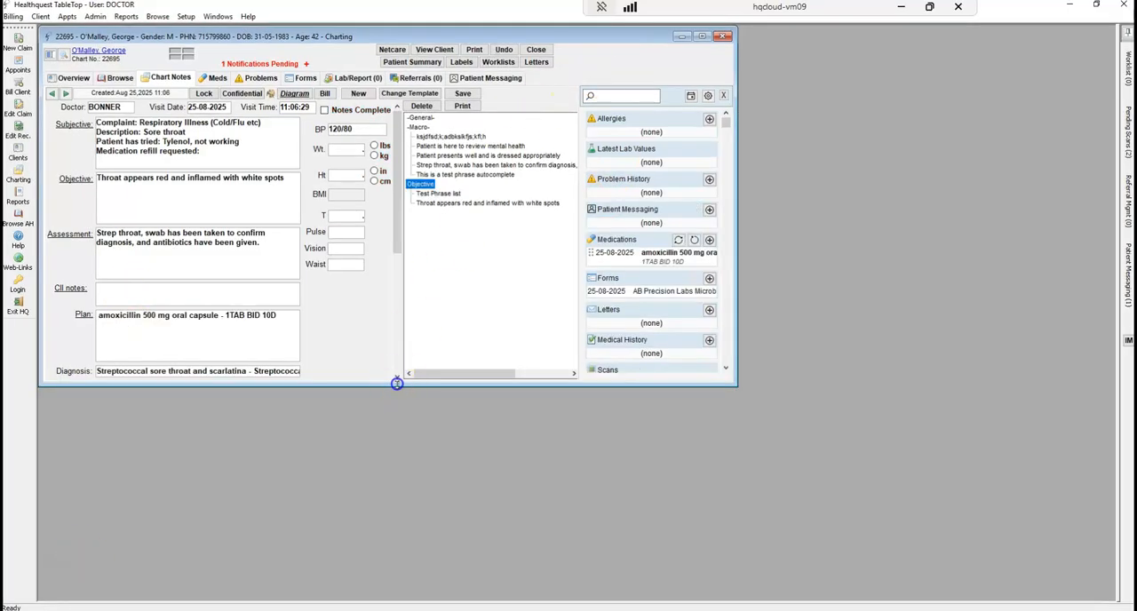
left_click_drag(396, 384, 401, 462)
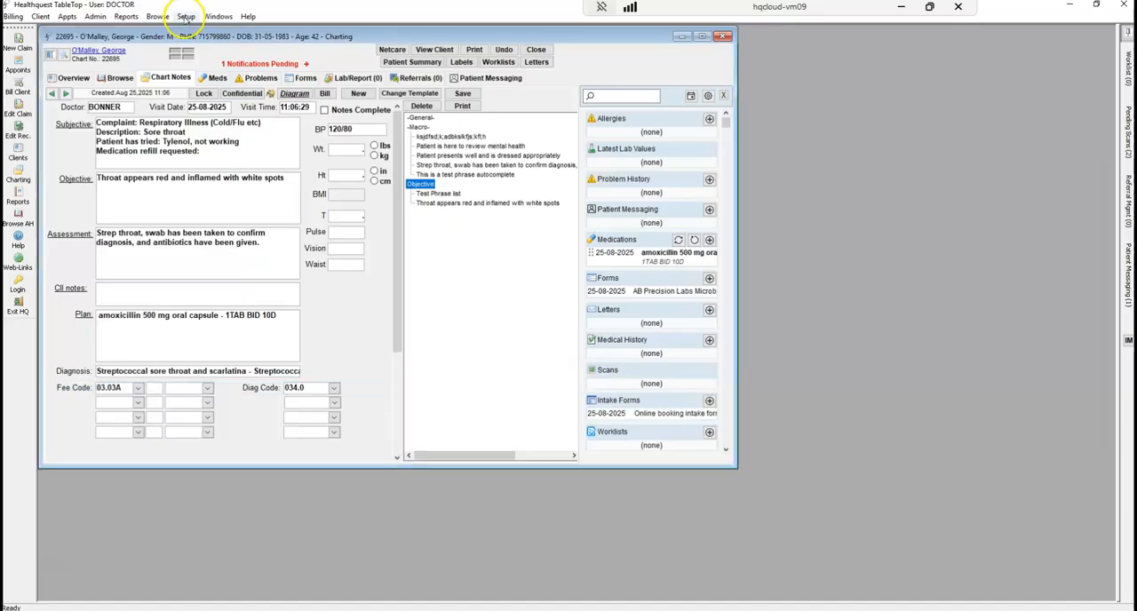
Open the Autocomplete/Macro Setup and start a new entry with the abbreviation ".test"
left_click(186, 16)
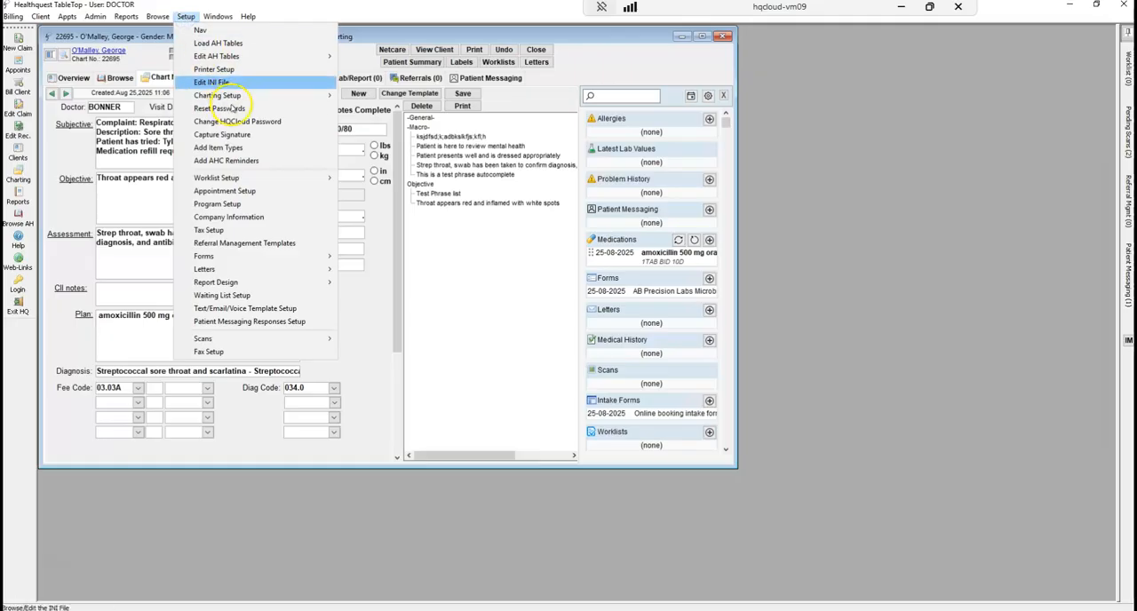
mouse_move(236, 95)
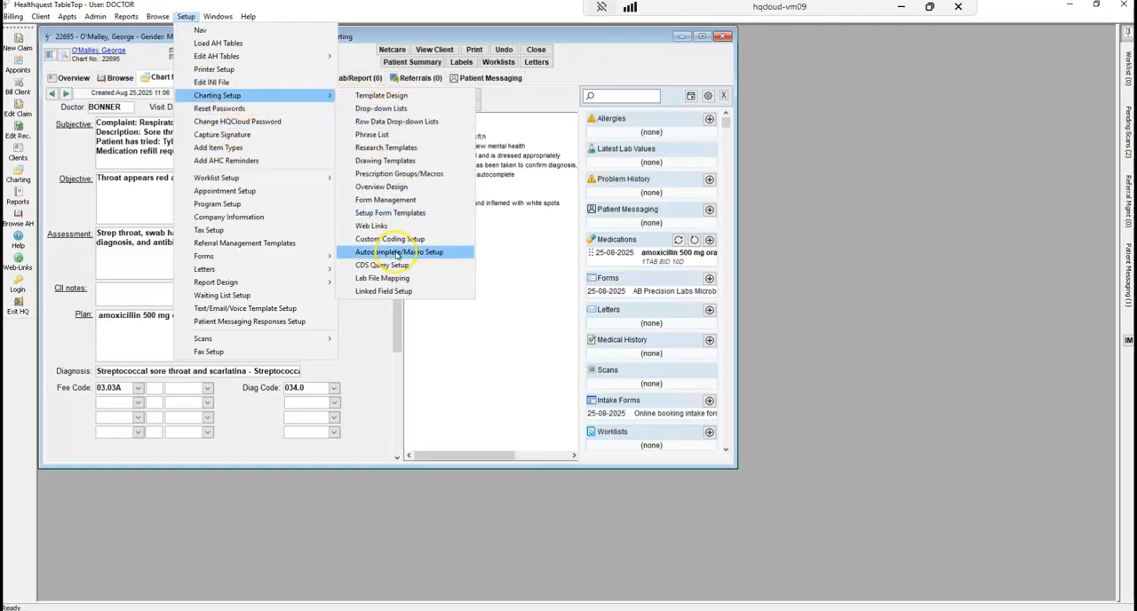
left_click(397, 253)
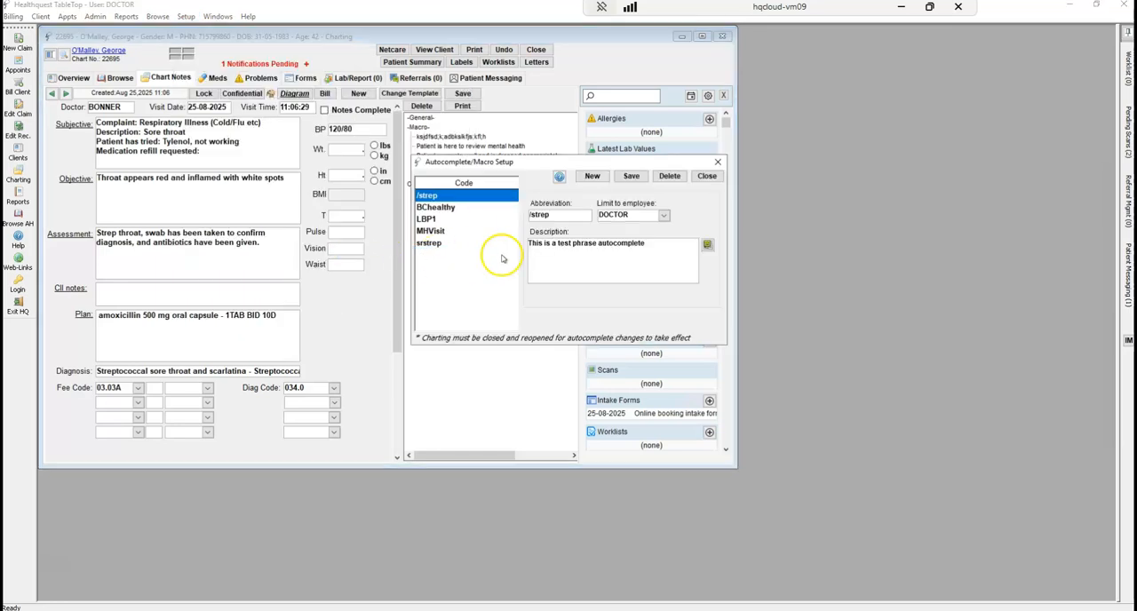
left_click(591, 178)
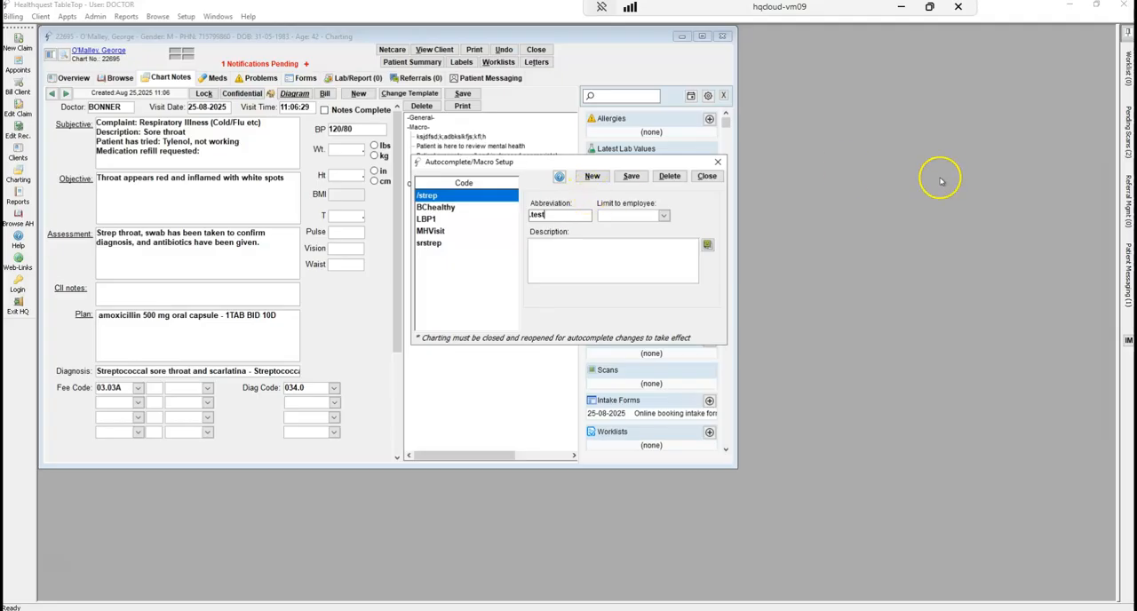
Limit the .test entry to employee DOCTOR, describe it as "Test autocomplete is here", save it and close the setup
left_click(663, 215)
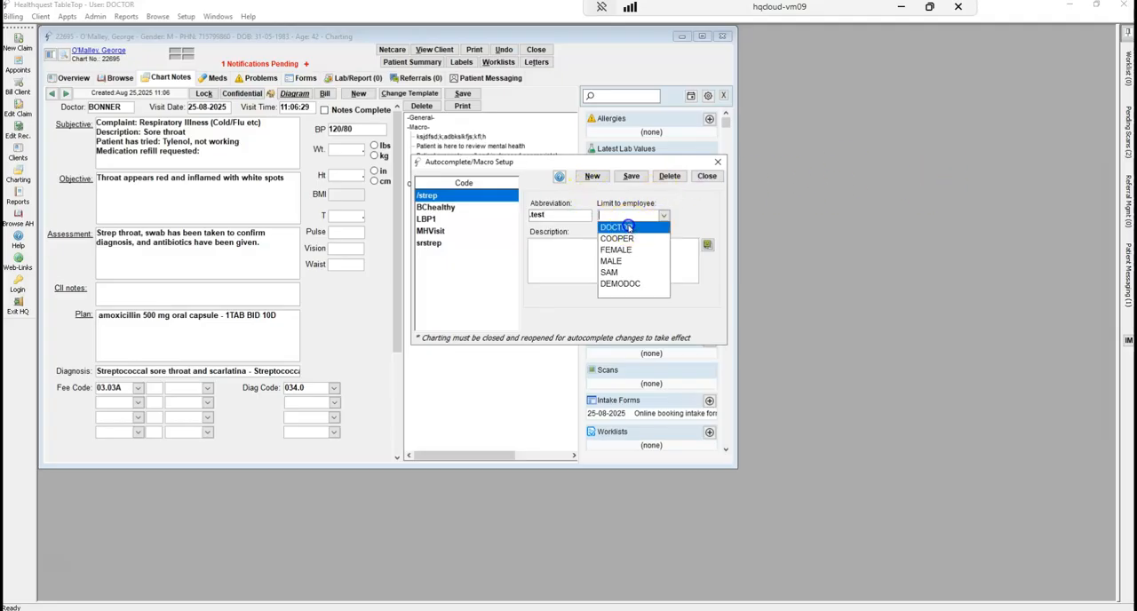
left_click(631, 228)
left_click(606, 256)
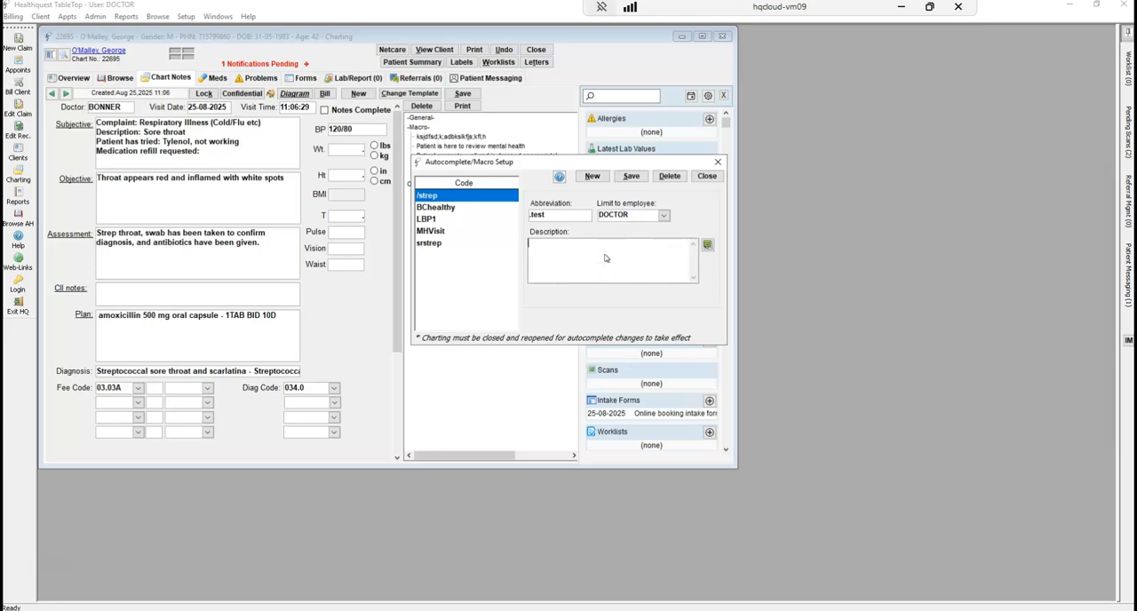
type("Test autocomplete is hi")
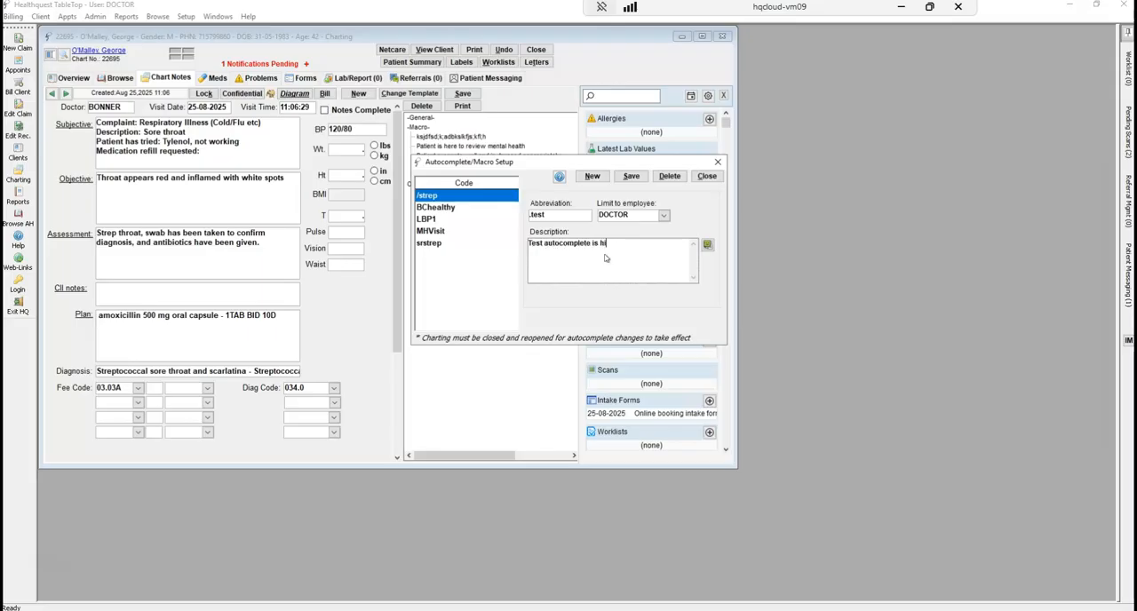
left_click(631, 176)
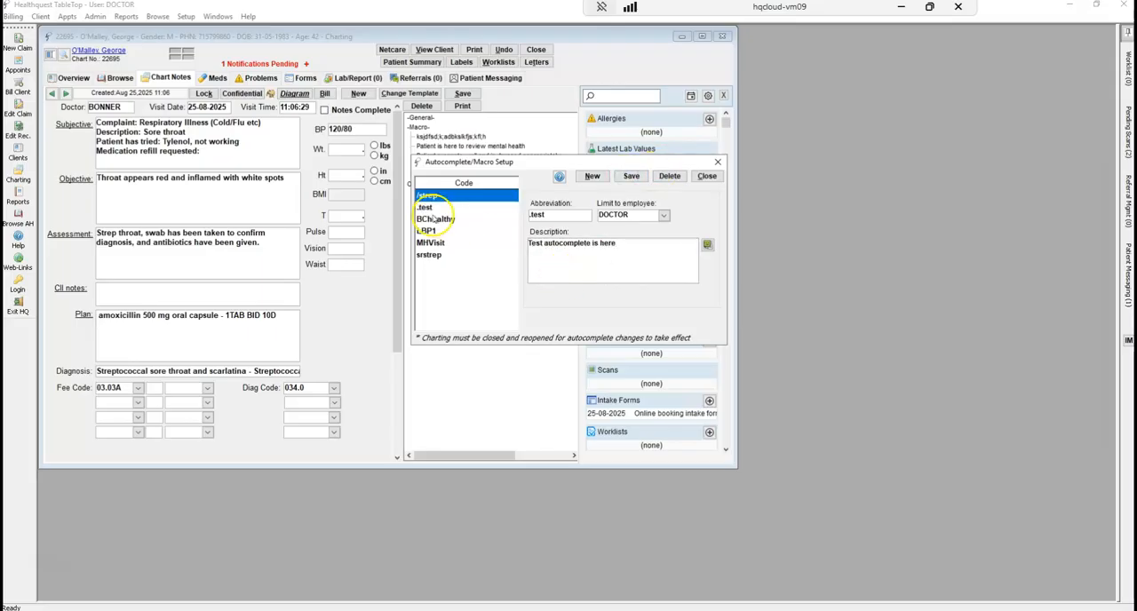
left_click(430, 207)
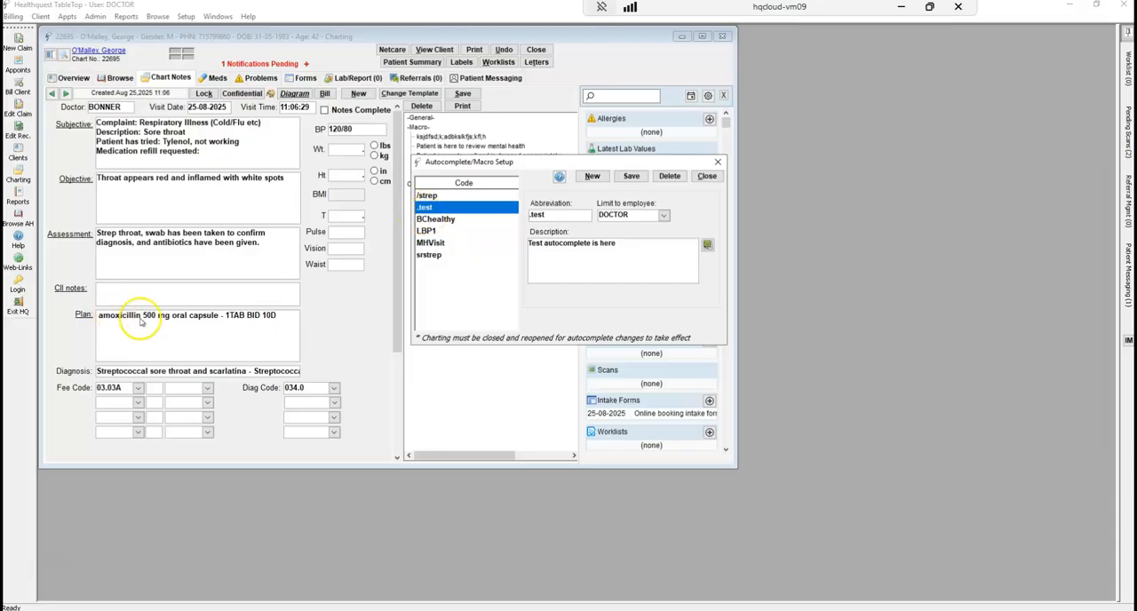
triple_click(622, 250)
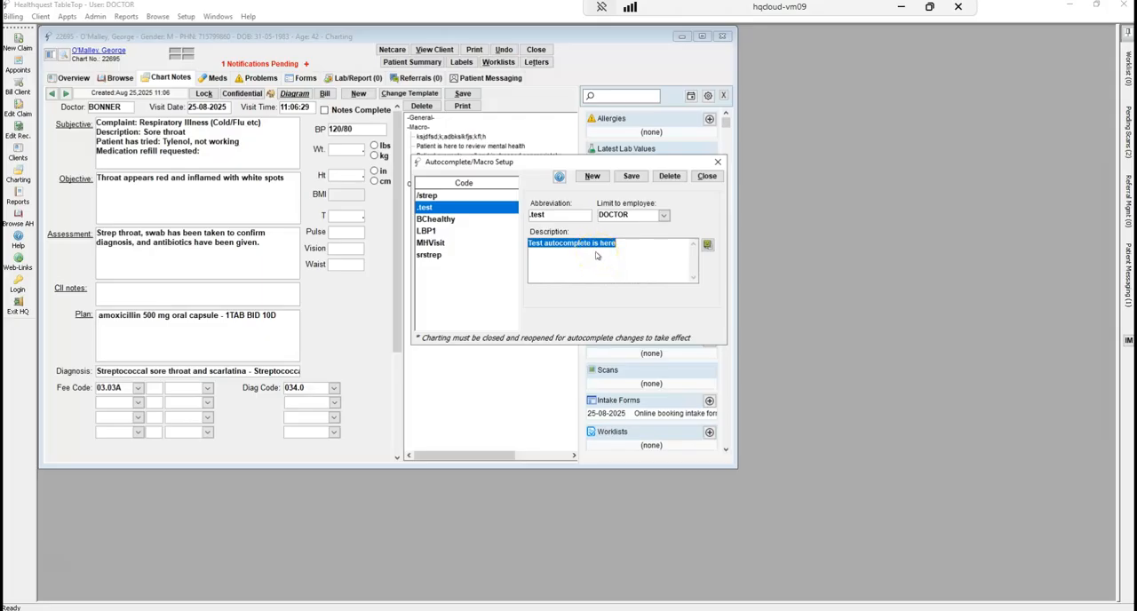
left_click(706, 177)
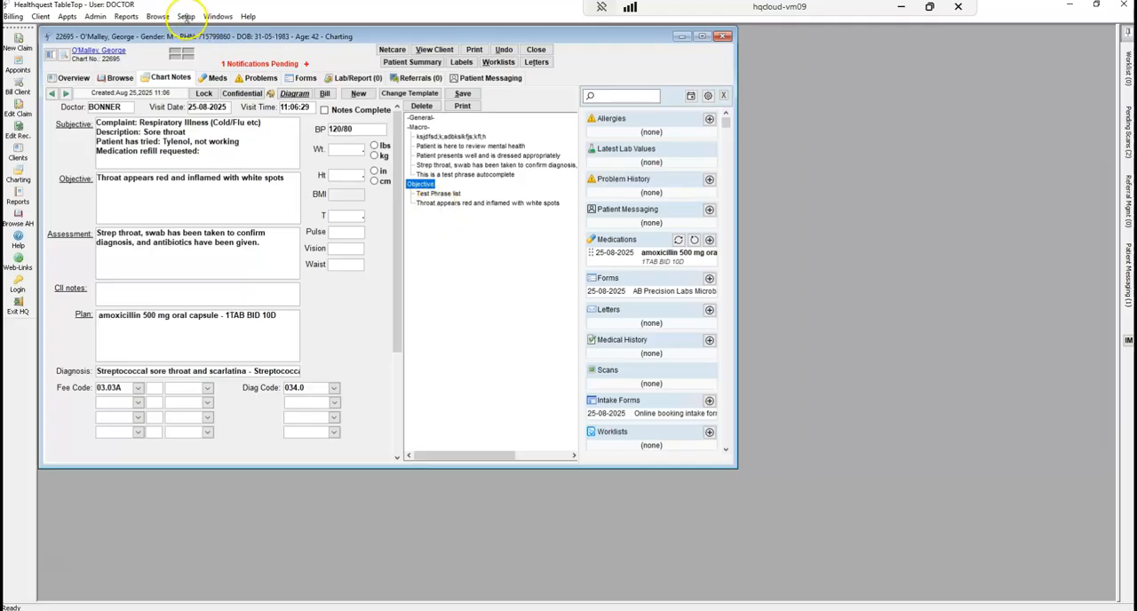
Open the charting Phrase List and add the new phrase "This is another test phrase"
left_click(186, 16)
mouse_move(286, 95)
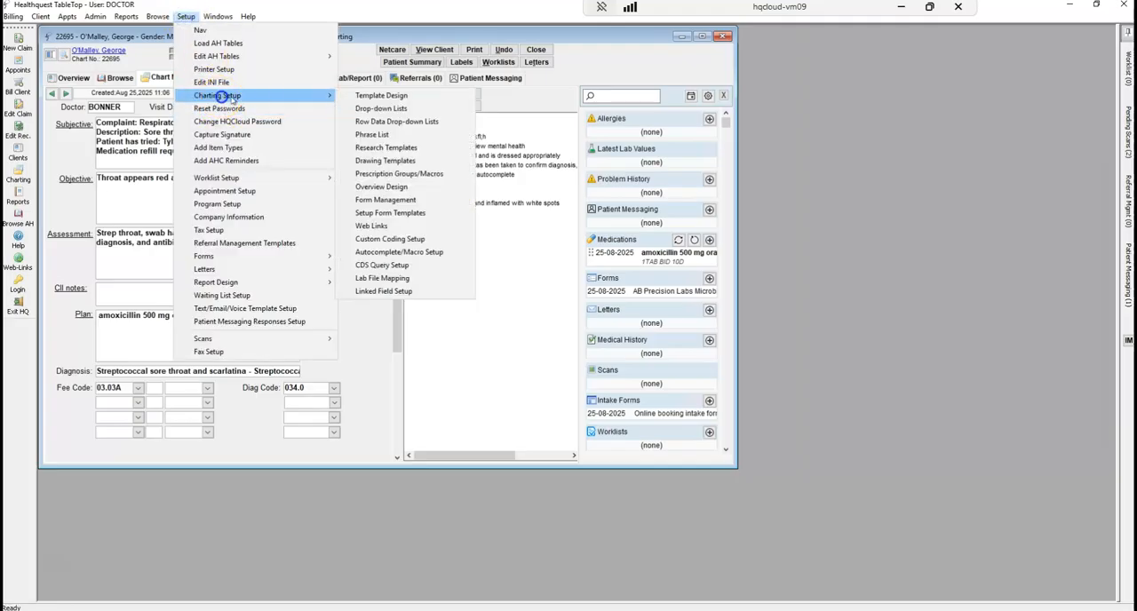
left_click(392, 136)
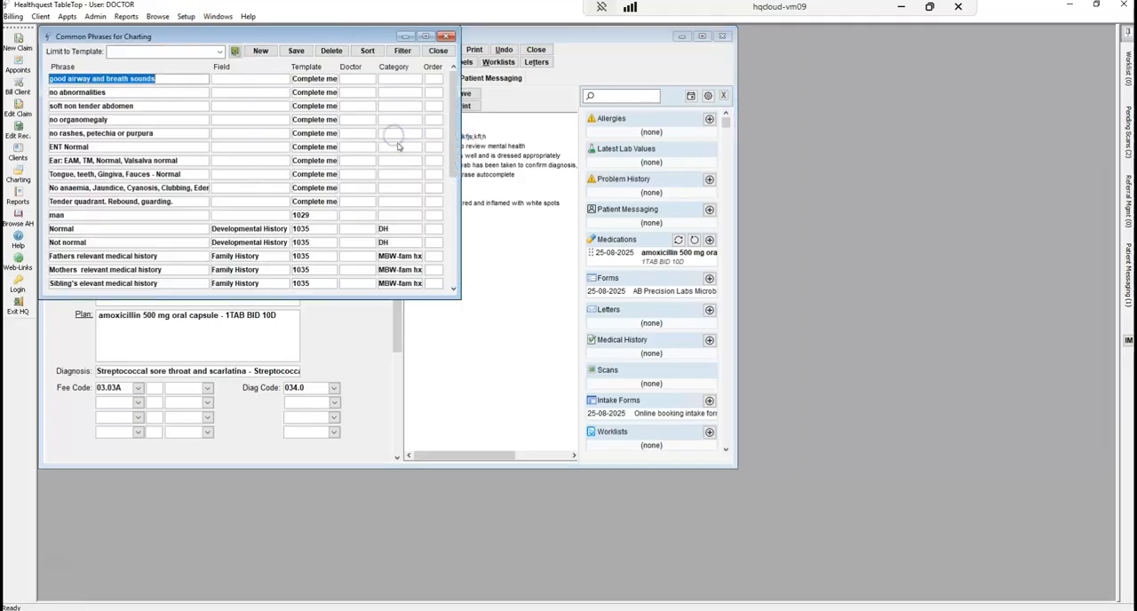
left_click(261, 52)
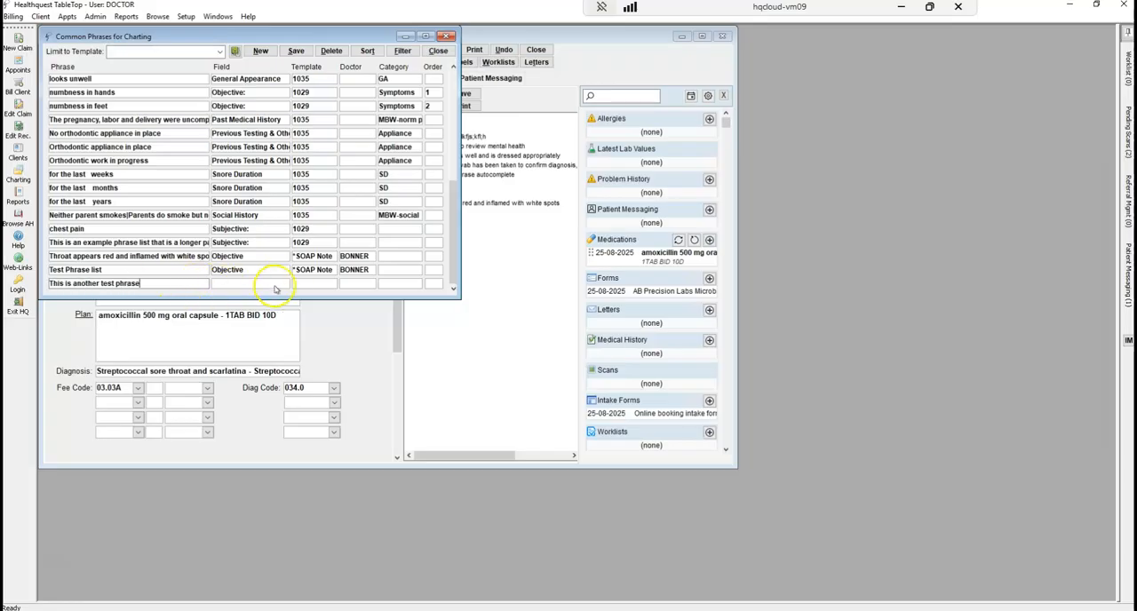
Assign the new phrase to the *SOAP Note template and to the charting doctor
left_click(313, 284)
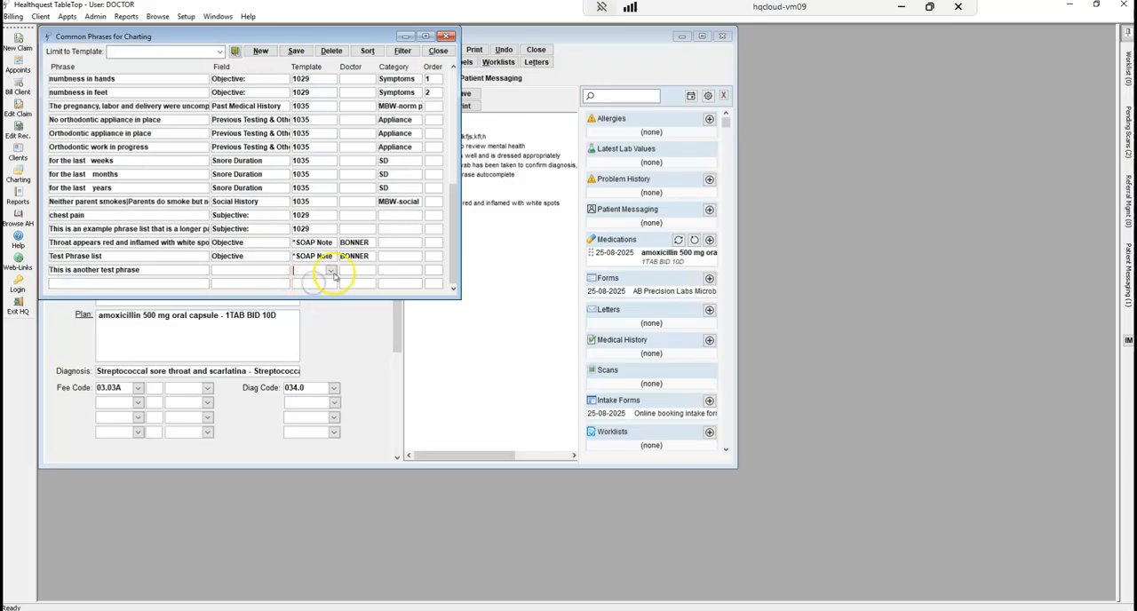
left_click(330, 271)
left_click(329, 283)
left_click(351, 270)
left_click(369, 270)
left_click(357, 288)
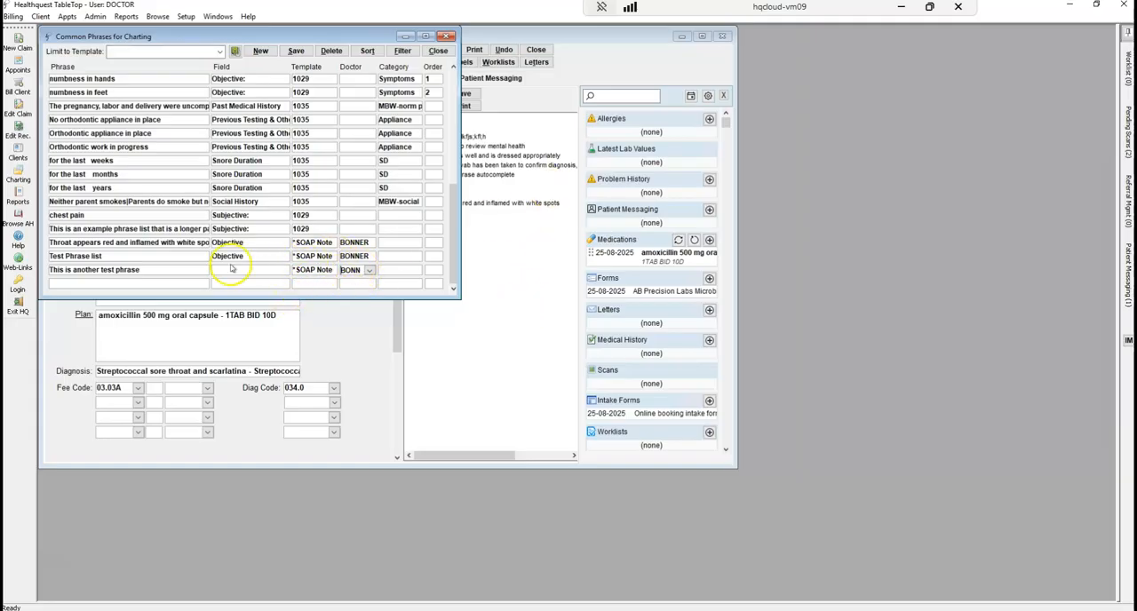
Set the new phrase's field to "Objective:", then save and close the common phrases list
left_click(233, 273)
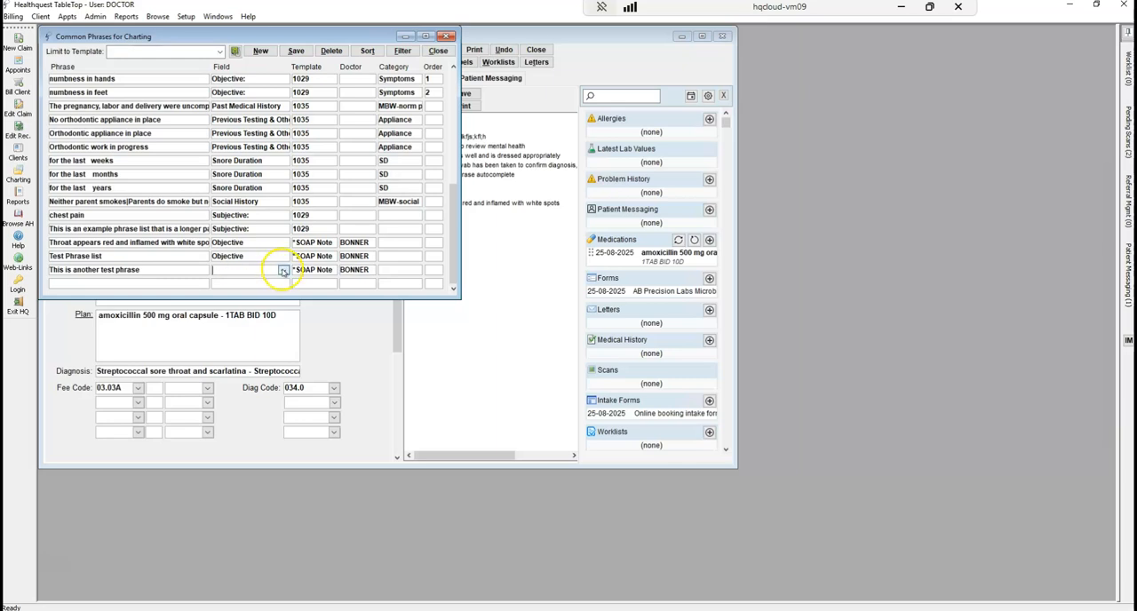
left_click(283, 271)
mouse_move(325, 287)
left_mouse_down()
mouse_move(326, 321)
mouse_move(325, 283)
left_mouse_up()
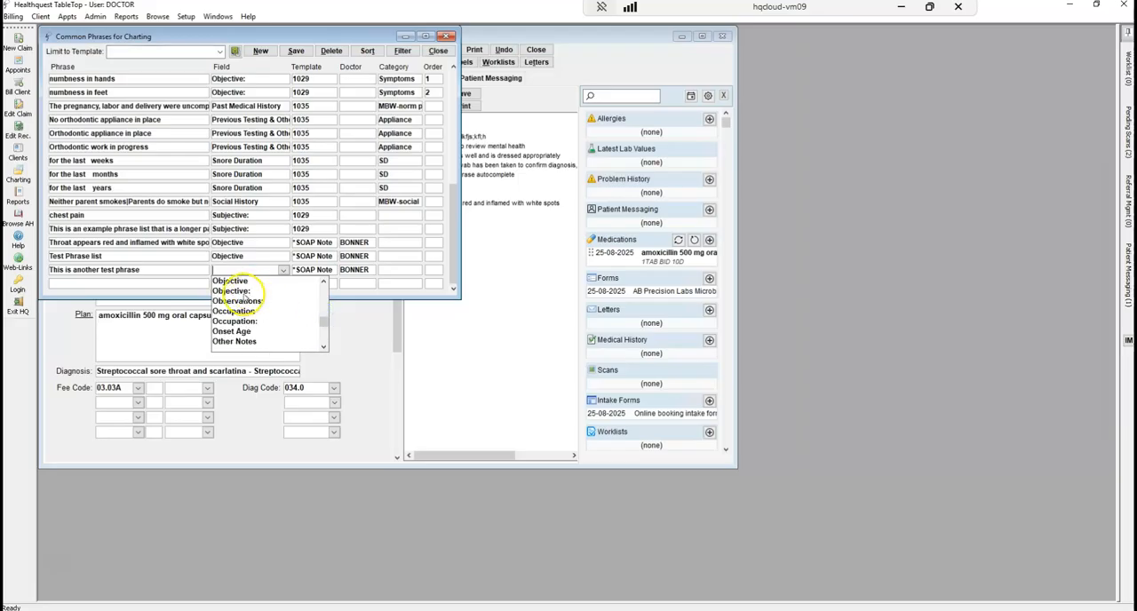
left_click(244, 292)
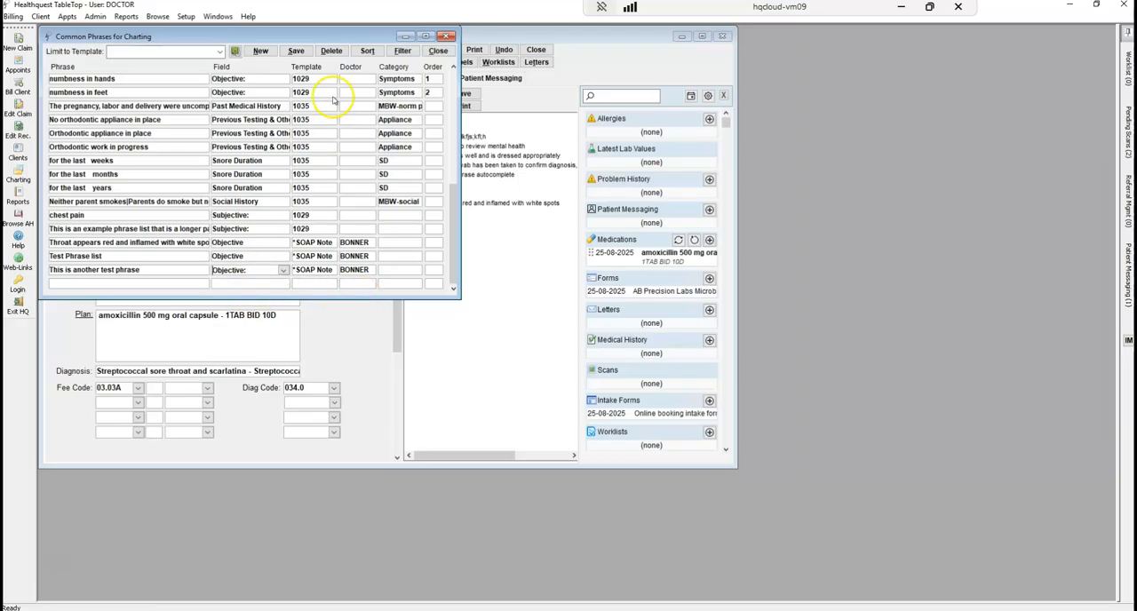
left_click(297, 51)
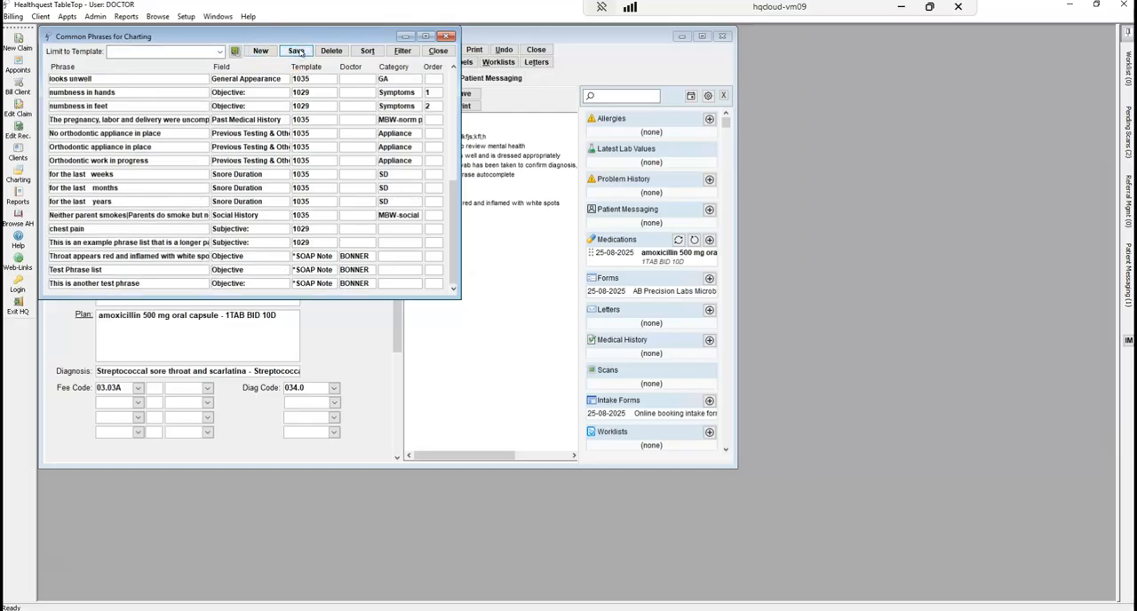
left_click(438, 51)
Reopen the patient's charting and expand the Macro phrases in the phrase list
left_click(18, 179)
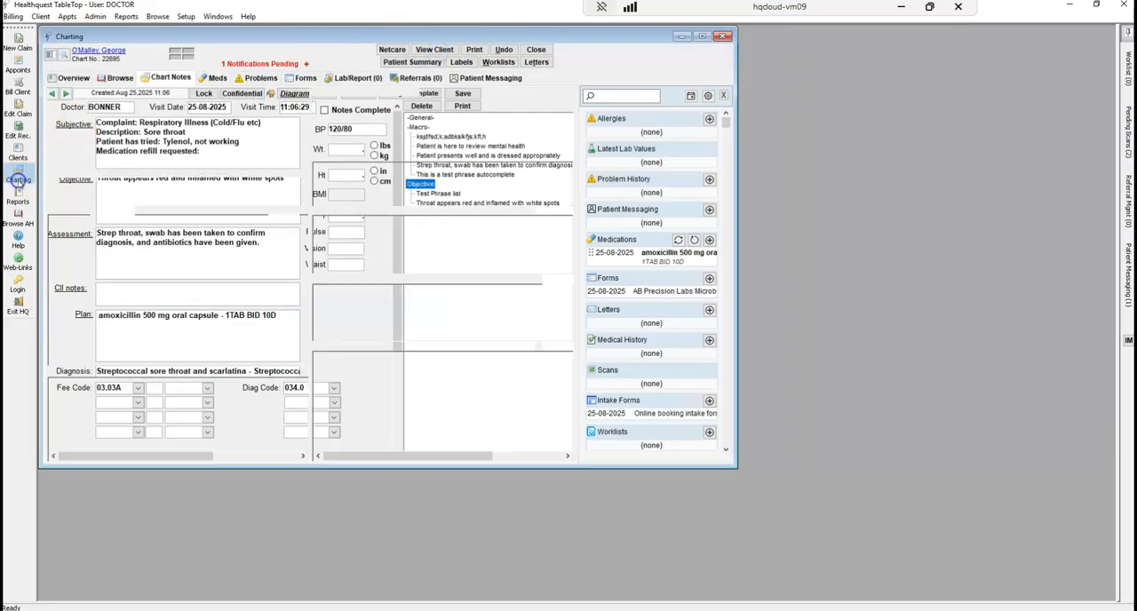
double_click(213, 232)
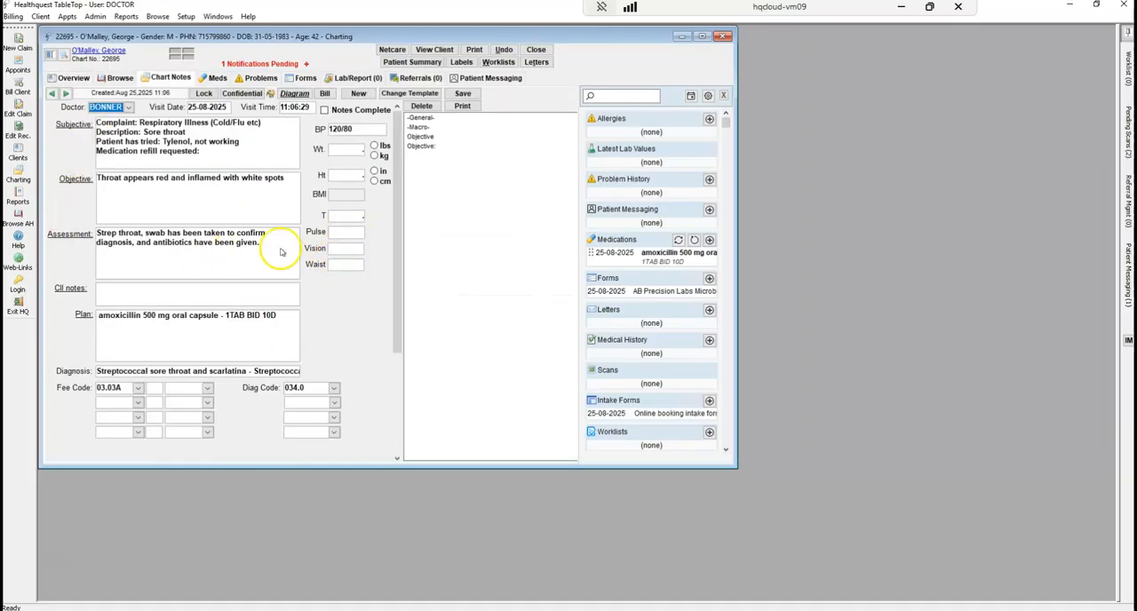
double_click(419, 127)
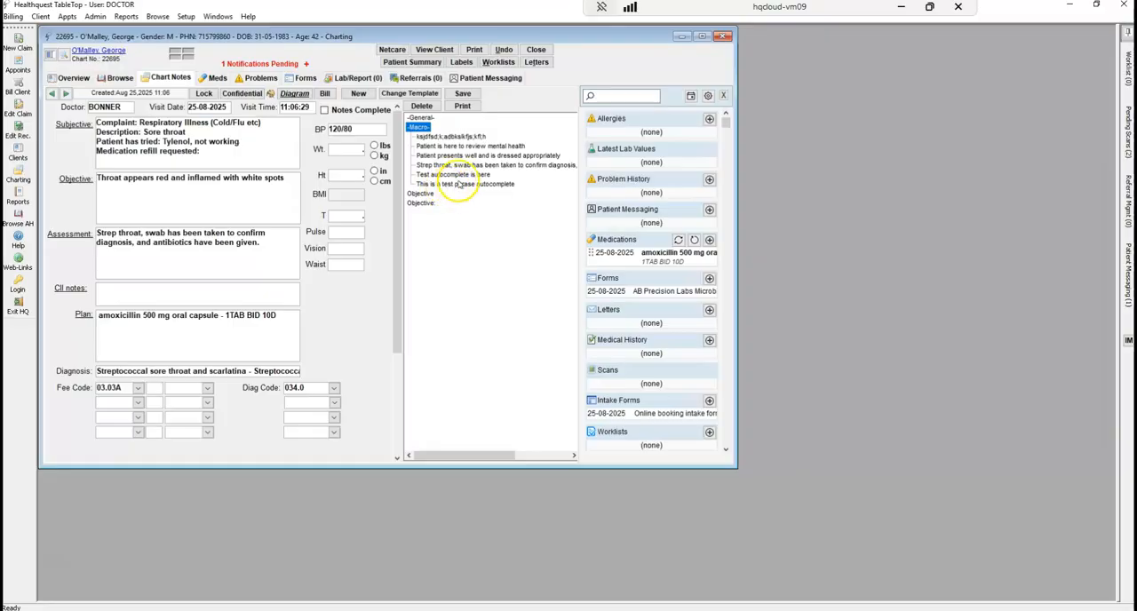
double_click(459, 175)
Insert "Test autocomplete is here" into the CII notes and select the phrase "This is another test phrase"
left_click(186, 200)
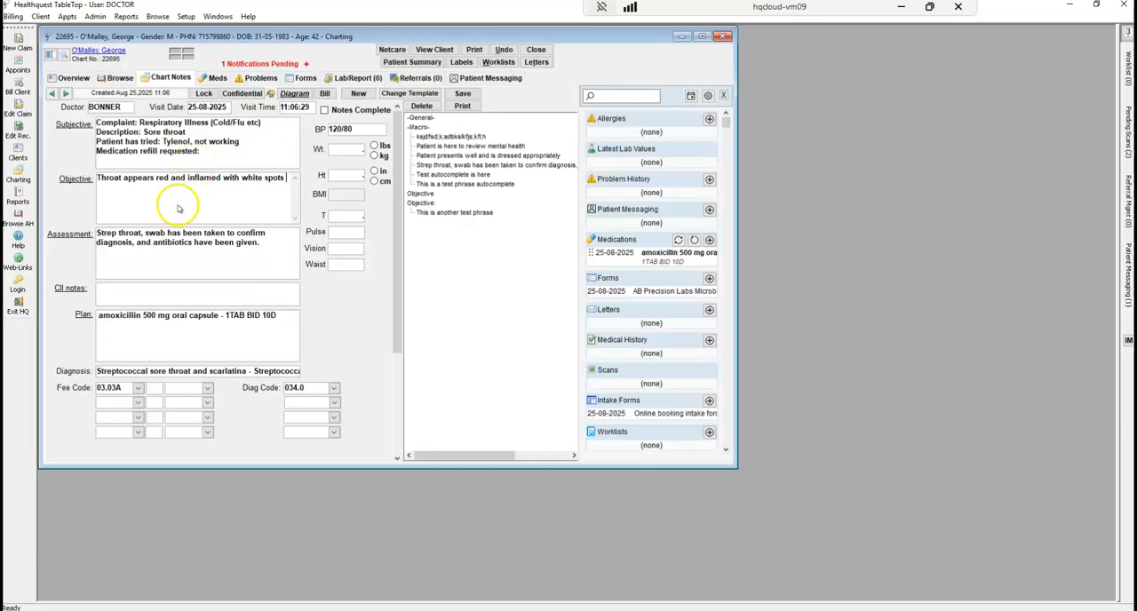
left_click(171, 207)
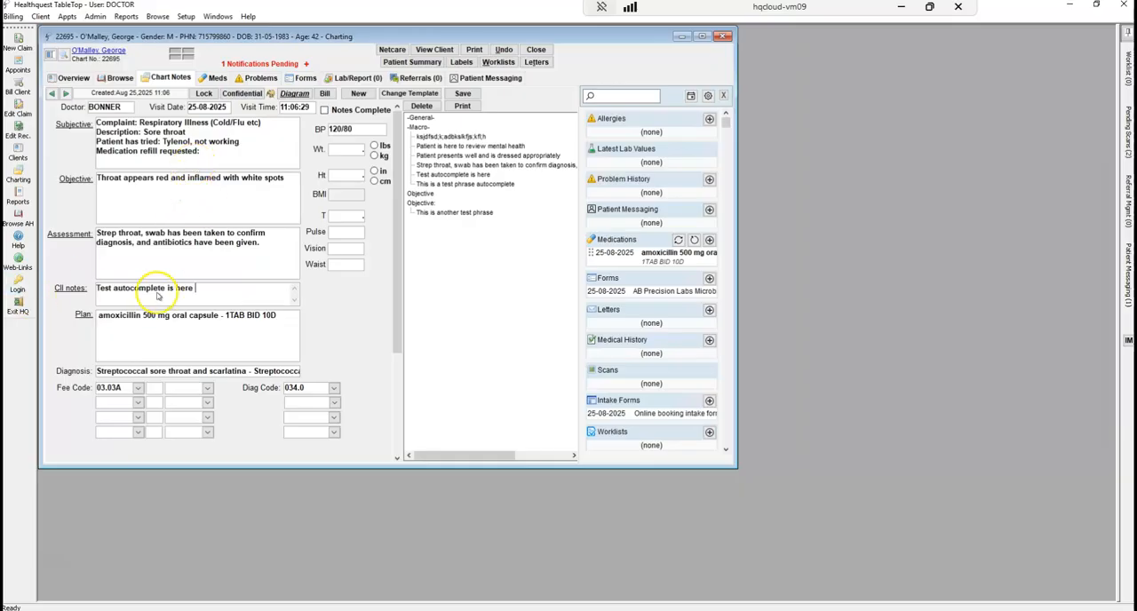
left_click(440, 213)
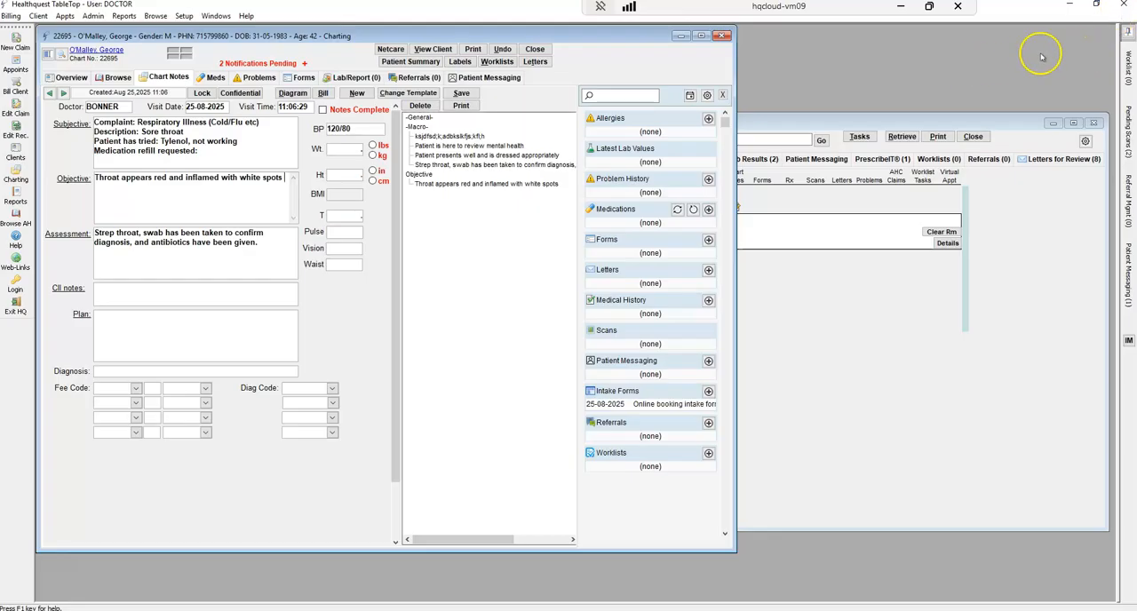
Search all forms for "micro" and add a blank AB Precision Labs Microbiology Requisition 2024 V2 to the patient's chart
left_click(1127, 33)
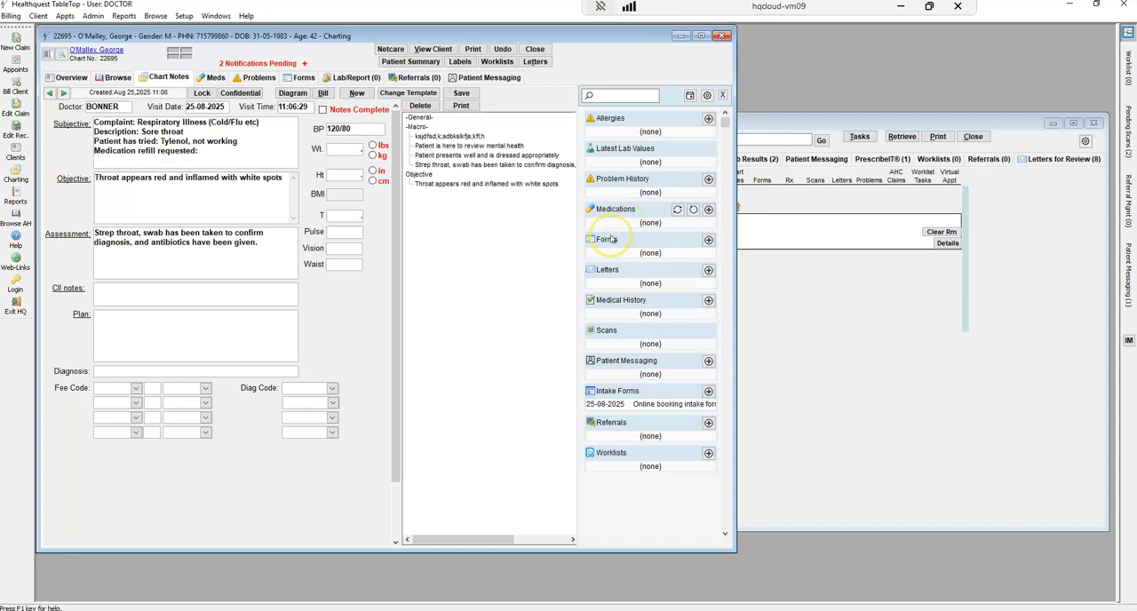
left_click(708, 239)
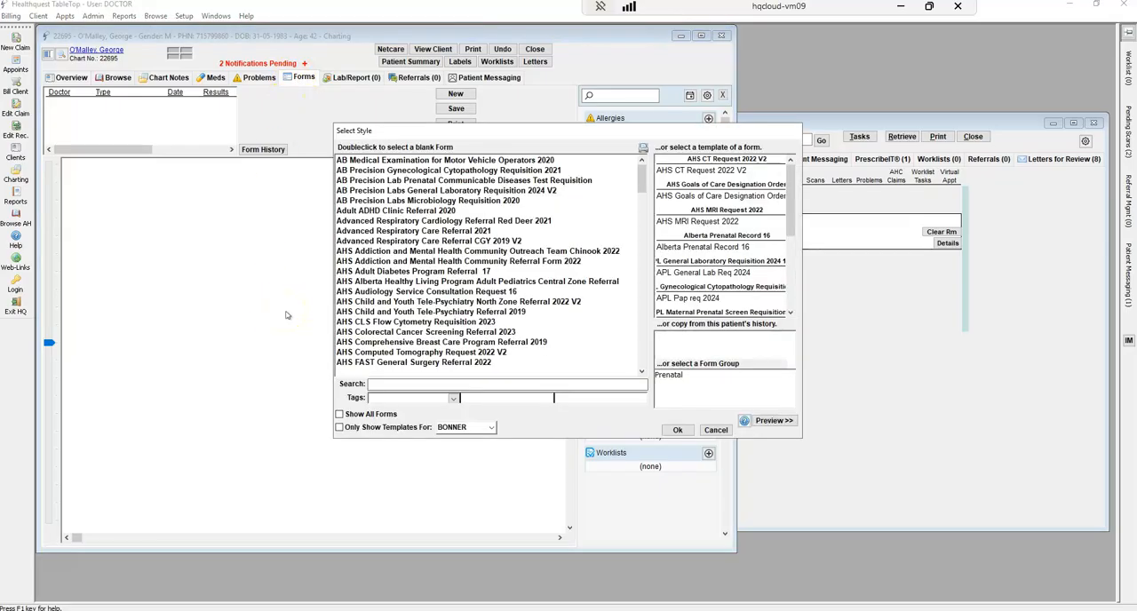
left_click(430, 384)
type("microl")
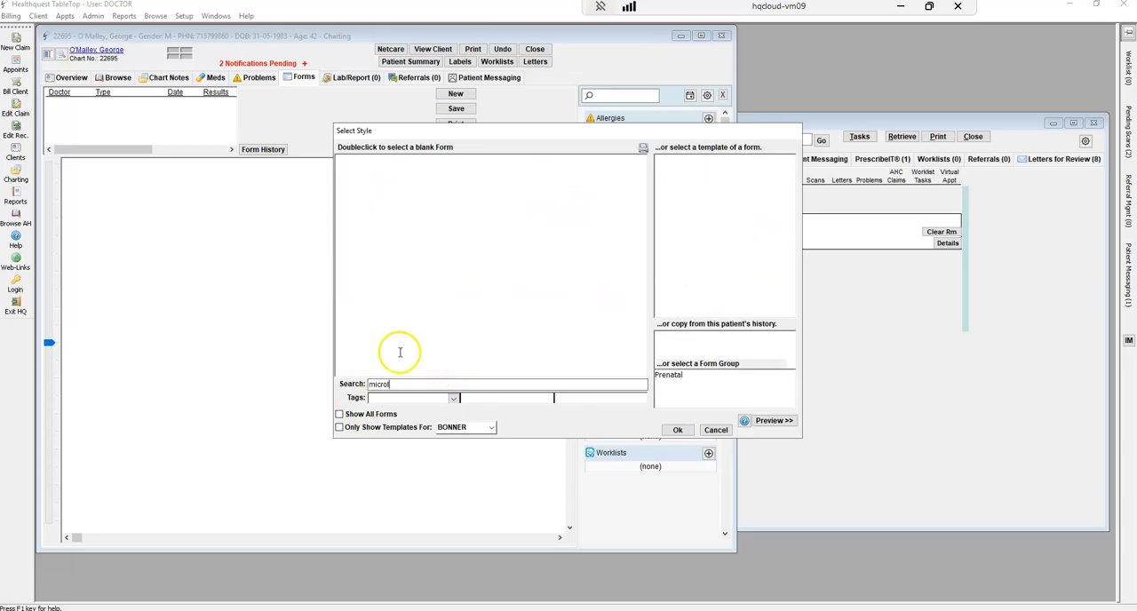
left_click(339, 414)
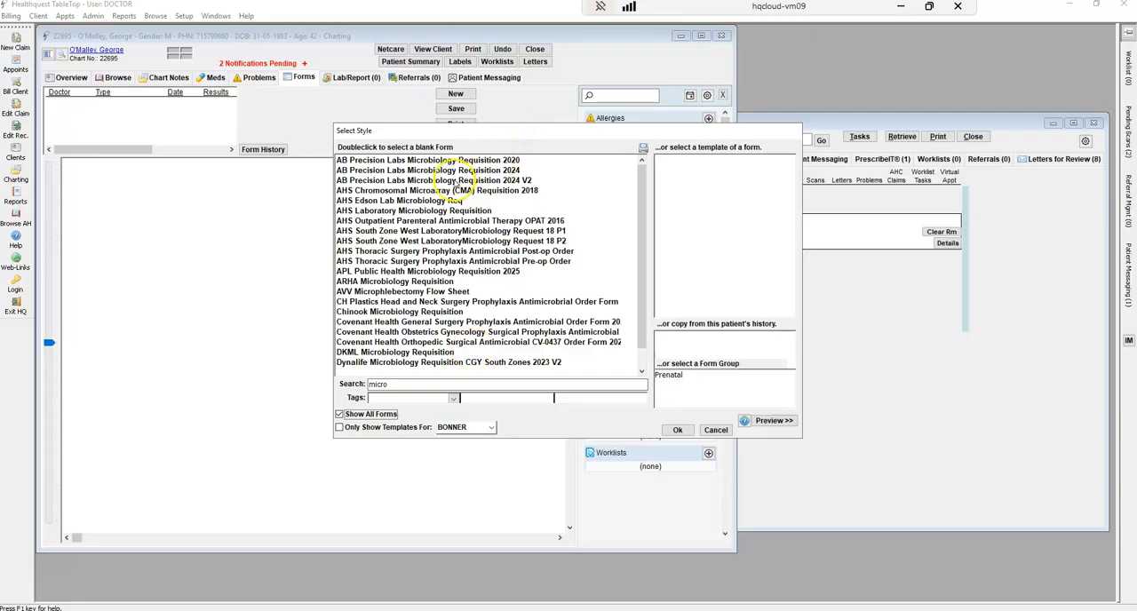
left_click(455, 181)
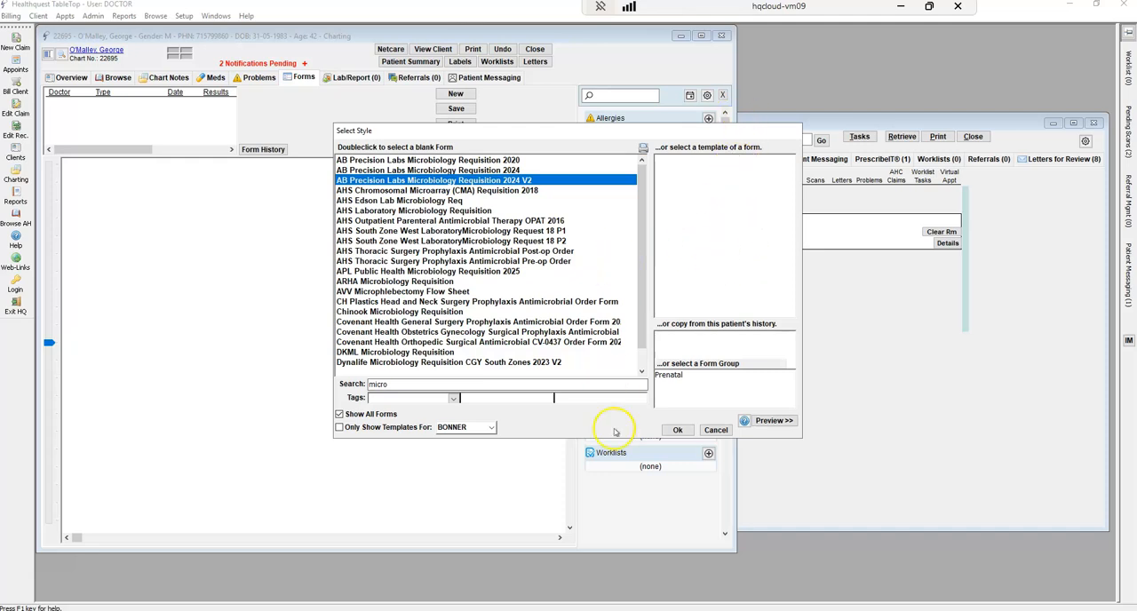
left_click(677, 430)
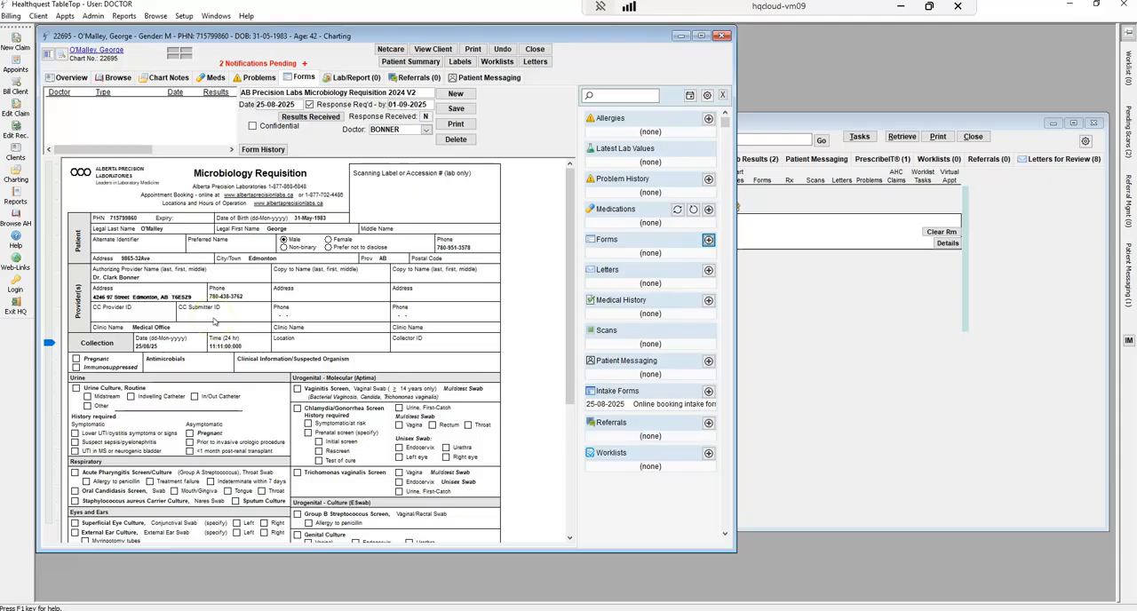
Mark Acute Pharyngitis Screen/Culture (Group A Streptococcus), Throat Swab on the requisition and save the form
left_click(74, 473)
left_click_drag(569, 287, 569, 254)
left_click(457, 108)
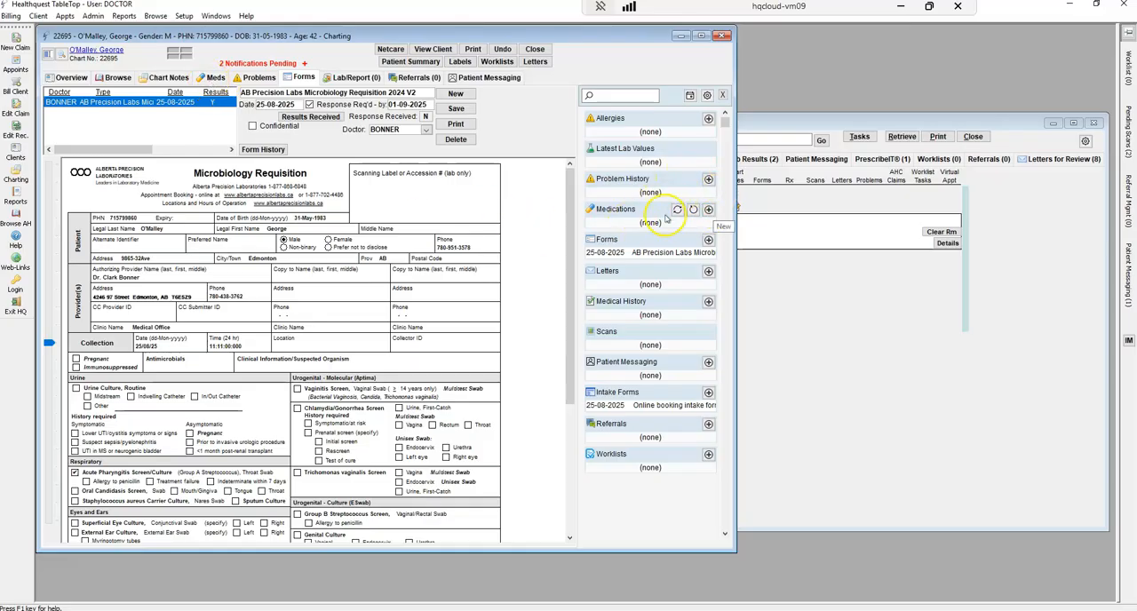
Add a new medication to the patient's chart, choosing amoxicillin 500 mg oral capsule from the doctor's own favorites
left_click(710, 210)
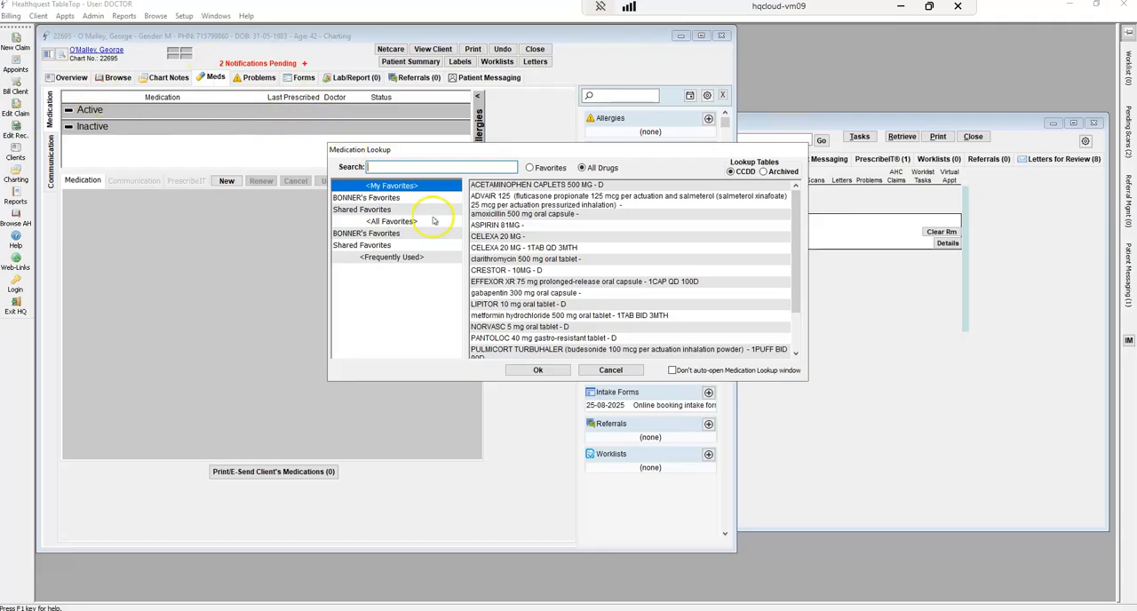
left_click(539, 216)
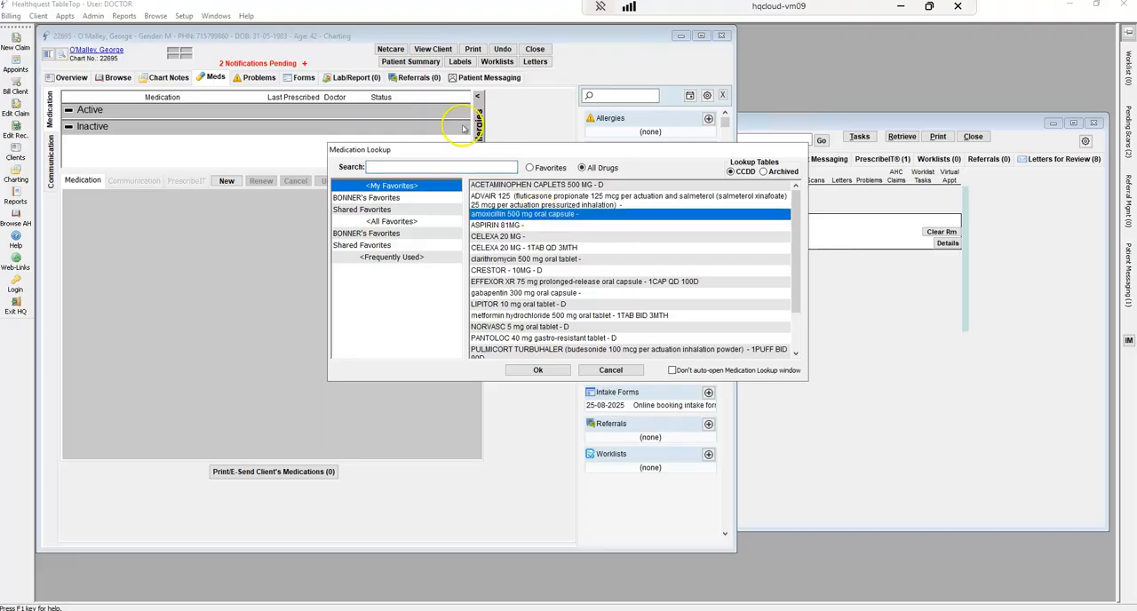
left_click(384, 198)
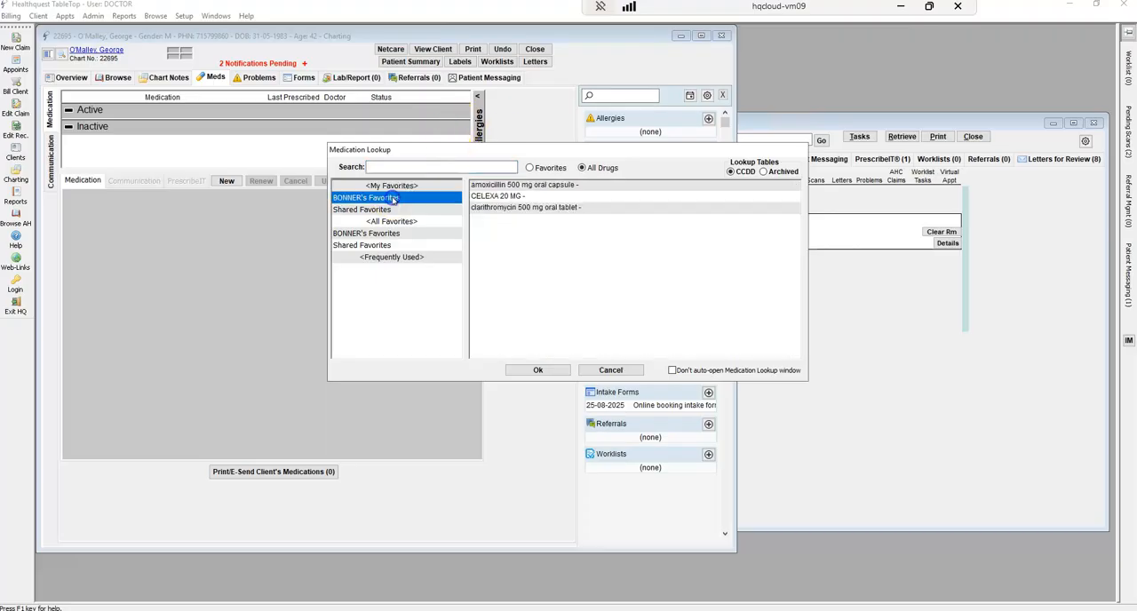
left_click(512, 185)
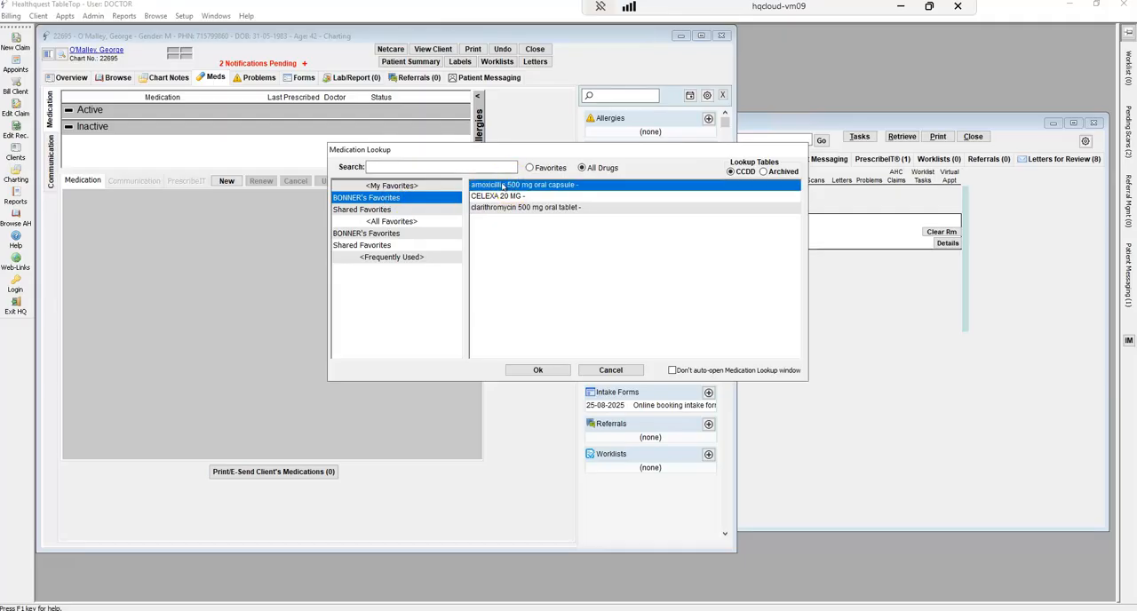
left_click(533, 370)
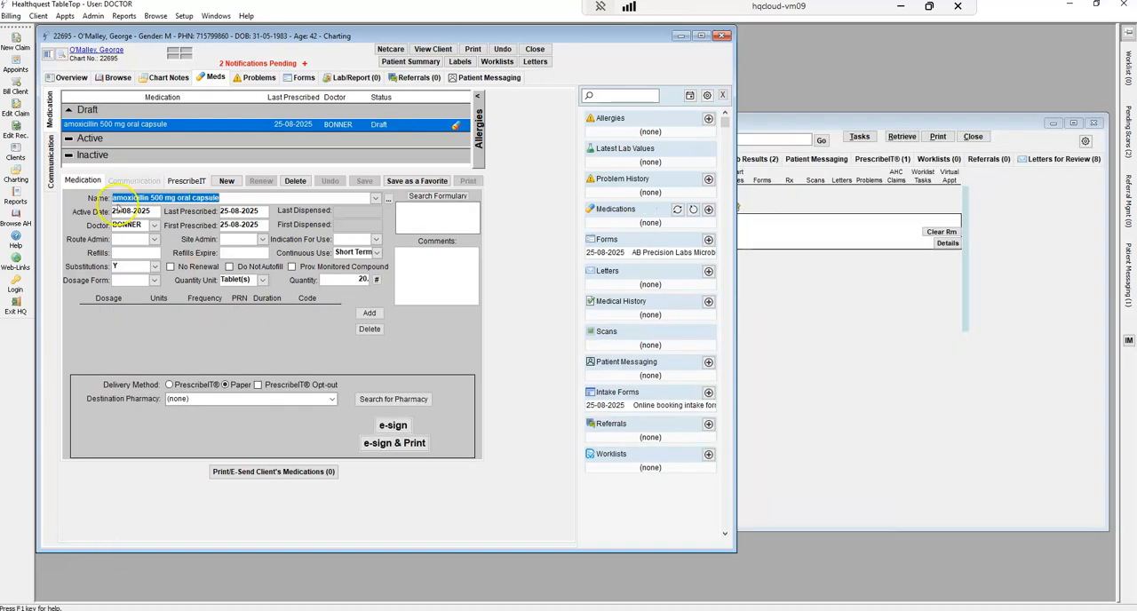
Set the amoxicillin dosage to 1 tablet BID for 10 days and calculate the quantity
left_click(370, 314)
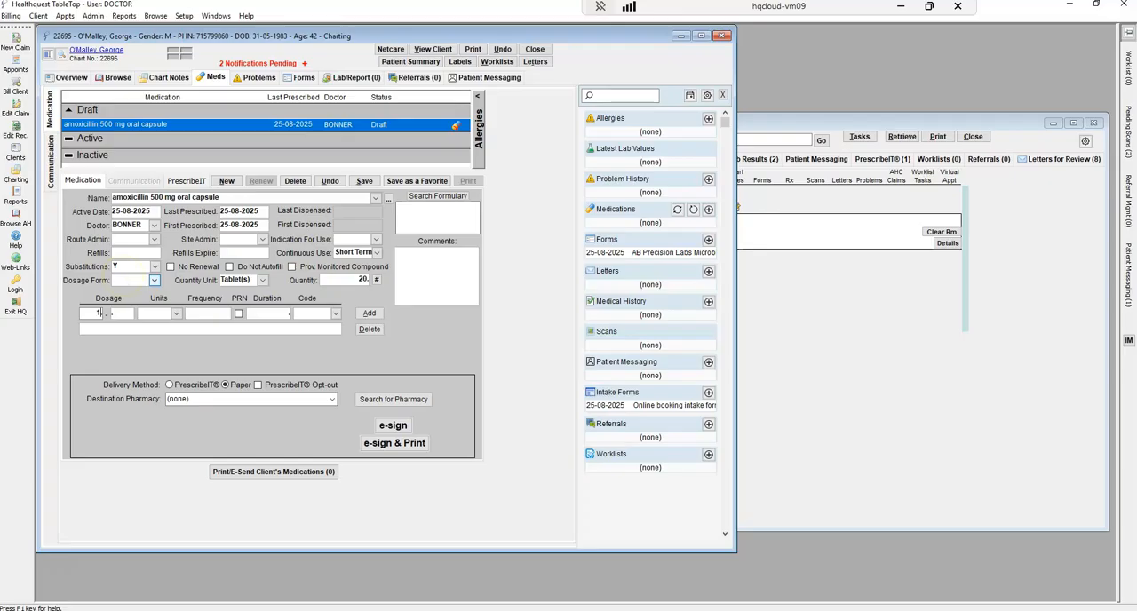
key("Tab")
key("Tab")
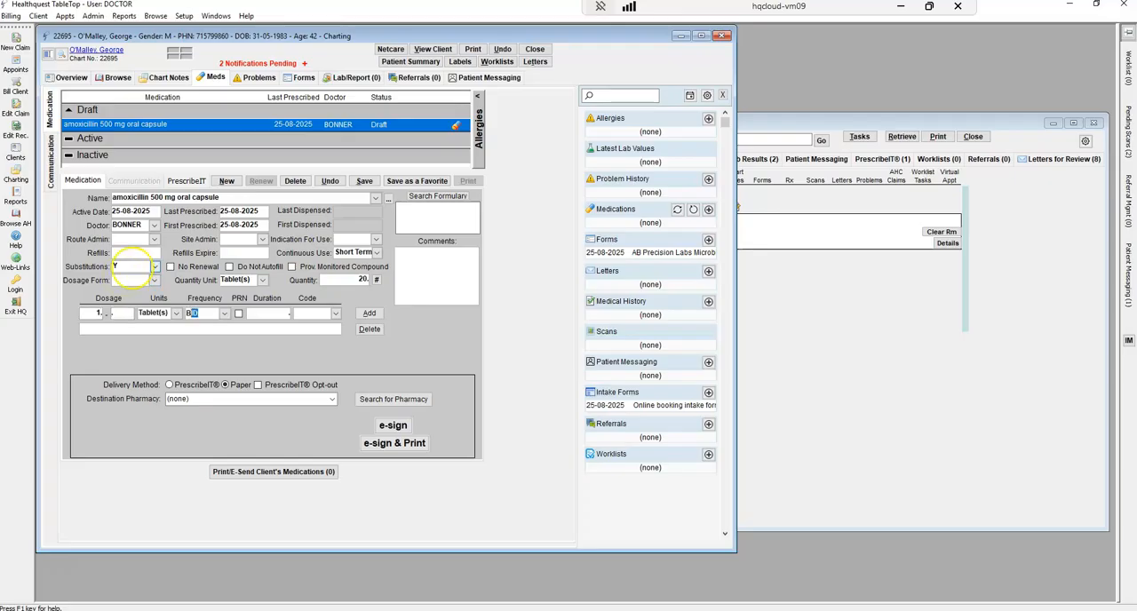
left_click(258, 313)
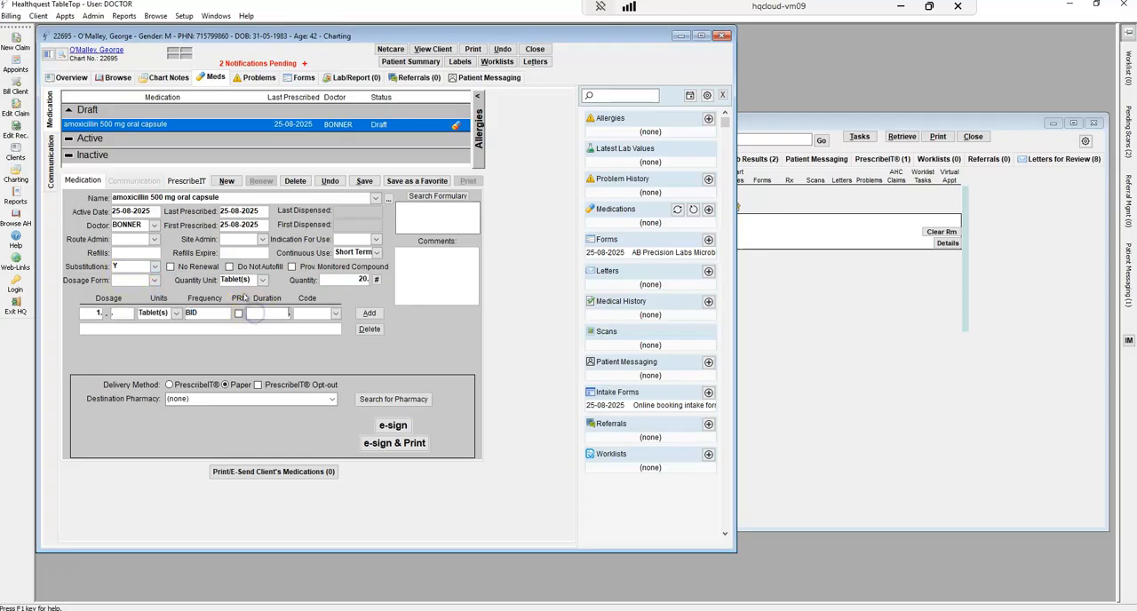
type("10.")
key("Tab")
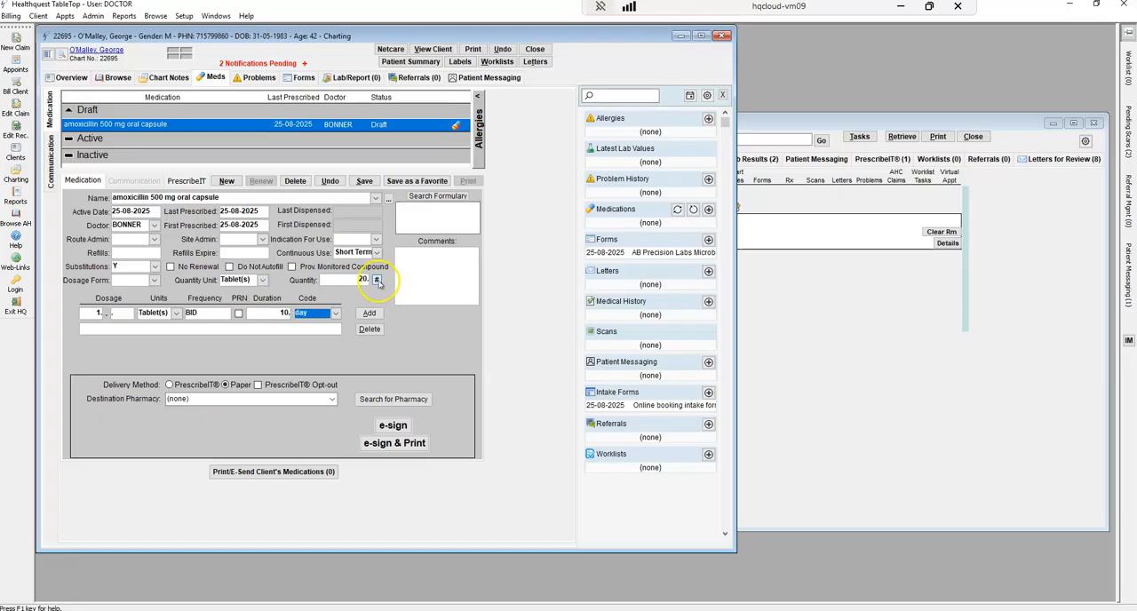
left_click(376, 281)
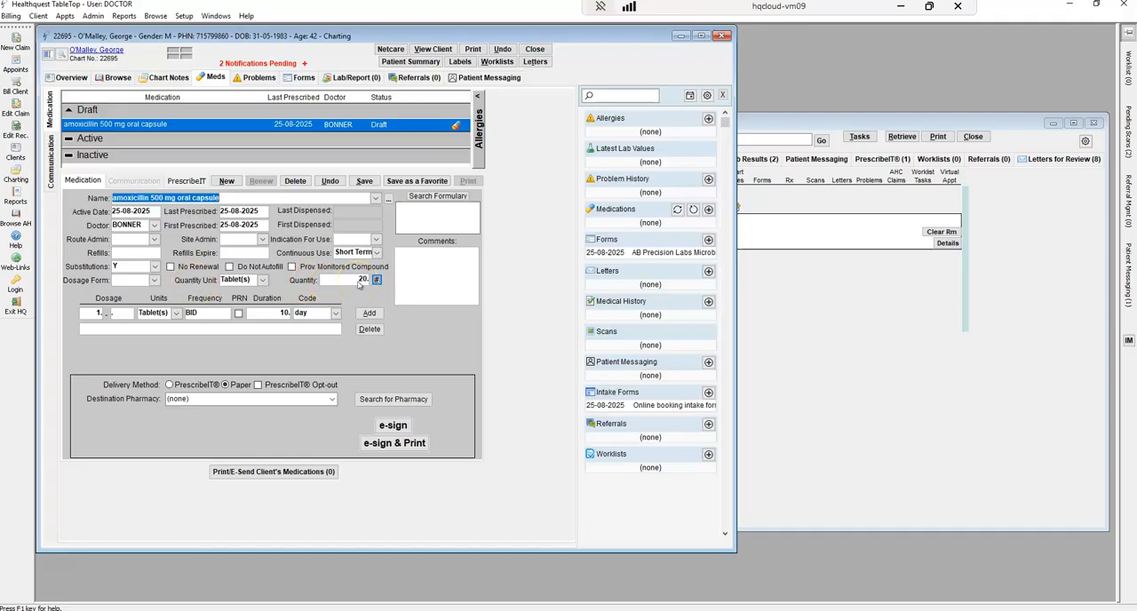
Set the delivery method to PrescribeIT and search Alberta pharmacies for "edmonton", including address, postal code, phone and fax in the search
left_click(170, 384)
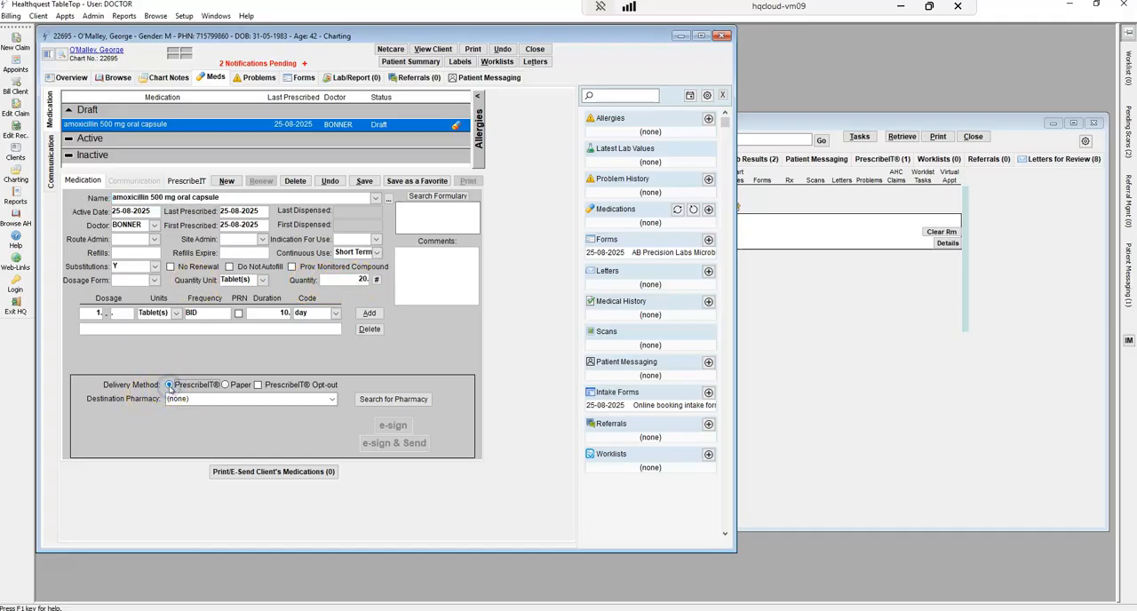
left_click(331, 399)
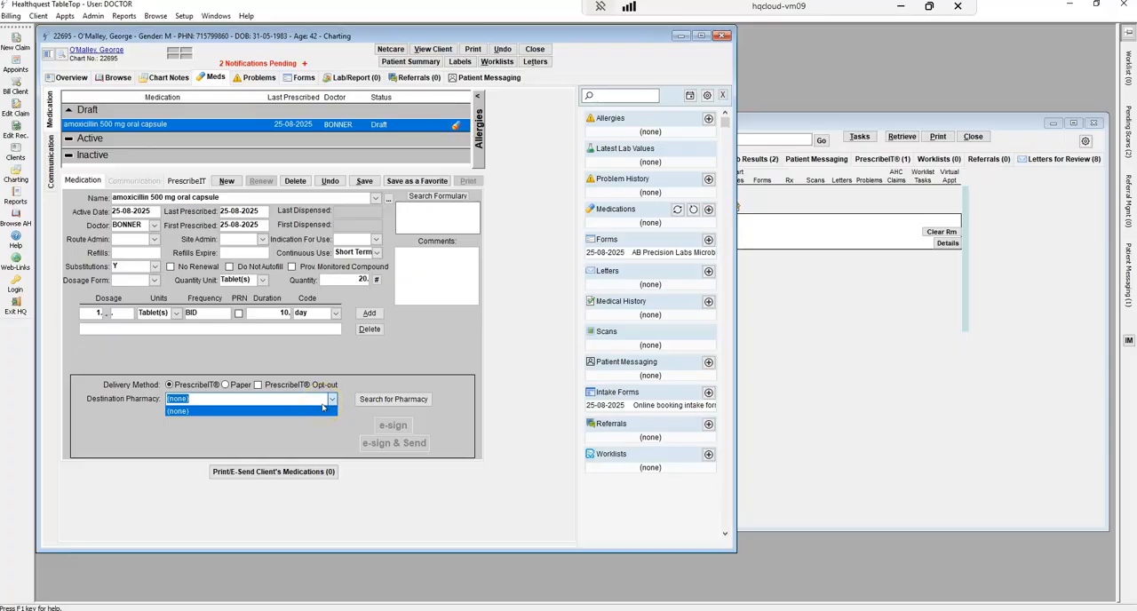
left_click(396, 402)
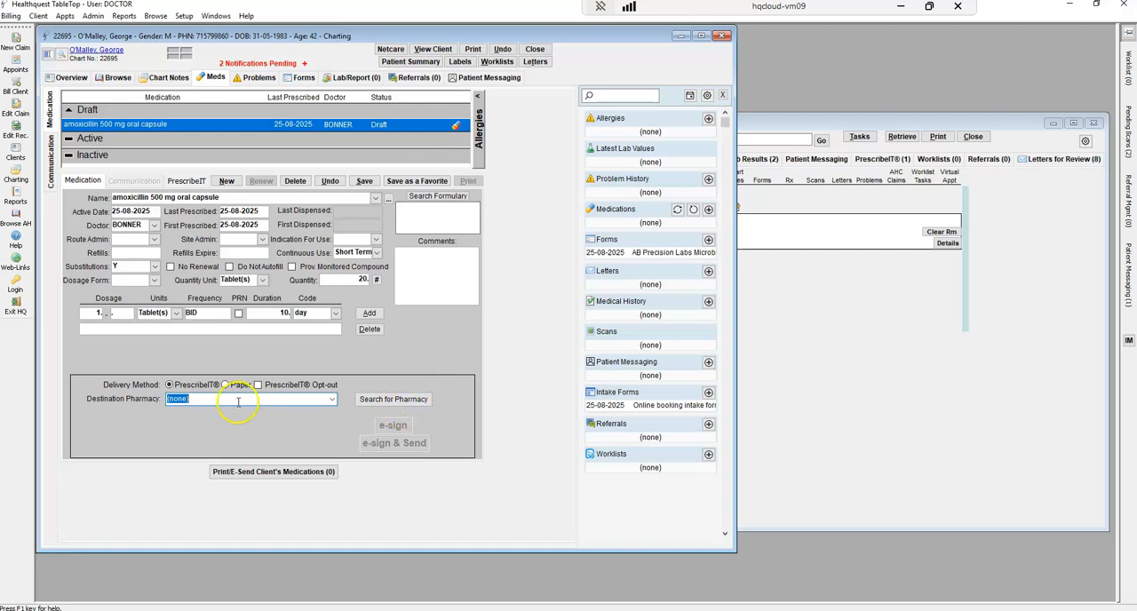
left_click(378, 399)
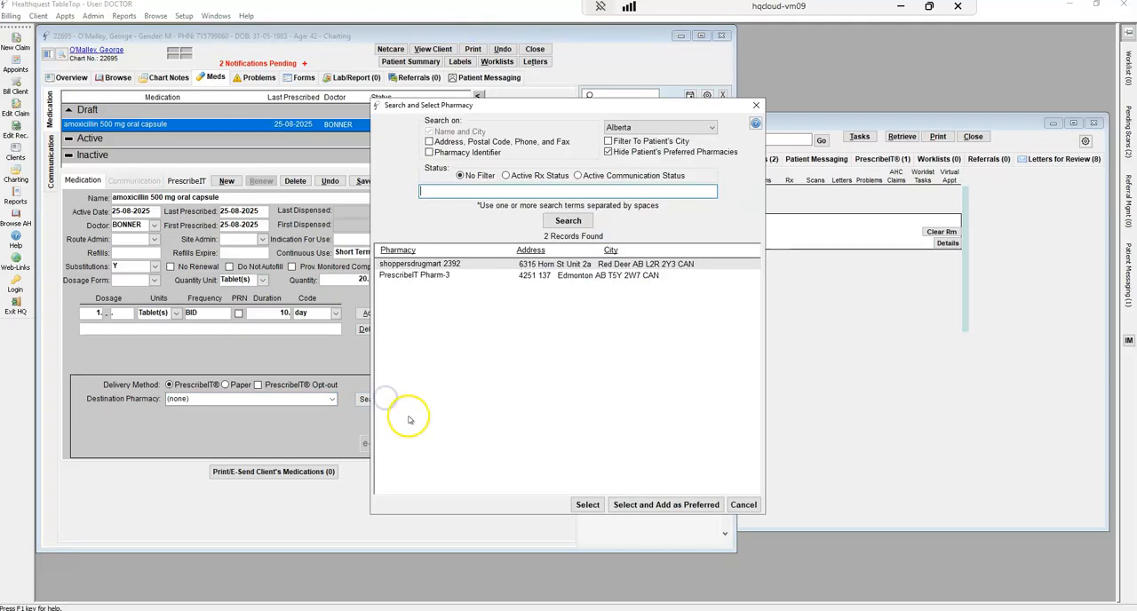
left_click(430, 142)
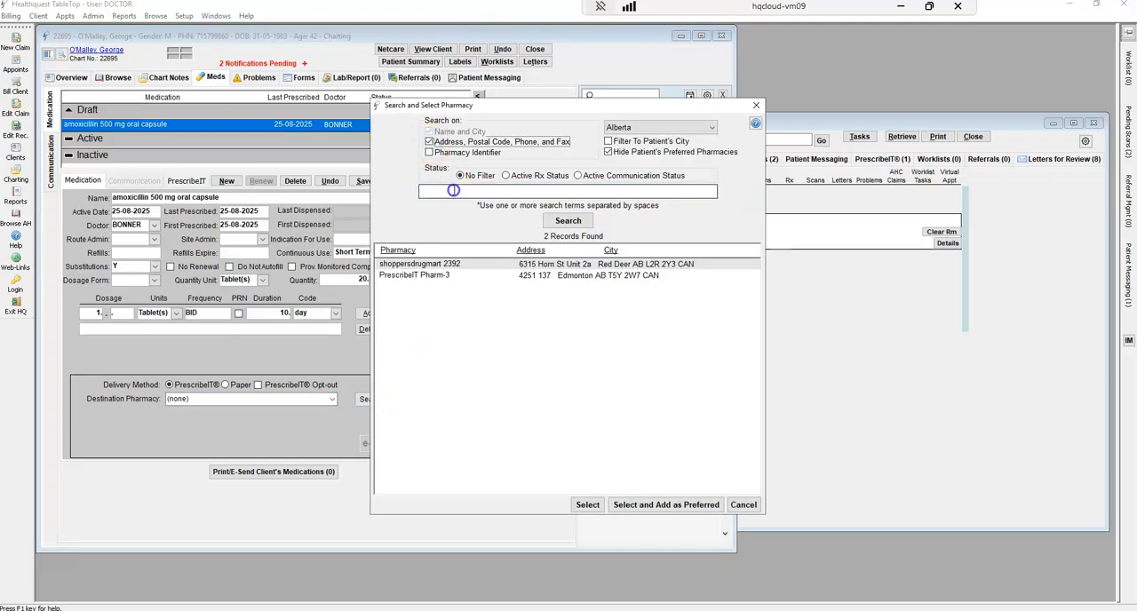
type("edmo")
type("nton")
left_click(569, 221)
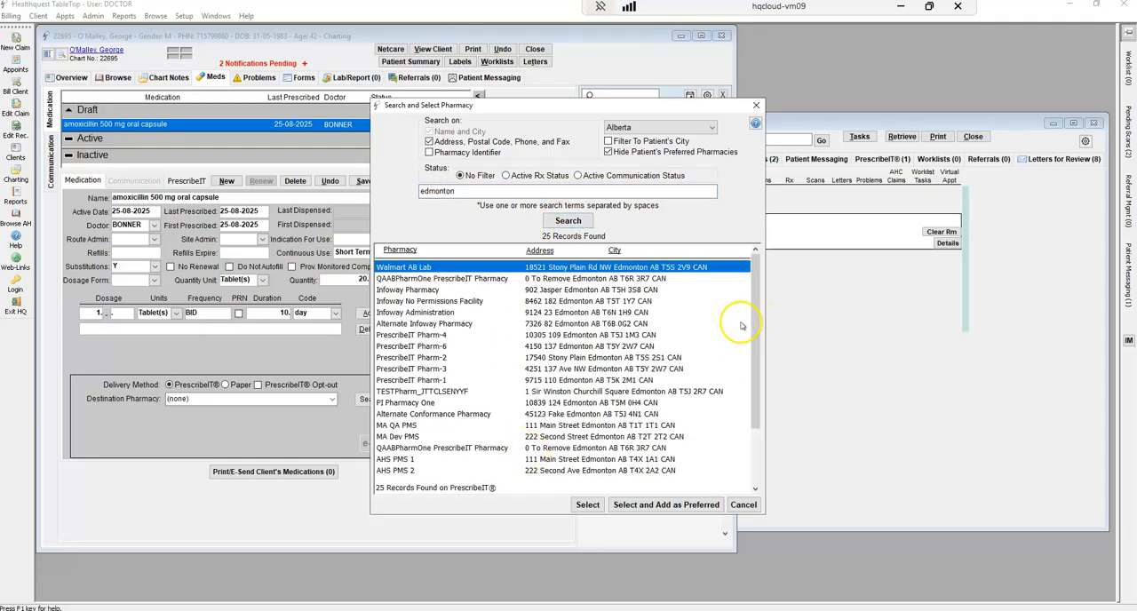
Select Microquest Pharmacy, add it as the patient's preferred pharmacy, and e-sign and send the amoxicillin prescription
scroll(530, 394, "down", 2)
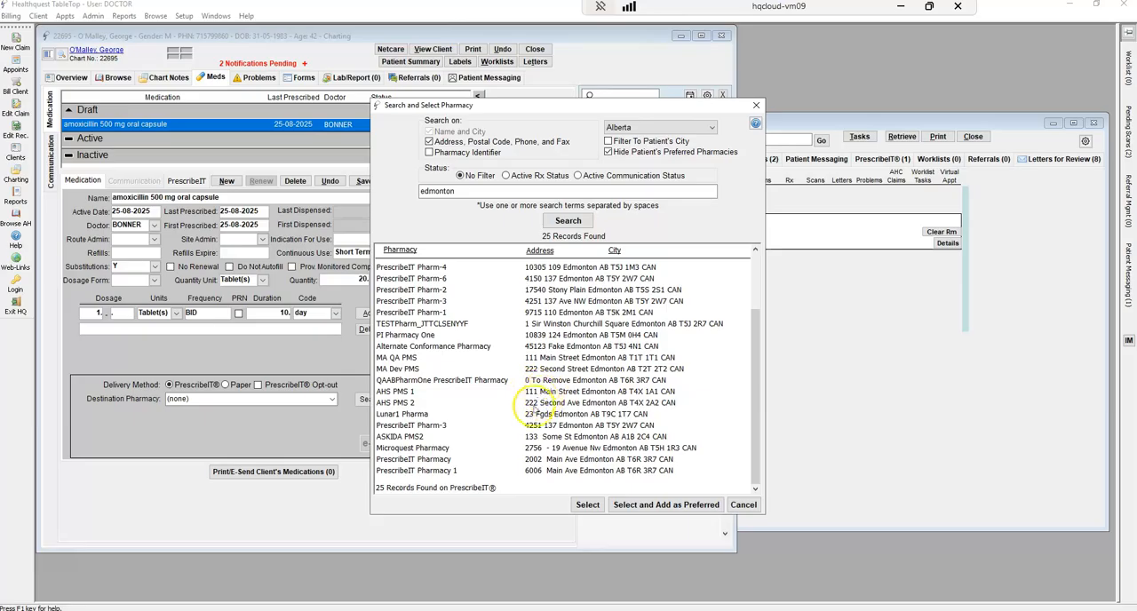
left_click_drag(752, 444, 753, 320)
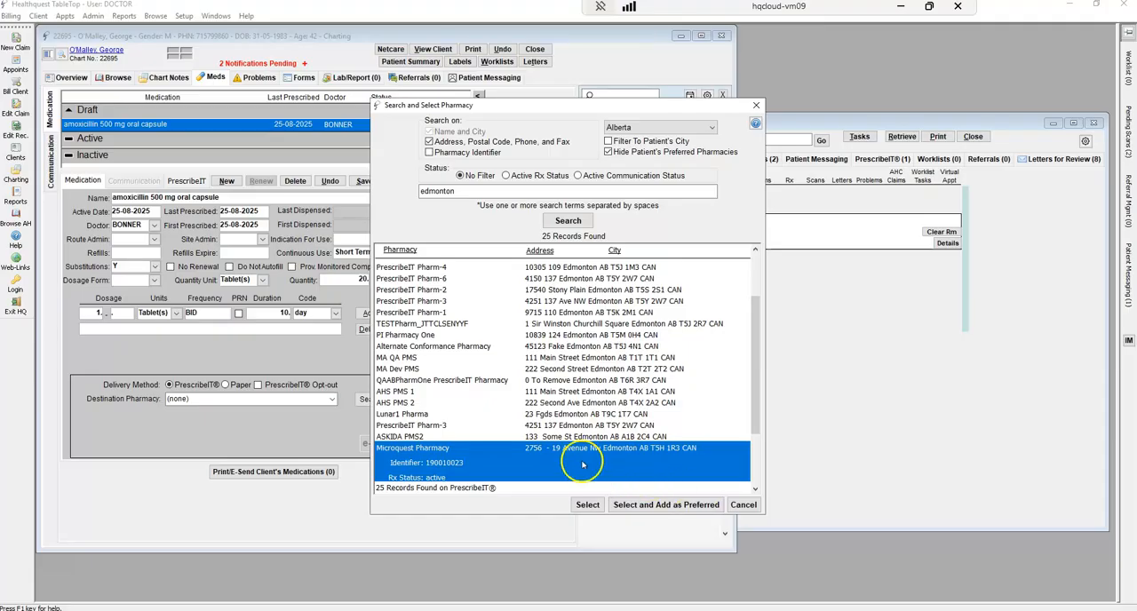
left_click(647, 504)
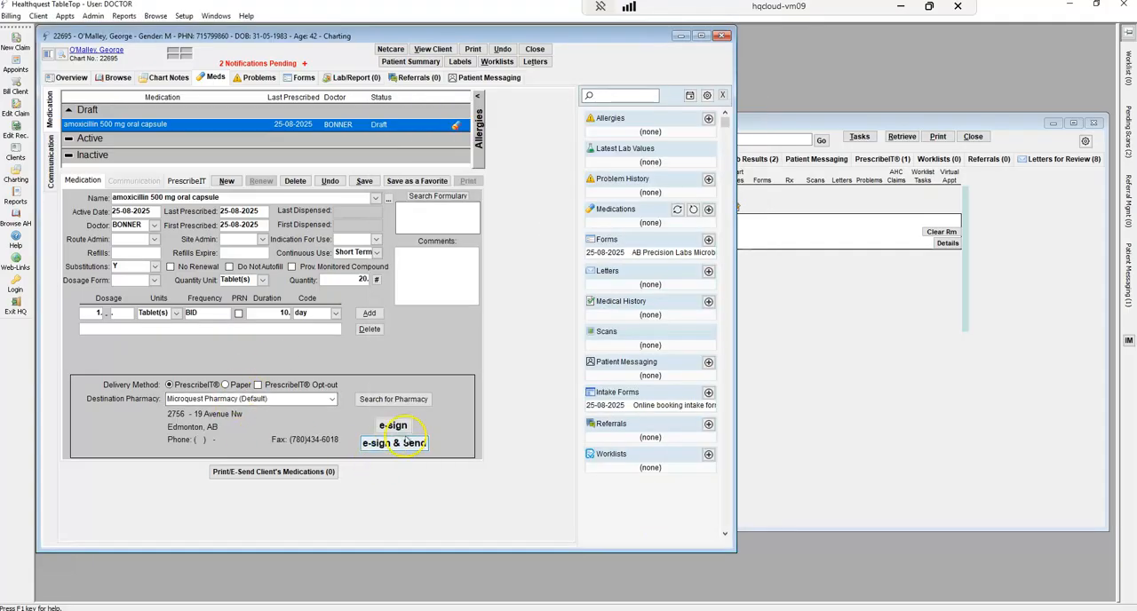
left_click(396, 447)
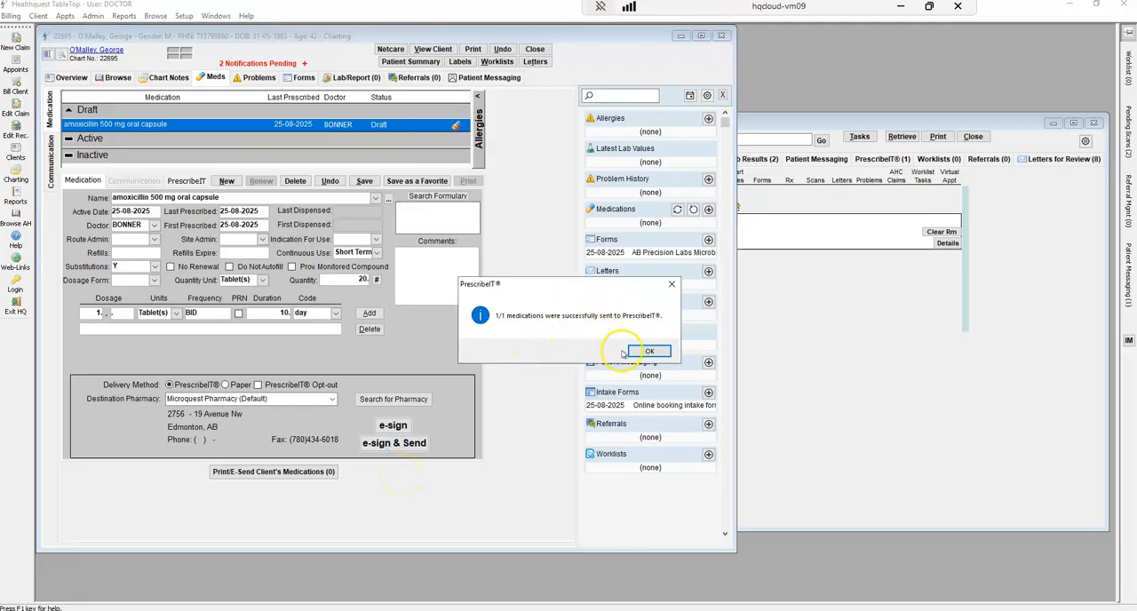
left_click(646, 352)
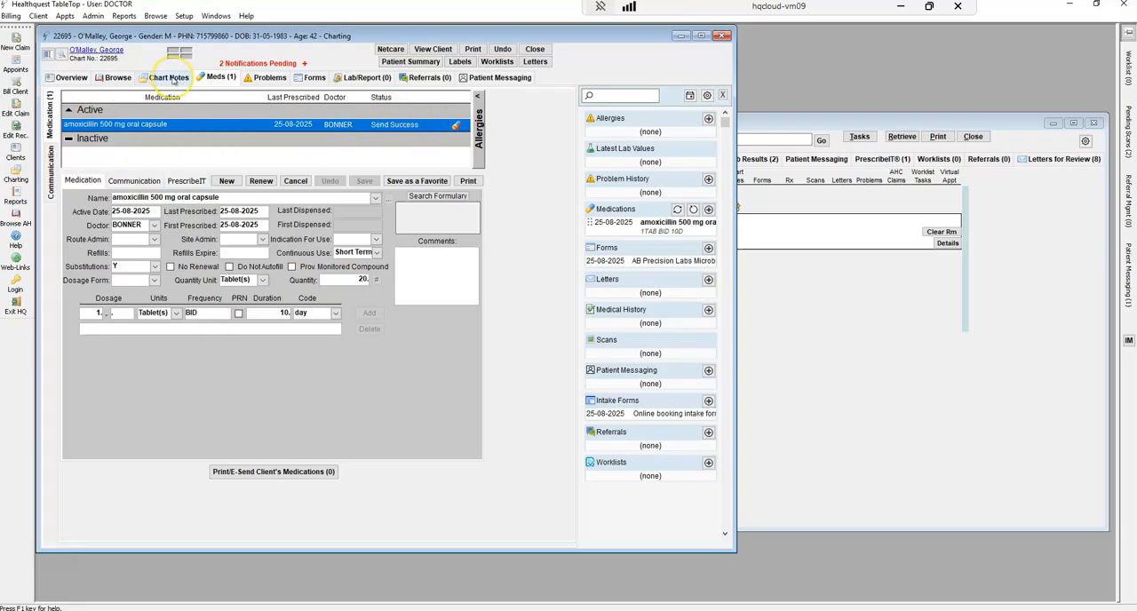
Return to the chart notes and insert the amoxicillin prescription into the Plan section
left_click(173, 80)
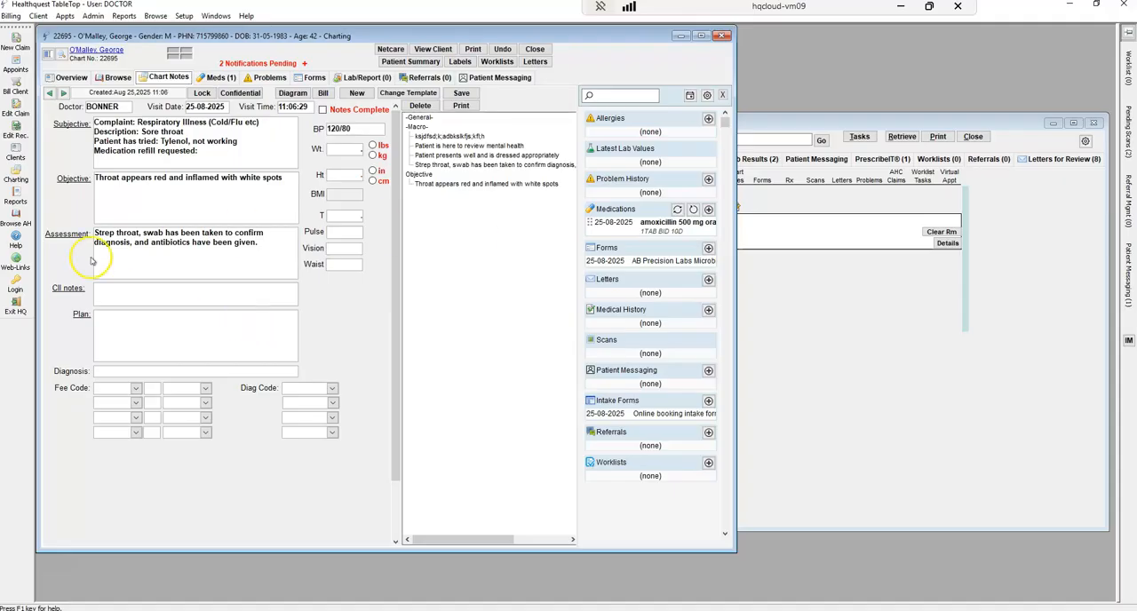
left_click(178, 336)
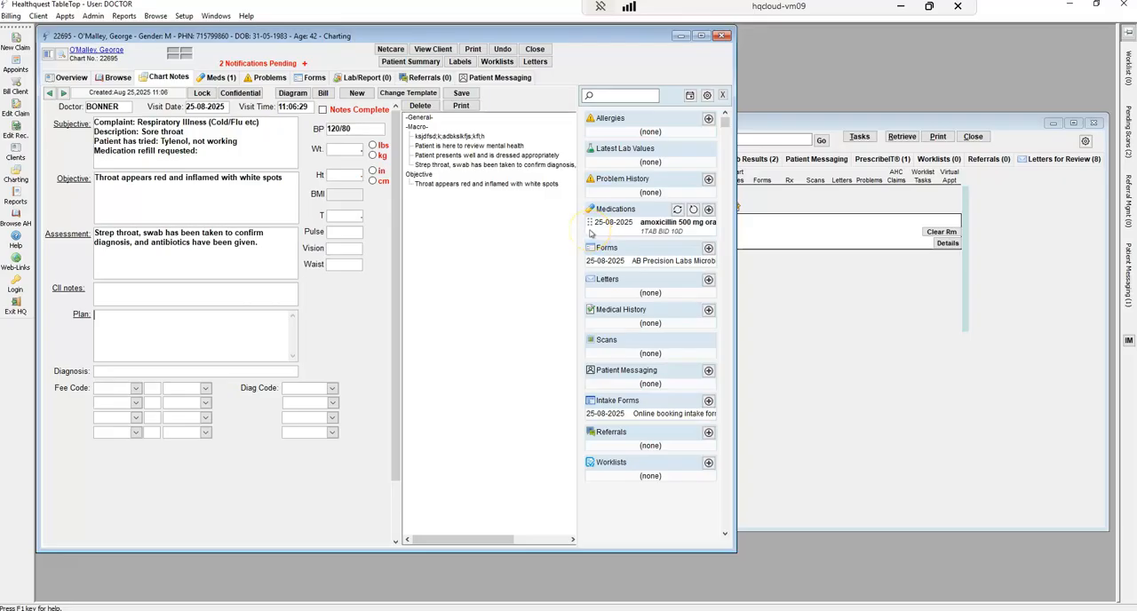
left_click_drag(593, 227, 131, 331)
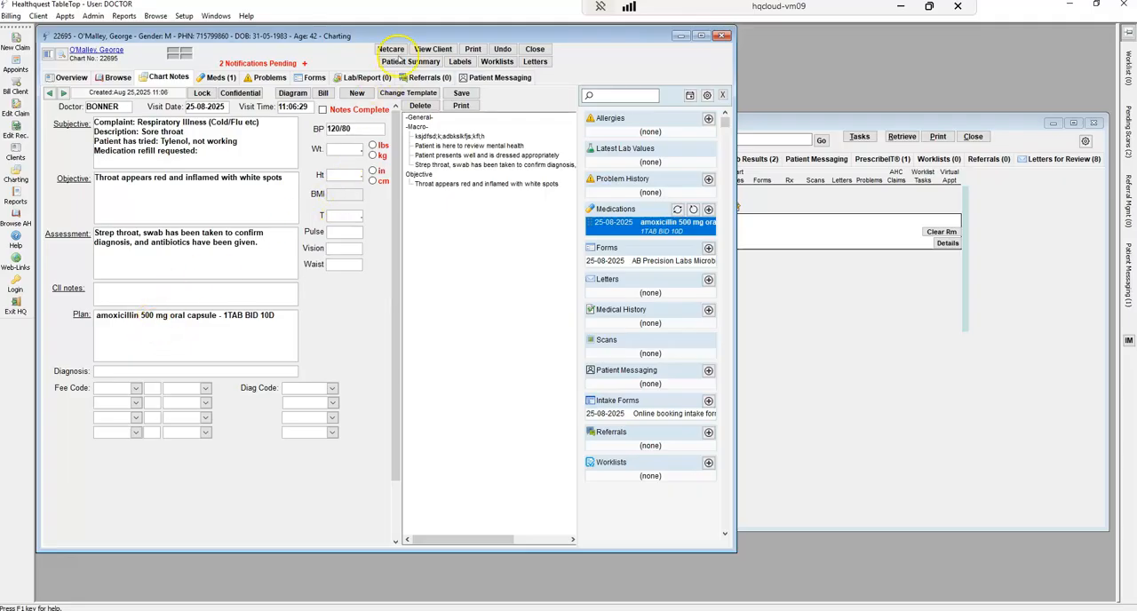
Open chart printing for today's forms and prescriptions, exclude the amoxicillin prescription, and pick the "Canad's food guide" patient handout
left_click(474, 49)
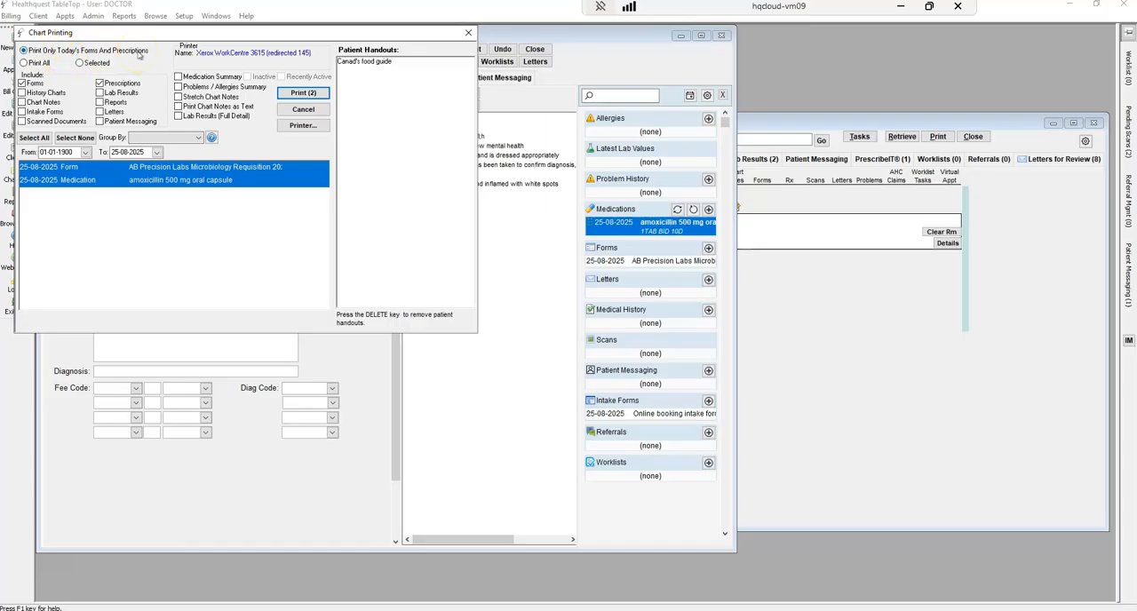
left_click(176, 183, "ctrl")
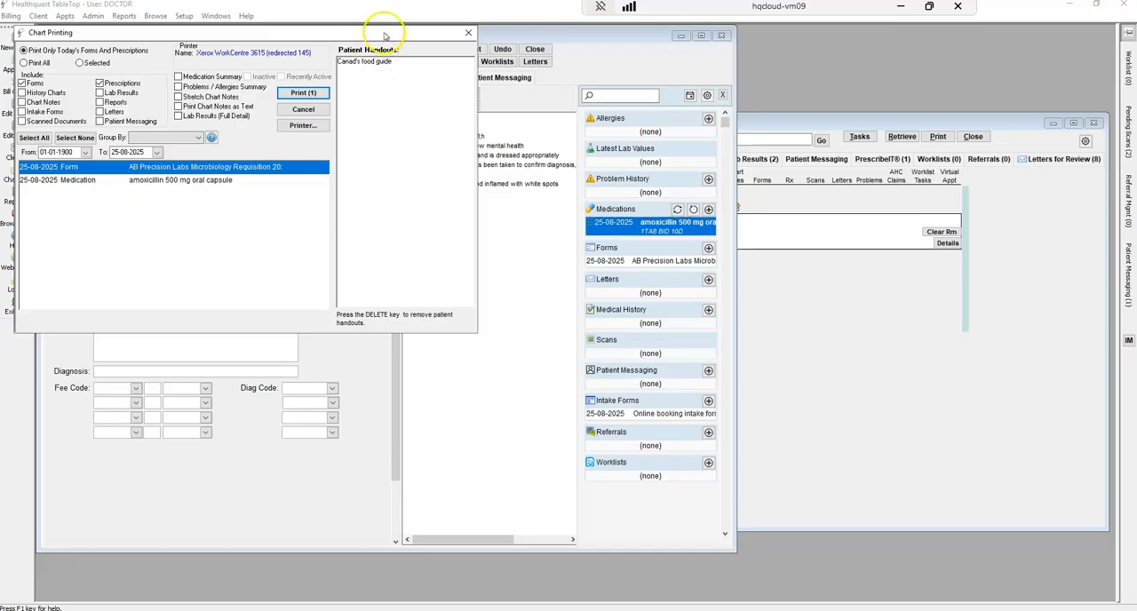
left_click(384, 63)
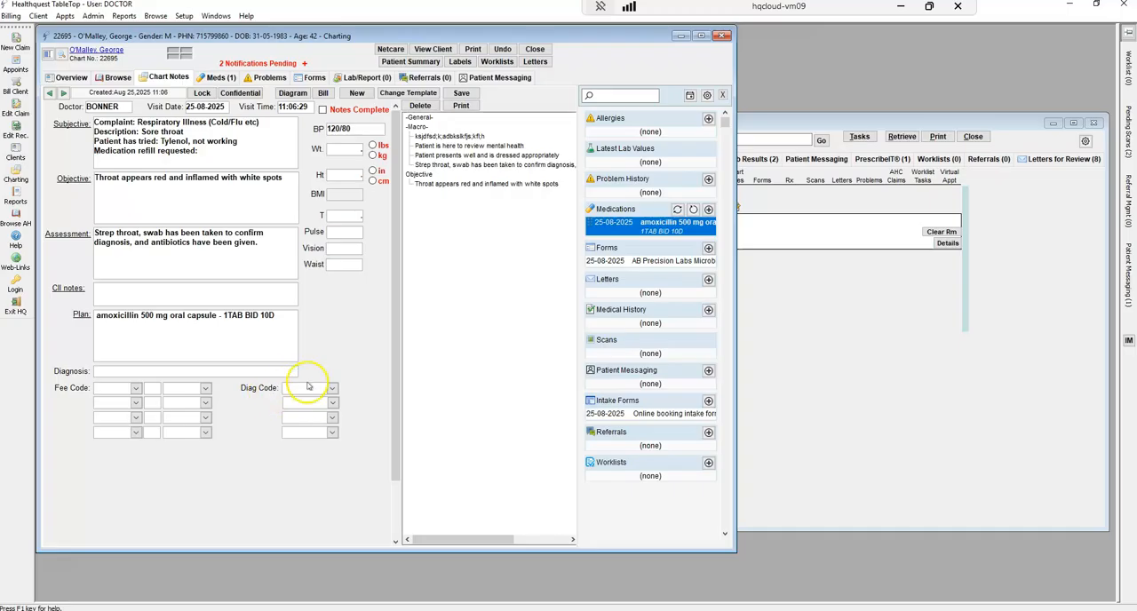
Look up diagnostic codes by the description "strep" and assign 034.0 Streptococcal sore throat to the chart note
left_click(300, 390)
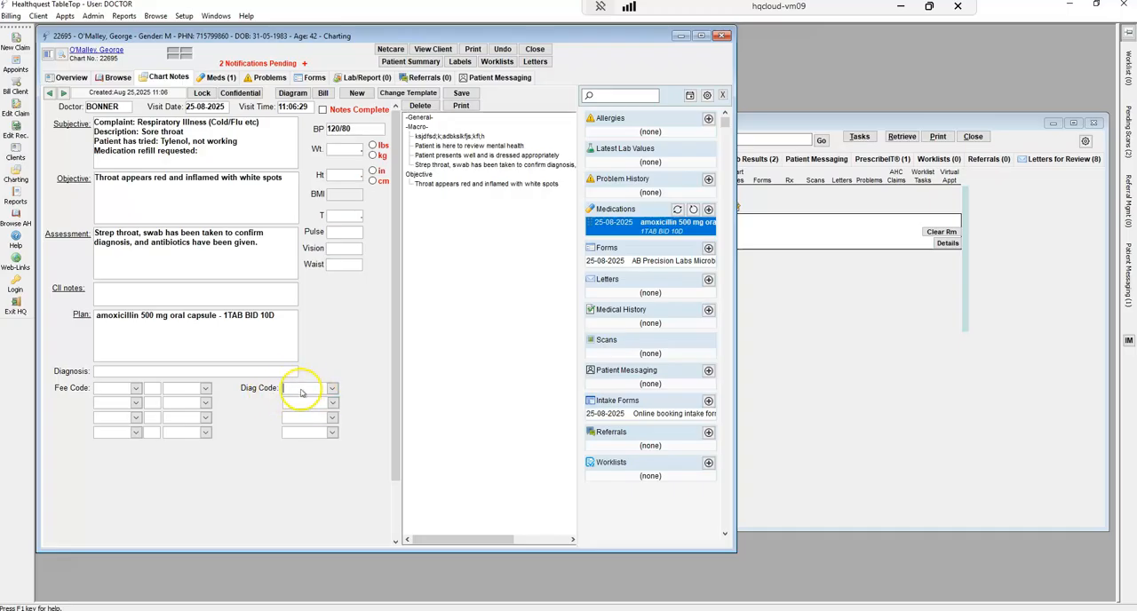
left_click(332, 389)
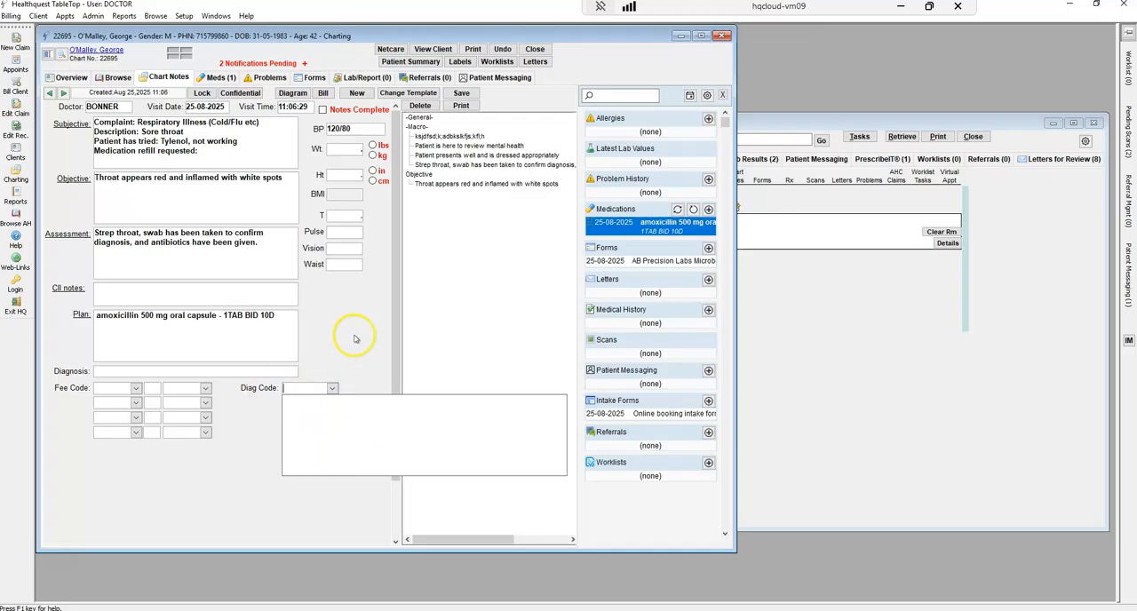
left_click(313, 389)
left_click(303, 391)
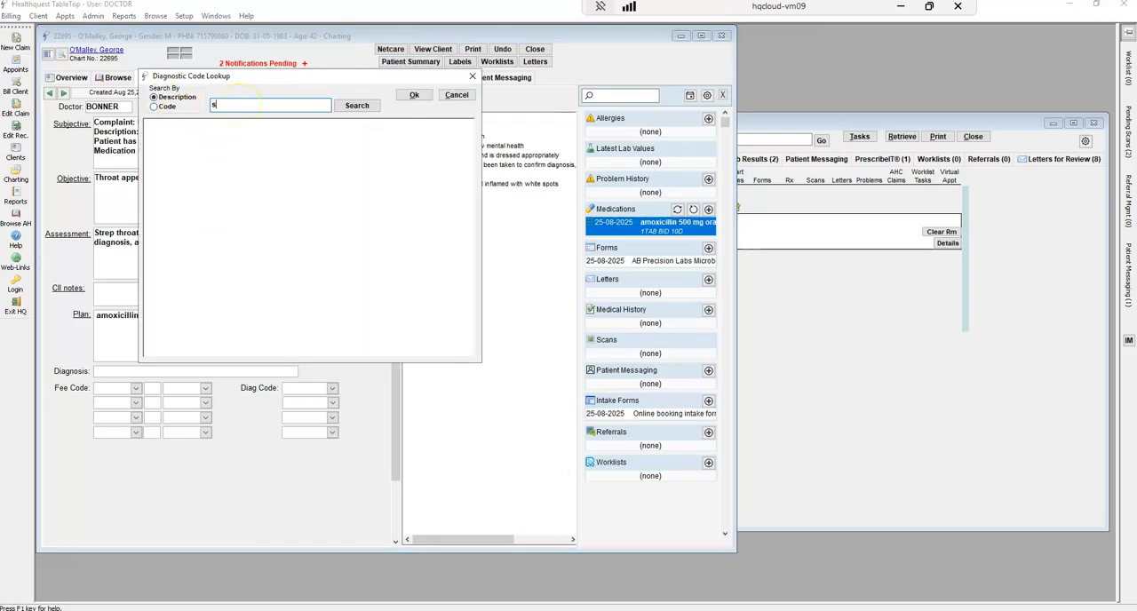
type("strep")
key("Return")
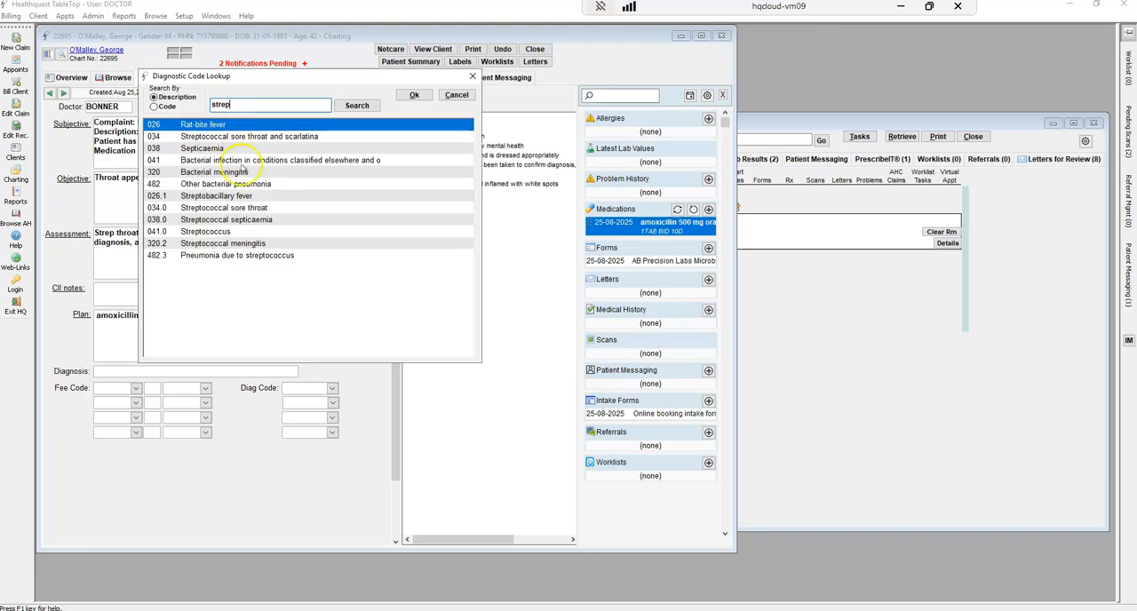
left_click(229, 210)
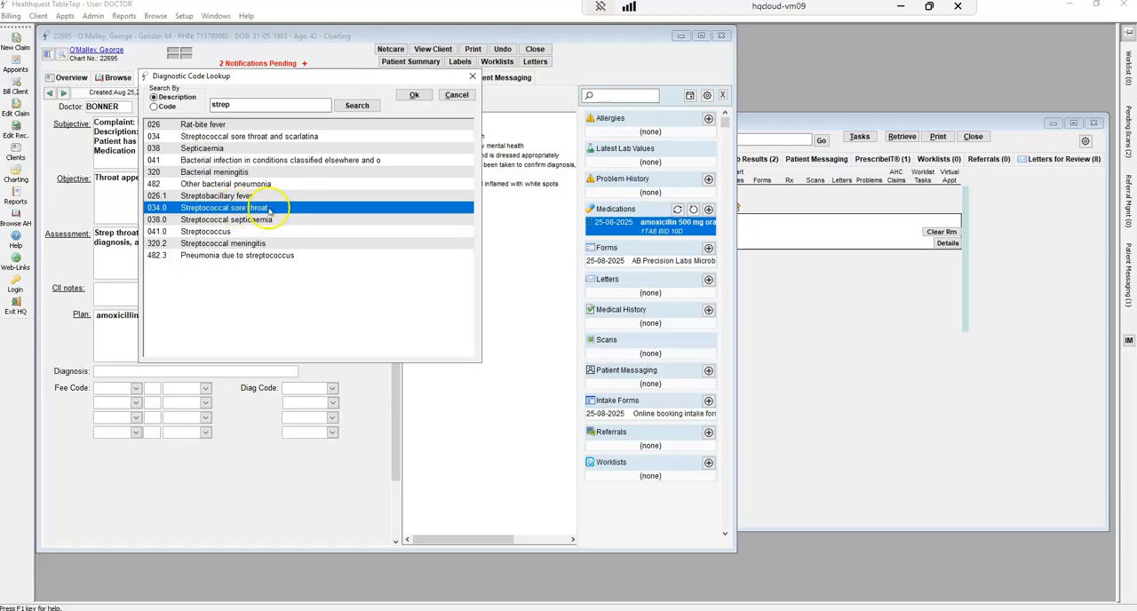
left_click(414, 95)
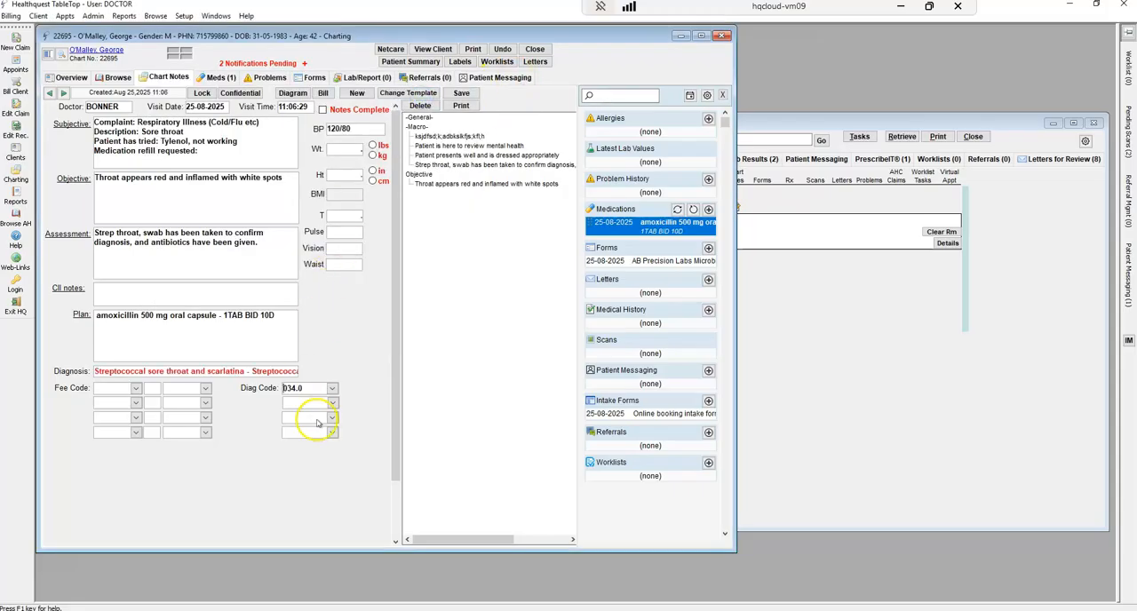
left_click(222, 372)
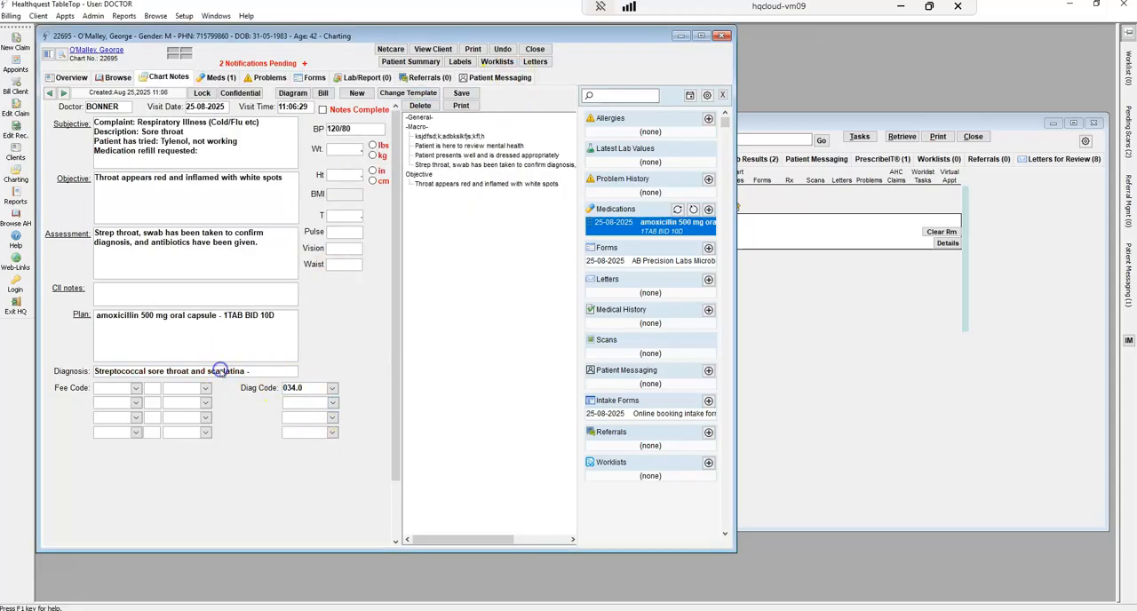
Enter fee code 03.03A for the visit, then open the health service code lookup for a second fee code and cancel it
left_click(104, 389)
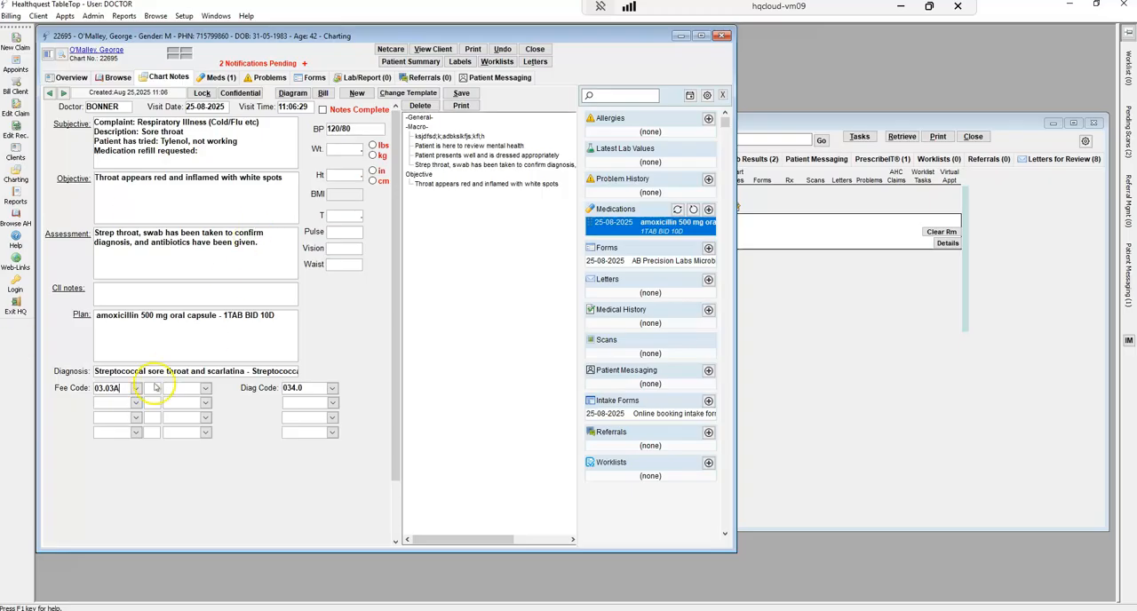
left_click(106, 404)
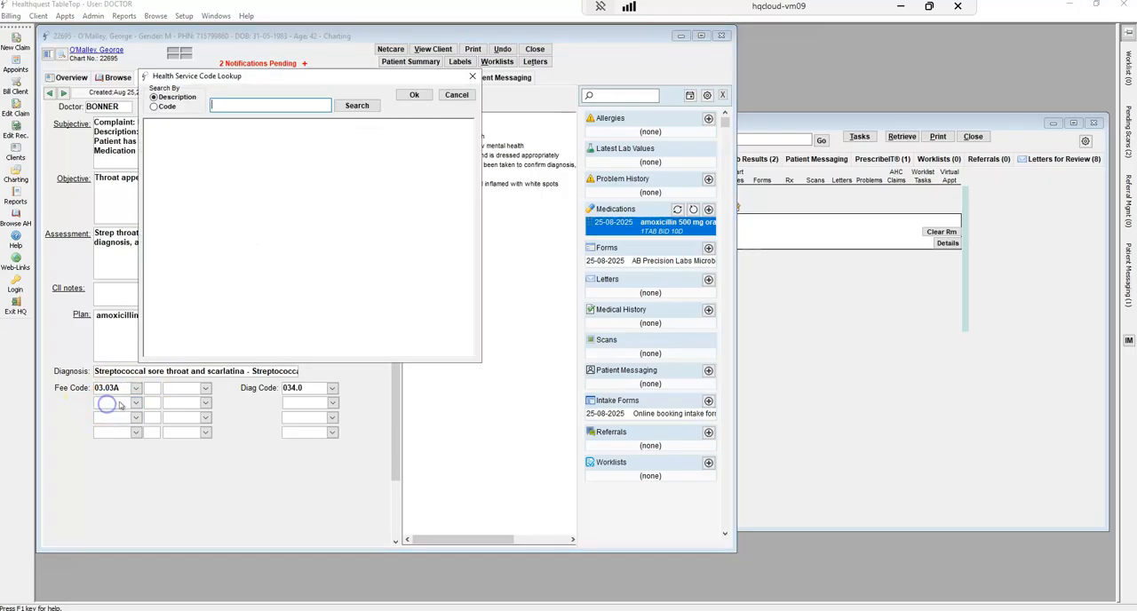
left_click(455, 95)
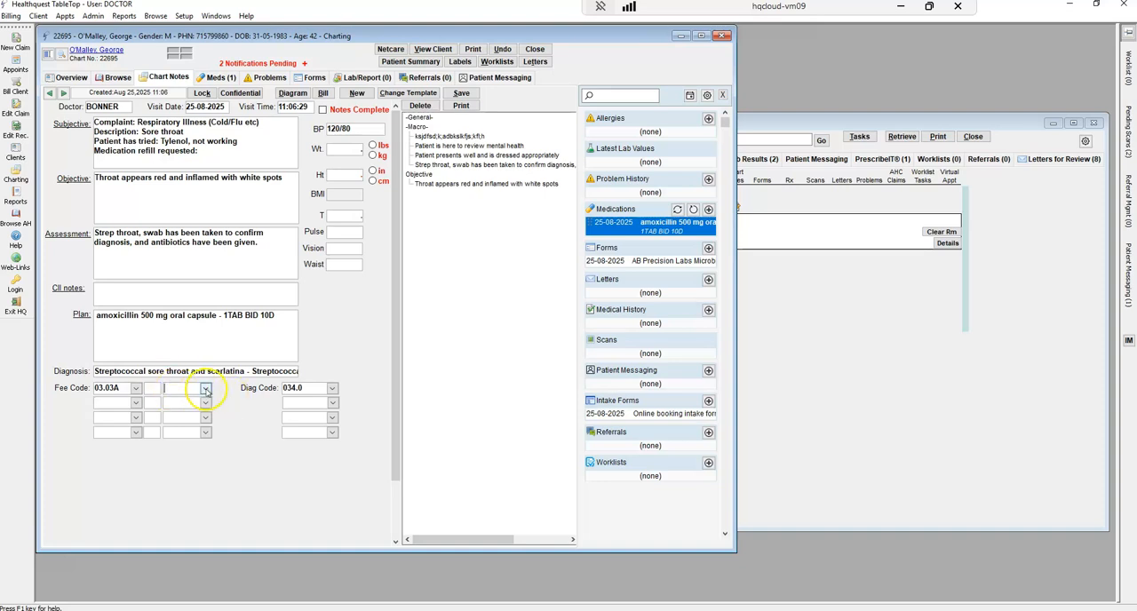
Try a modifier on fee code 03.03A, clear it again, and start billing the visit from the chart note
left_click(206, 389)
left_click(218, 413)
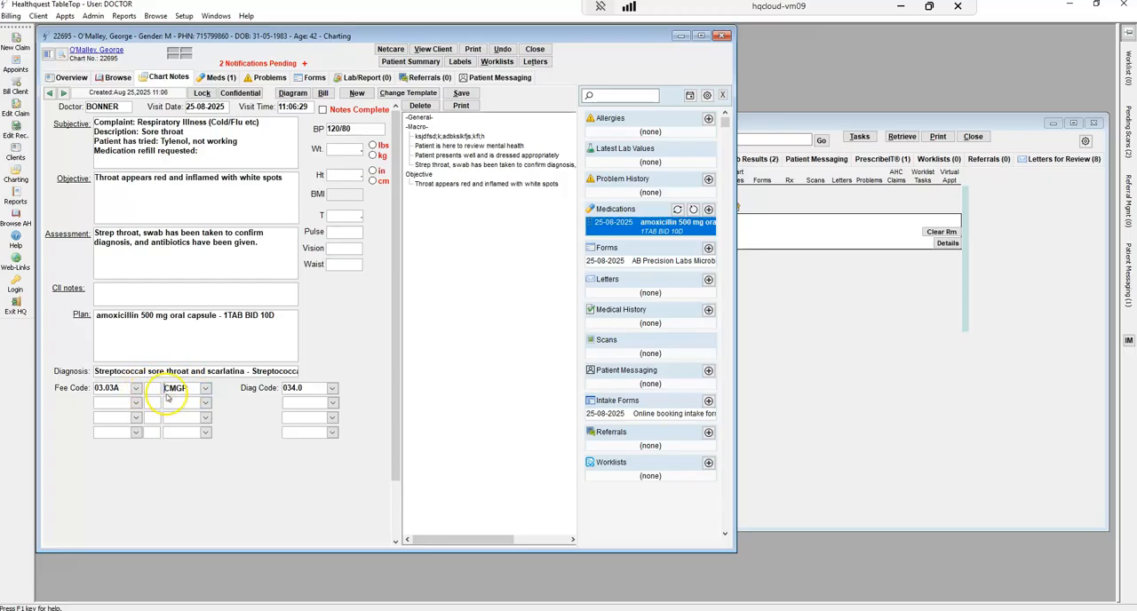
left_click(188, 392)
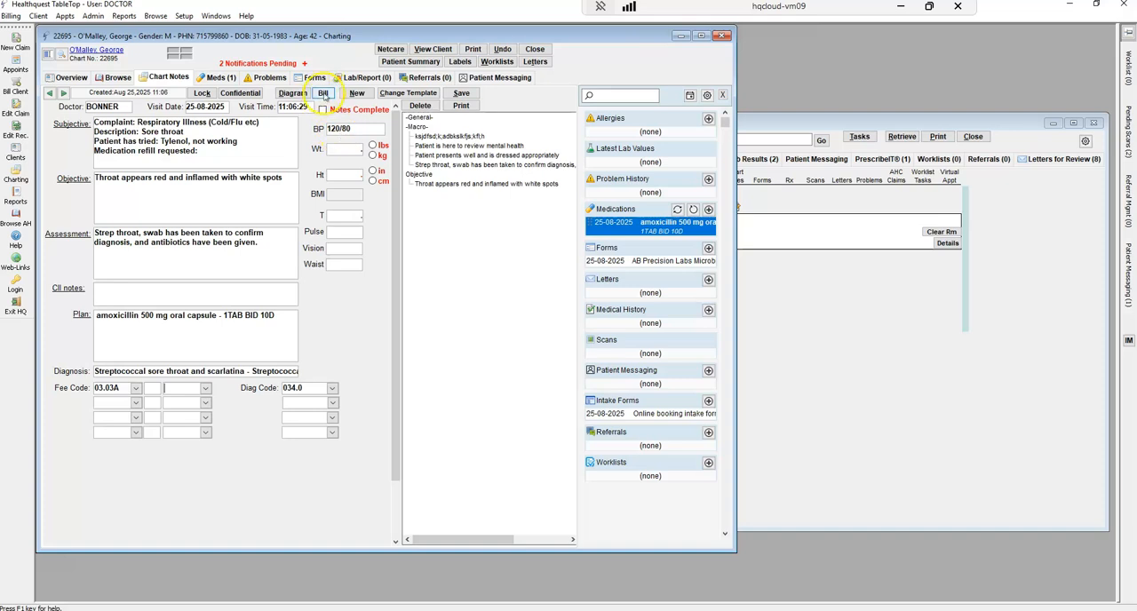
left_click(324, 93)
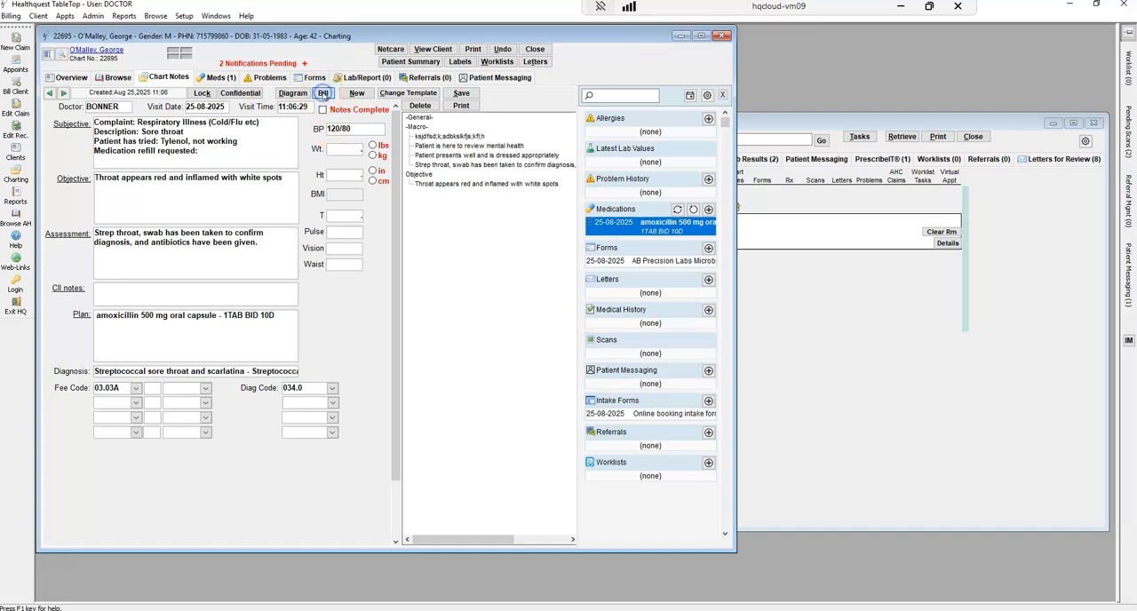
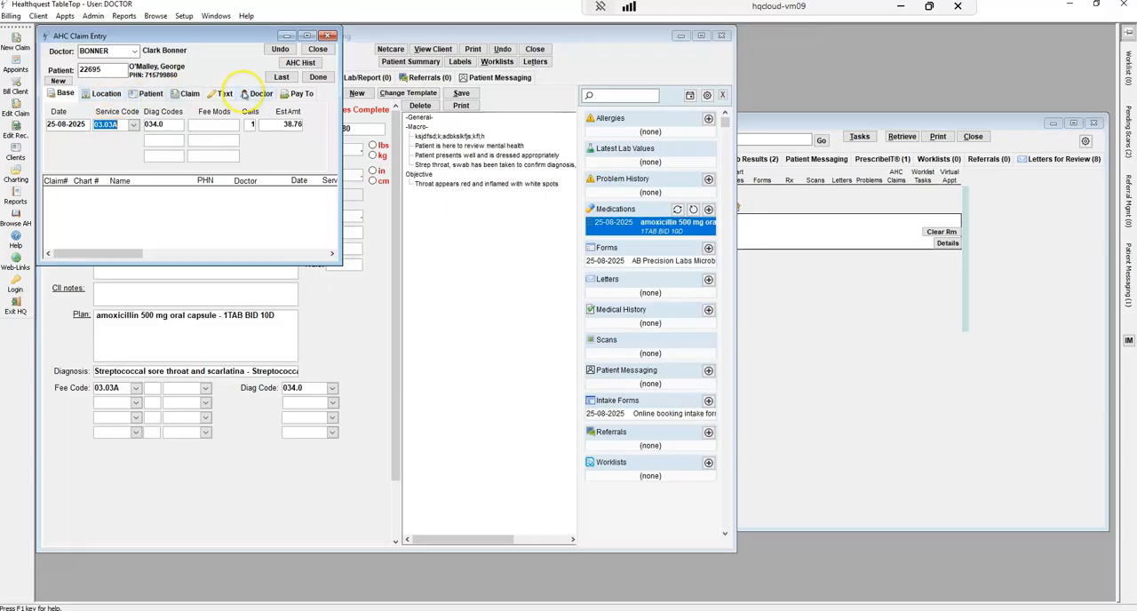
Check the claim's text section, complete the AHC claim for service code 03.03A with diagnosis 034.0, and leave claim entry
left_click(218, 95)
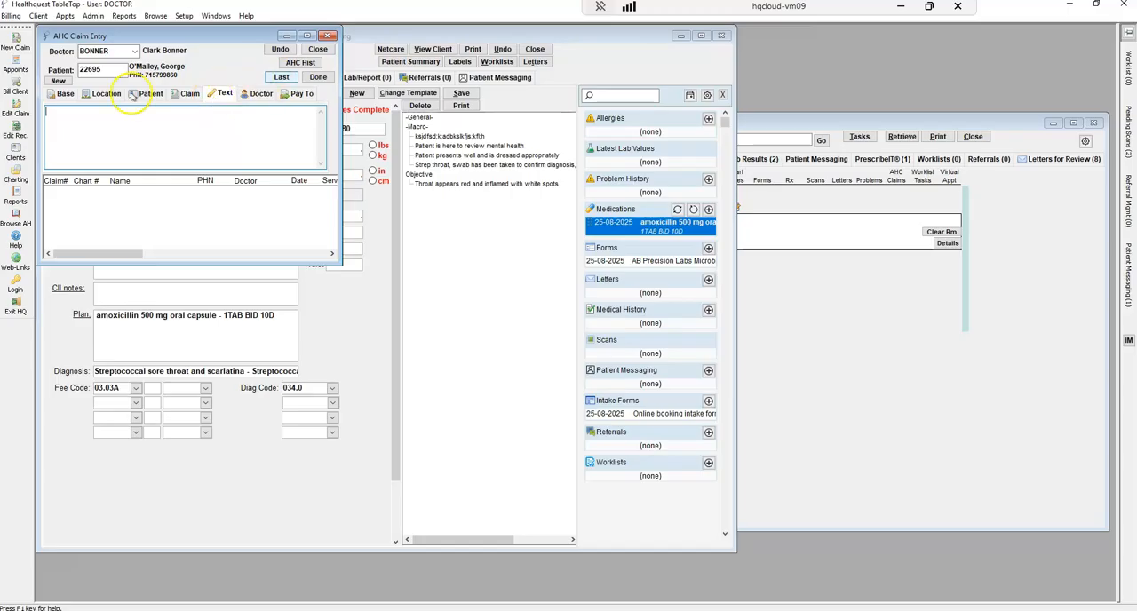
left_click(61, 94)
left_click(318, 78)
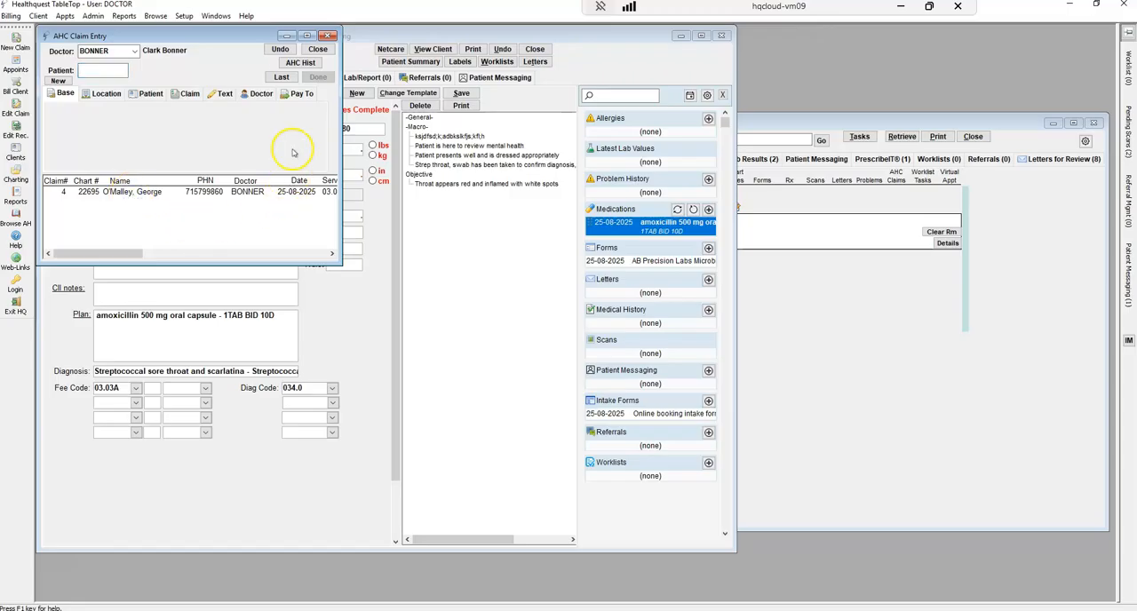
left_click(328, 35)
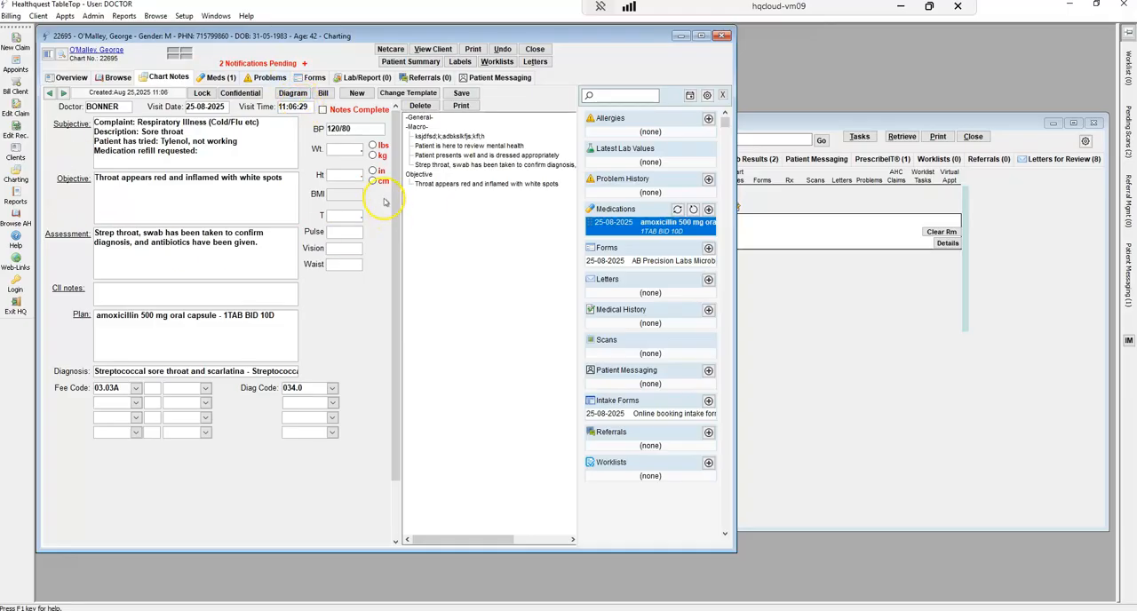
Review the confidentiality options for the chart note and cancel without marking the note
left_click(208, 93)
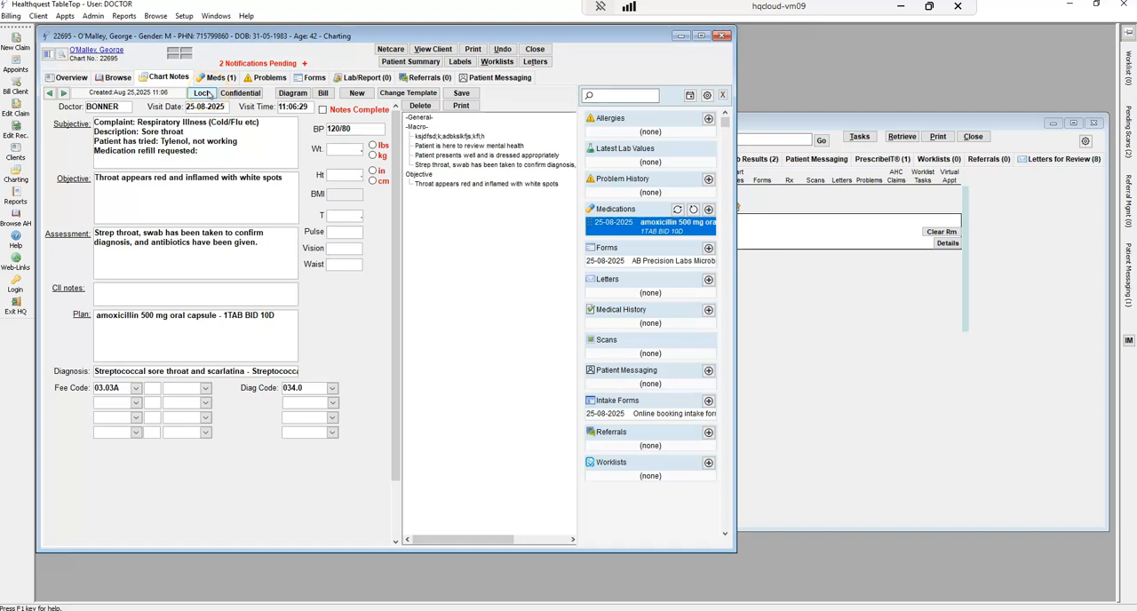
left_click(240, 95)
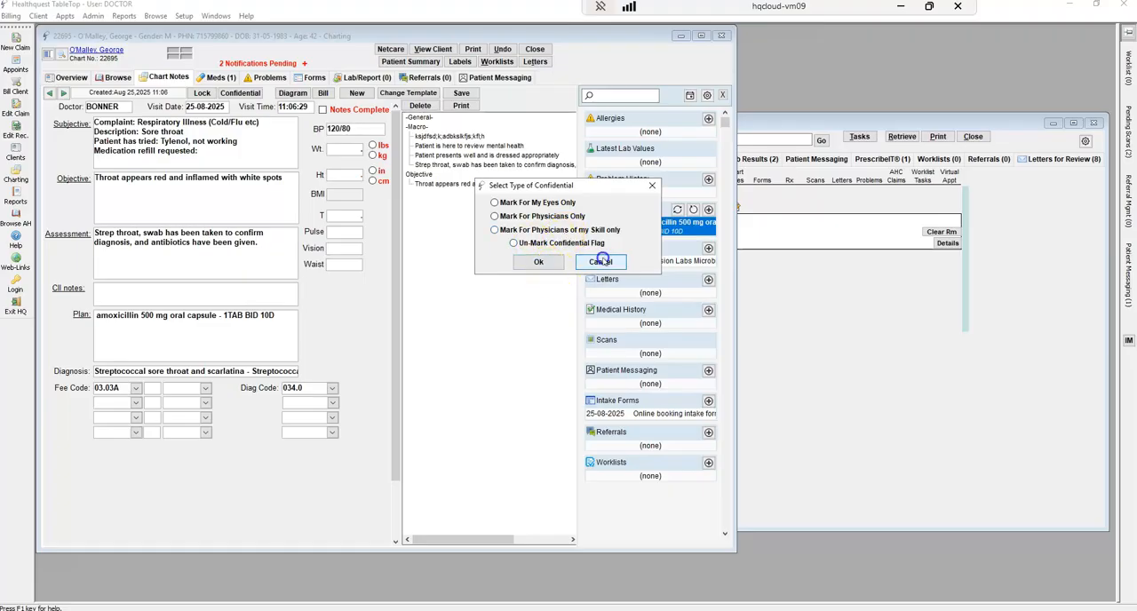
left_click(601, 262)
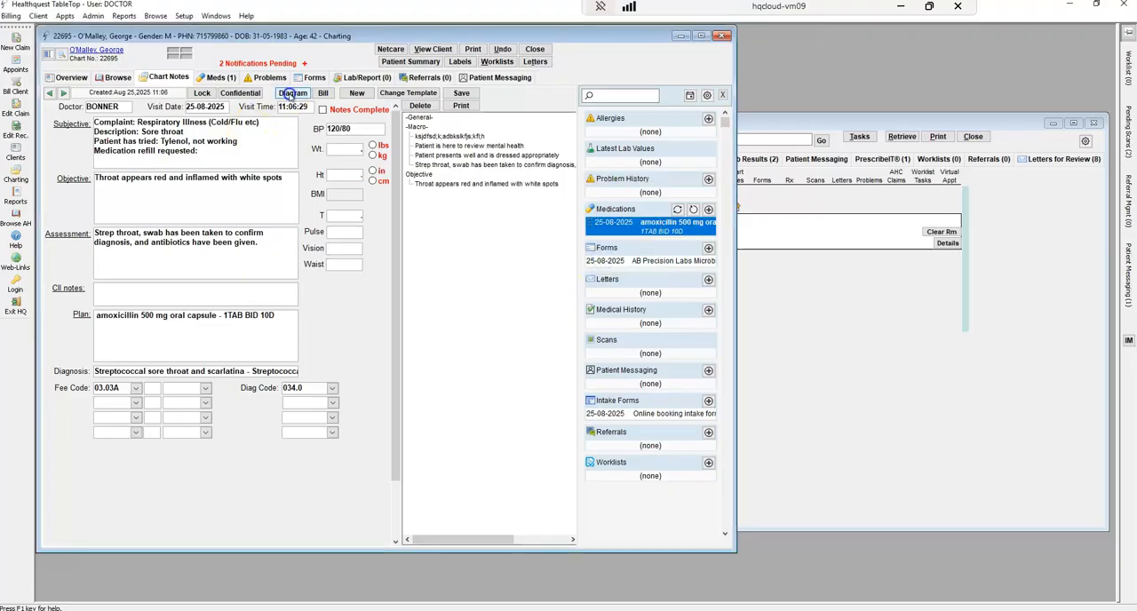
Open a blank chart drawing from the chart note to view the drawing tools, and close it without drawing
left_click(293, 92)
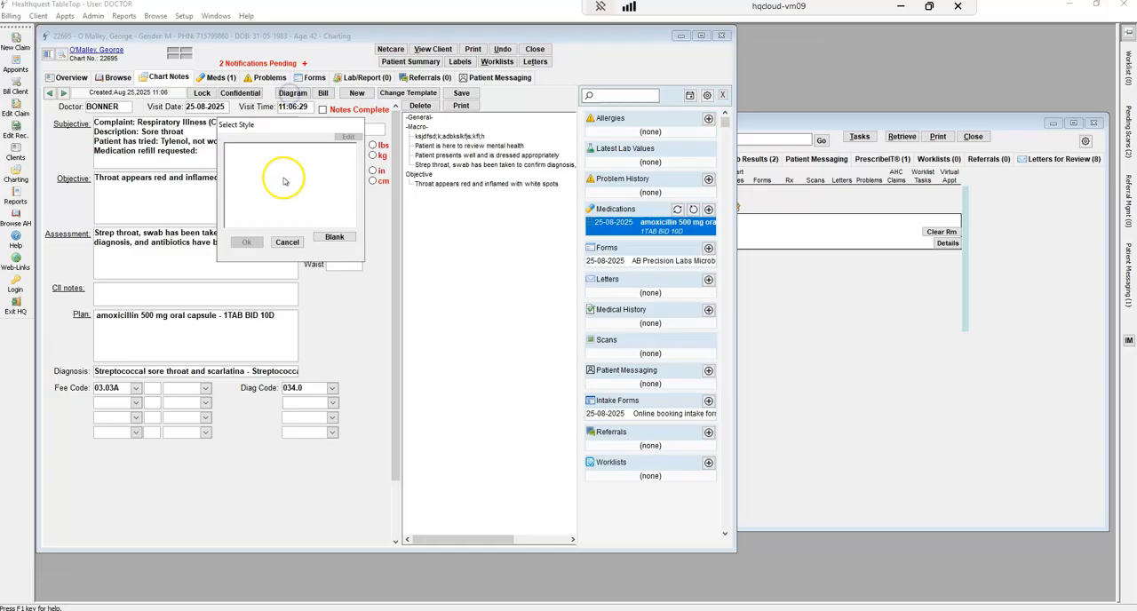
left_click(334, 237)
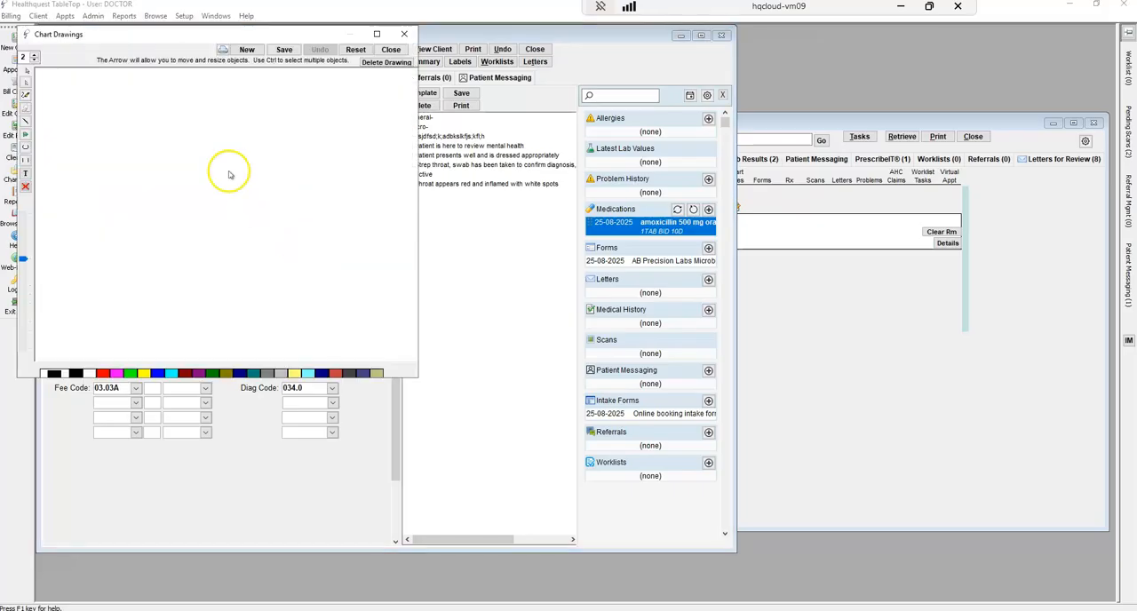
left_click(246, 50)
left_click(335, 237)
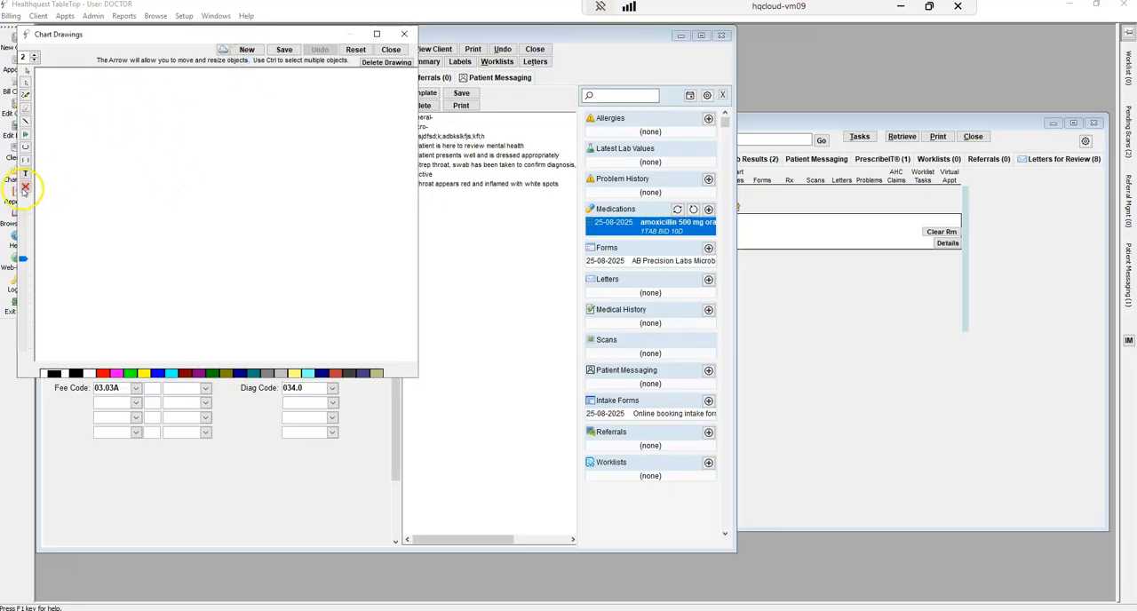
left_click(391, 50)
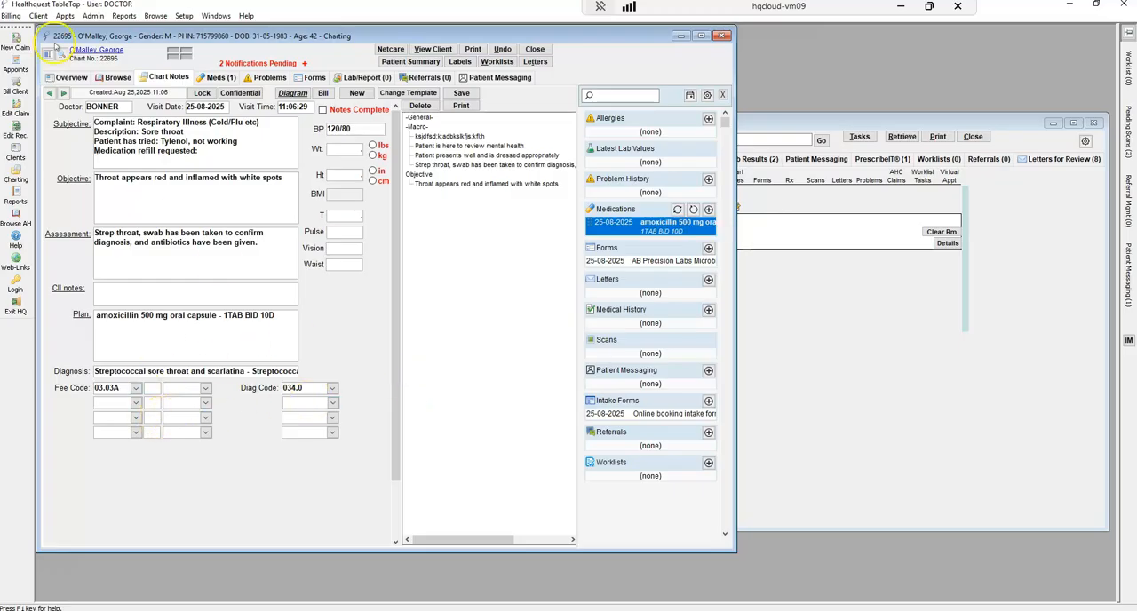
Return to the chart overview, and clear Room 1 from the 9:00 Complete Medical appointment in the appointment list
left_click(71, 78)
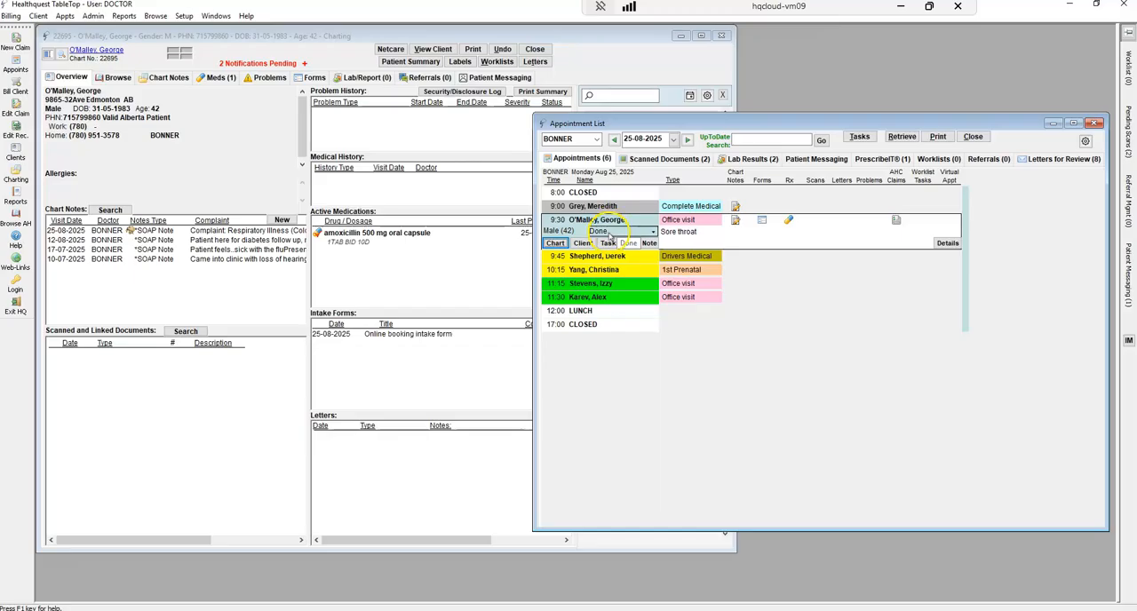
left_click(791, 205)
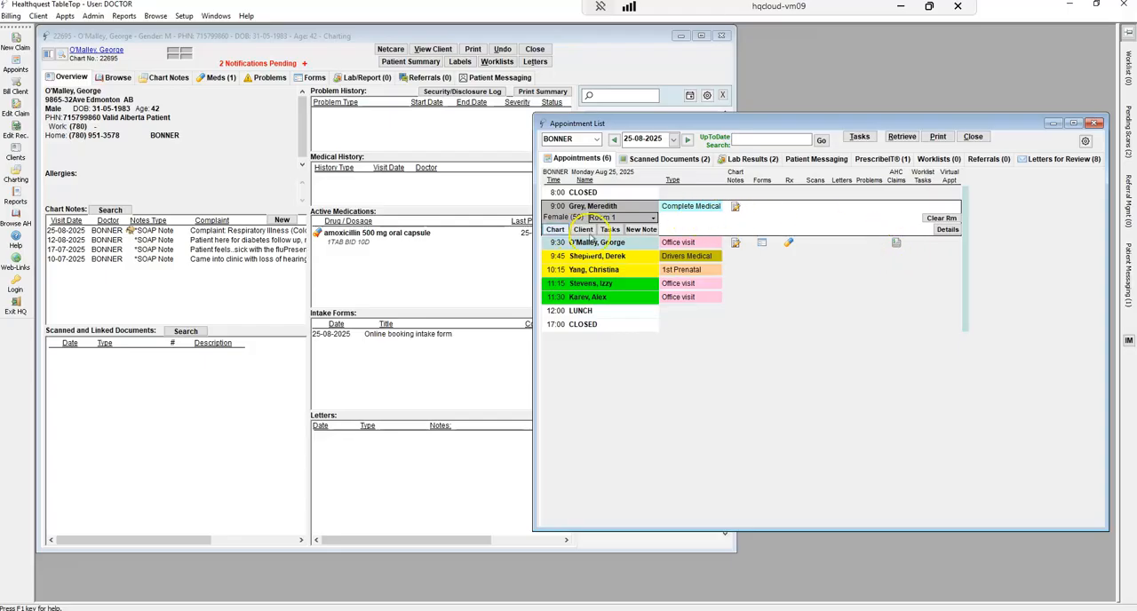
left_click(939, 218)
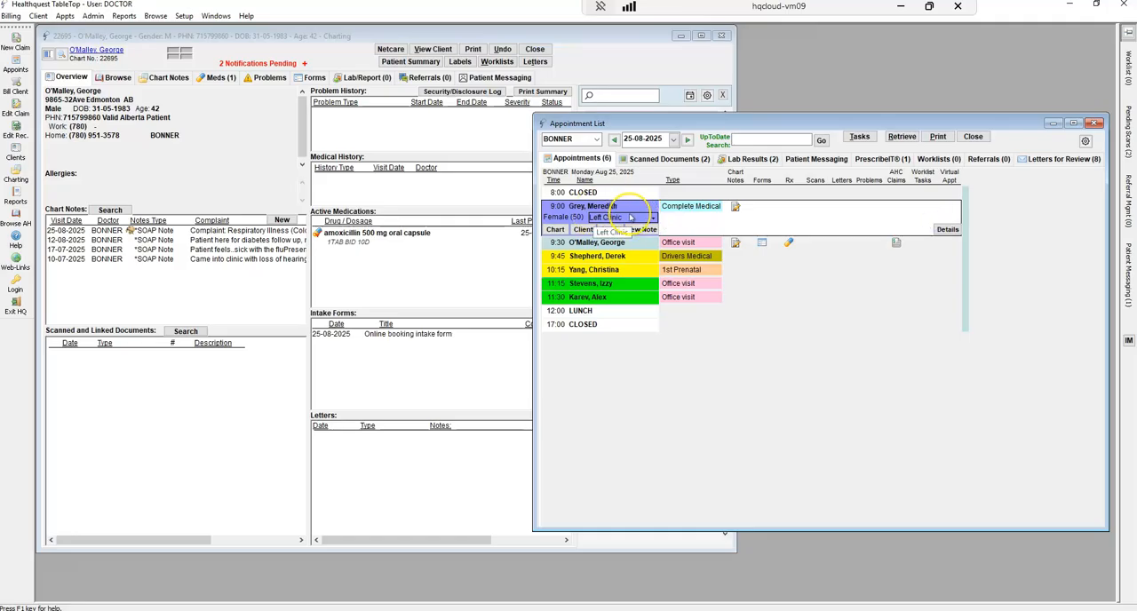
left_click(814, 361)
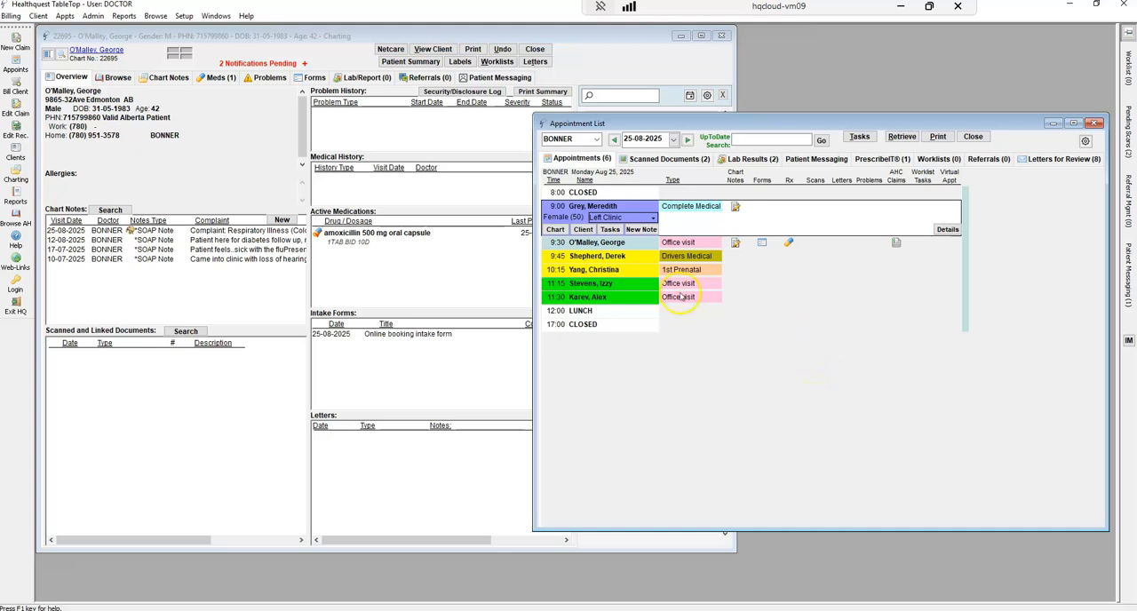
Look up another patient by last and first name from the open chart, and open that patient's chart
left_click(123, 151)
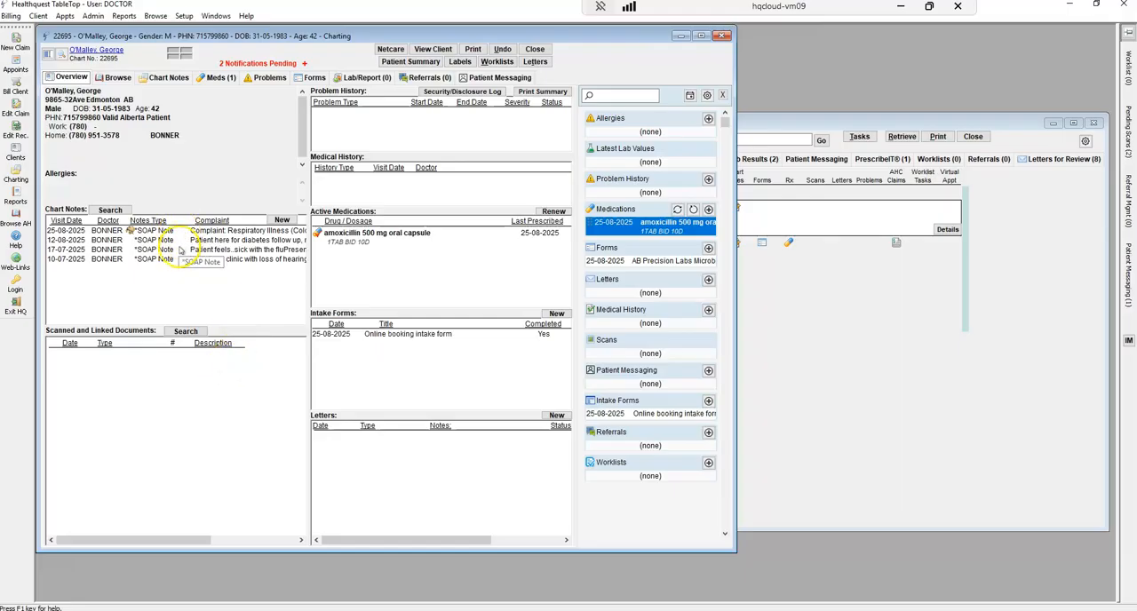
type("dixonmic")
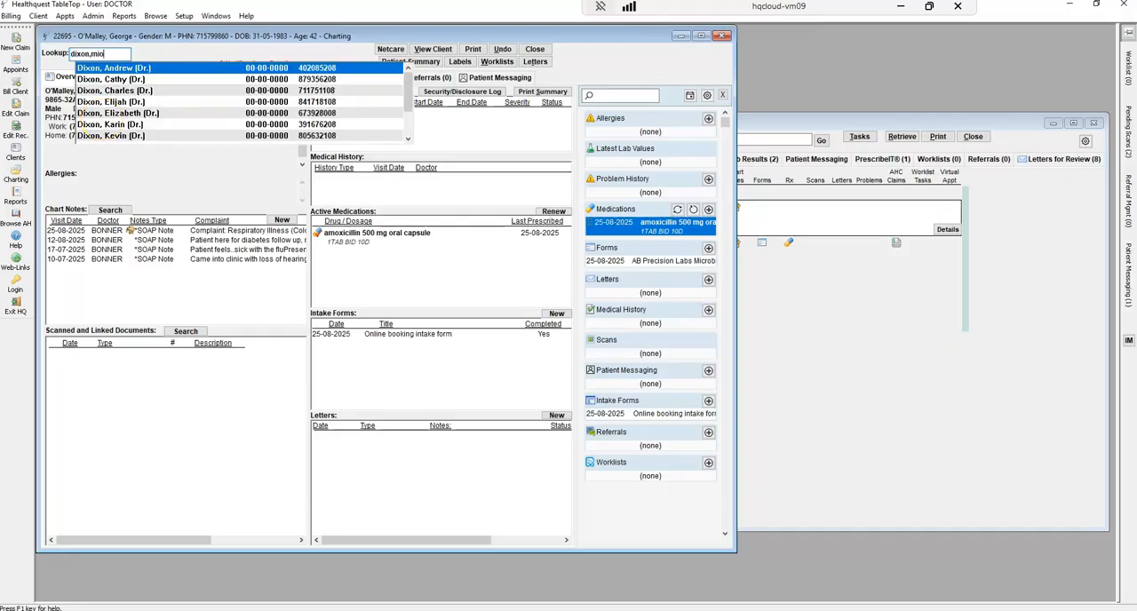
key("BackSpace")
key("BackSpace")
type("on")
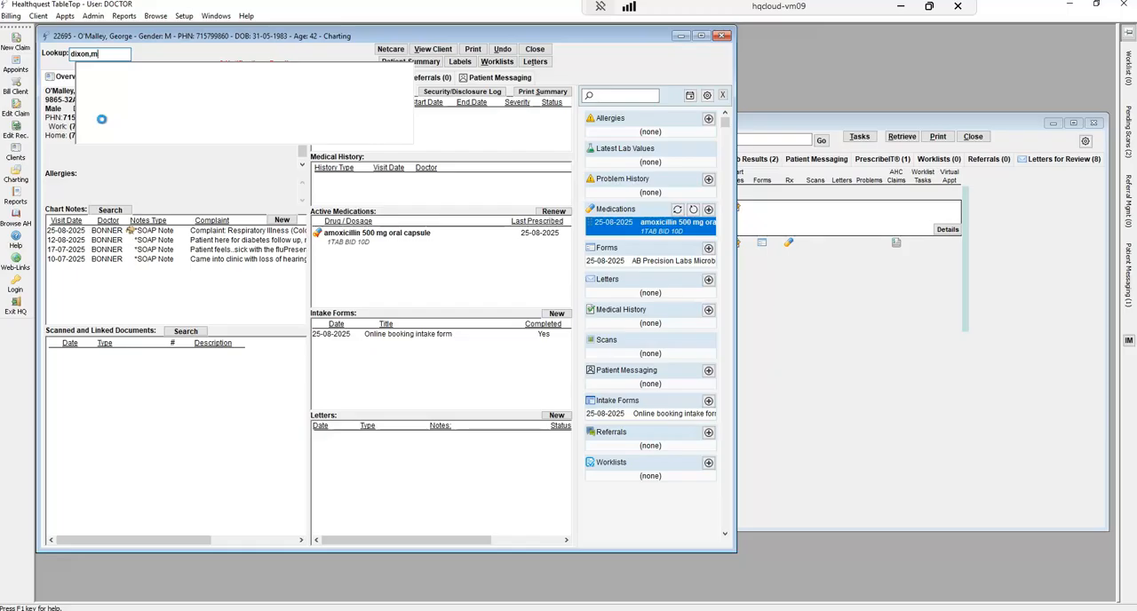
left_click(114, 71)
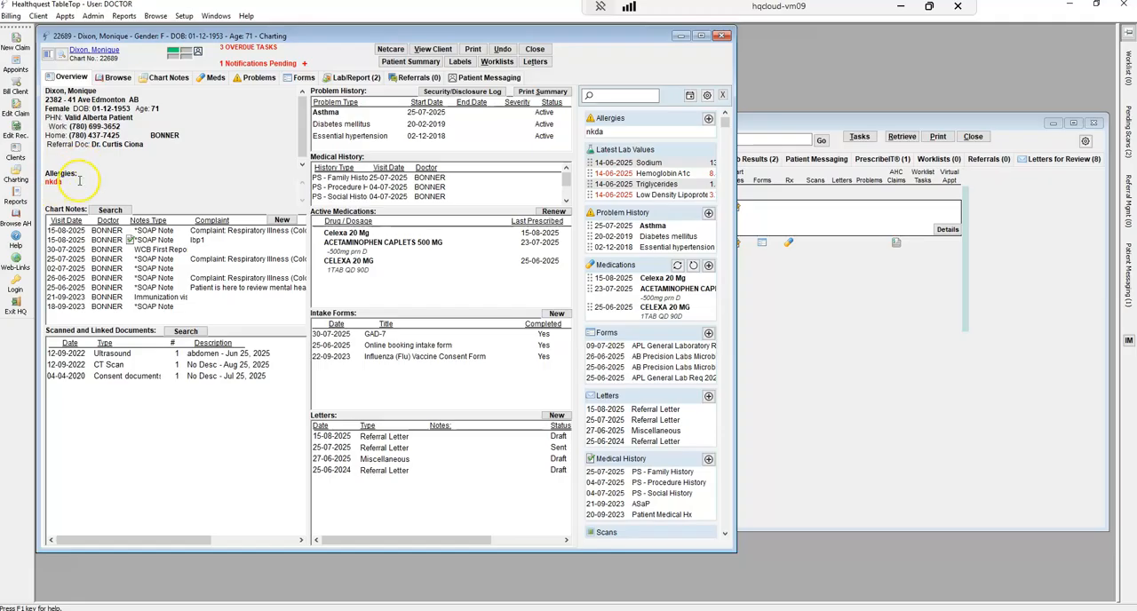
Examine the patient's allergy entries without changing them, and view the pending notifications
left_click(52, 182)
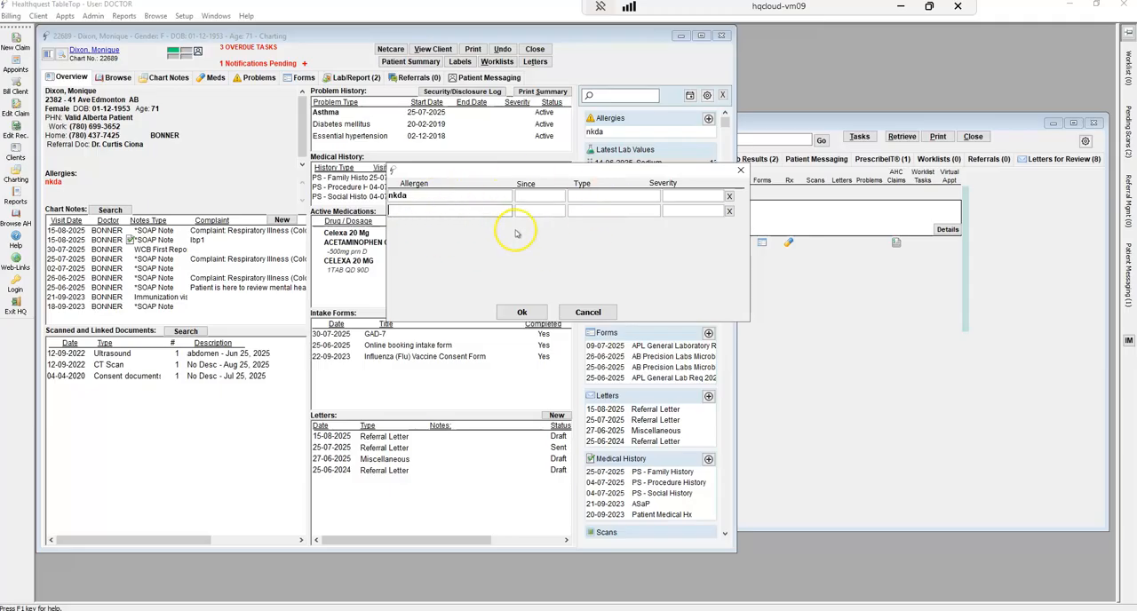
left_click(589, 313)
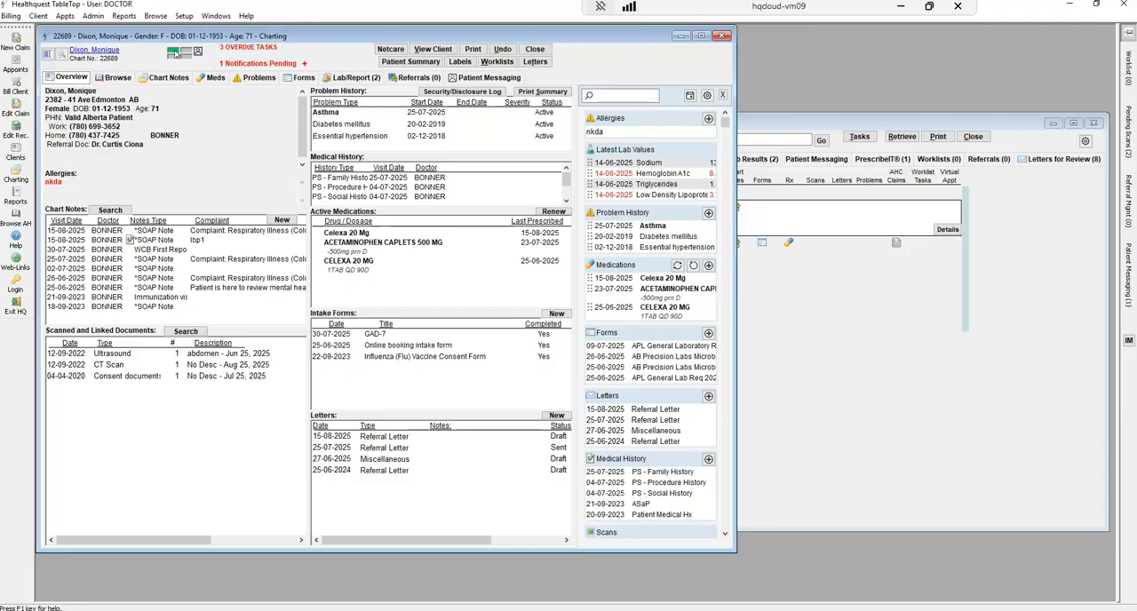
left_click(174, 55)
left_click(304, 64)
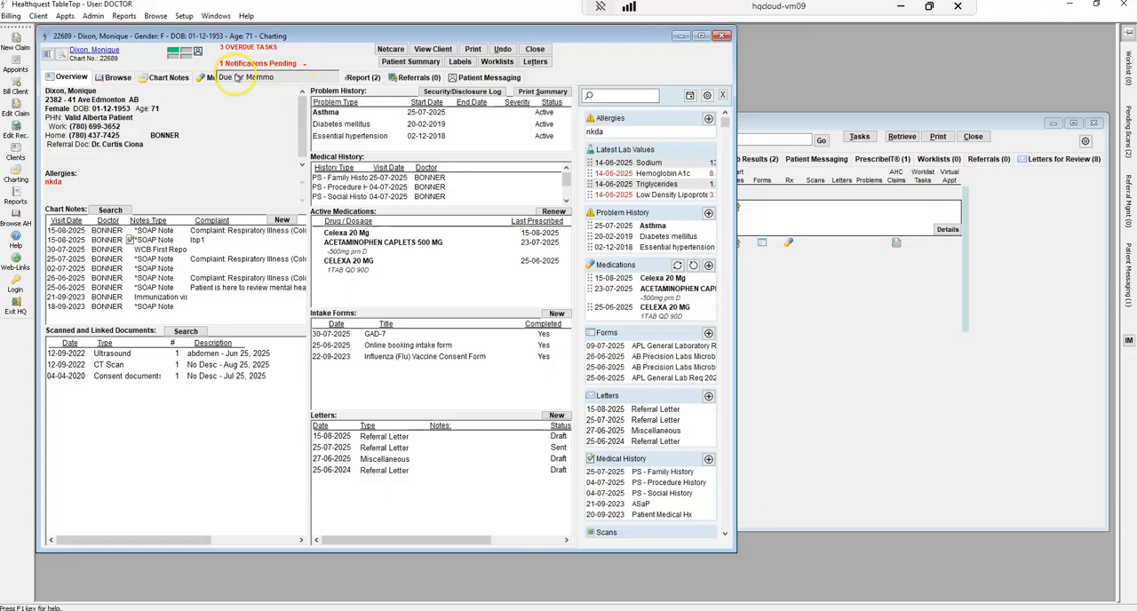
left_click(305, 65)
Open the Patient Summary curation, examine the Social History and Family History sections, and return to the chart without sending
left_click(391, 50)
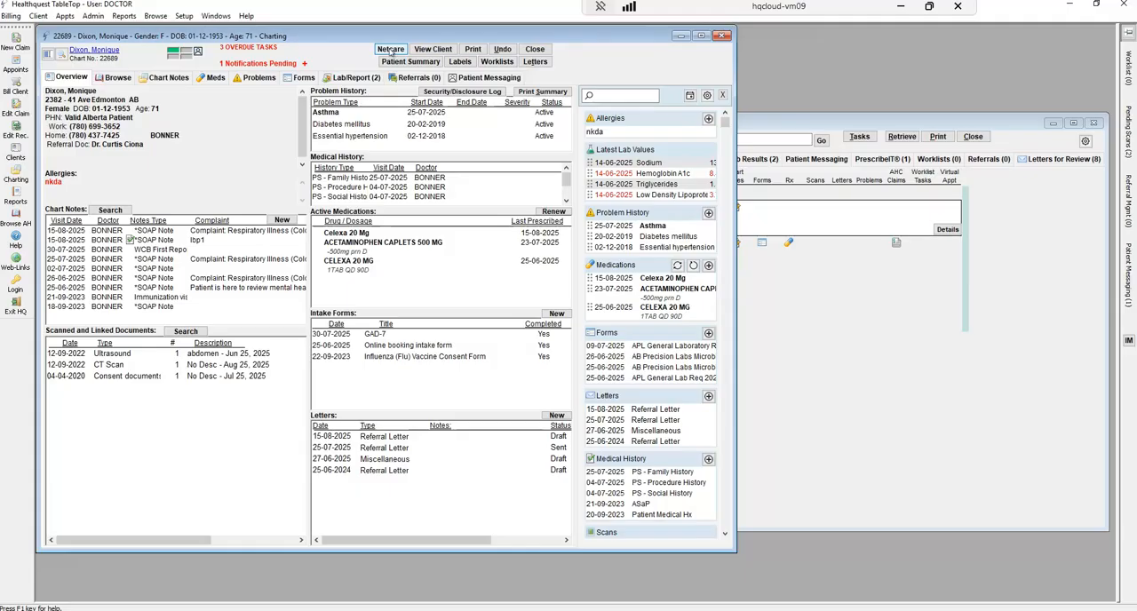
left_click(471, 52)
left_click(421, 64)
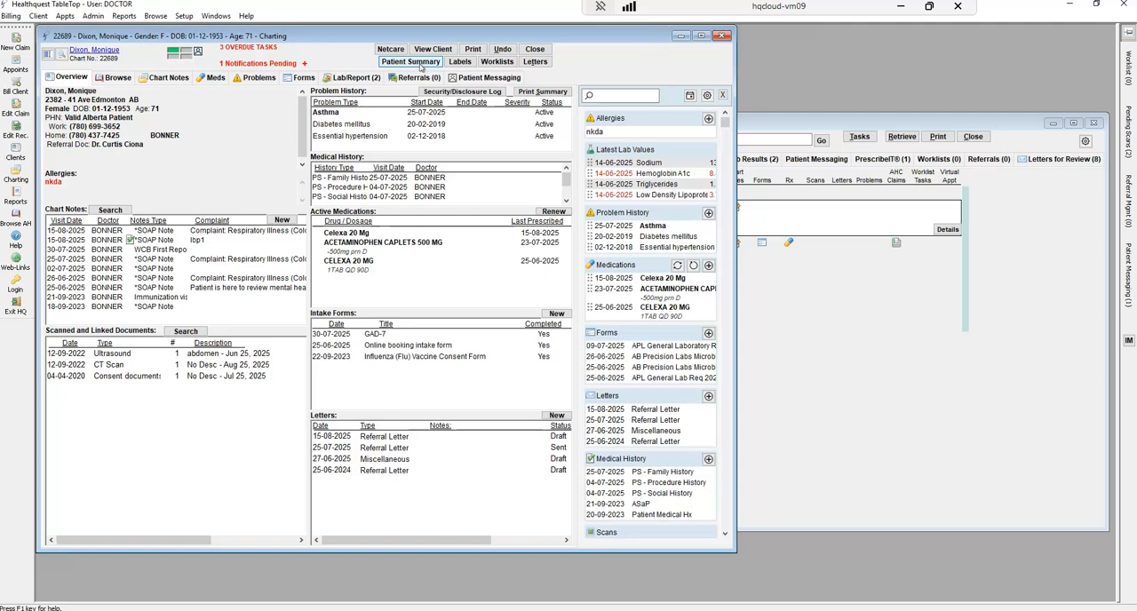
left_click(421, 68)
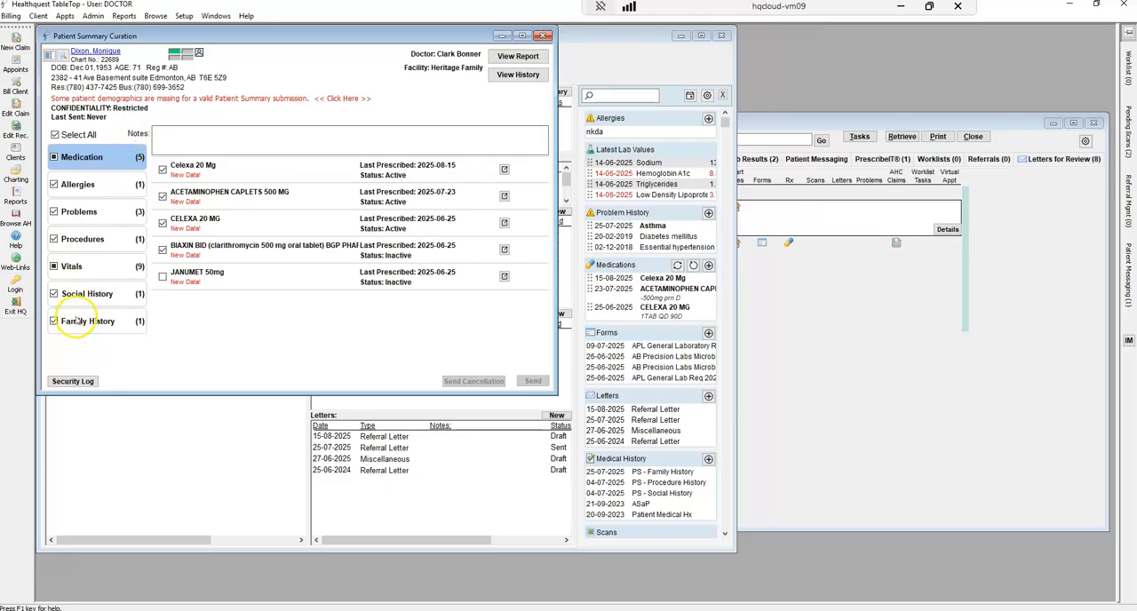
left_click(87, 291)
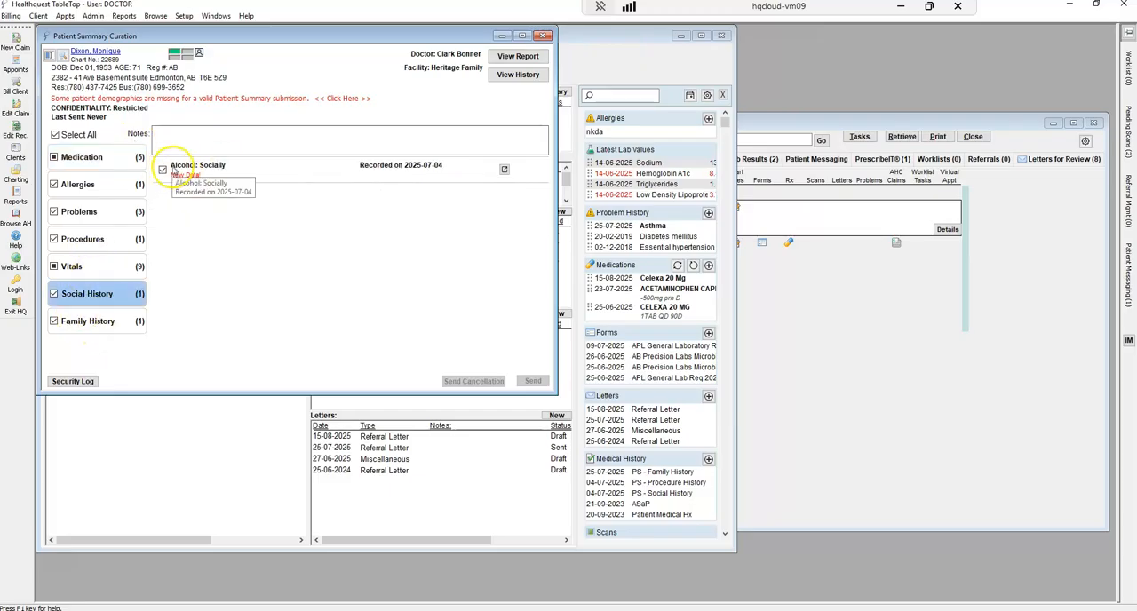
left_click(511, 372)
left_click(100, 324)
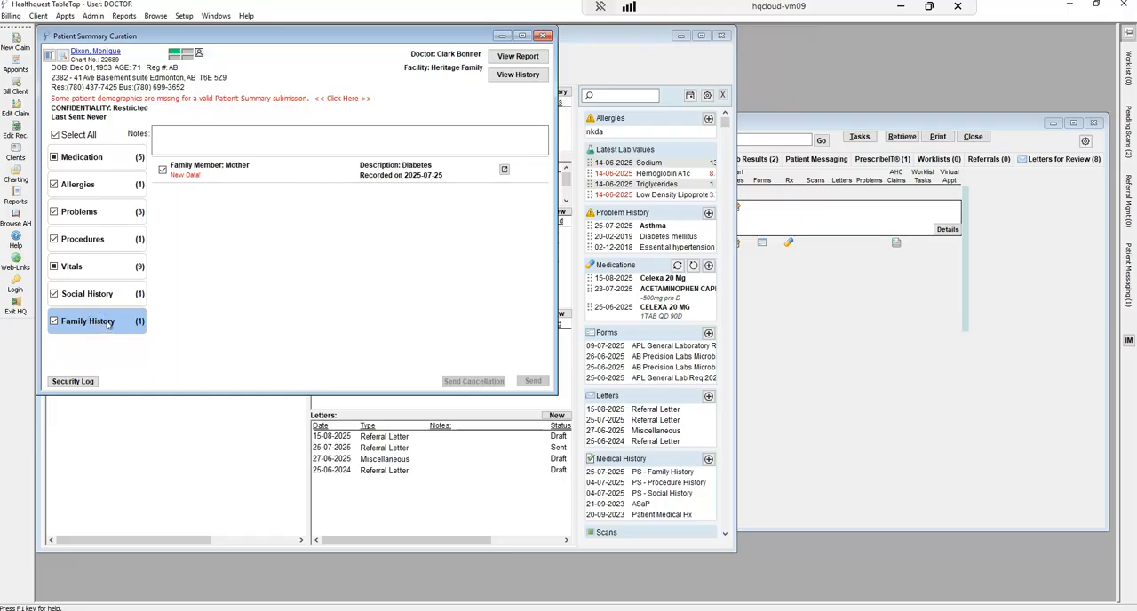
left_click(537, 383)
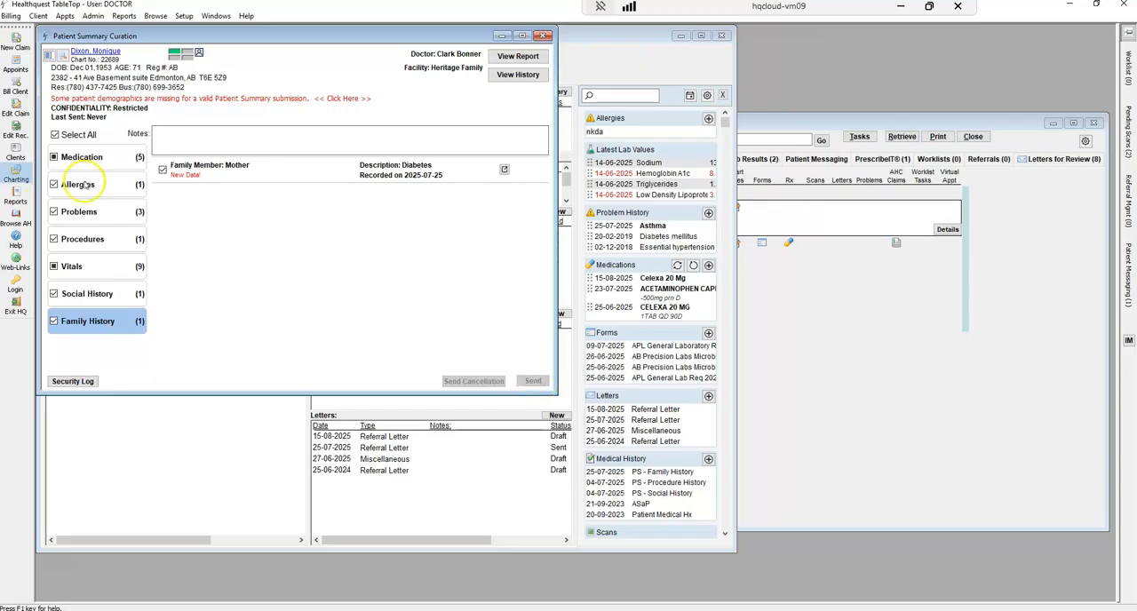
mouse_move(173, 174)
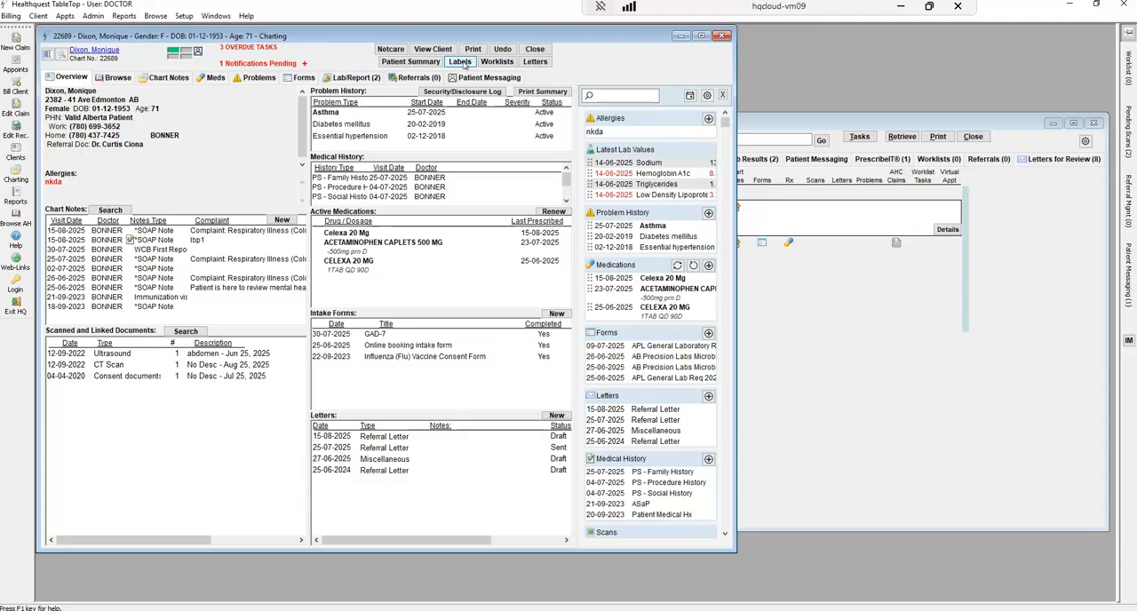
Open the patient's letters and view the 25-07-2025 referral, the 27-06-2025 miscellaneous letter and the 15-08-2025 referral
left_click(494, 64)
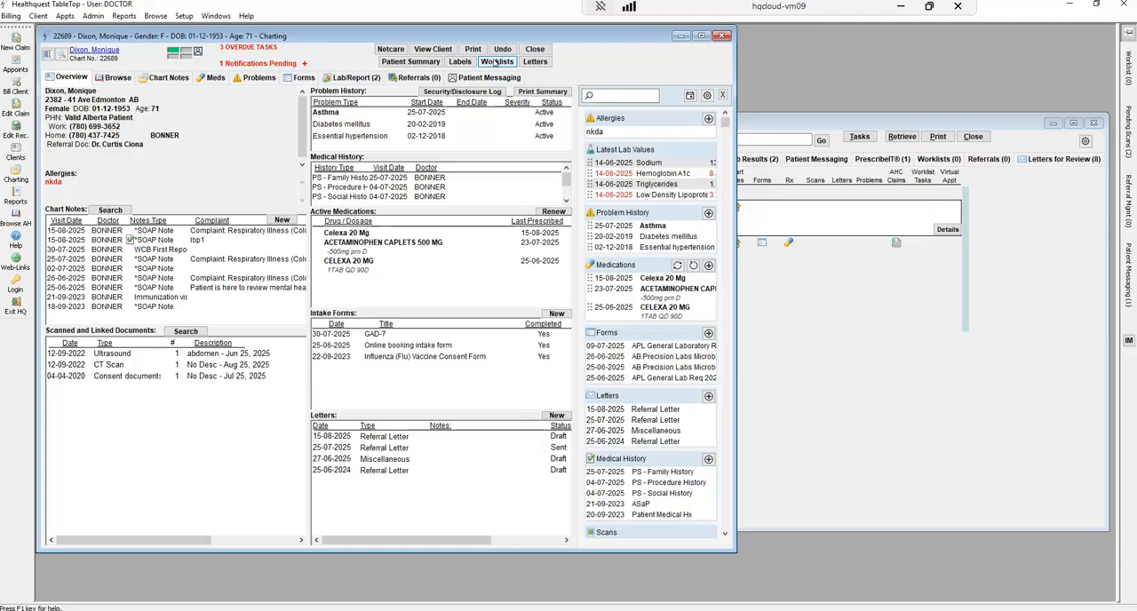
left_click(533, 63)
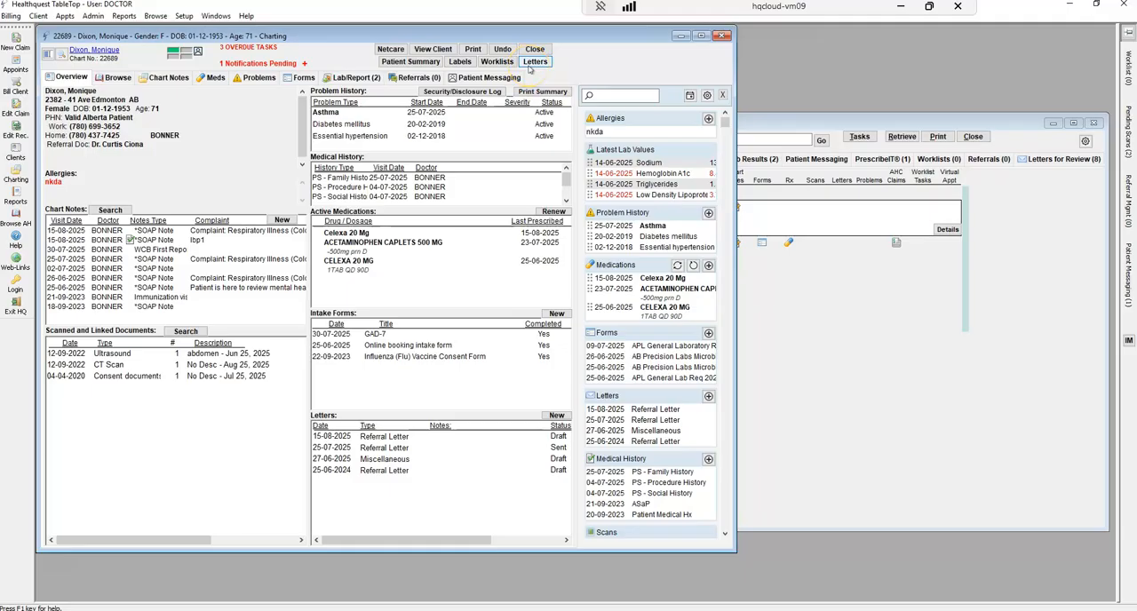
left_click(381, 438)
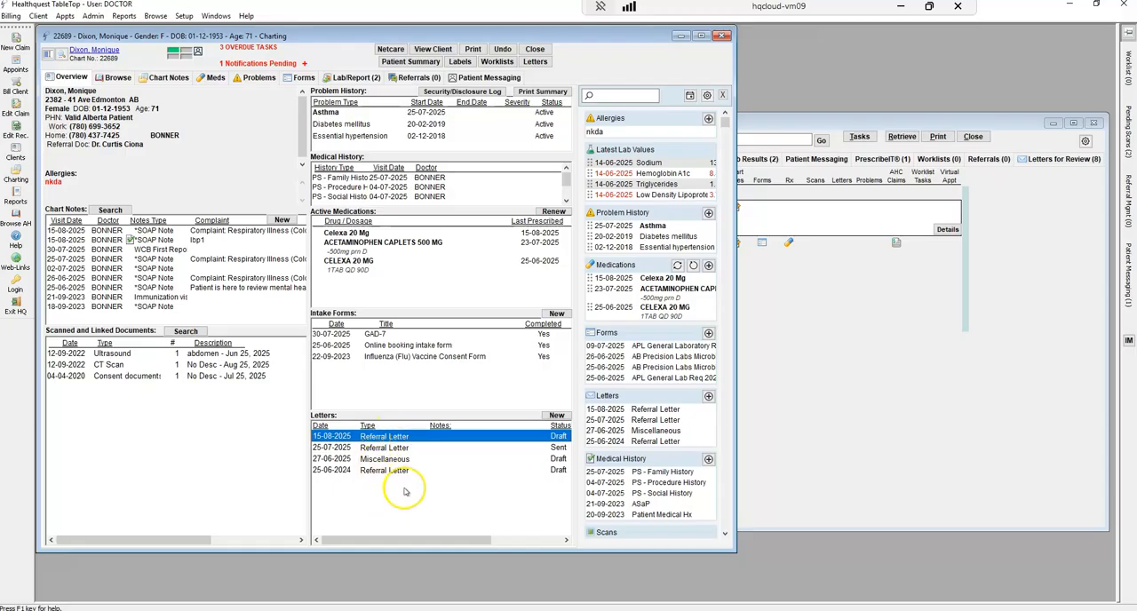
left_click(535, 62)
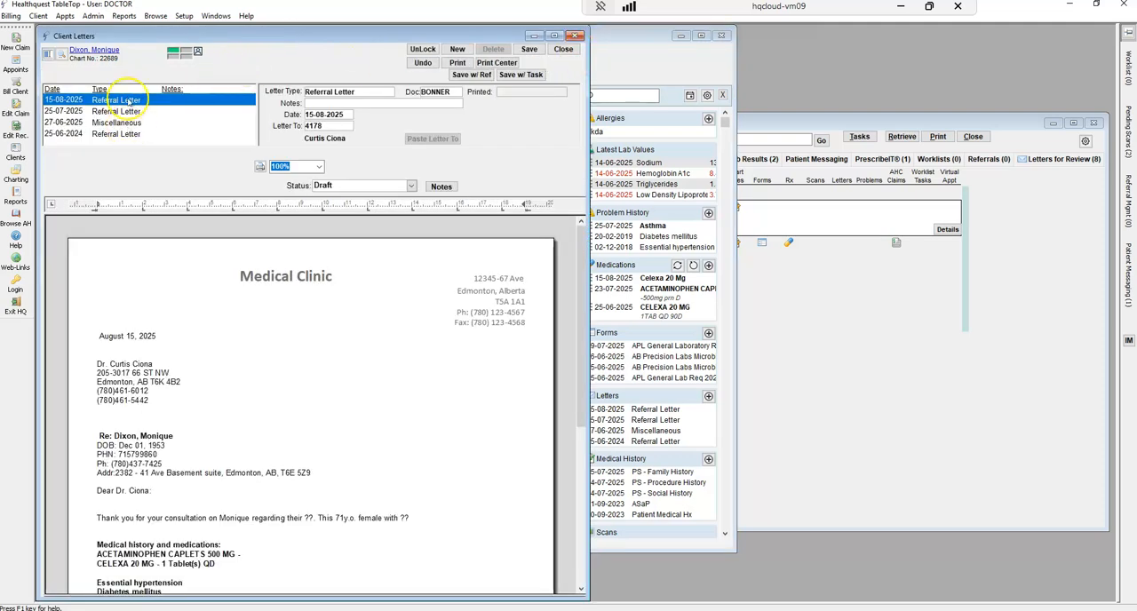
left_click(129, 111)
left_click(131, 123)
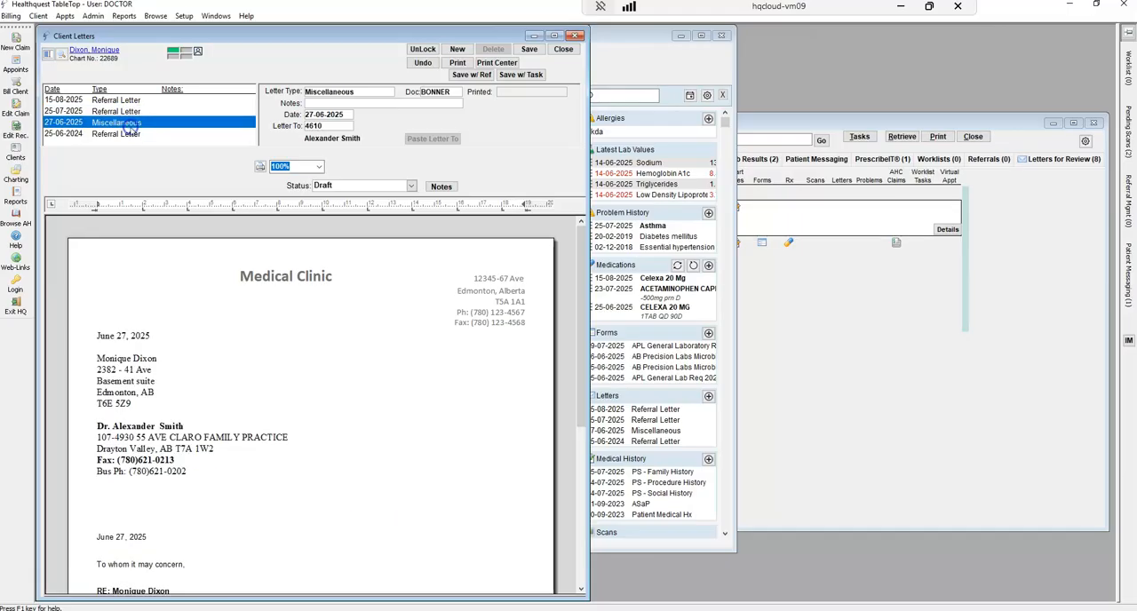
left_click(124, 100)
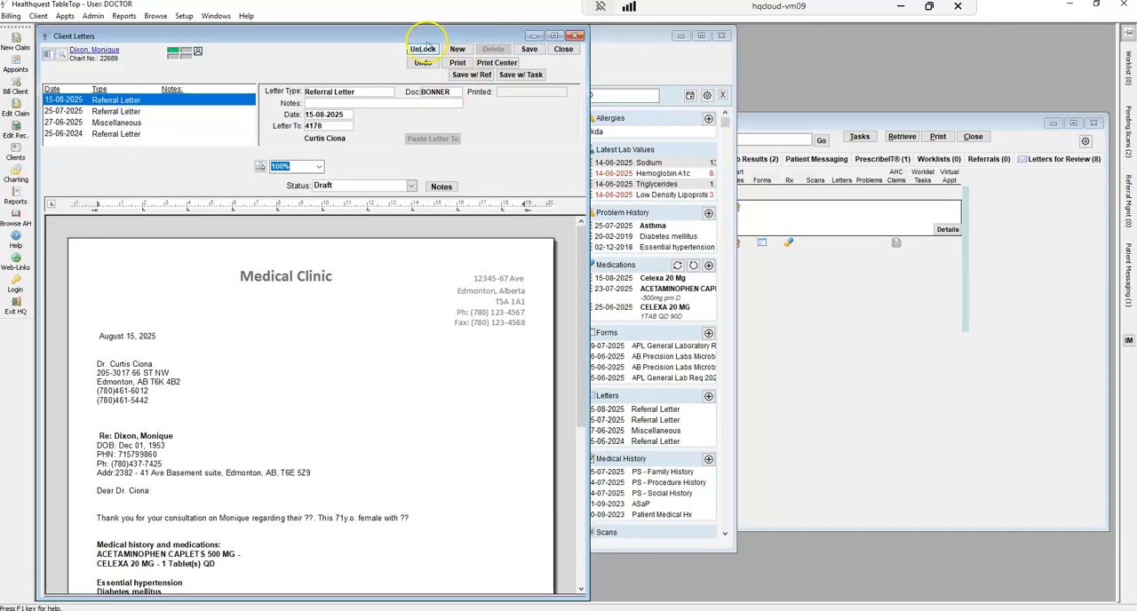
Create a new referral letter from the *Referral letter w/ doc template, keeping the preset doctor and recipient
left_click(457, 49)
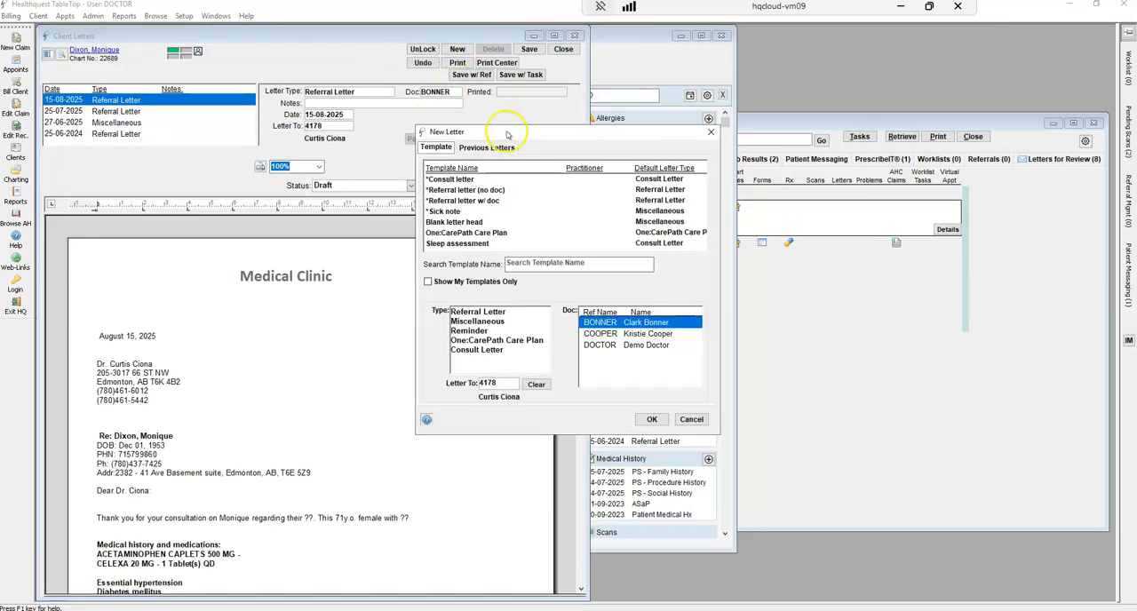
left_click(485, 202)
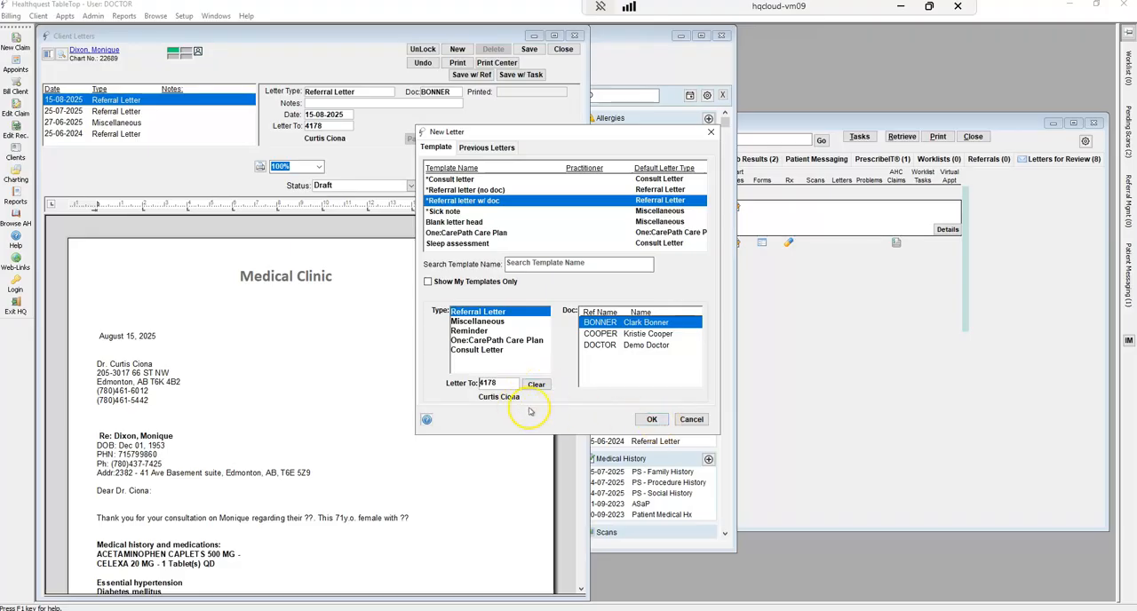
left_click(652, 421)
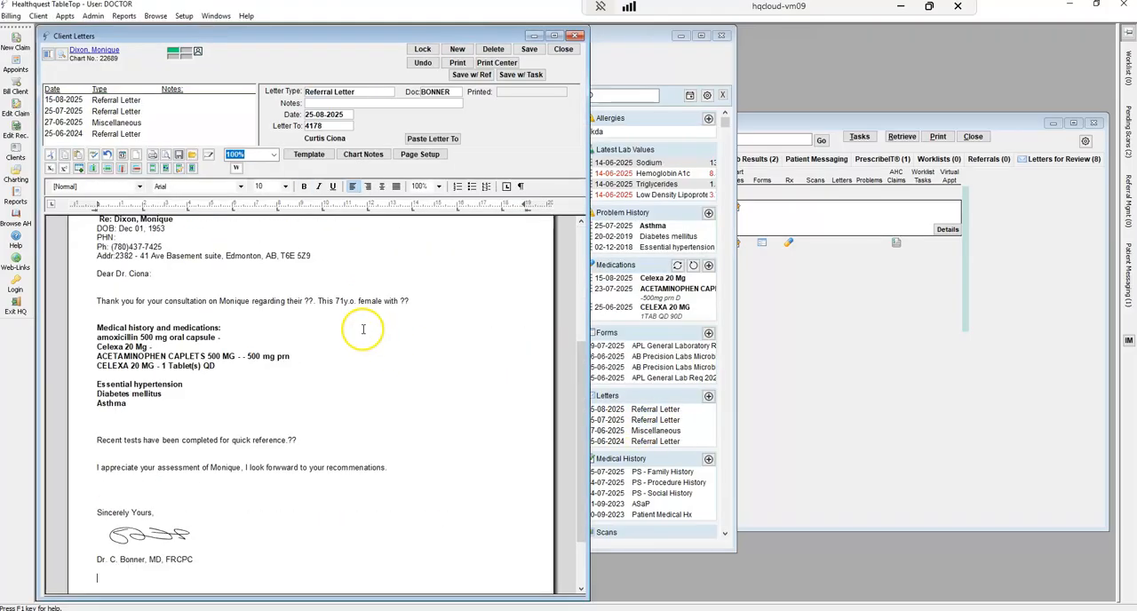
Examine the new letter's prefilled recipient block, patient details and opening sentence
left_click_drag(582, 433, 585, 330)
left_click_drag(95, 322, 91, 364)
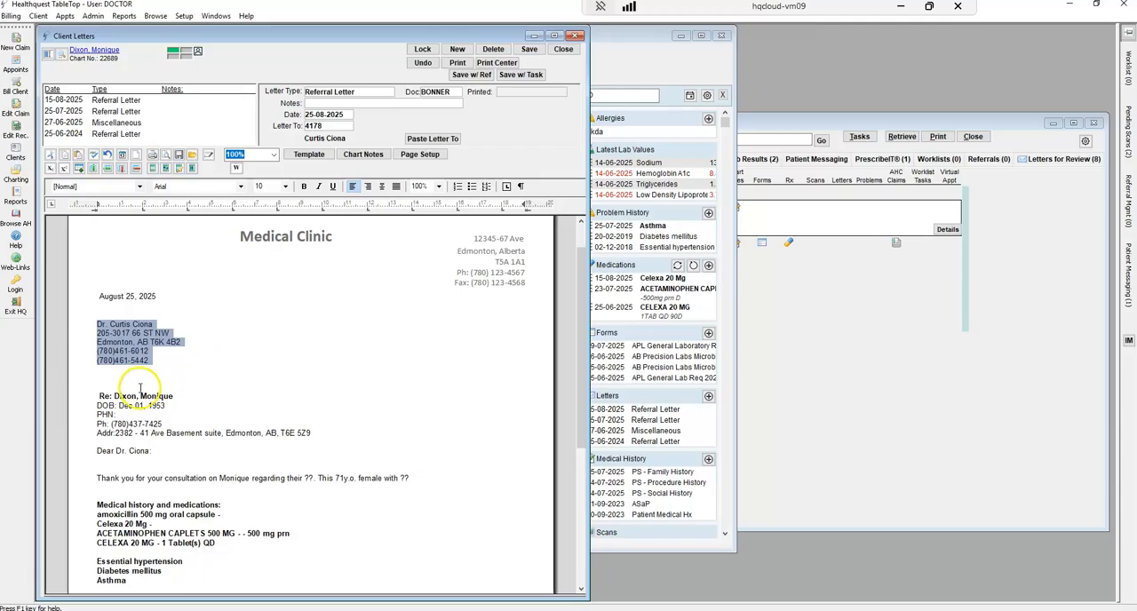
left_click_drag(91, 391, 90, 438)
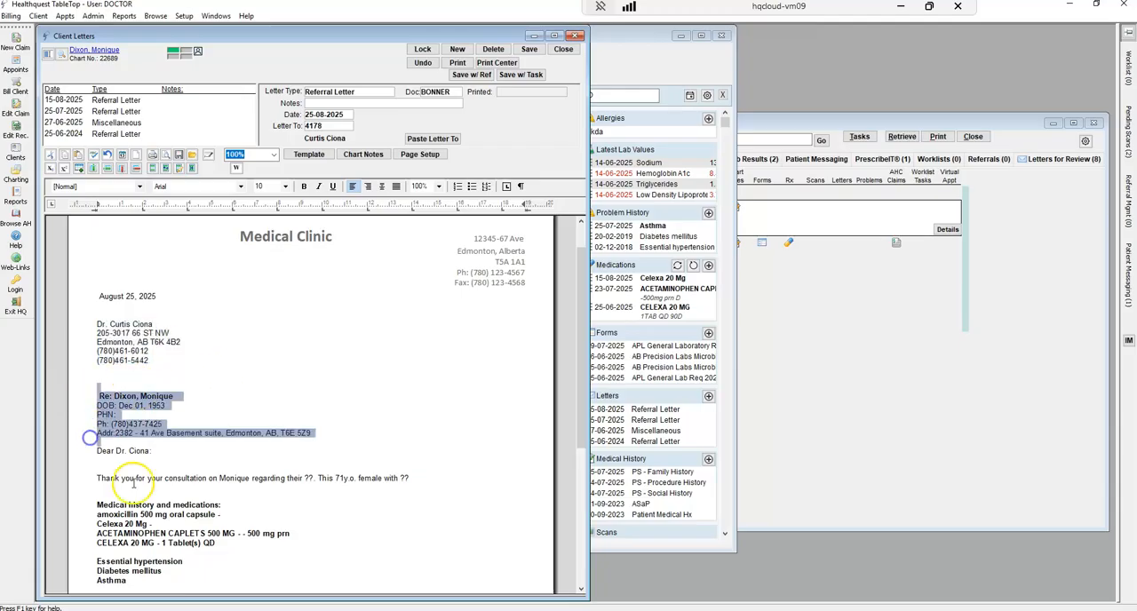
left_click(78, 478)
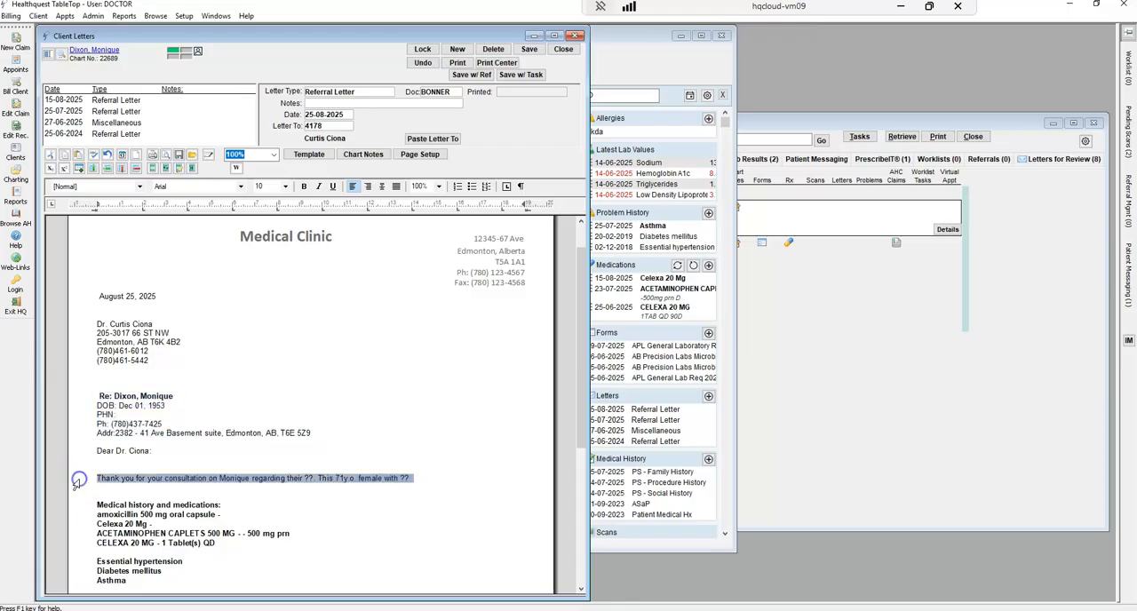
left_click(376, 512)
Step through the ?? placeholders in the letter's opening sentence without filling them, and save the letter
double_click(309, 479)
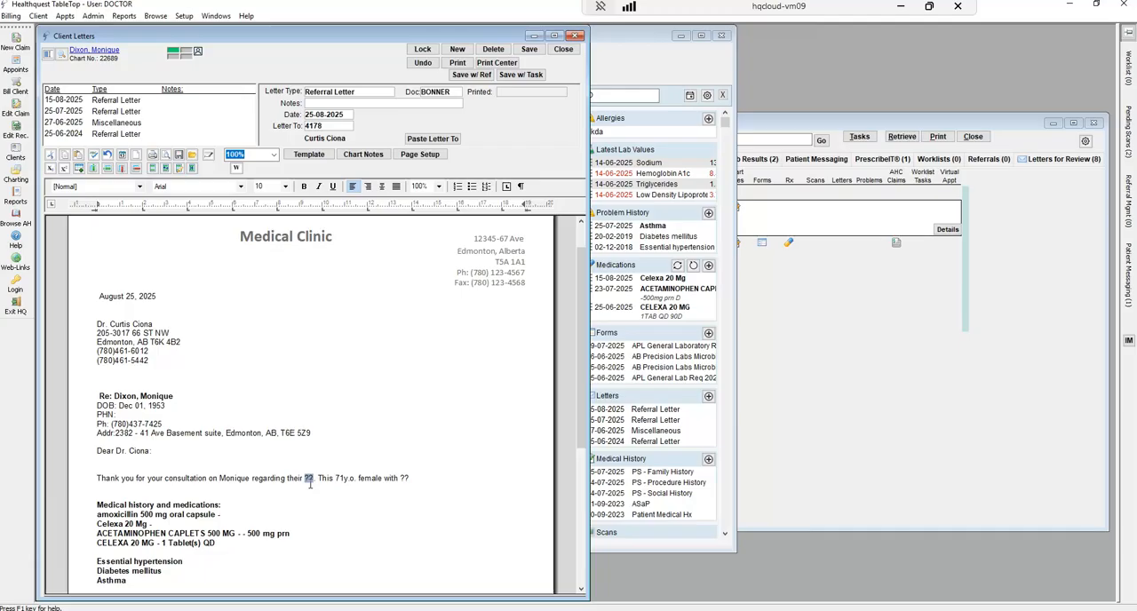
key("F3")
scroll(310, 480, "down", 5)
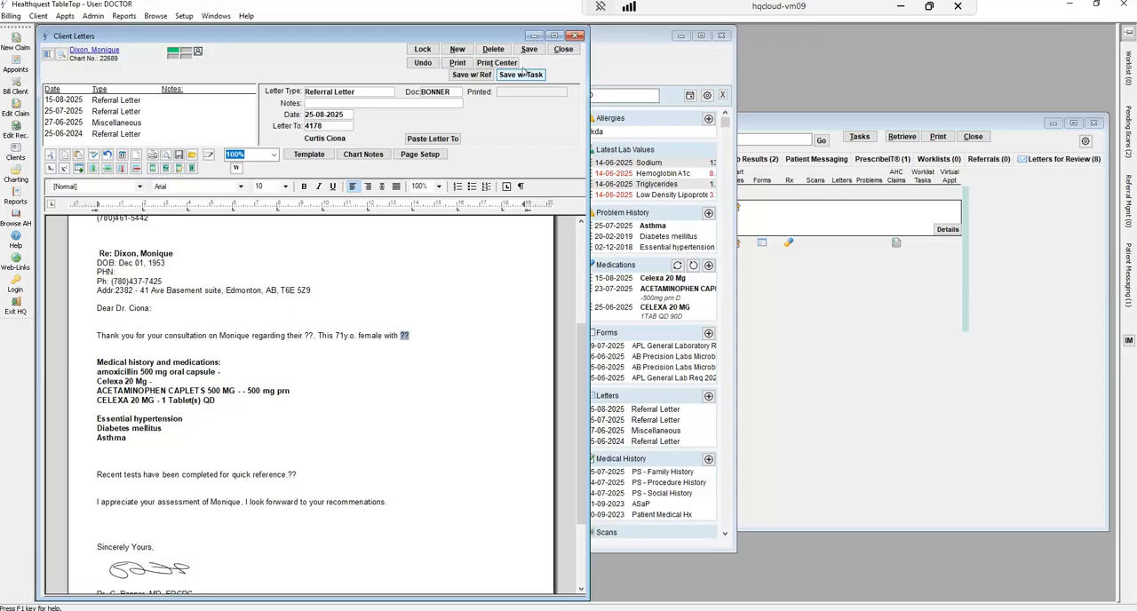
left_click(532, 53)
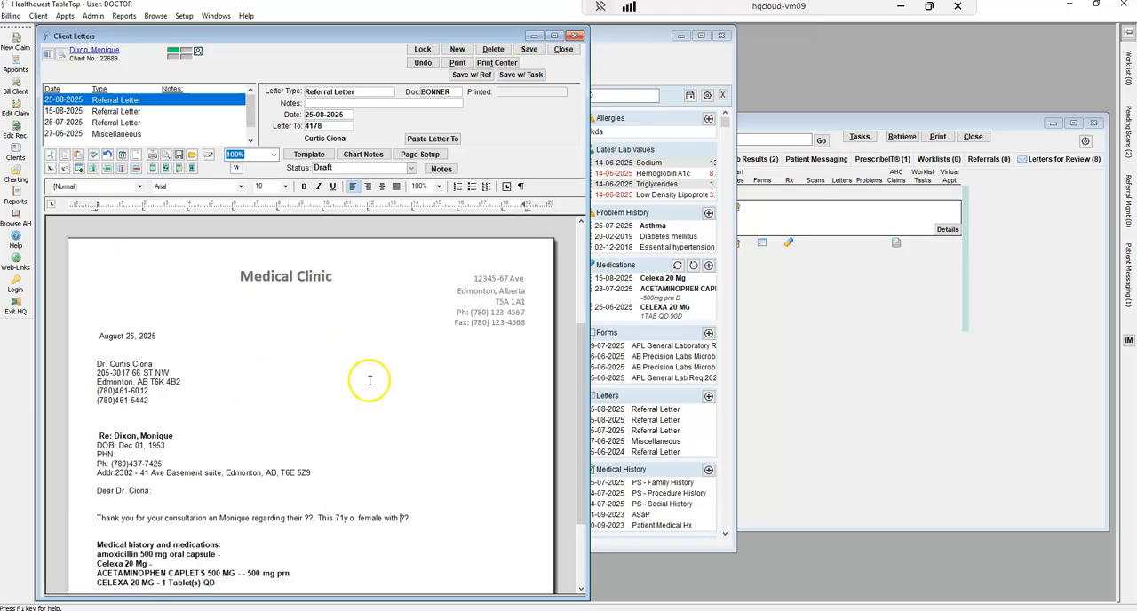
Insert the Jun 14, 2025 Hemoglobin A1c, Sodium and Lipid Panel results on the blank line below the letter's problem list
left_click_drag(582, 343, 579, 382)
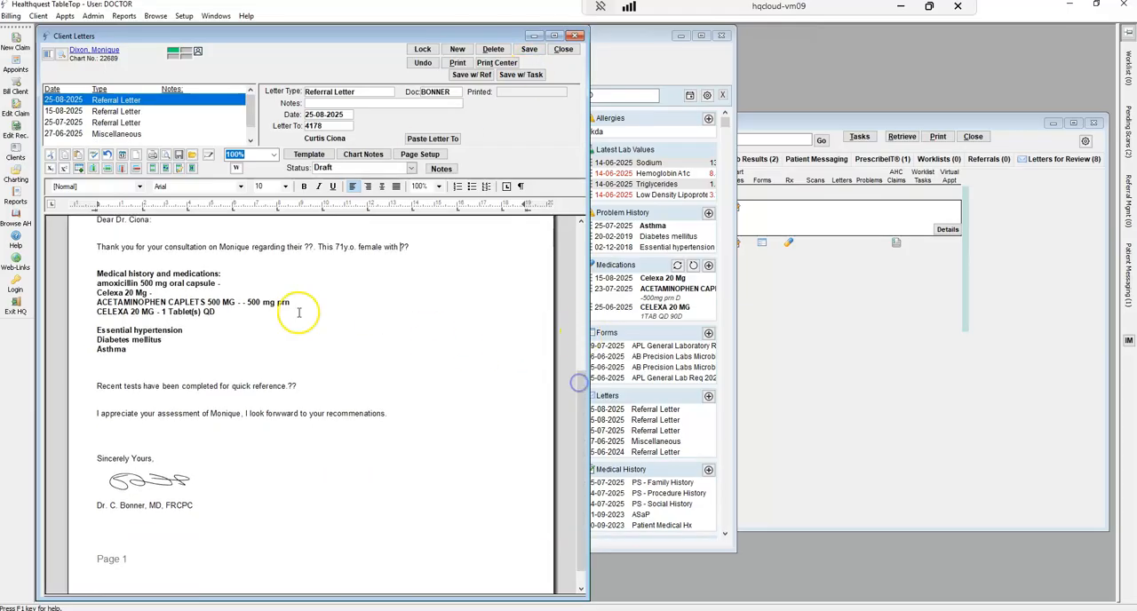
left_click(102, 367)
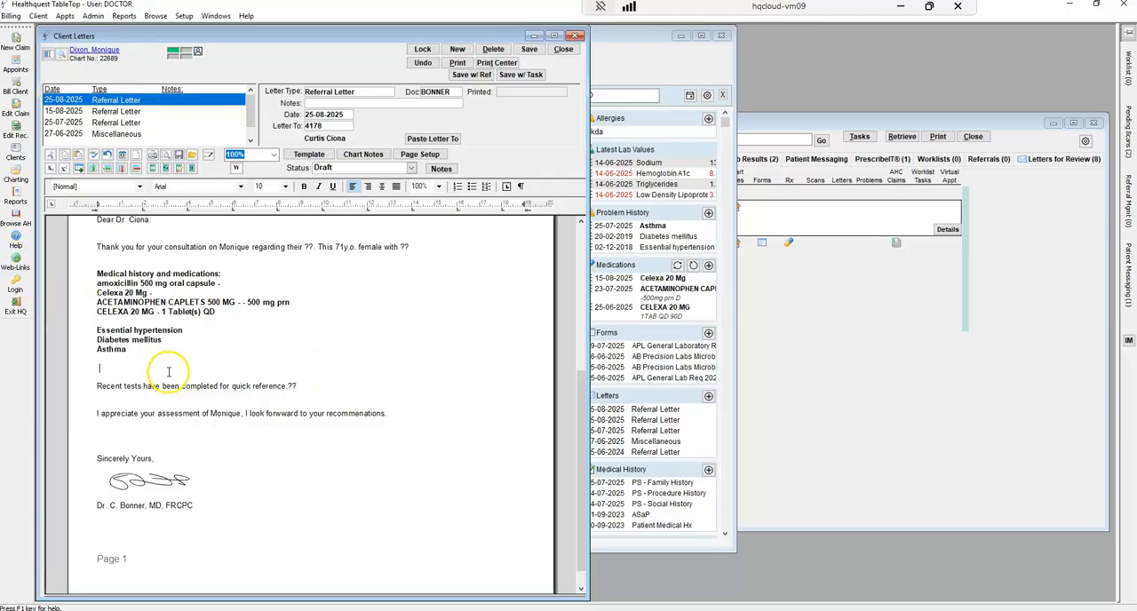
left_click(371, 155)
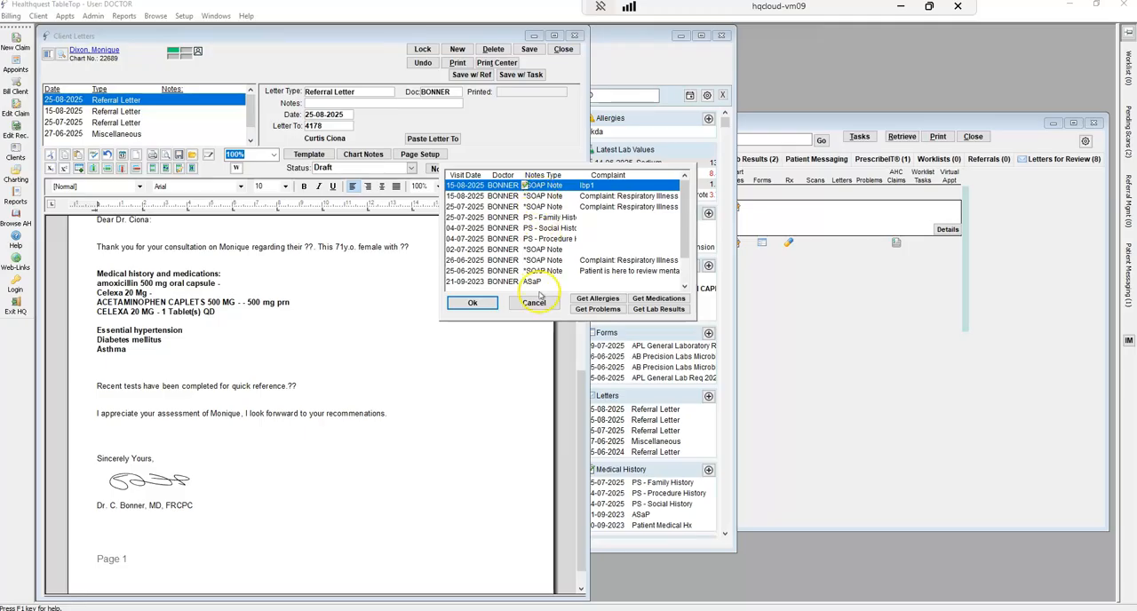
left_click(553, 197)
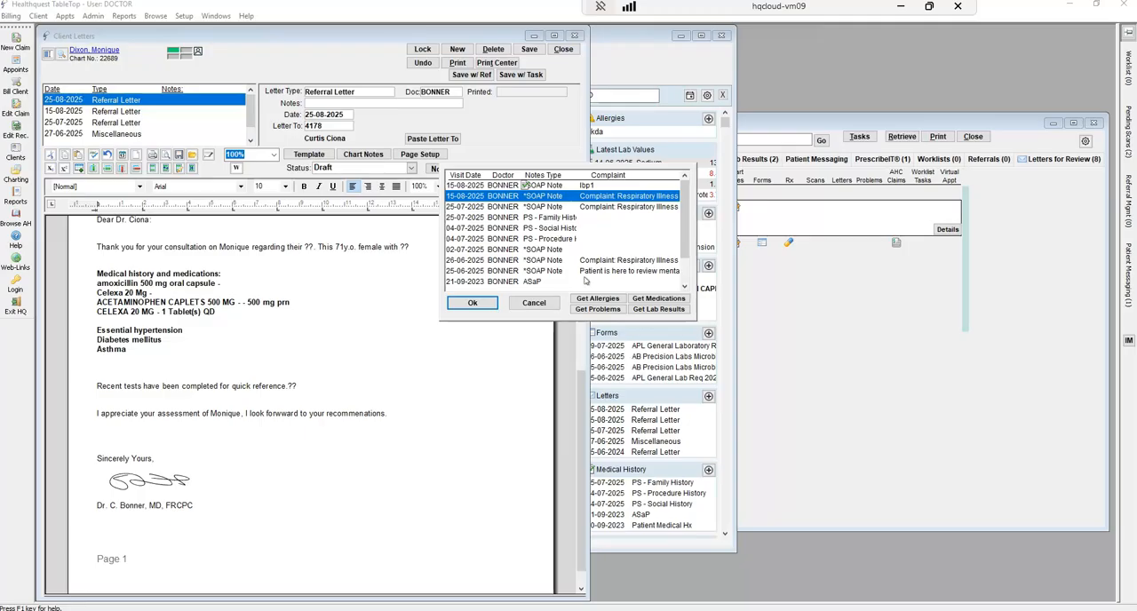
left_click(598, 300)
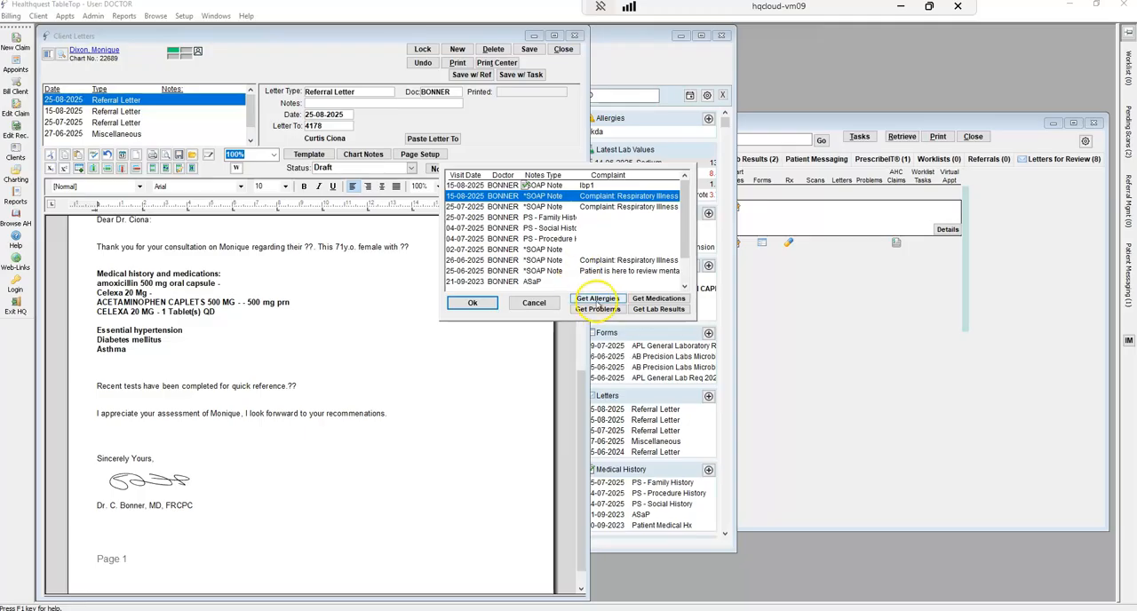
left_click(600, 310)
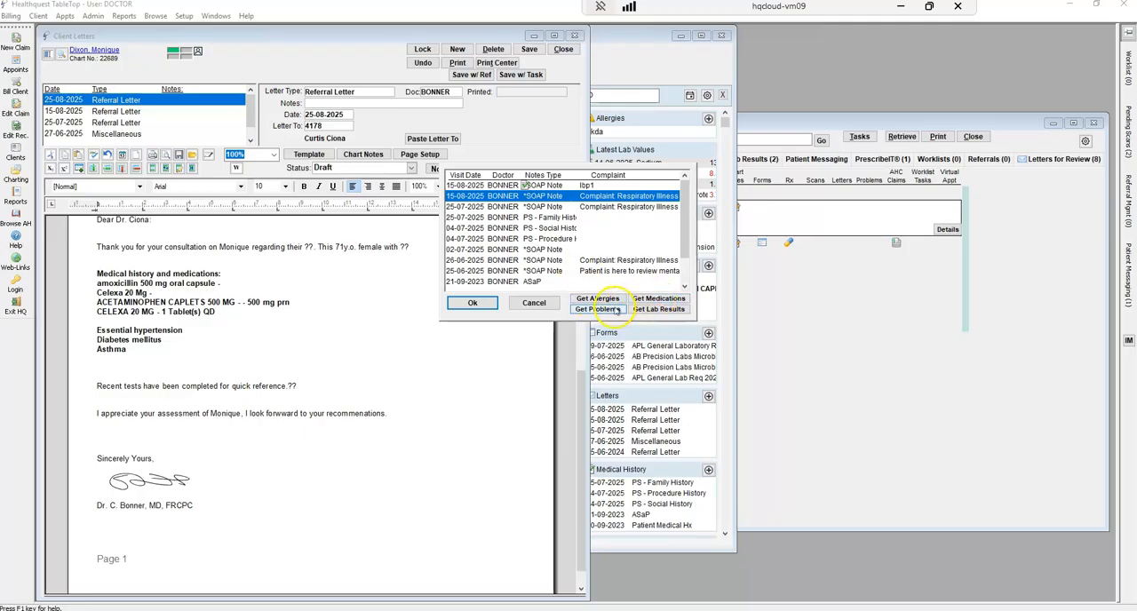
left_click(658, 310)
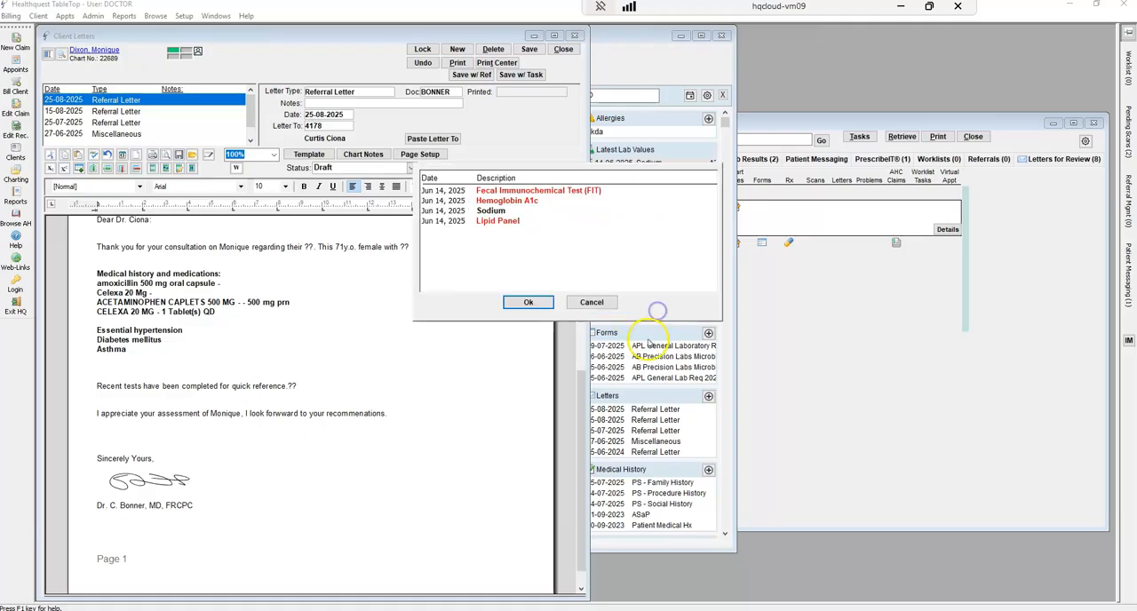
left_click_drag(511, 201, 513, 222)
left_click(530, 303)
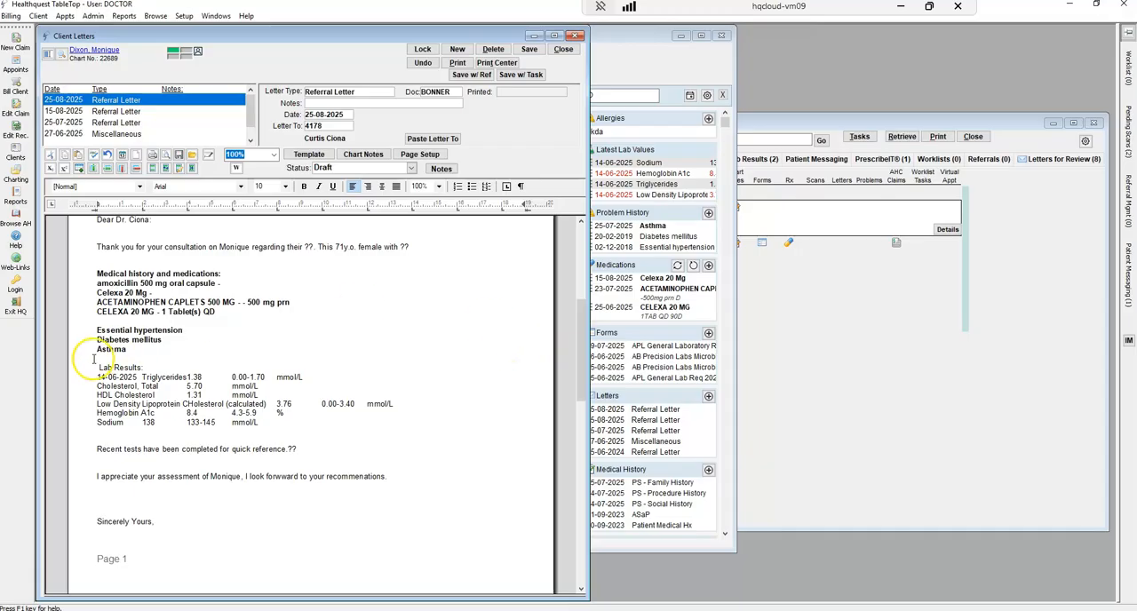
Check the inserted lab results and the letter's signature, and save the referral letter
left_click_drag(75, 365, 75, 419)
left_click_drag(580, 355, 580, 472)
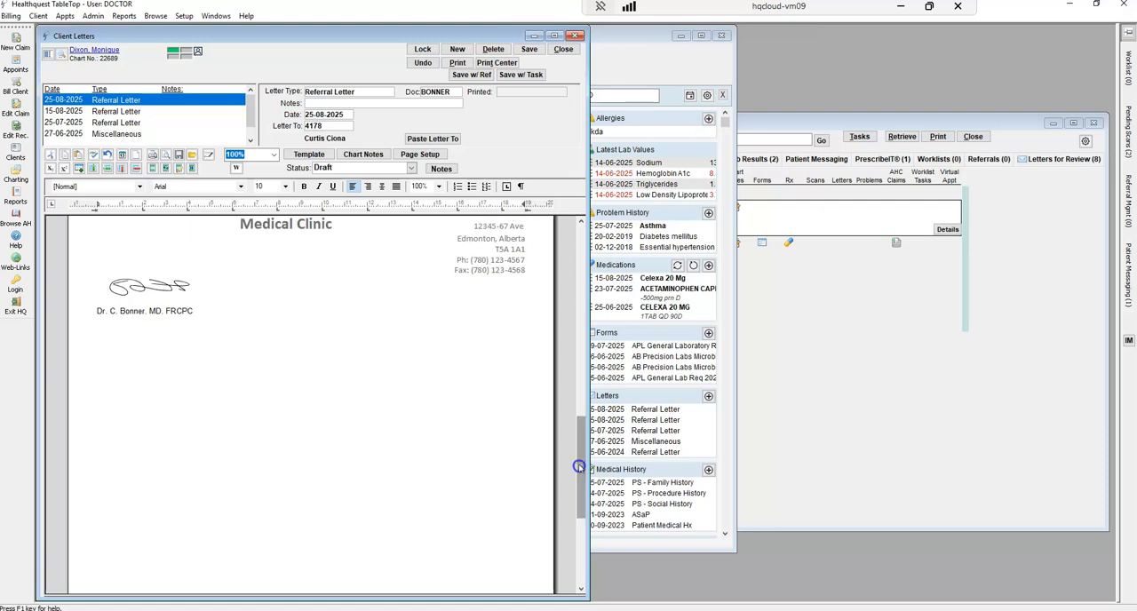
left_click(529, 49)
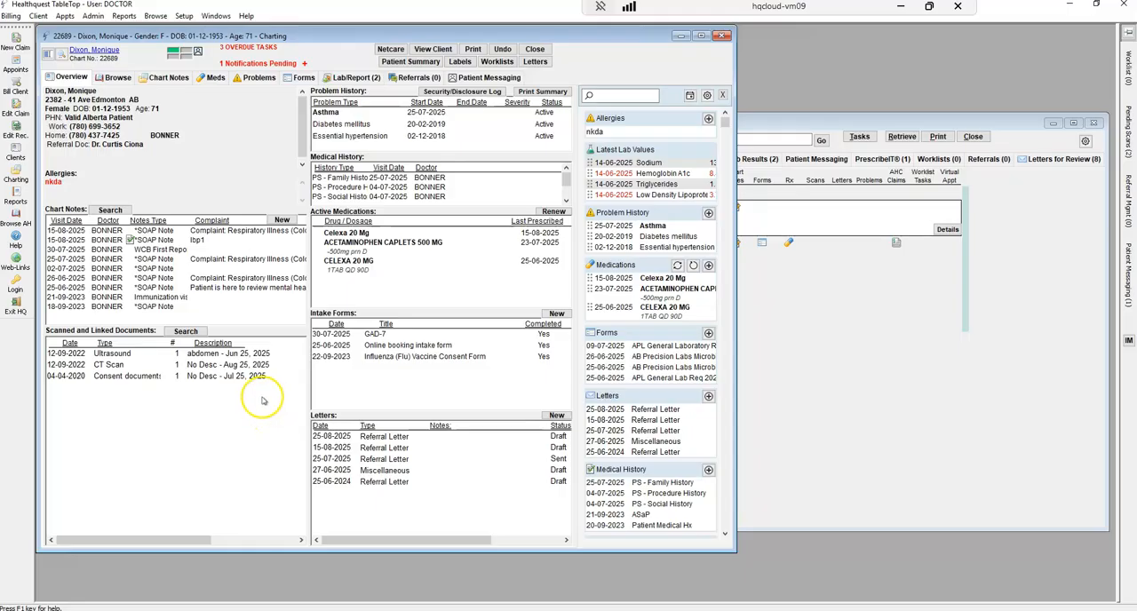
Browse the chart notes list, view the 15-08-2025 respiratory illness SOAP note within the chart, and return to the overview
left_click(149, 232)
left_click(150, 241)
left_click(152, 259)
left_click(156, 290)
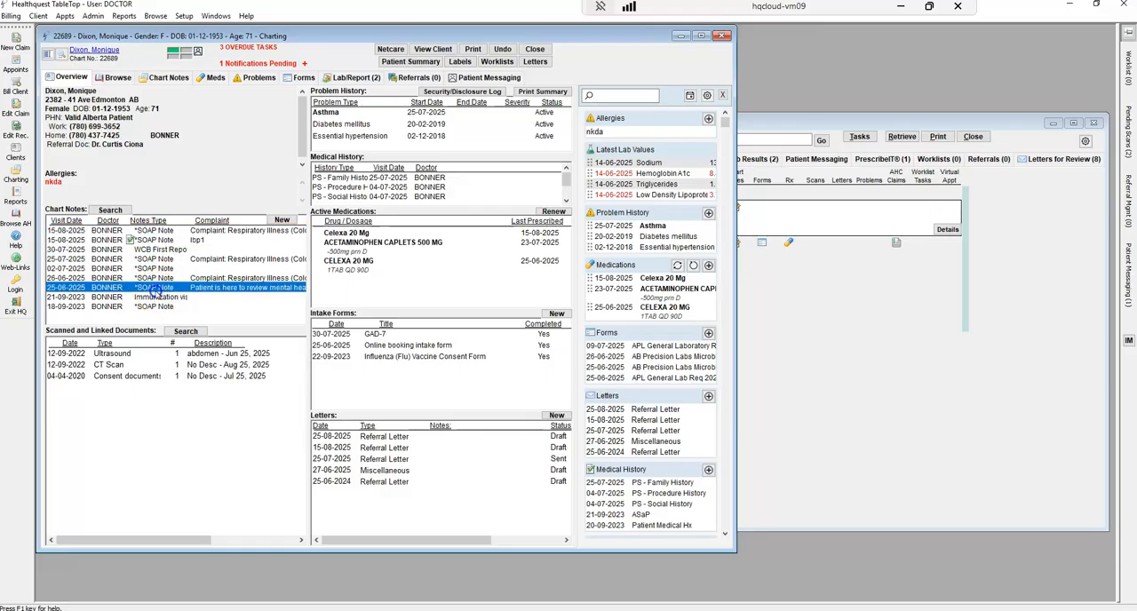
double_click(154, 233)
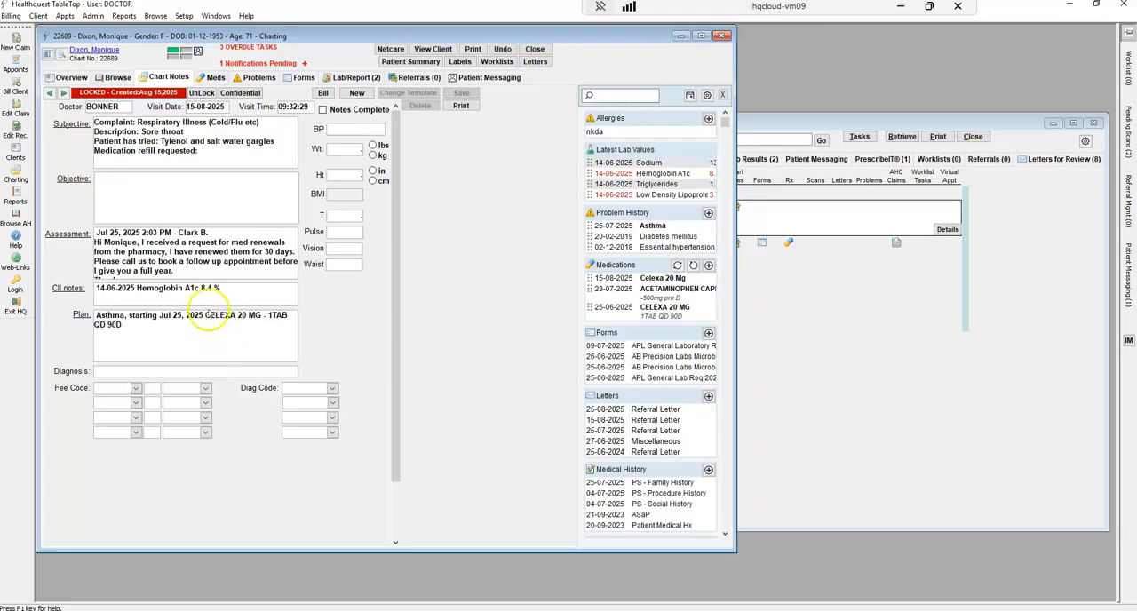
left_click(71, 78)
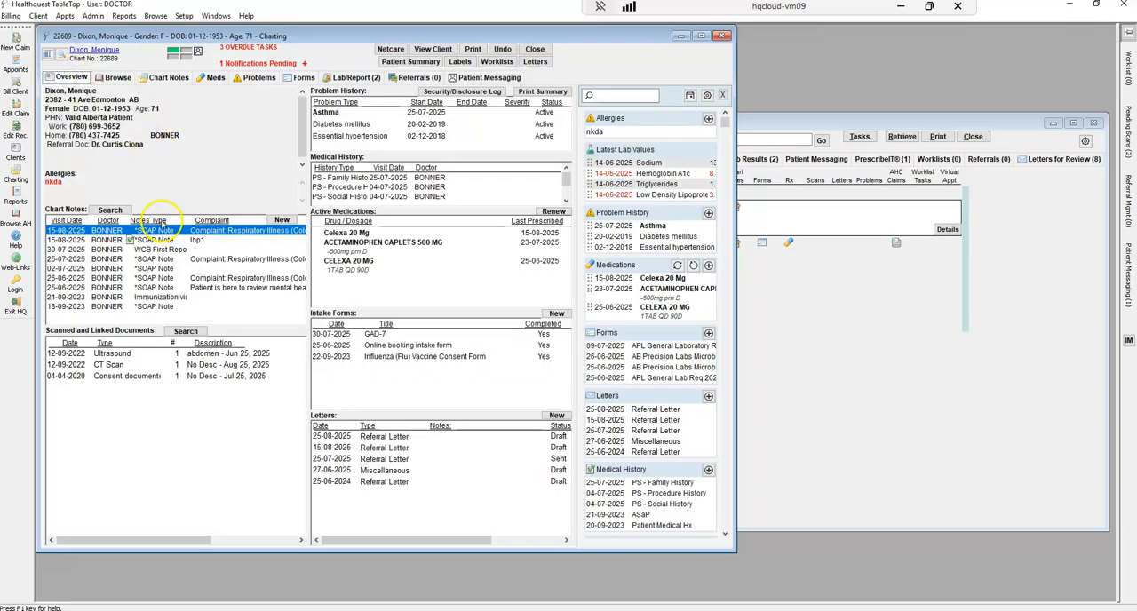
View the 15-08-2025 respiratory illness SOAP note in a separate window placed beside the chart, and close it
double_click(157, 232)
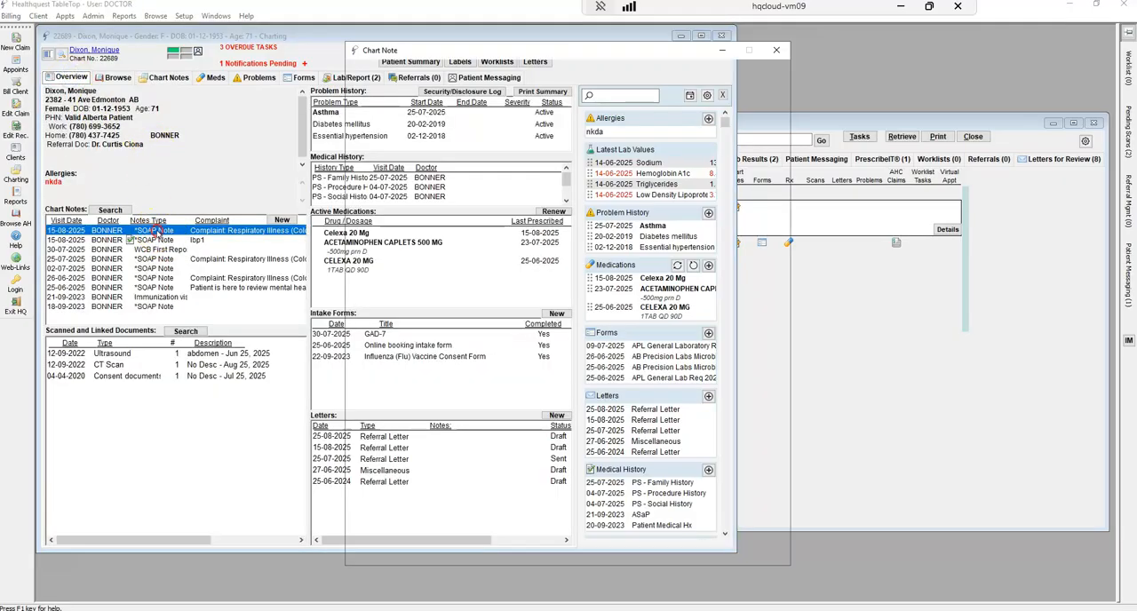
left_click_drag(420, 33, 799, 36)
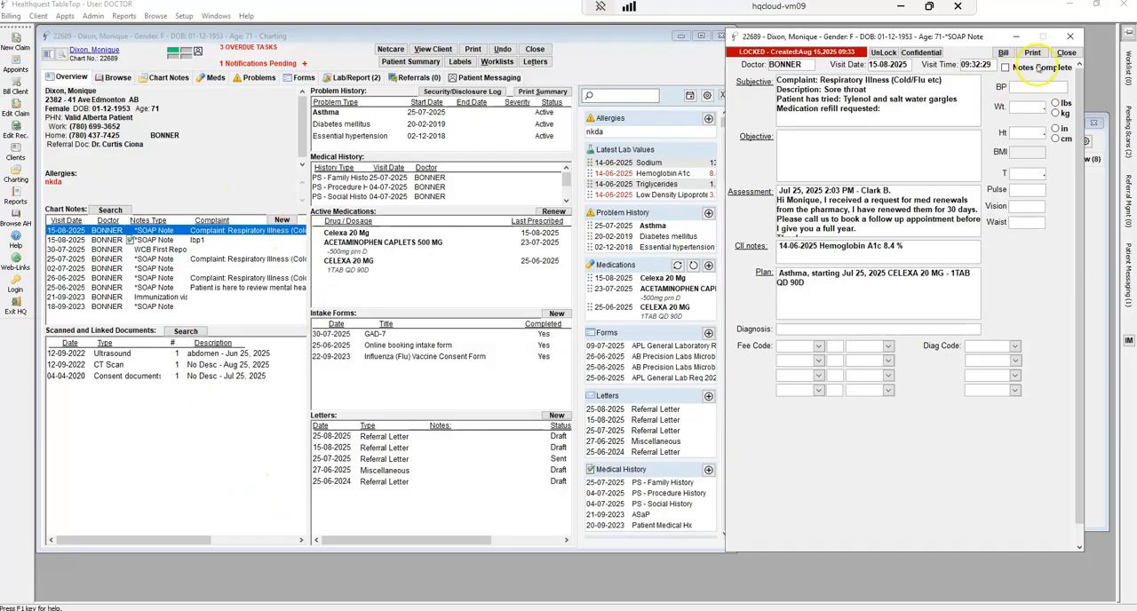
left_click(1066, 53)
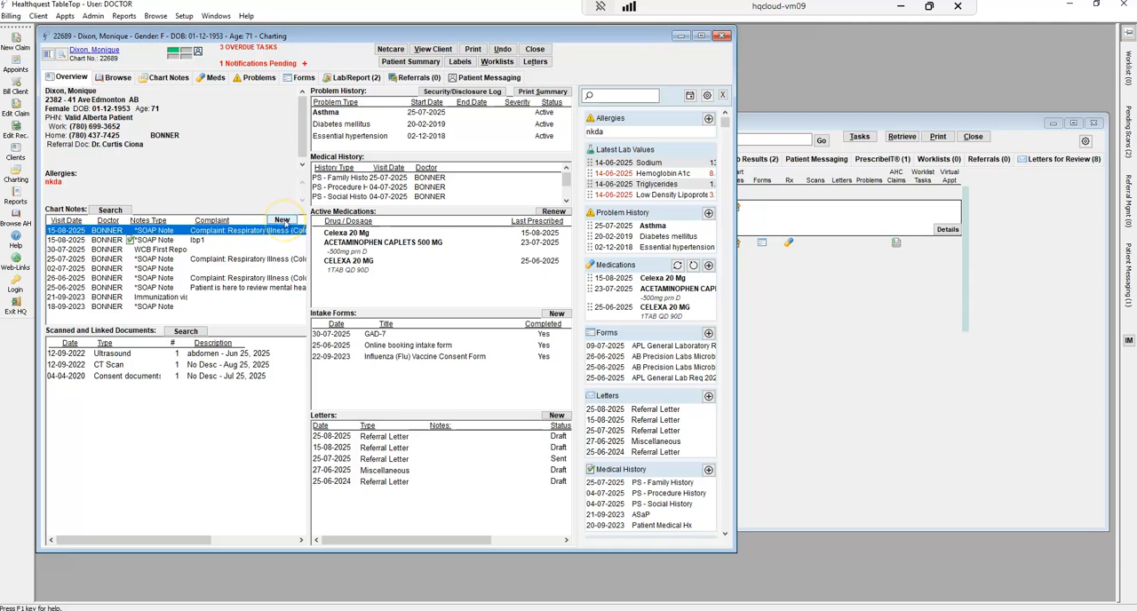
Look over the new chart note choices without creating a note, and view the scanned abdomen ultrasound document
left_click(283, 222)
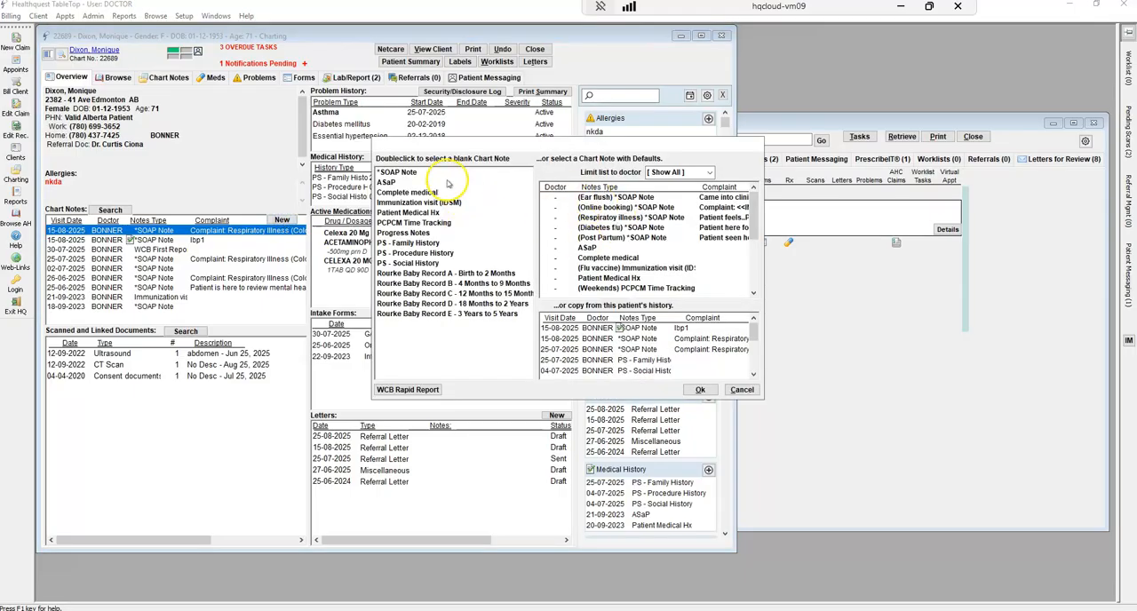
left_click(742, 390)
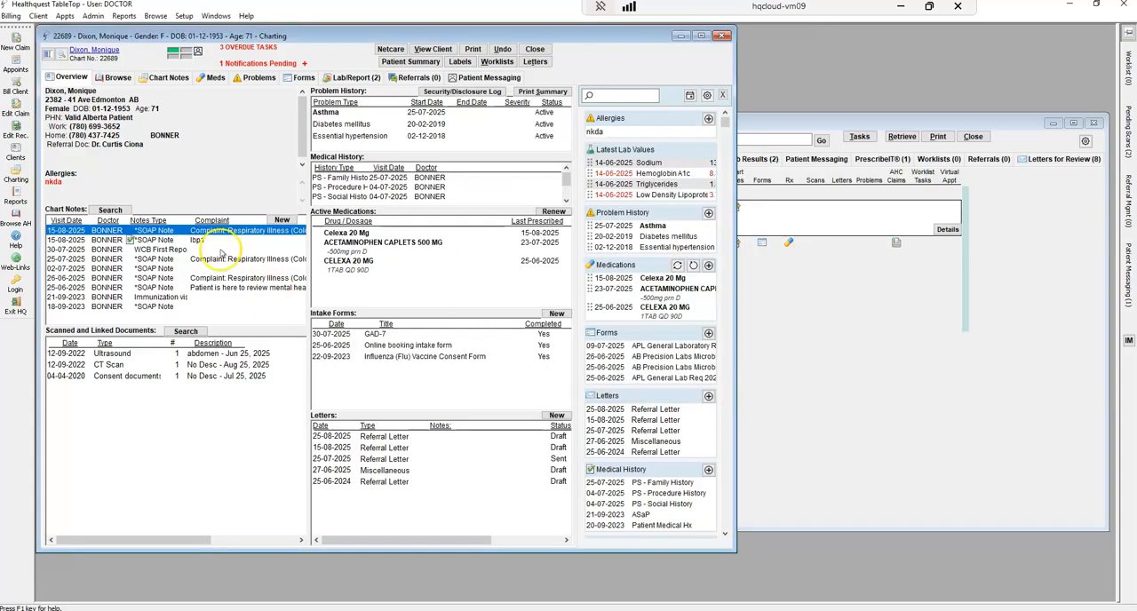
double_click(203, 355)
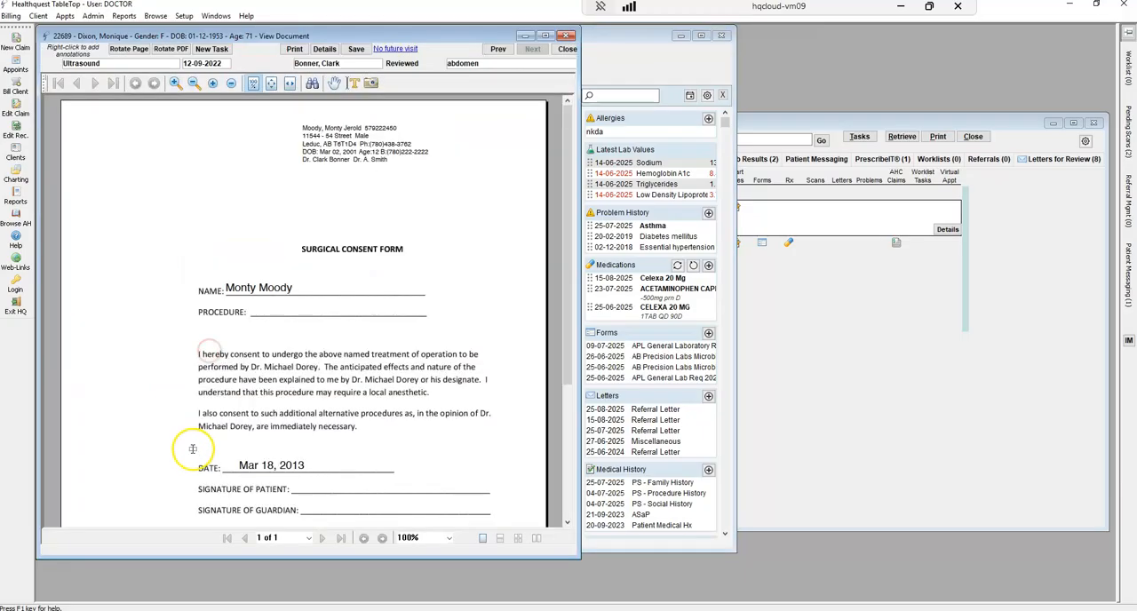
left_click(566, 50)
Highlight the sent 25-07-2025 referral letter and browse the GAD-7, online booking and influenza vaccine consent intake forms
left_click(391, 459)
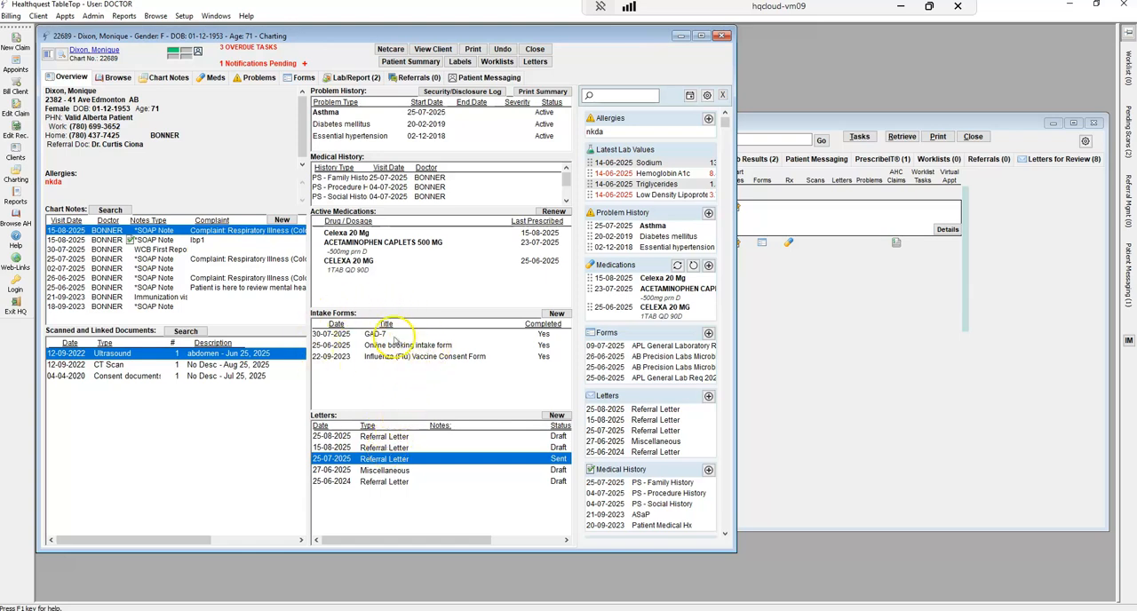
left_click(393, 334)
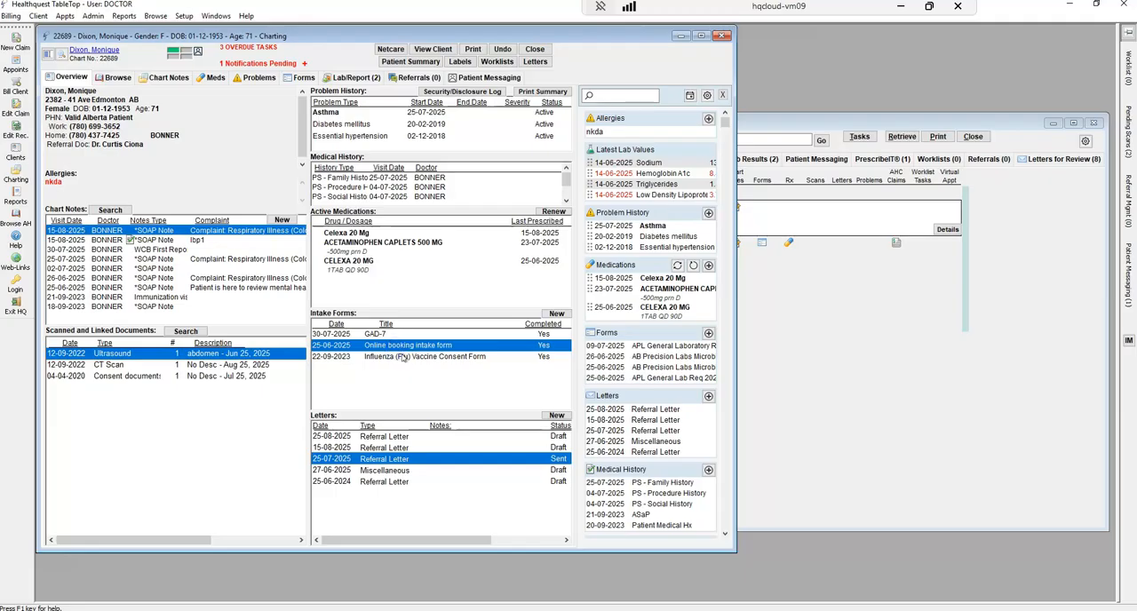
left_click(401, 356)
left_click(404, 346)
left_click(452, 359)
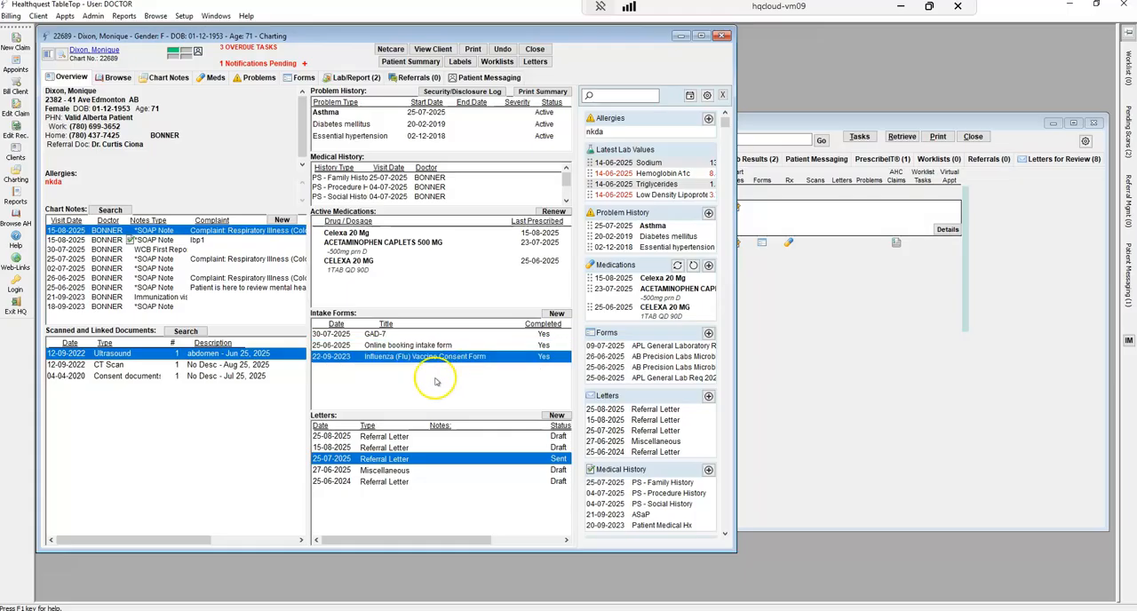
Open the 30-07-2025 GAD-7 intake form, read through its answers and total score, and return to the chart overview
left_click(389, 335)
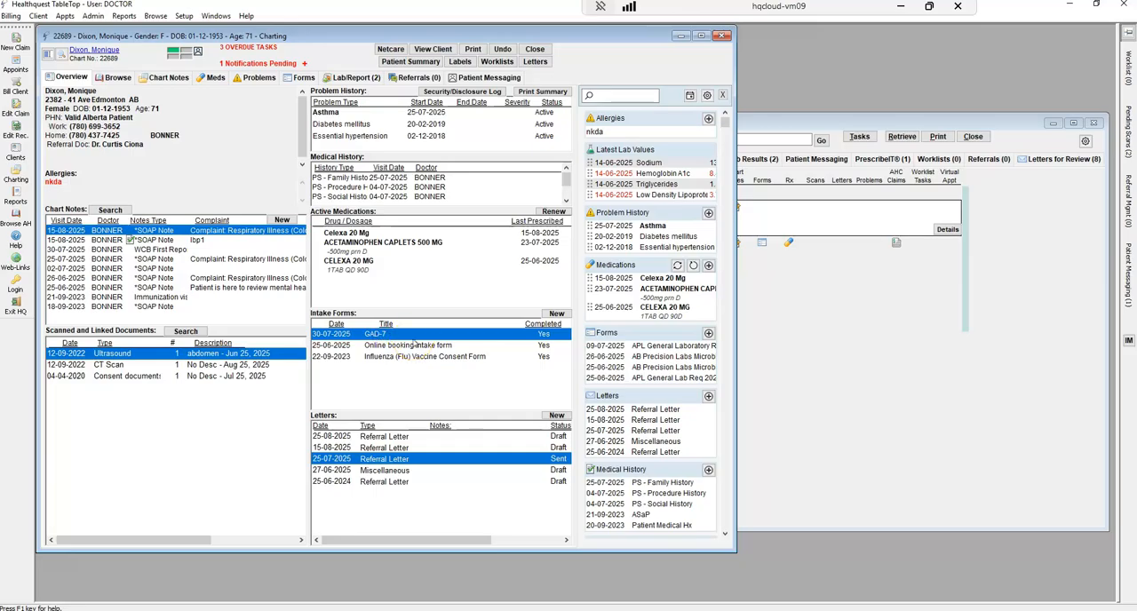
double_click(388, 337)
left_click_drag(562, 222, 570, 303)
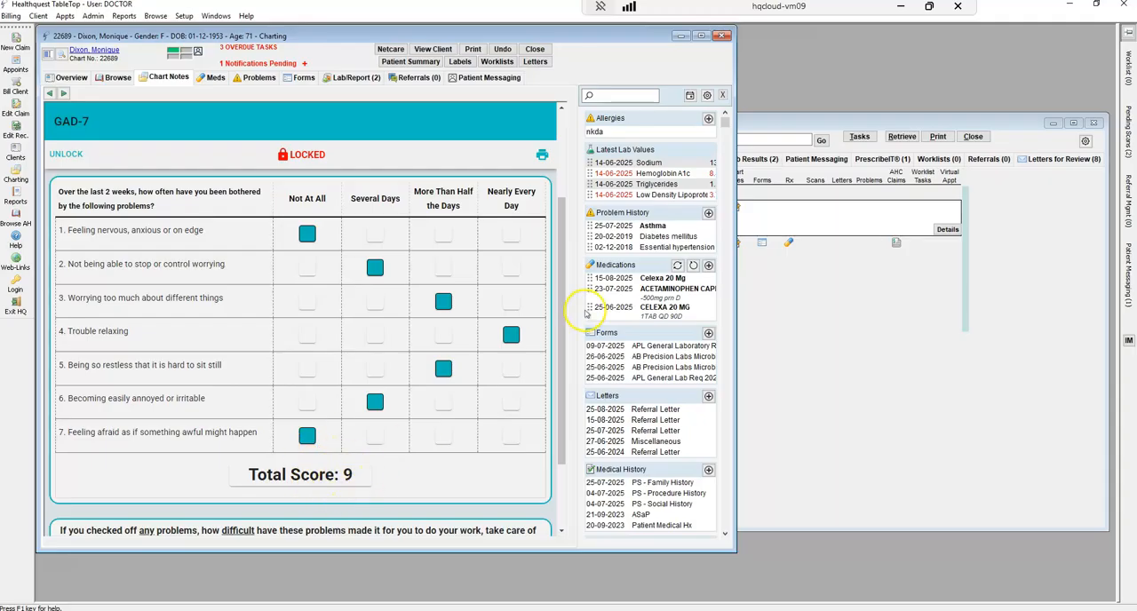
left_click_drag(564, 330, 563, 403)
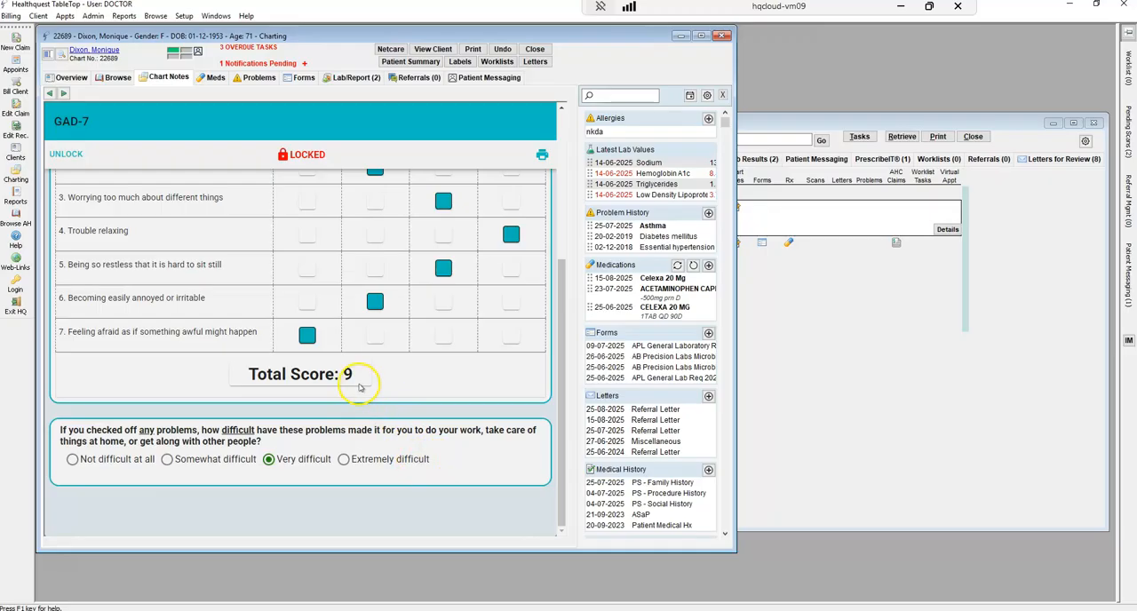
left_click_drag(562, 417, 574, 325)
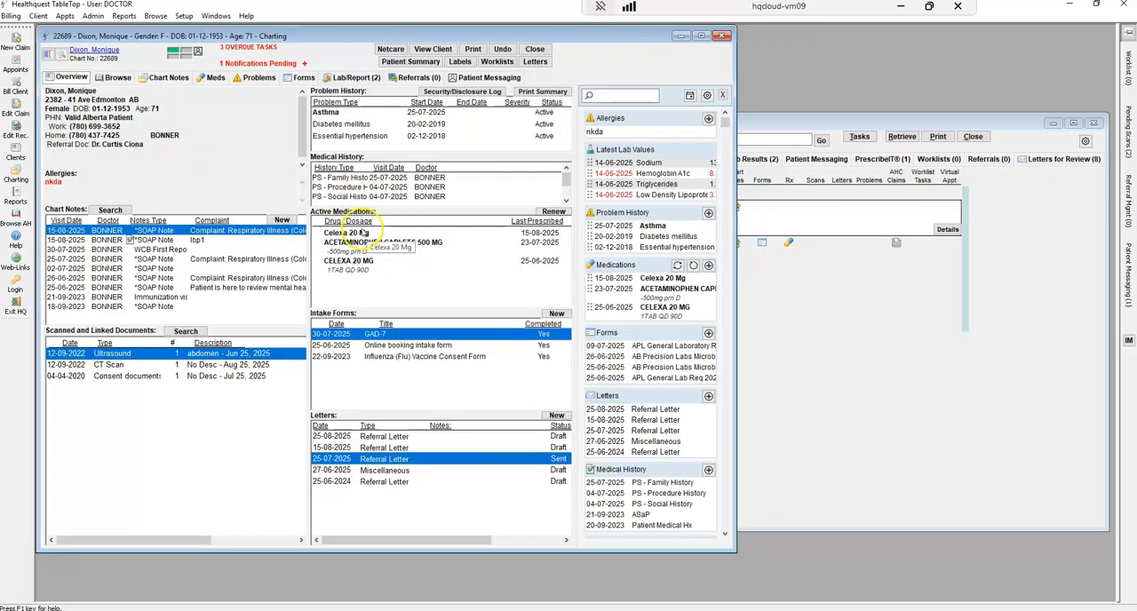
Select Celexa 20 Mg and the Acetaminophen caplets among the active medications and look over the renewal options without renewing
left_click(362, 233)
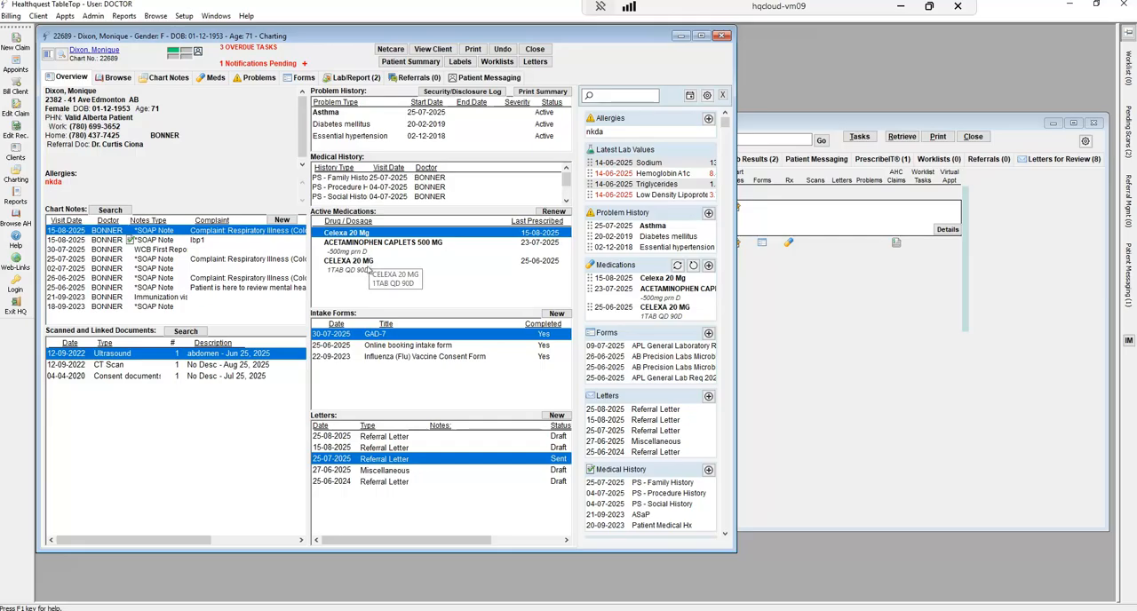
left_click(372, 245)
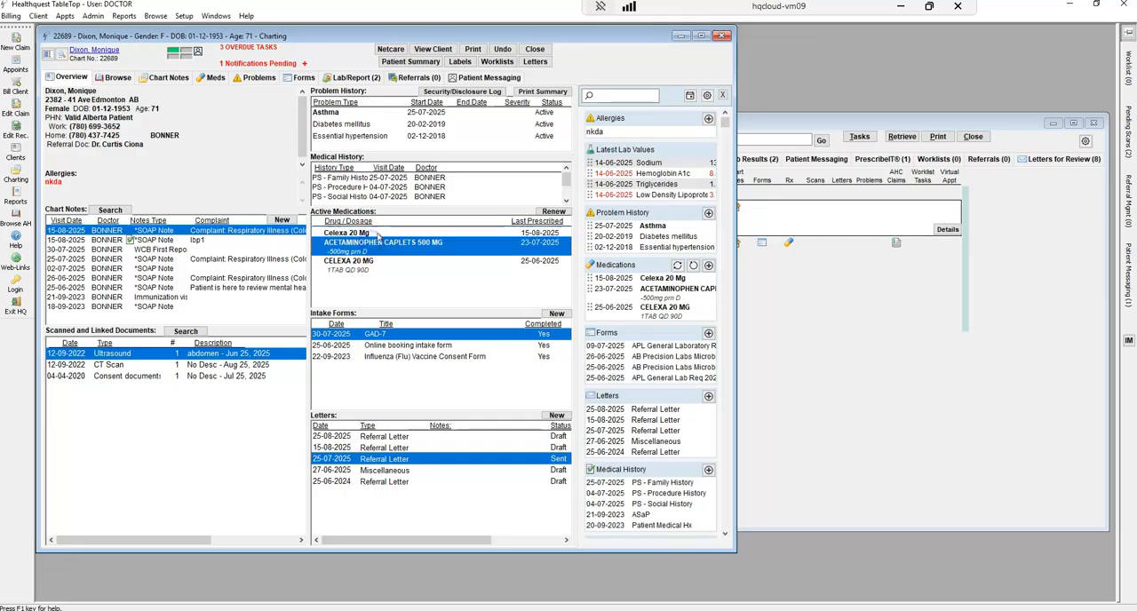
left_click(558, 211)
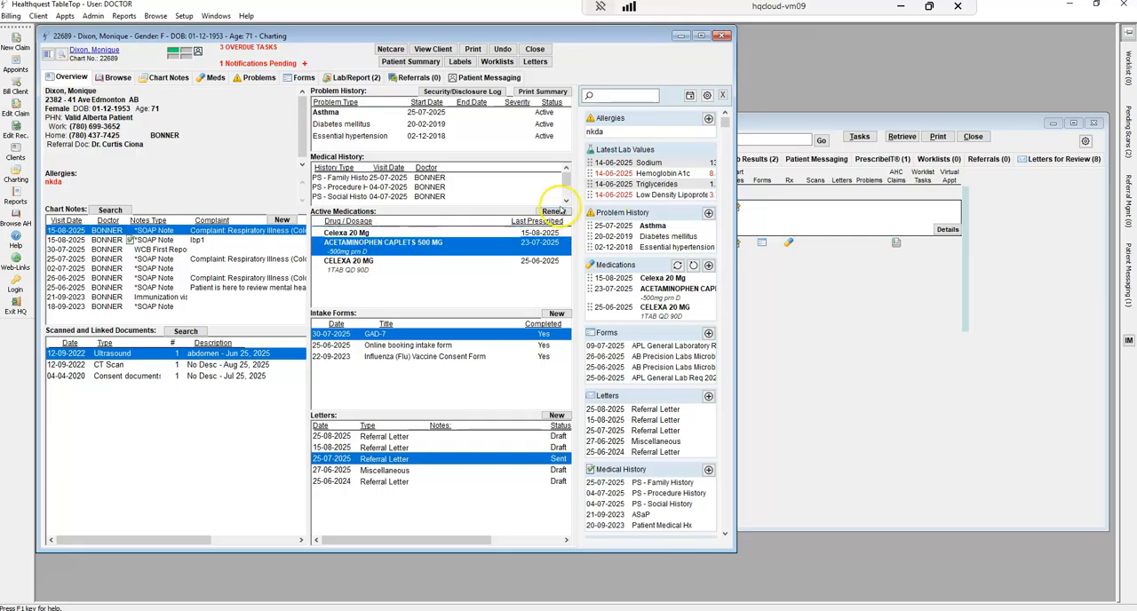
left_click(558, 211)
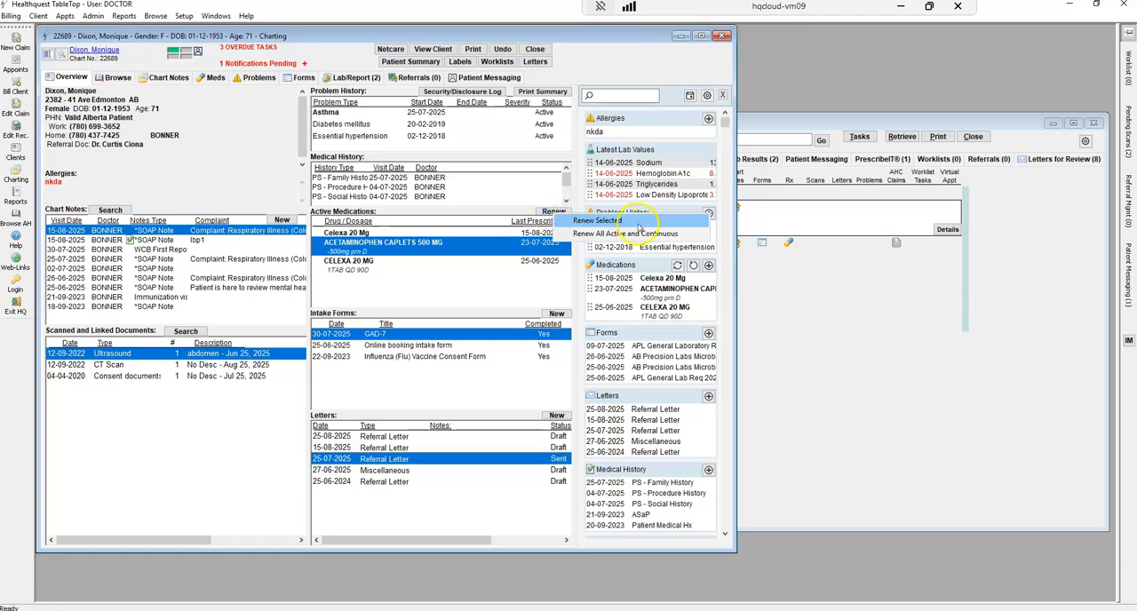
left_click(637, 223)
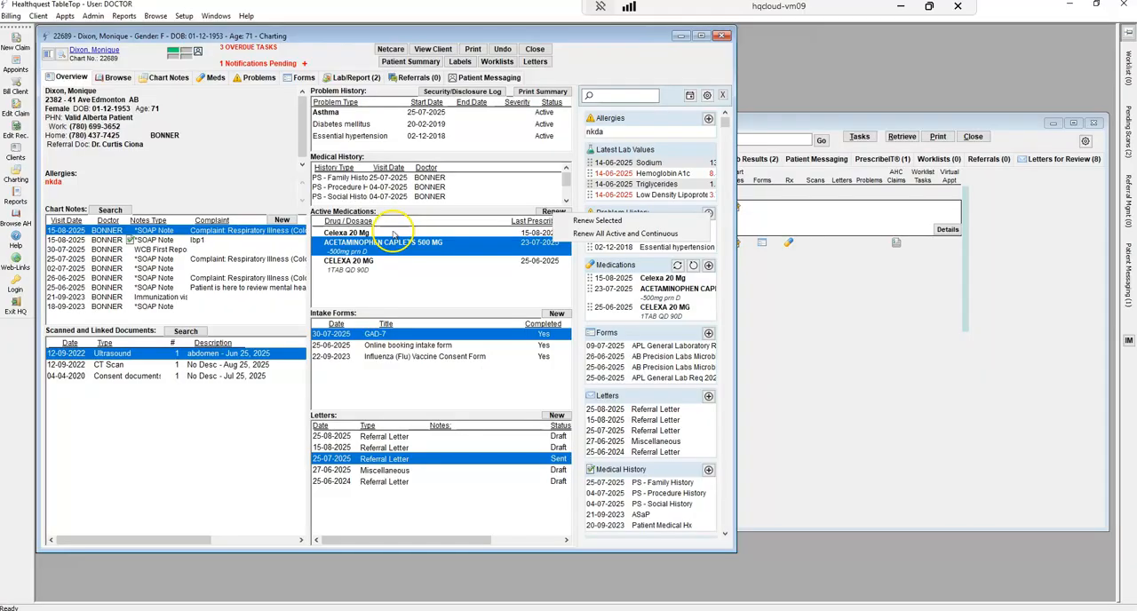
left_click(391, 232, "ctrl")
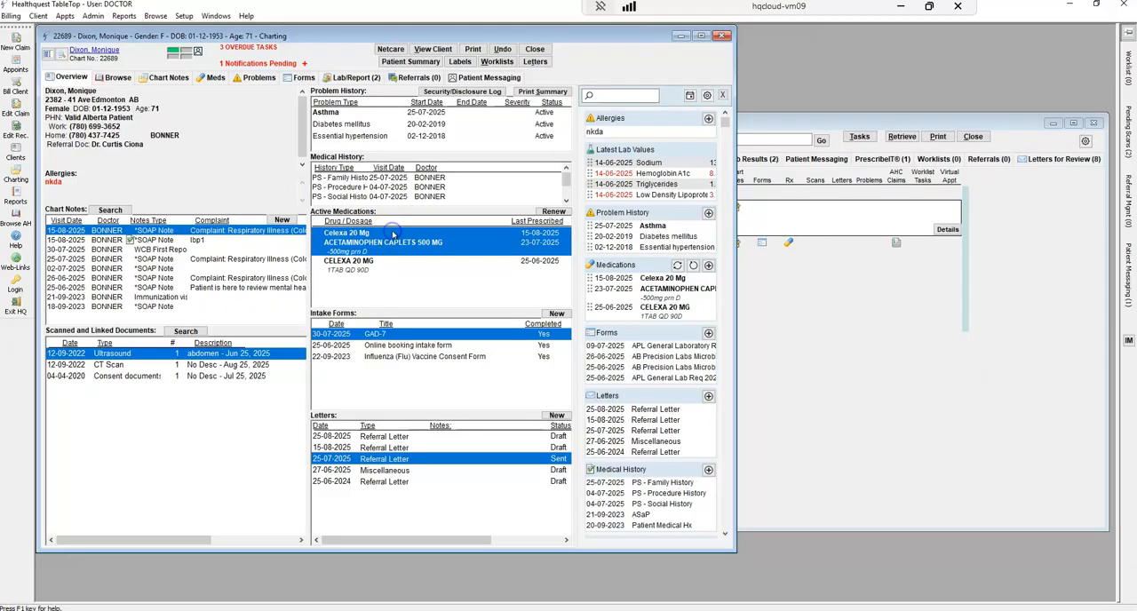
left_click(567, 212)
left_click(596, 222)
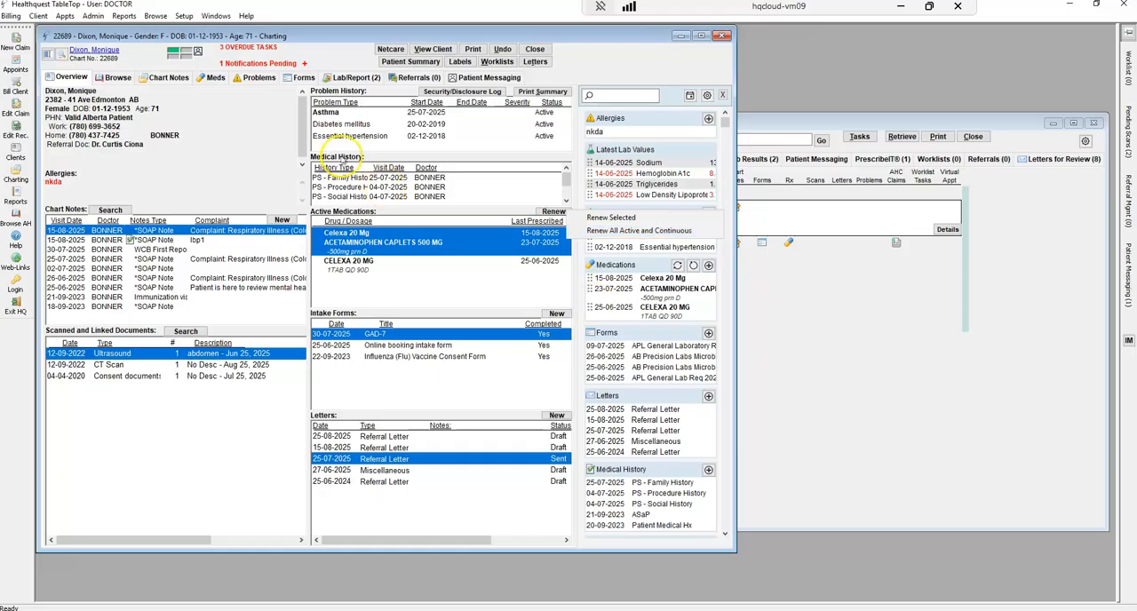
Open the 25-07-2025 family history record and add a blank relative entry below the mother's diabetes entry
mouse_move(566, 181)
left_mouse_down()
mouse_move(566, 193)
mouse_move(572, 167)
left_mouse_up()
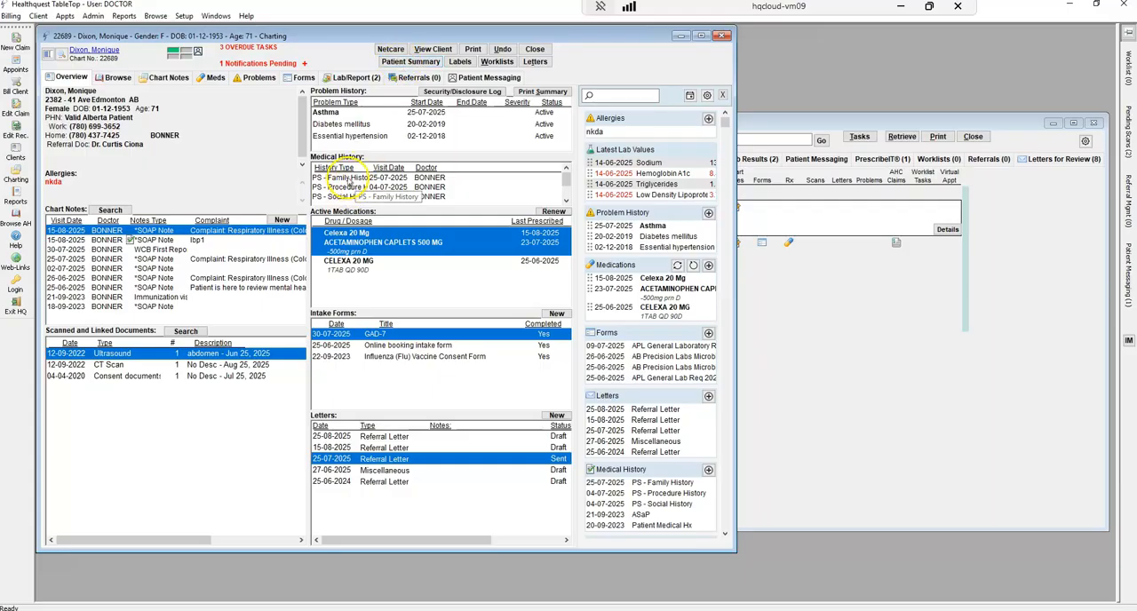
double_click(348, 178)
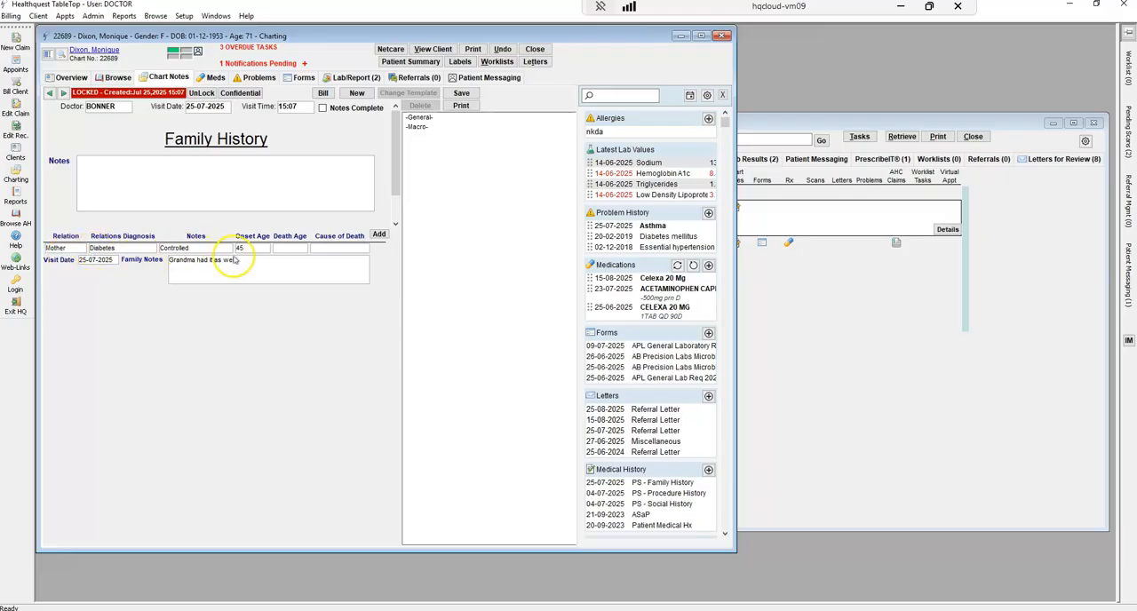
left_click(379, 235)
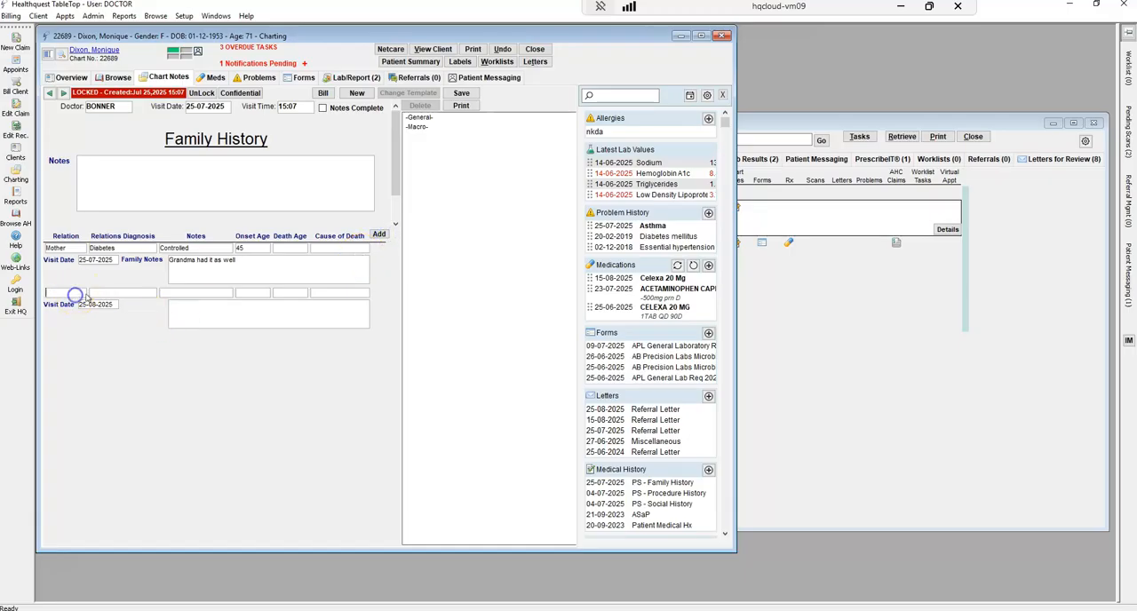
left_click(184, 298)
Add a blank entry to the 04-07-2025 procedure history, view the 04-07-2025 social history, and return to the chart overview
double_click(360, 188)
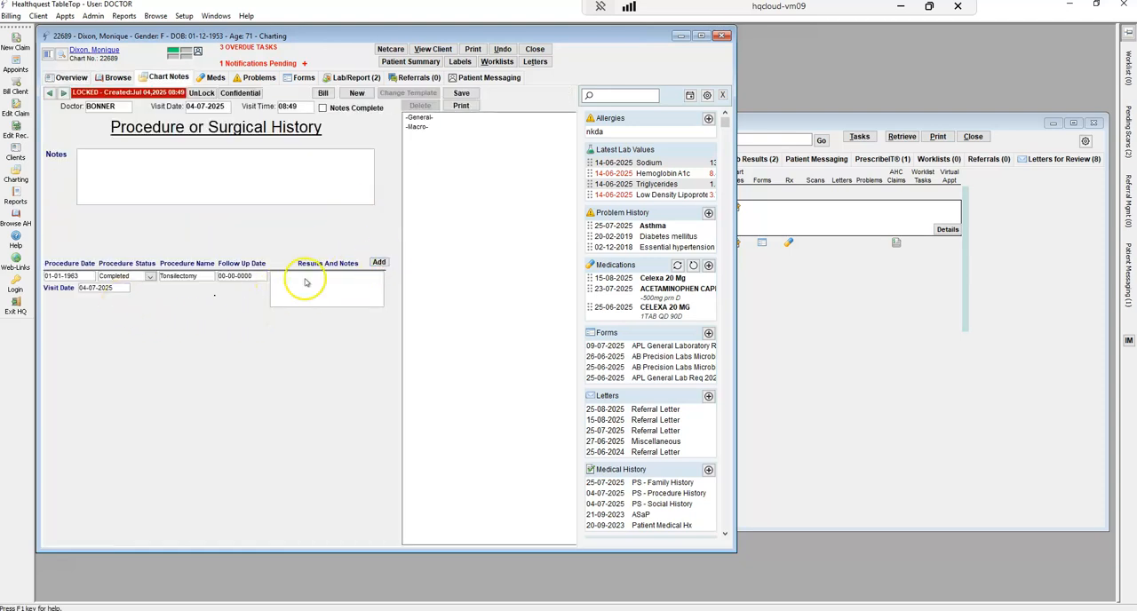
left_click(379, 262)
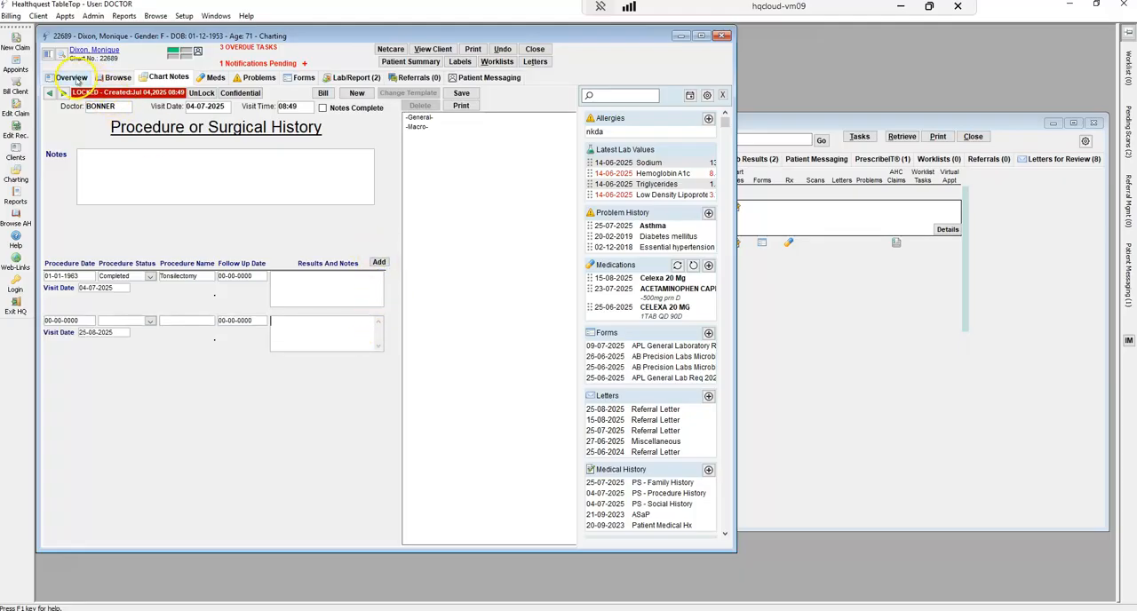
left_click(73, 78)
left_click(352, 200)
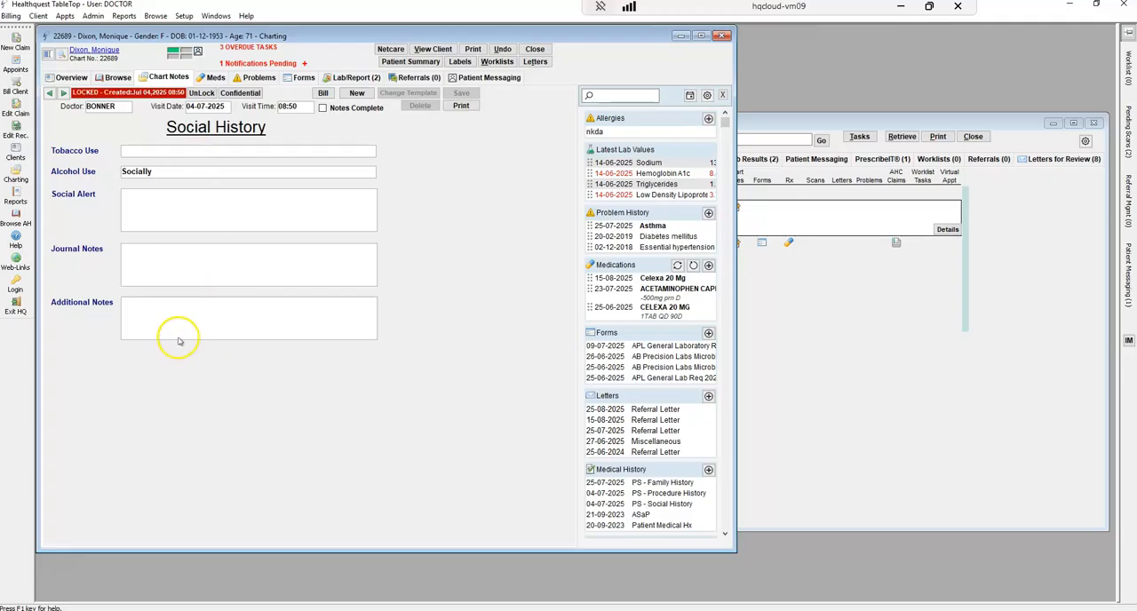
left_click(76, 79)
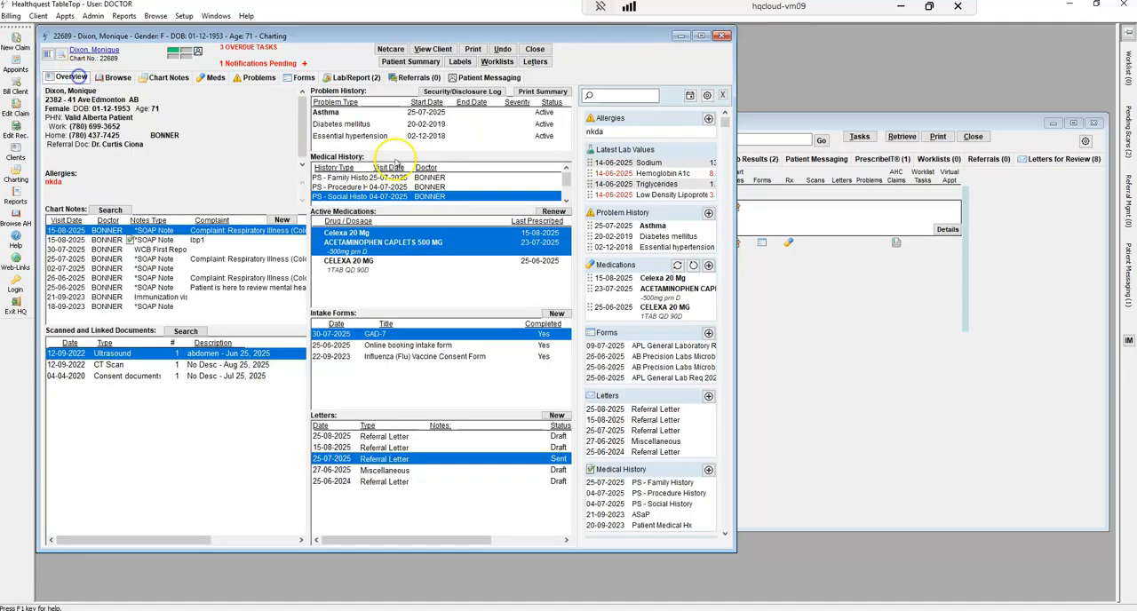
Review the 21-09-2023 ASaP screening form in a window beside the chart and the 15-08-2025 SOAP note, and close the form
left_click(565, 203)
left_click(565, 203)
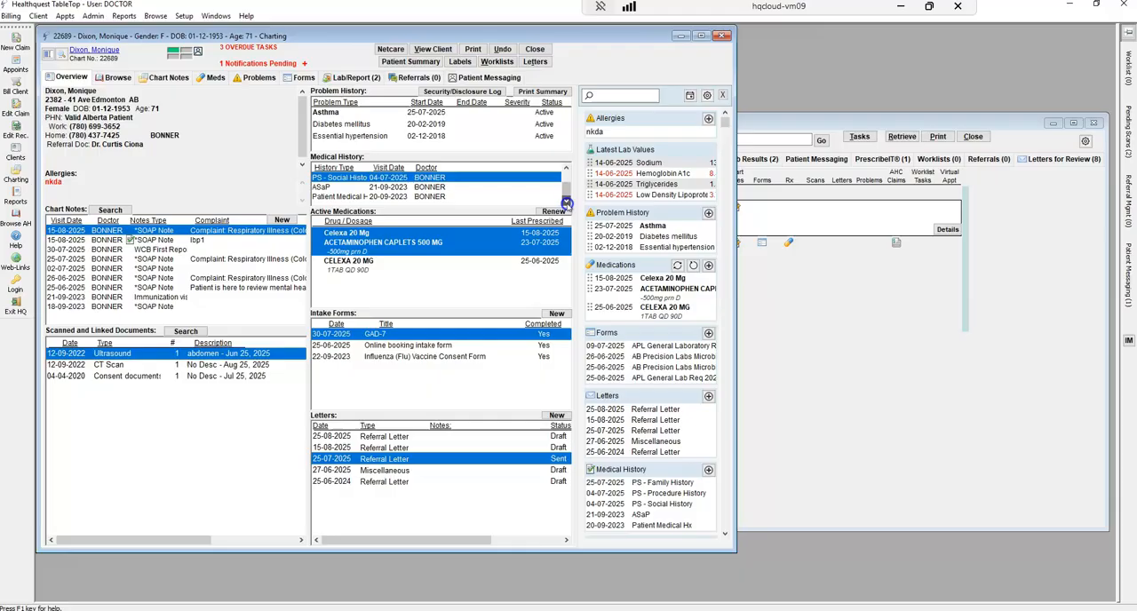
double_click(327, 188)
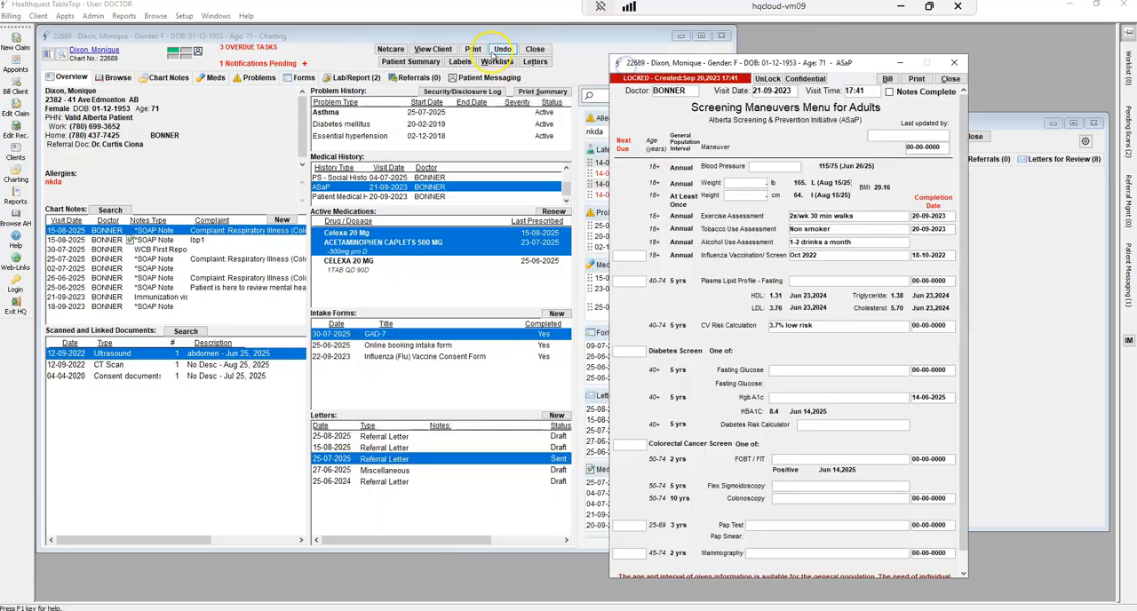
left_click_drag(676, 64, 804, 46)
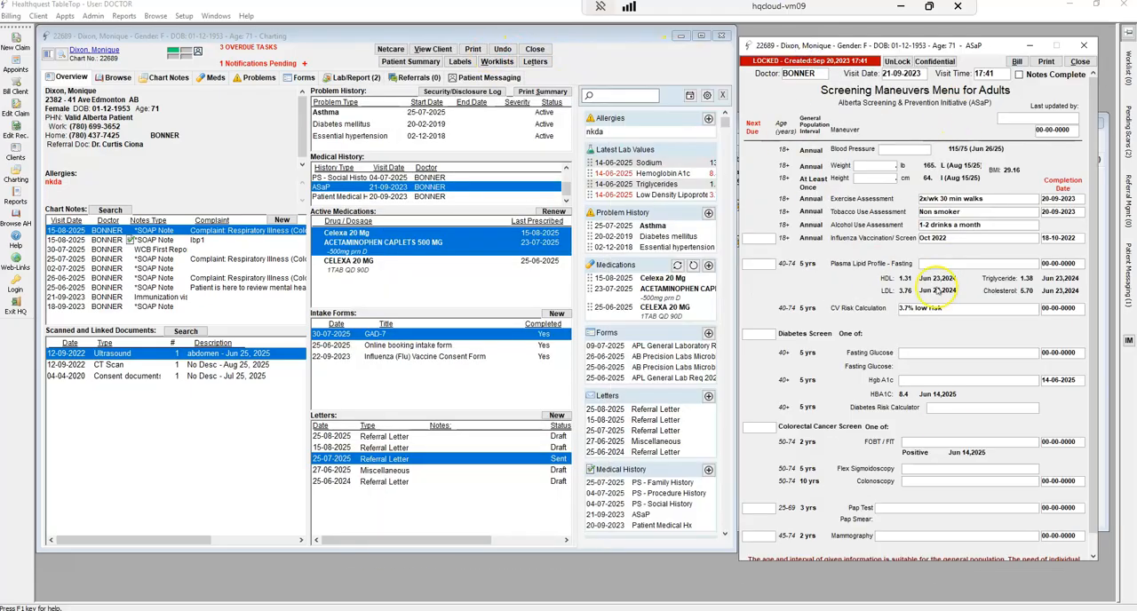
scroll(970, 480, "down", 1)
double_click(165, 230)
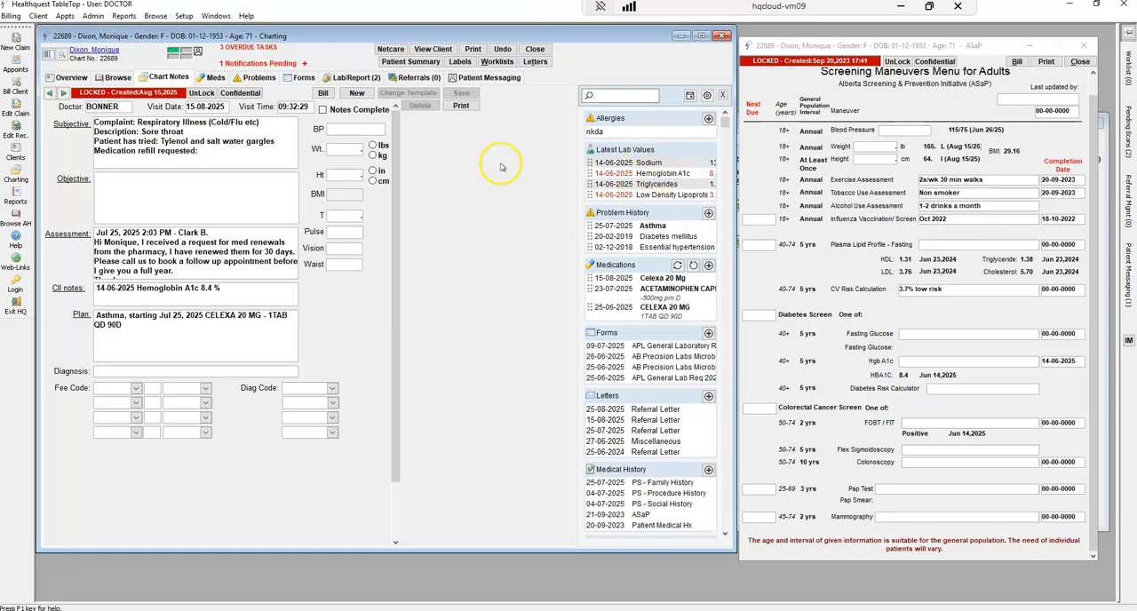
left_click(1079, 62)
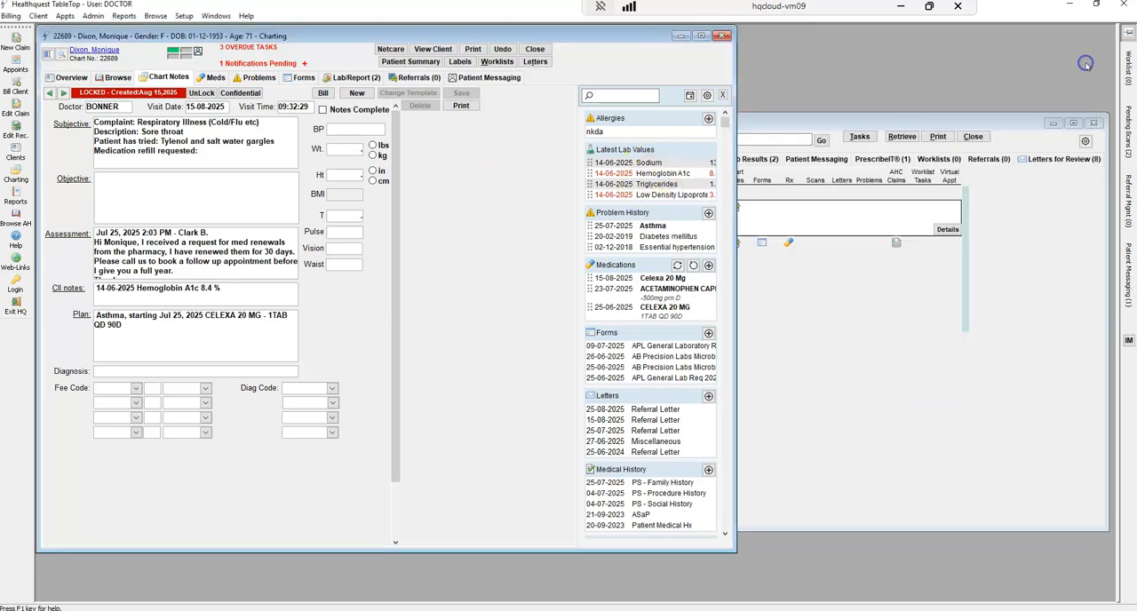
left_click(67, 78)
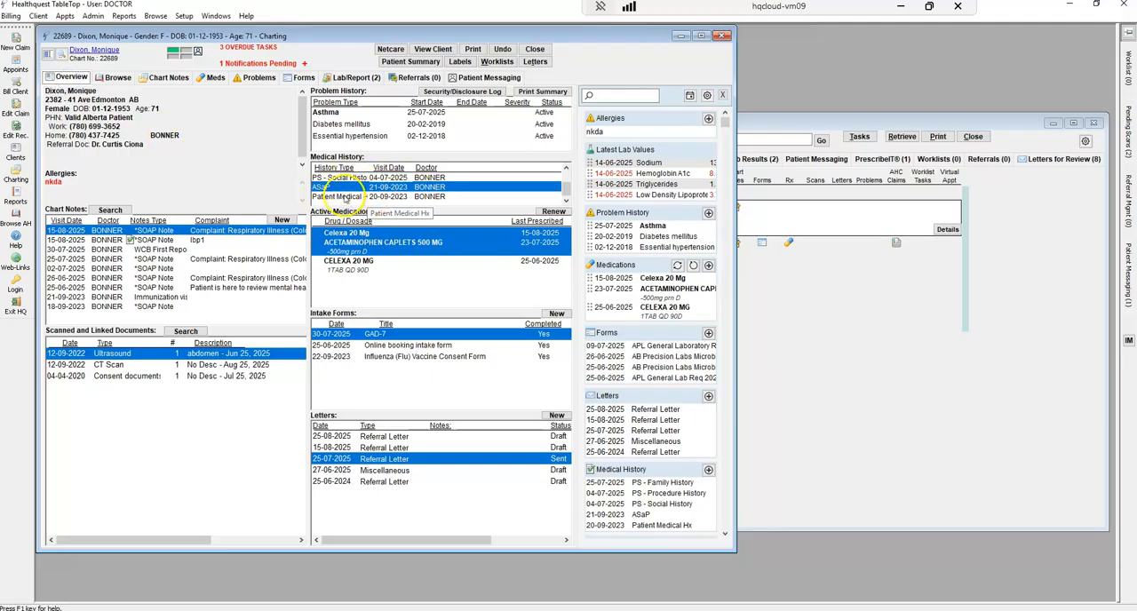
View the 20-09-2023 Patient Medical Hx record, and look over the Asthma problem's details and the available problem types
double_click(332, 196)
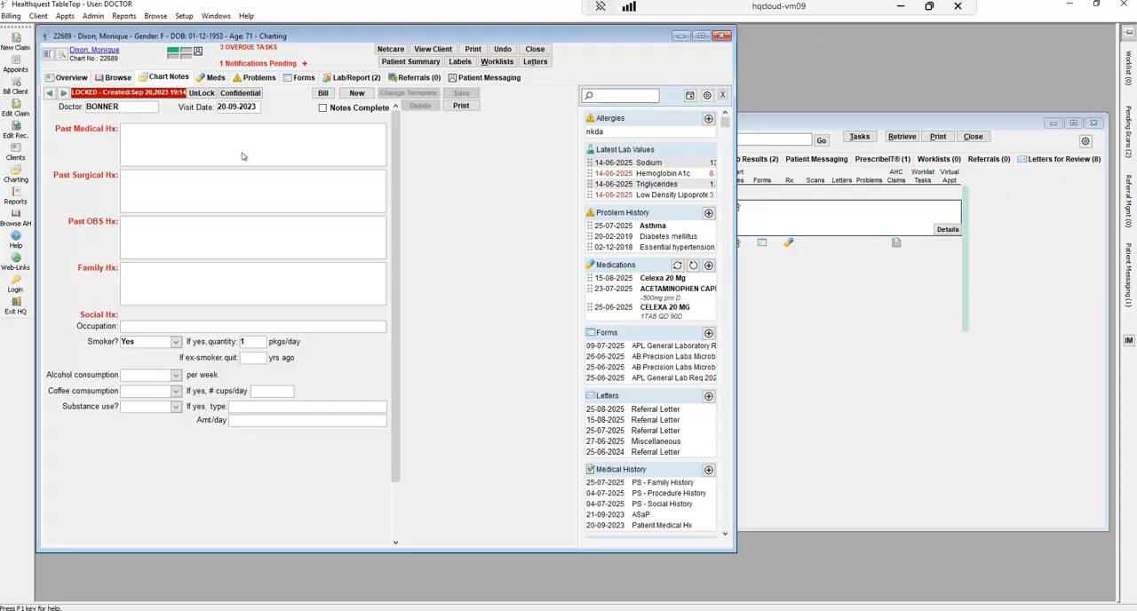
left_click(73, 78)
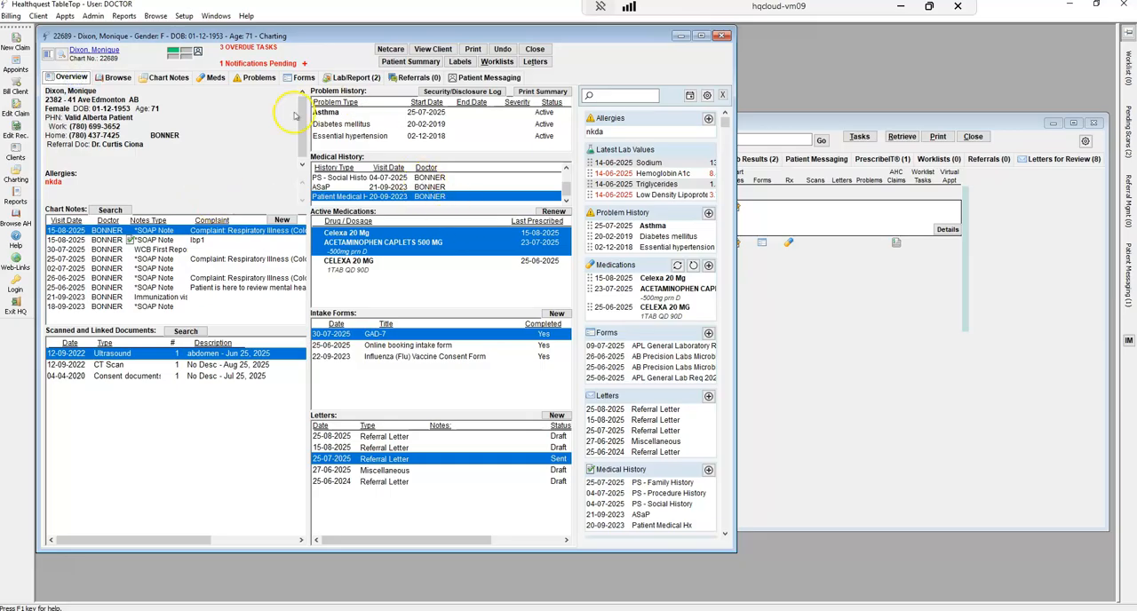
left_click(331, 113)
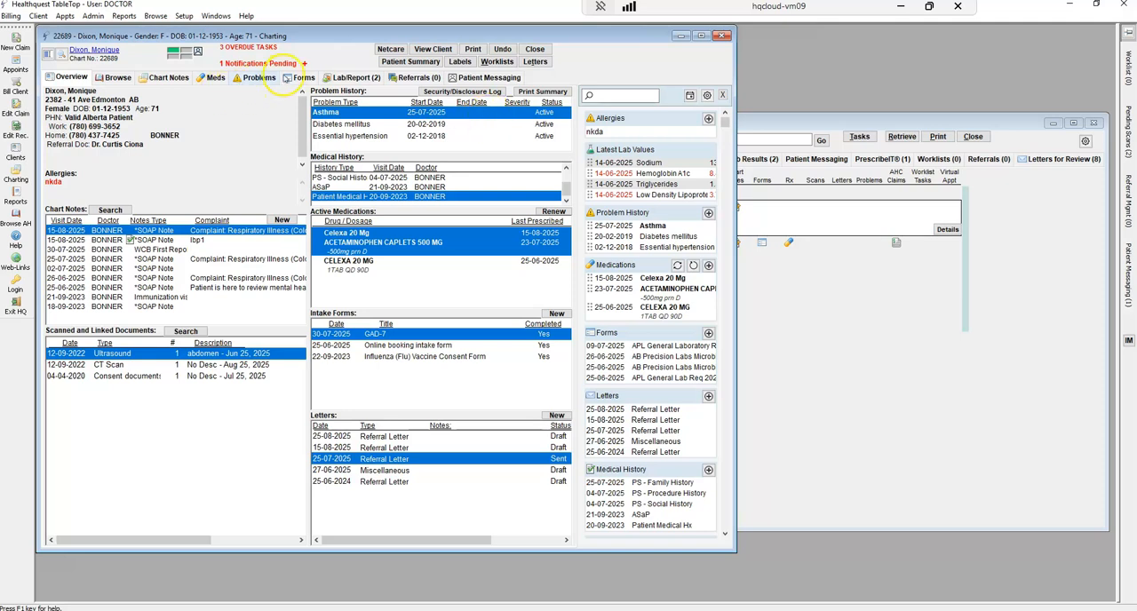
left_click(259, 78)
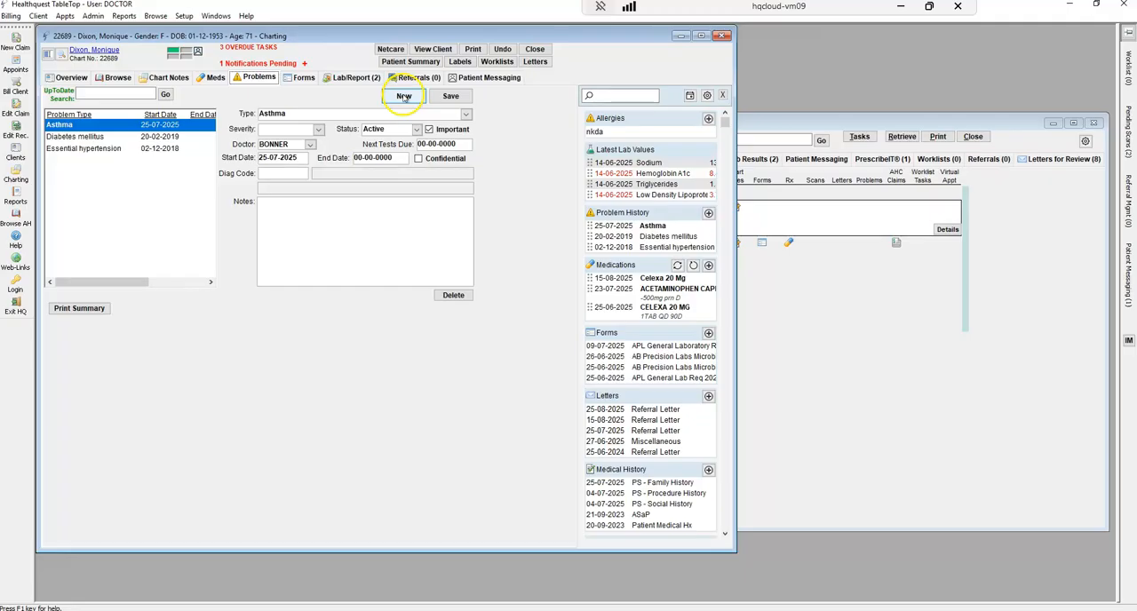
left_click(466, 114)
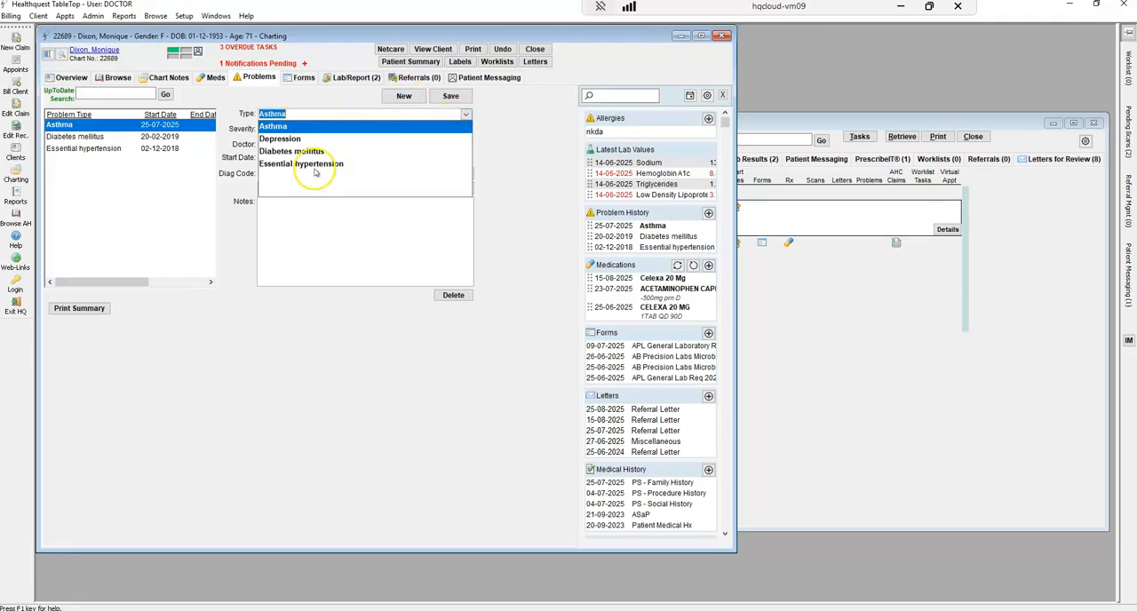
Add Depression from the problem lookup as a new active problem starting 25-08-2025, and save it
left_click(396, 98)
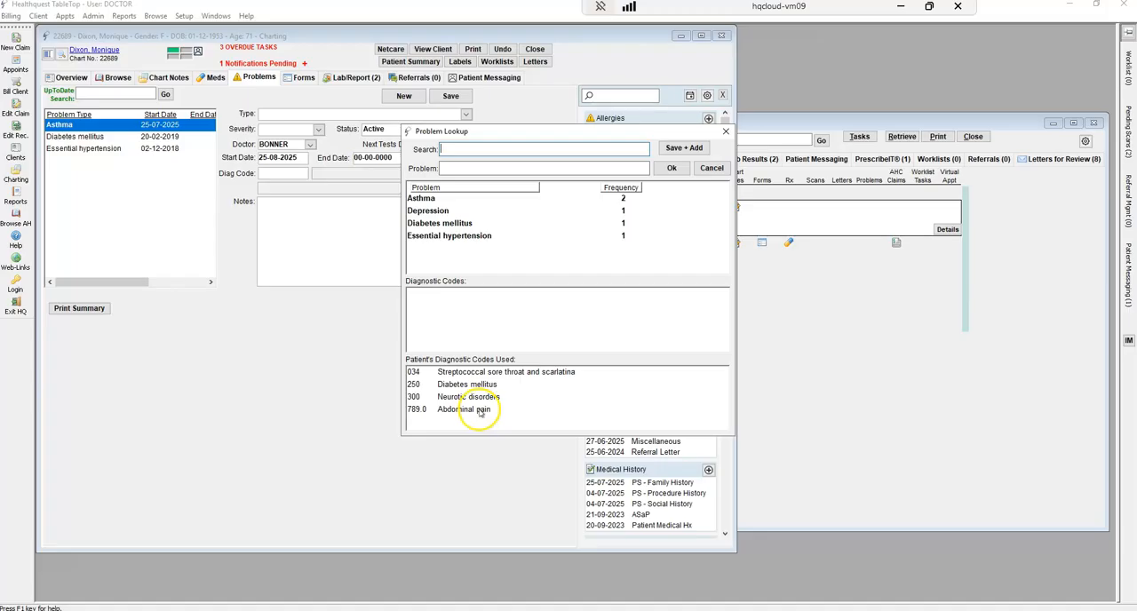
left_click(464, 168)
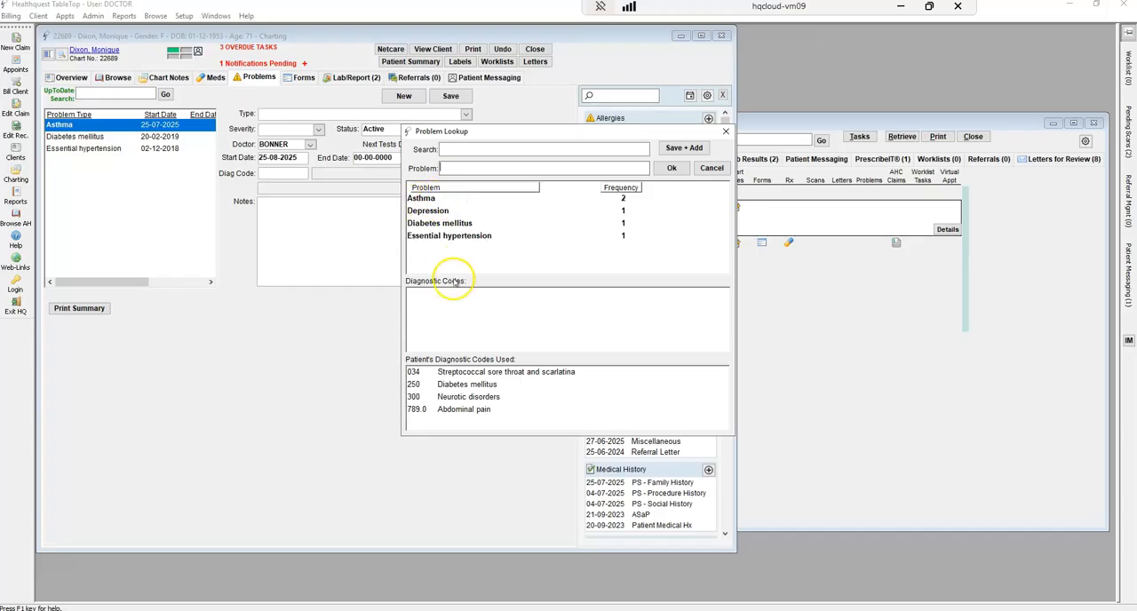
left_click(419, 199)
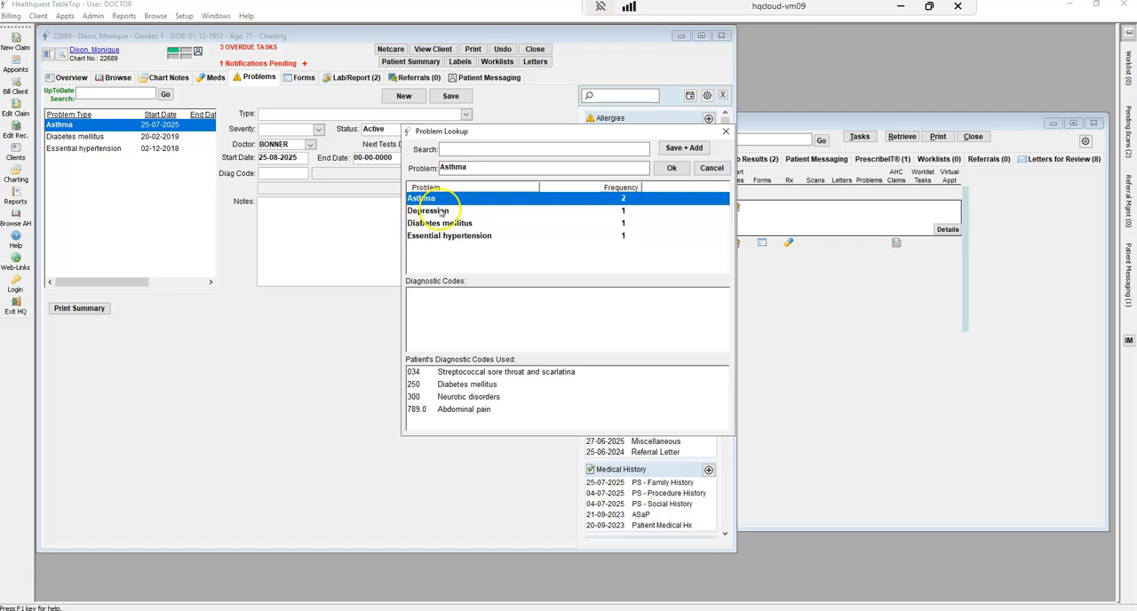
left_click(442, 213)
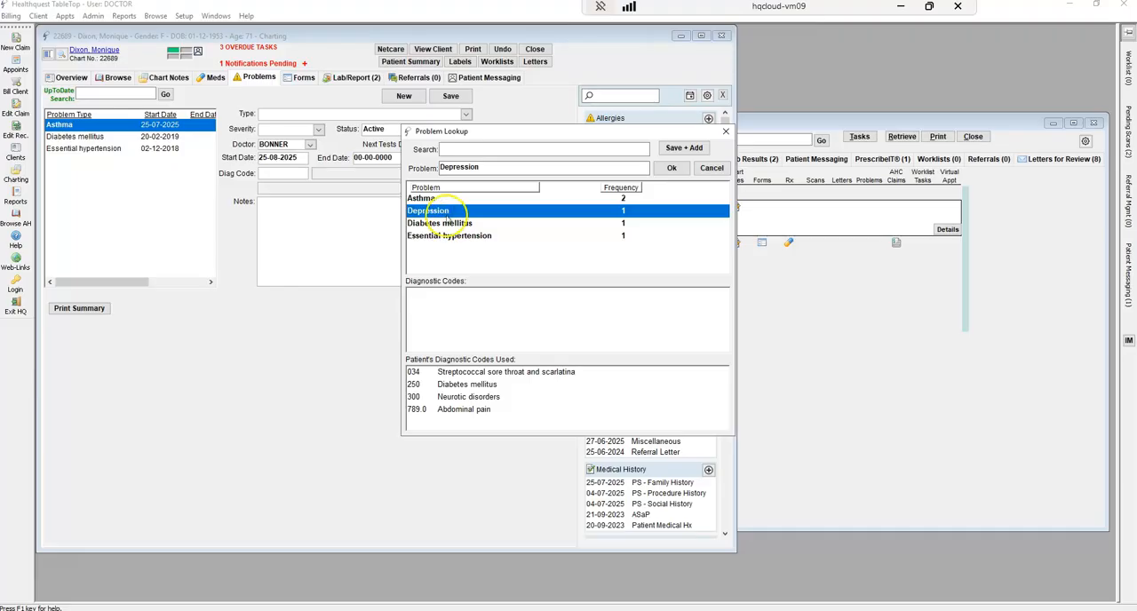
left_click(672, 169)
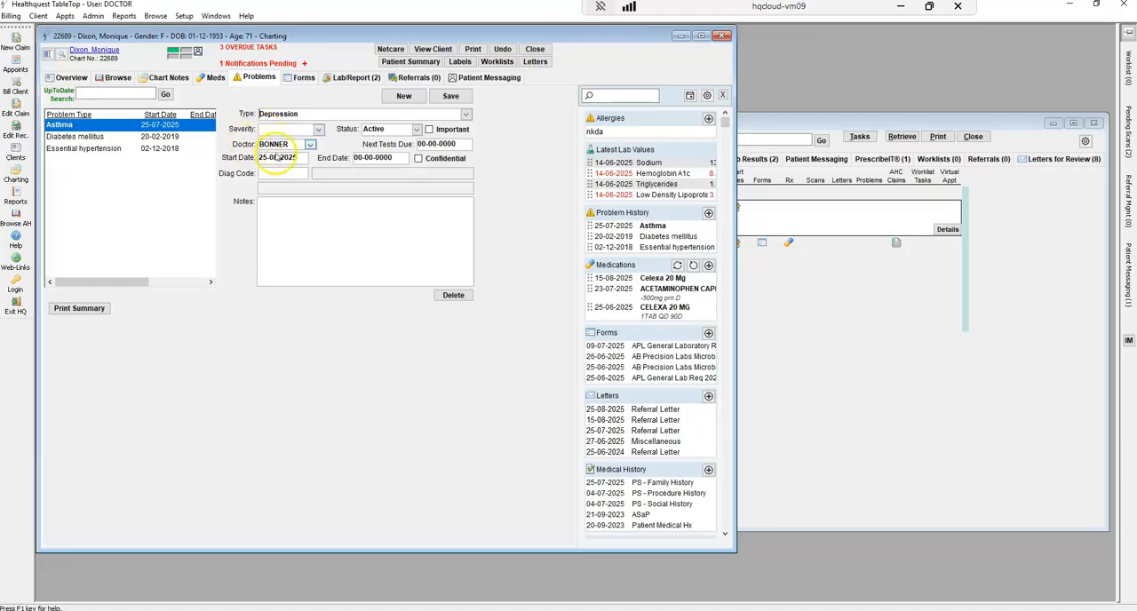
left_click(330, 212)
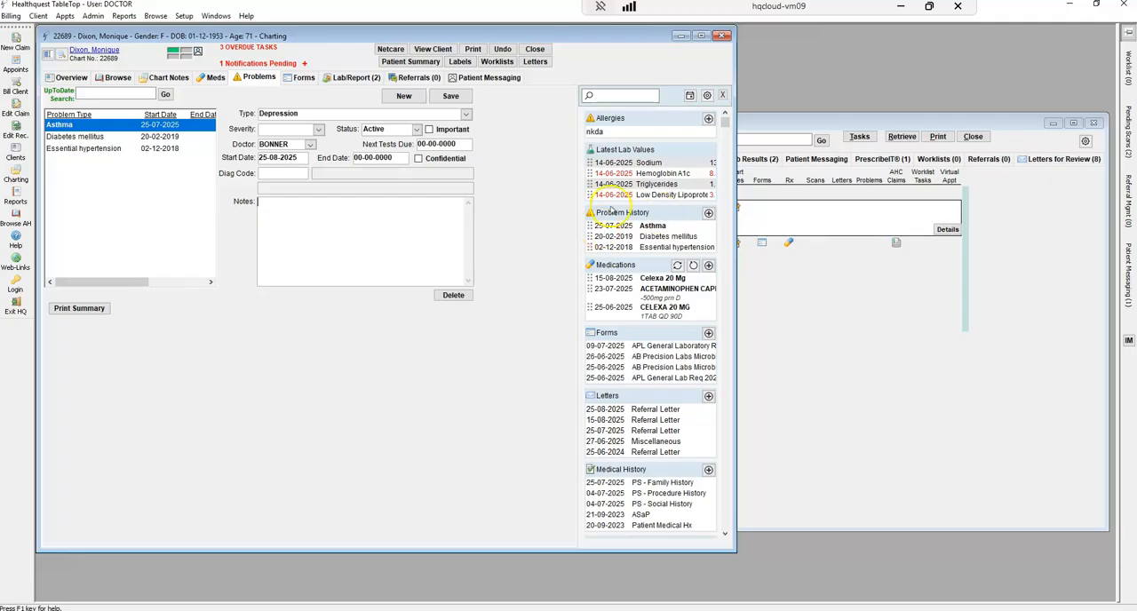
left_click(647, 227)
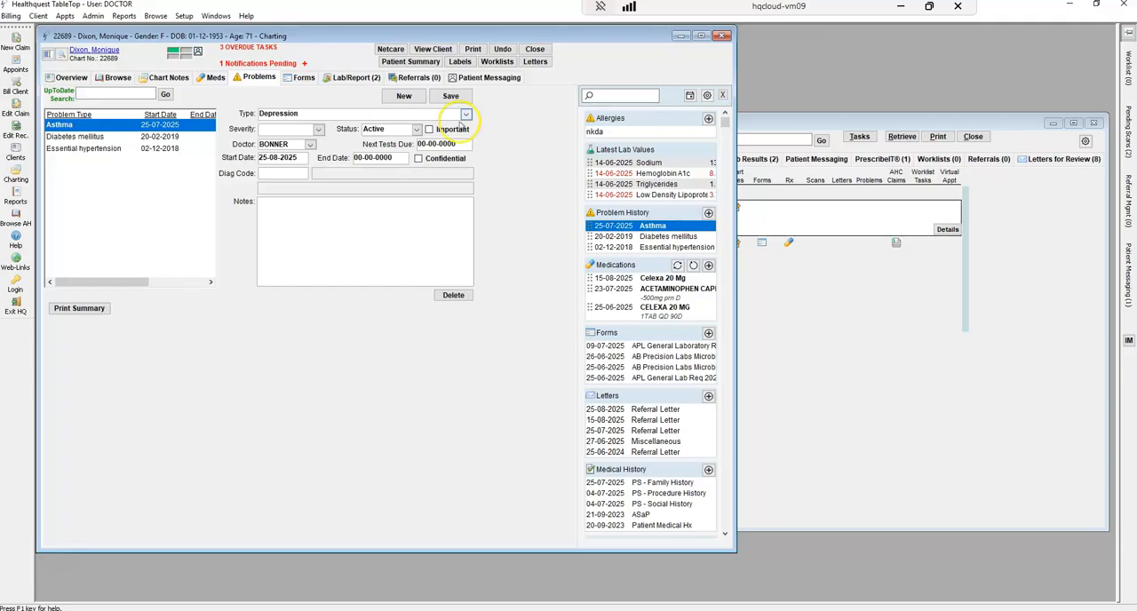
left_click(453, 95)
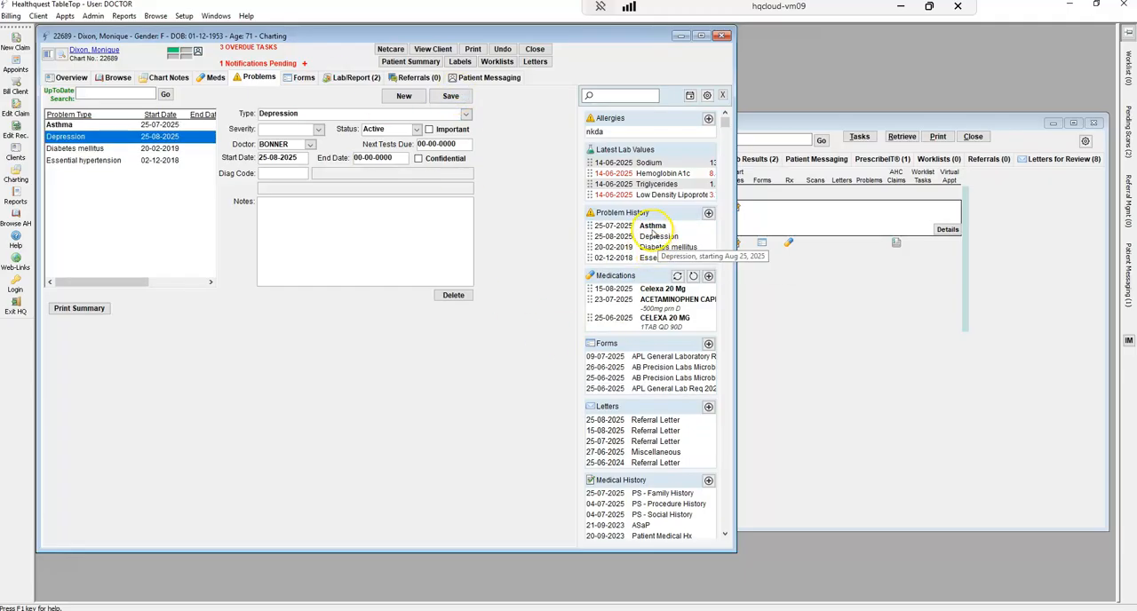
Return to the chart overview and open the date-by-date browse view of the patient's chart
left_click(72, 77)
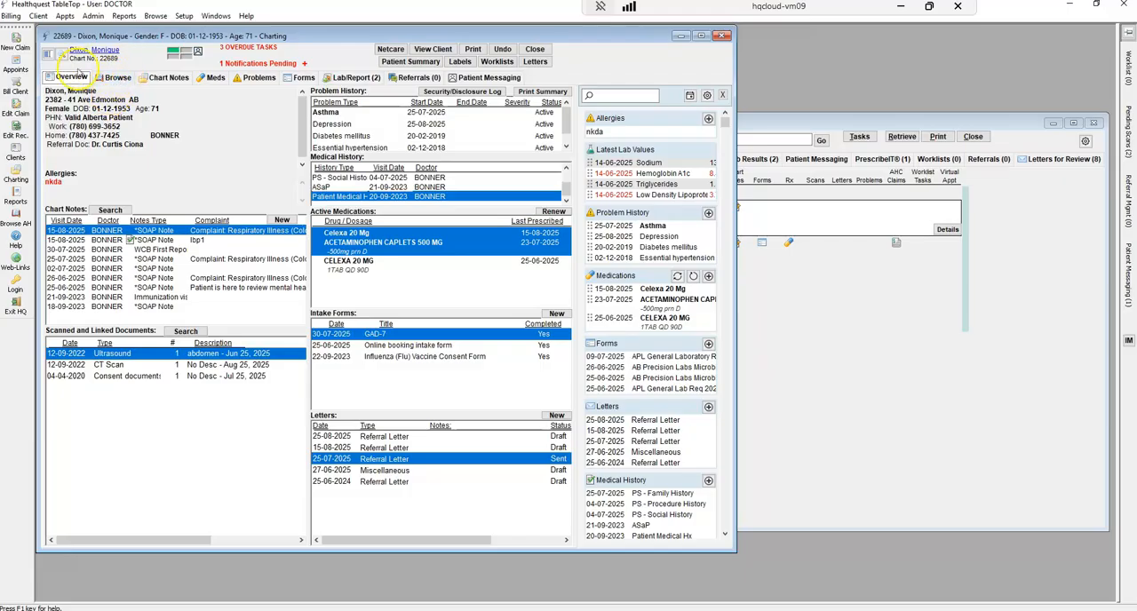
left_click(115, 77)
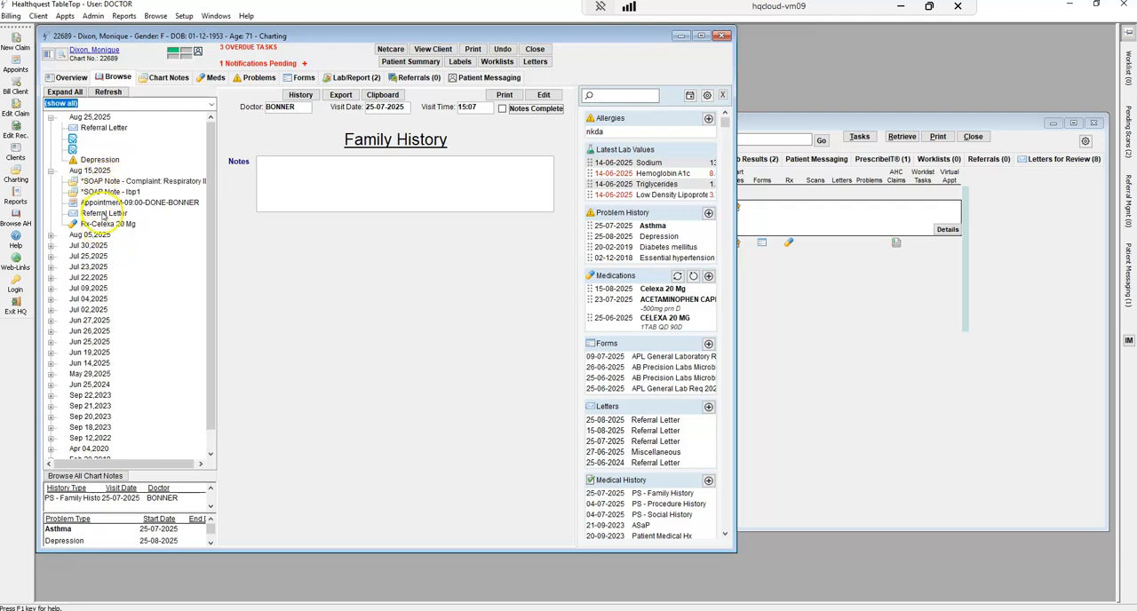
View the locked 20-09-2023 chart note, and look over the patient's draft, active and inactive medications
left_click(156, 79)
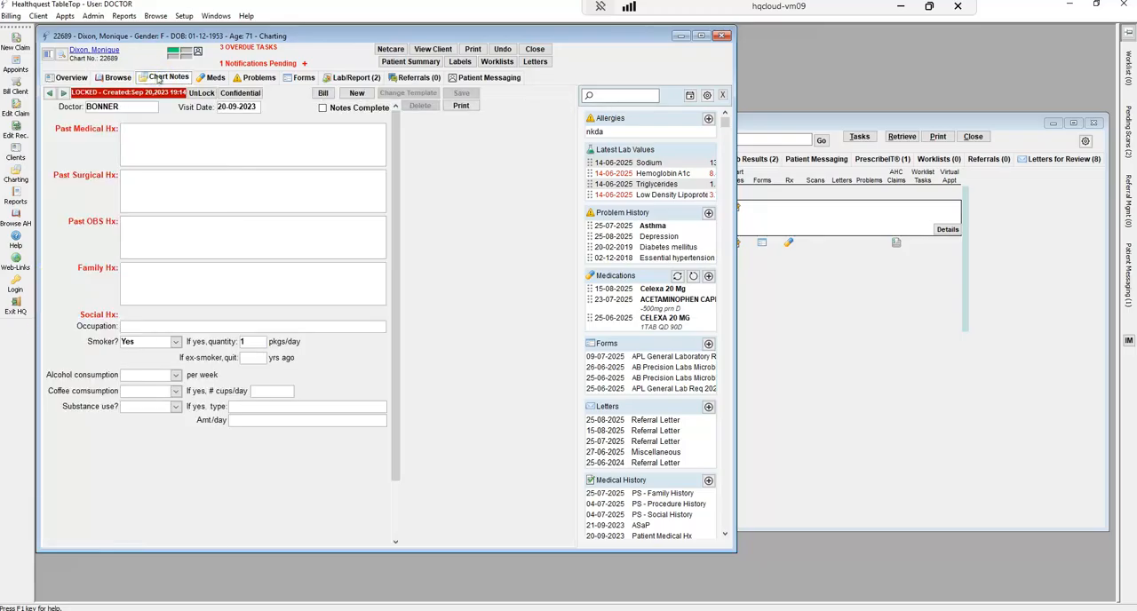
left_click(216, 78)
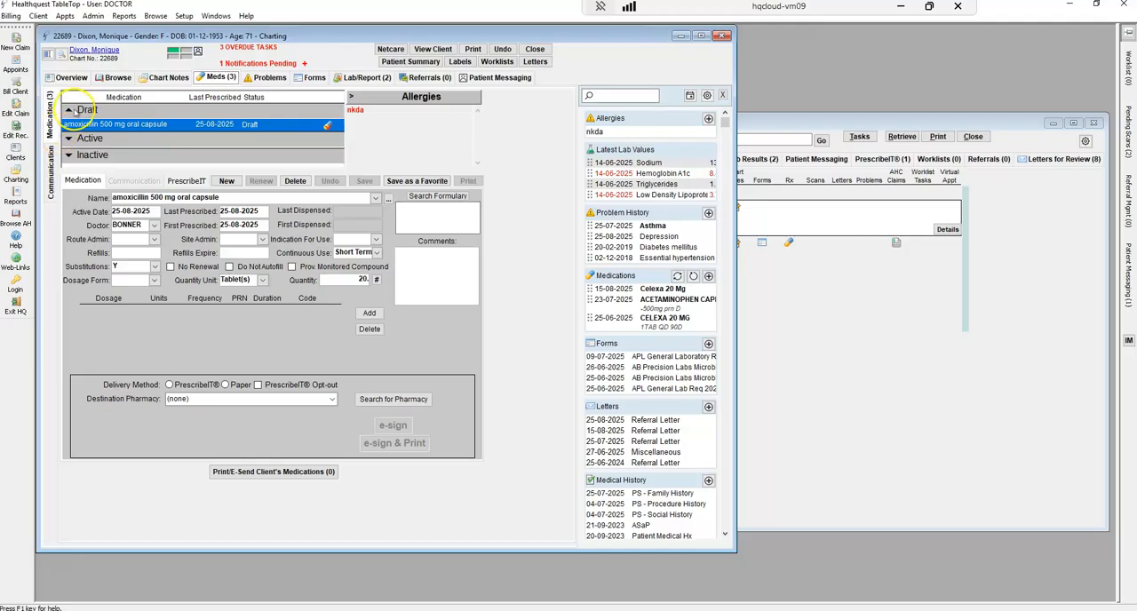
left_click(68, 138)
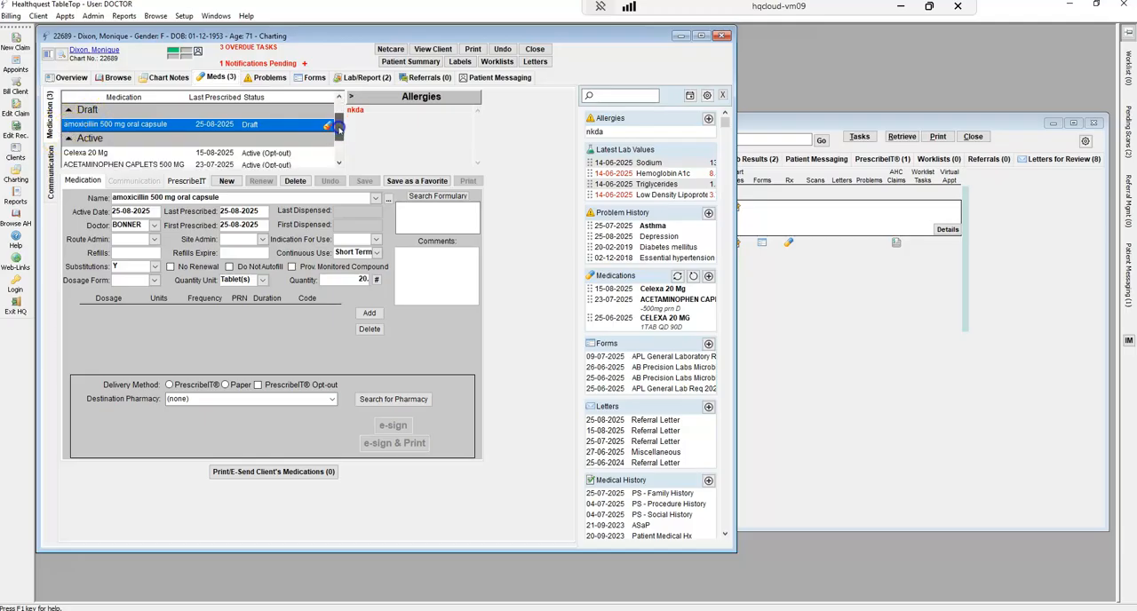
left_click(337, 163)
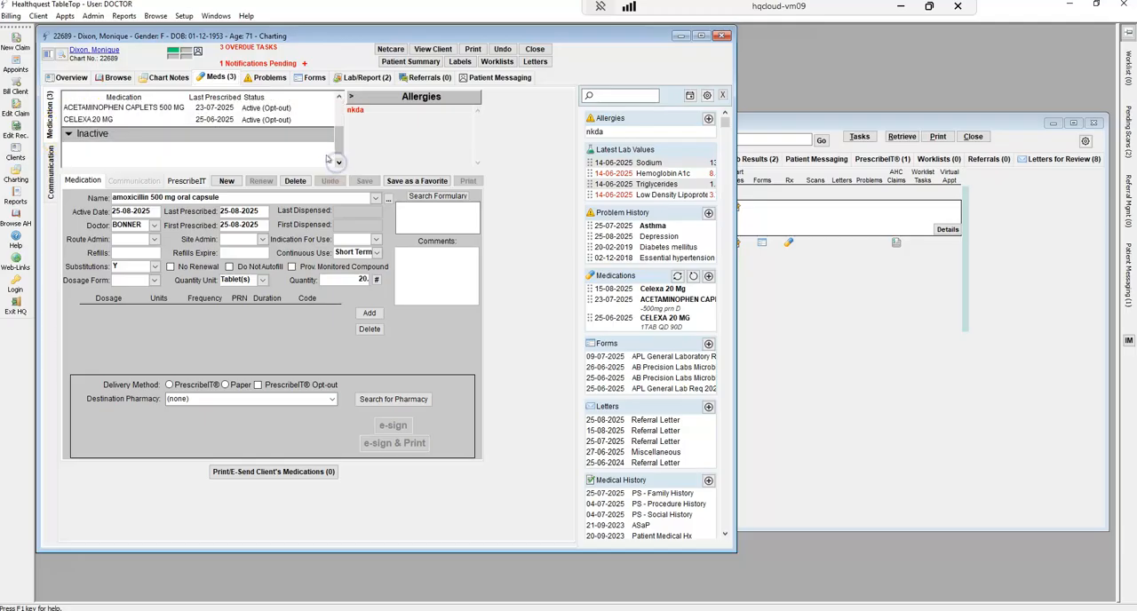
scroll(106, 133, "up", 2)
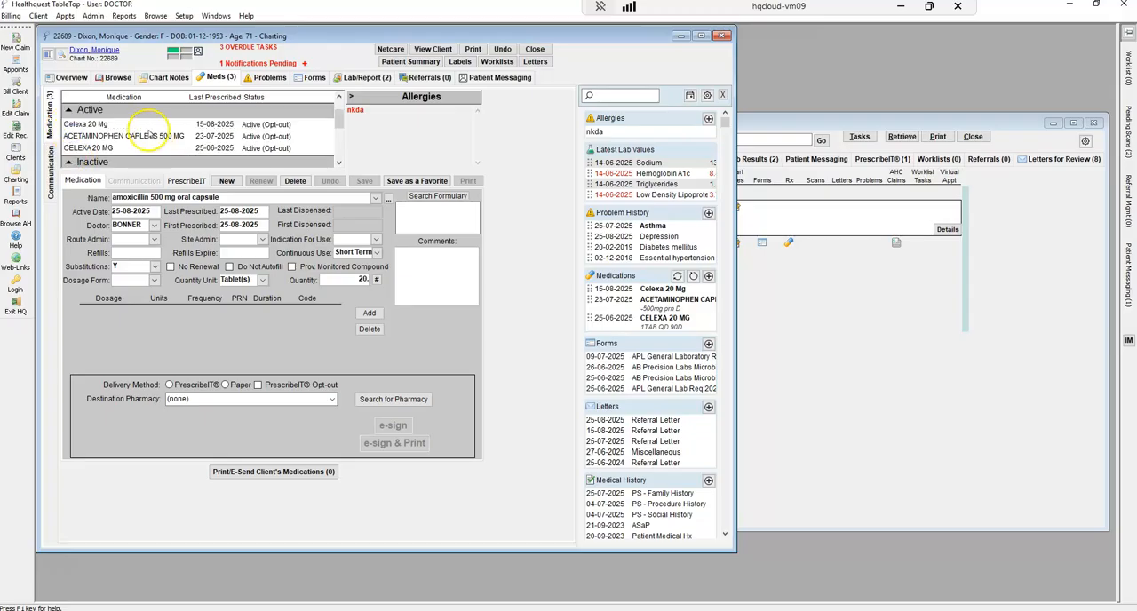
scroll(149, 133, "down", 3)
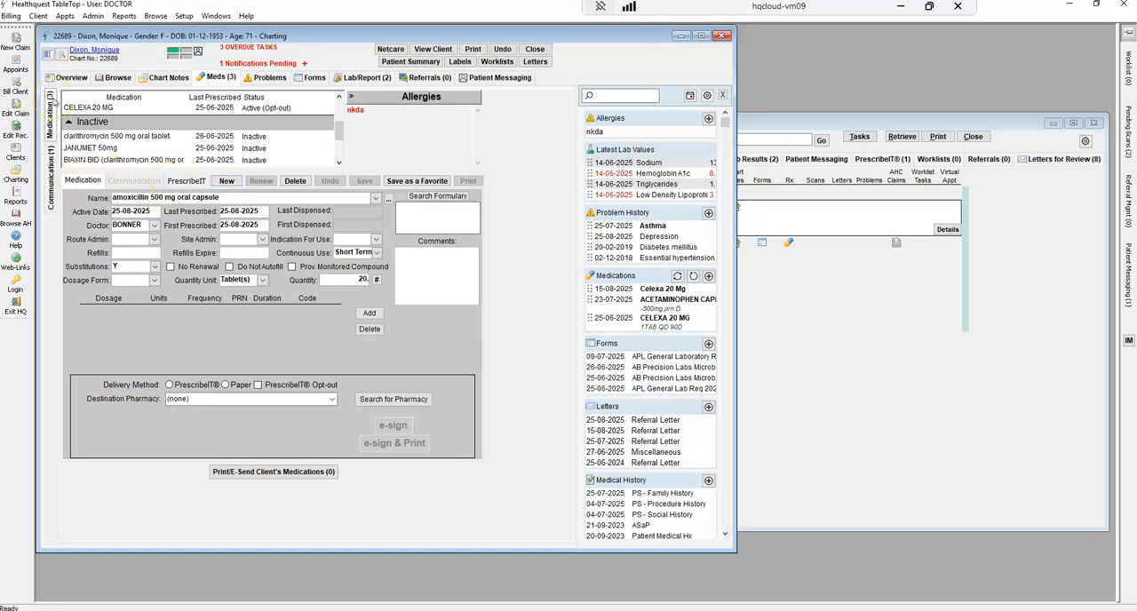
Start a new medication communication for the patient, and select ACETAMINOPHEN CAPLETS 500 MG as the medication to link
left_click(50, 176)
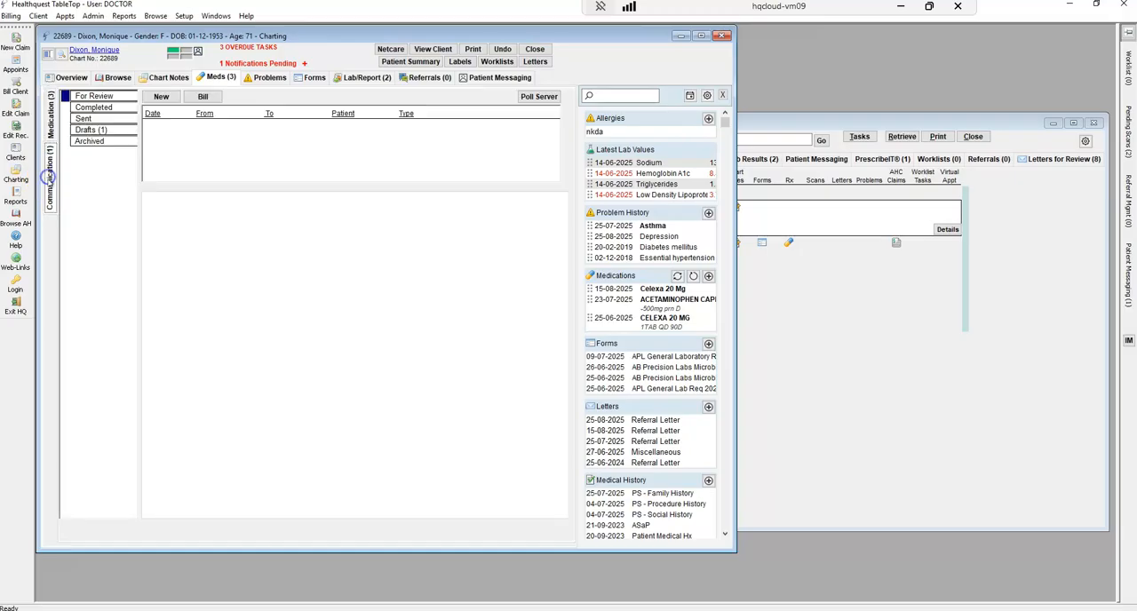
left_click(161, 96)
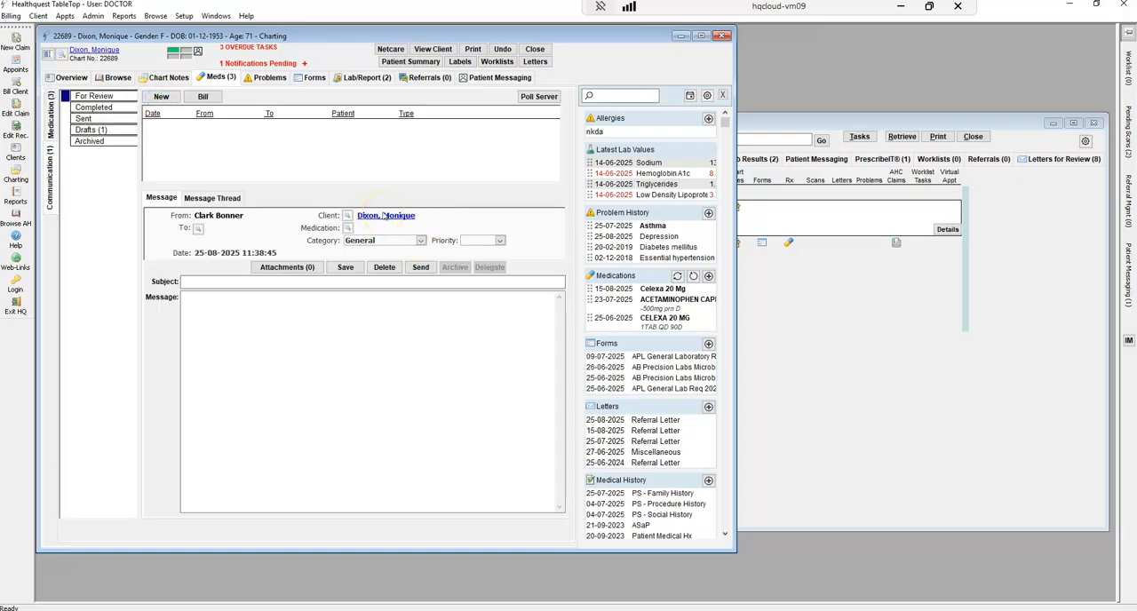
left_click(348, 229)
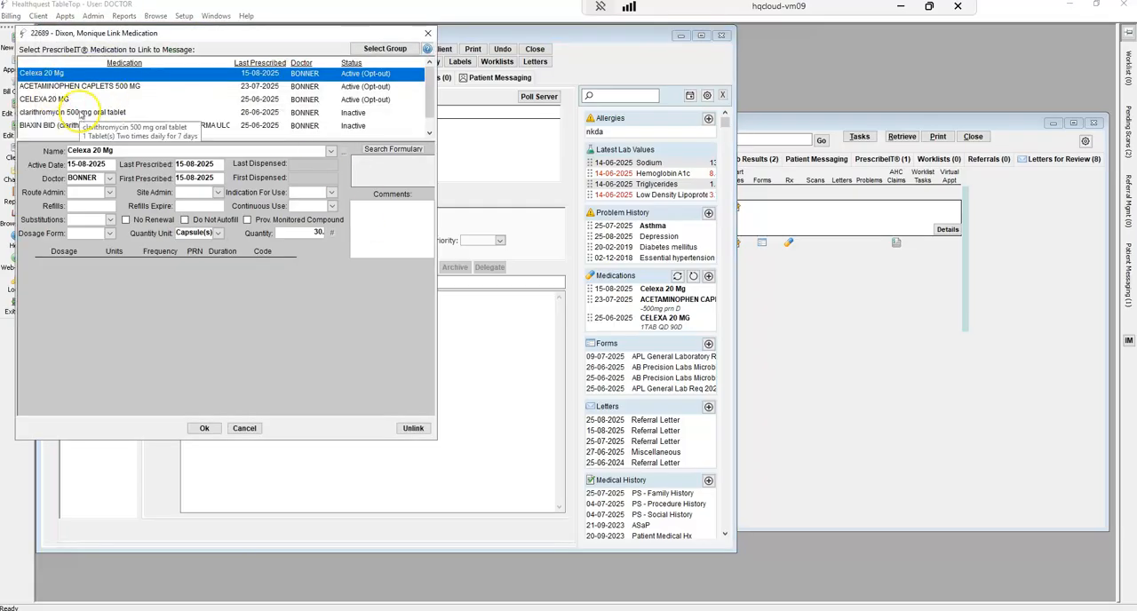
left_click(40, 85)
left_click(204, 428)
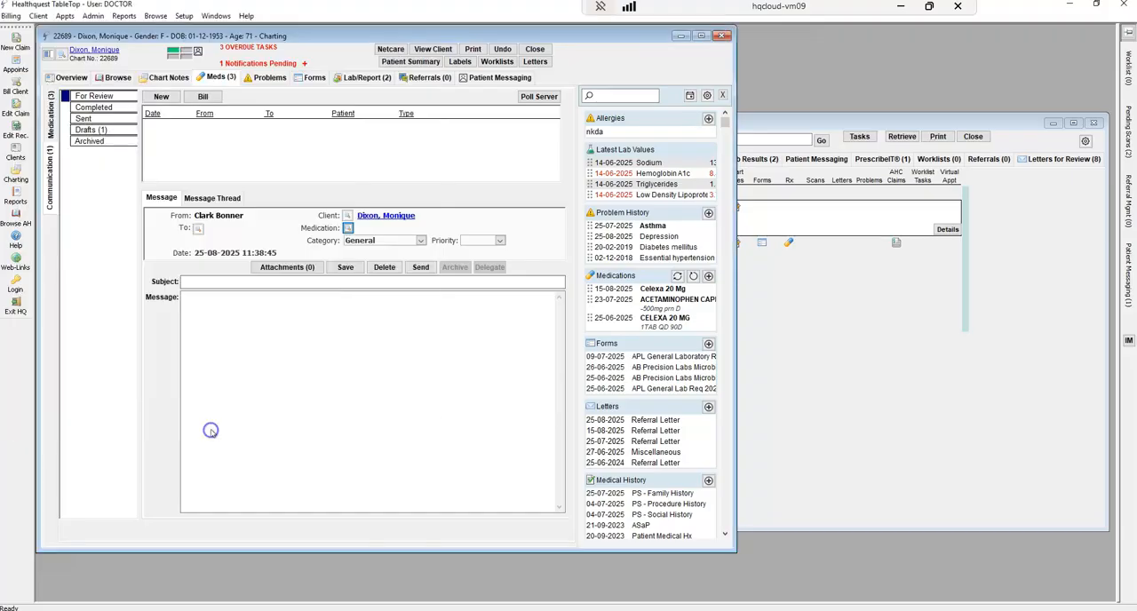
Address the message to the shoppersdrugmart 2392 pharmacy in Red Deer, and place the cursor in its subject
left_click(198, 227)
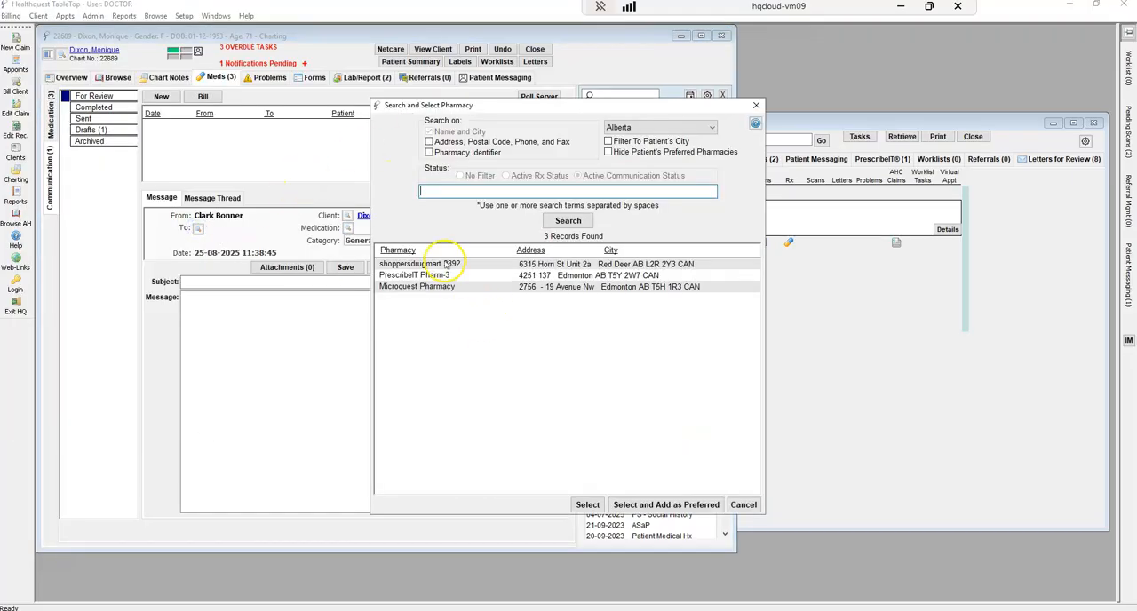
left_click(445, 264)
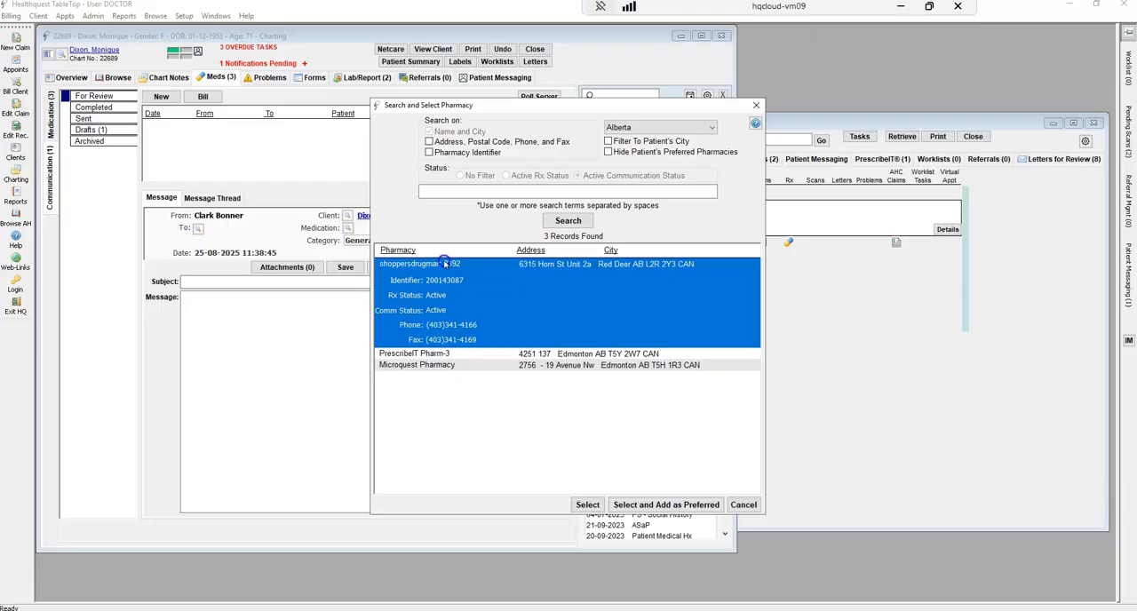
left_click(587, 504)
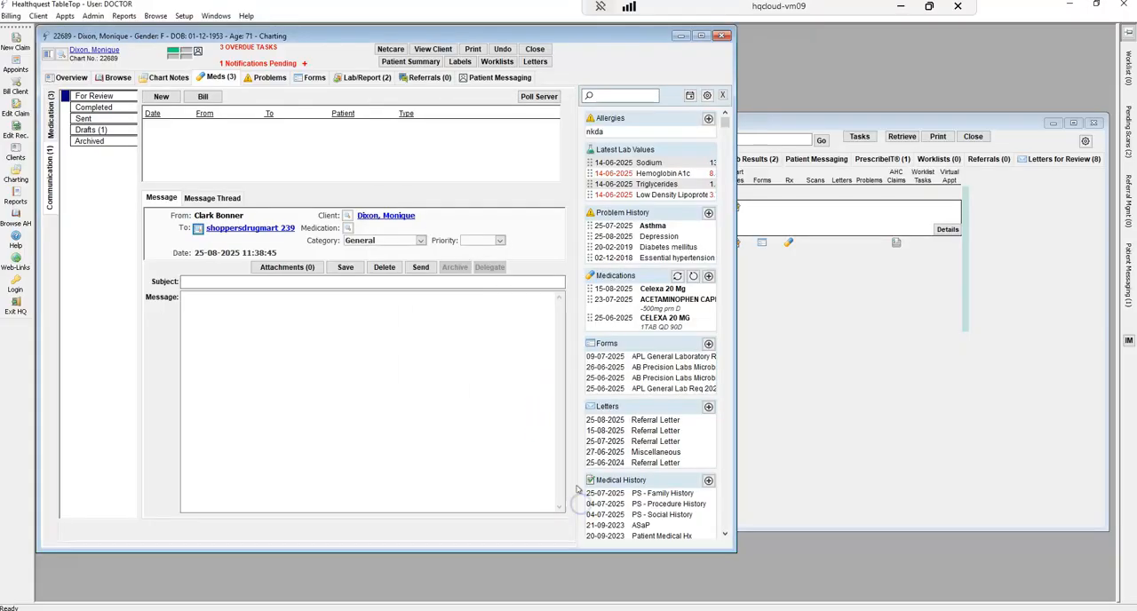
left_click(239, 281)
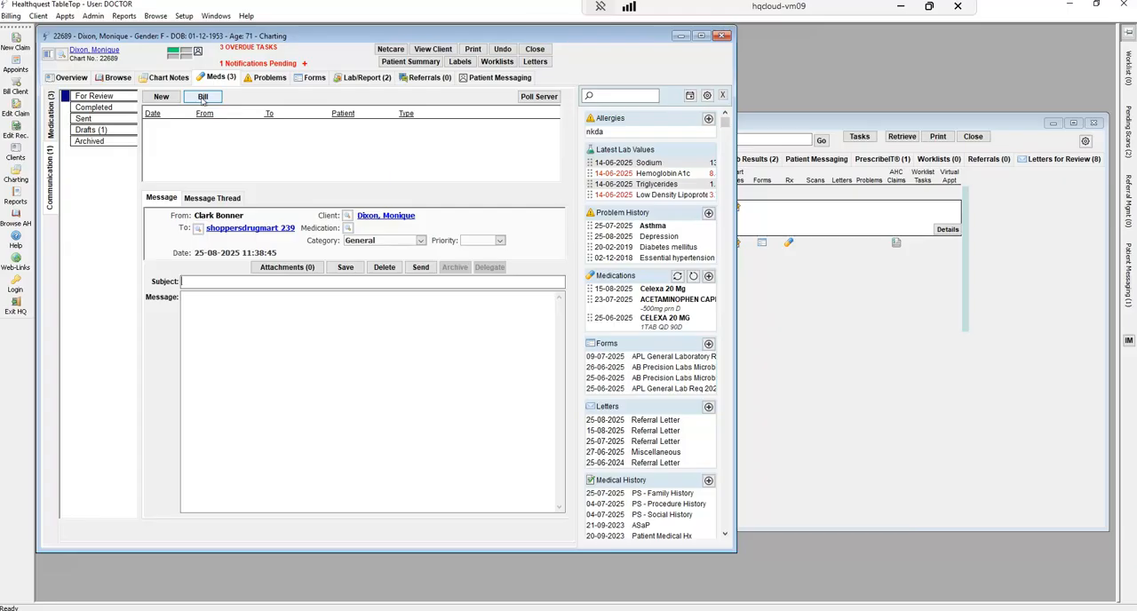
View the Depression entry in the patient's problem list, and look over its available status options
left_click(273, 80)
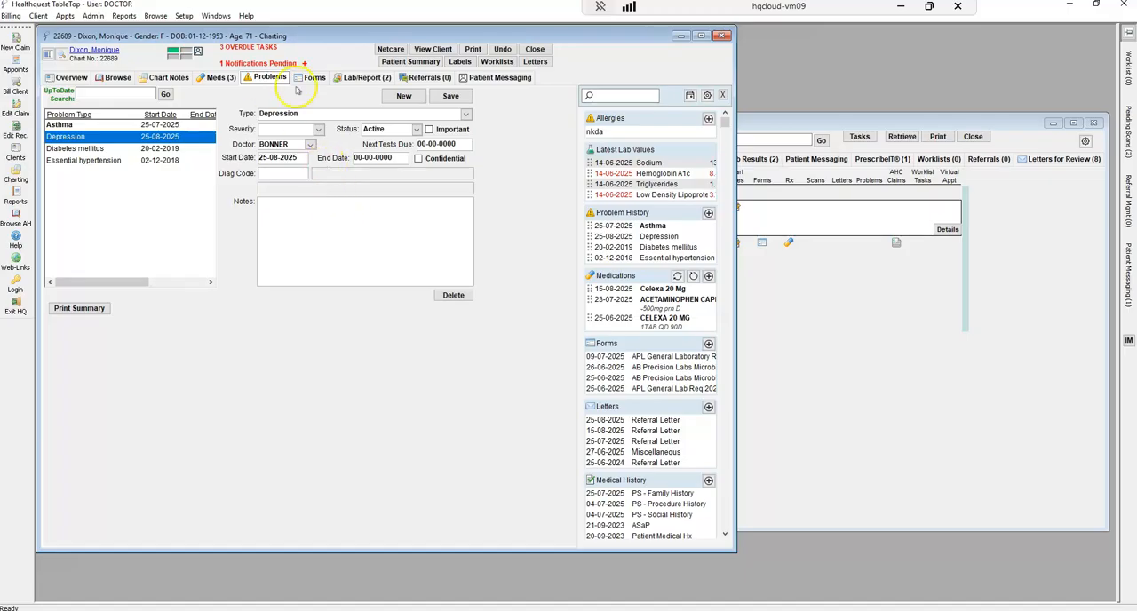
left_click(416, 131)
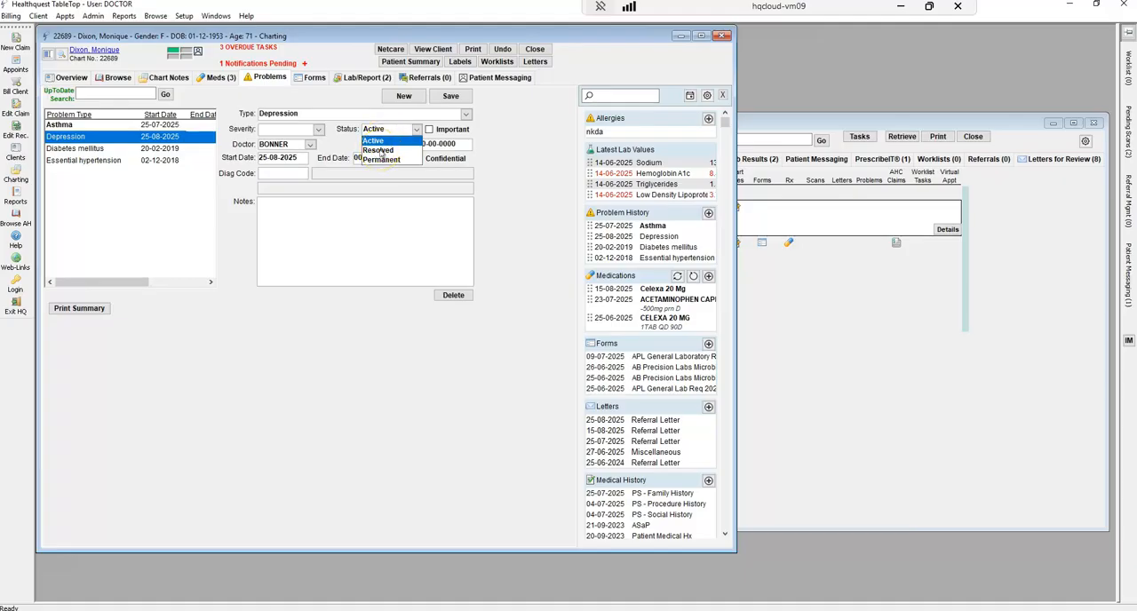
left_click(381, 151)
View the patient's saved forms, including the June 2025 microbiology requisition and the 25-06-2025 APL General Lab Req 2024
left_click(316, 78)
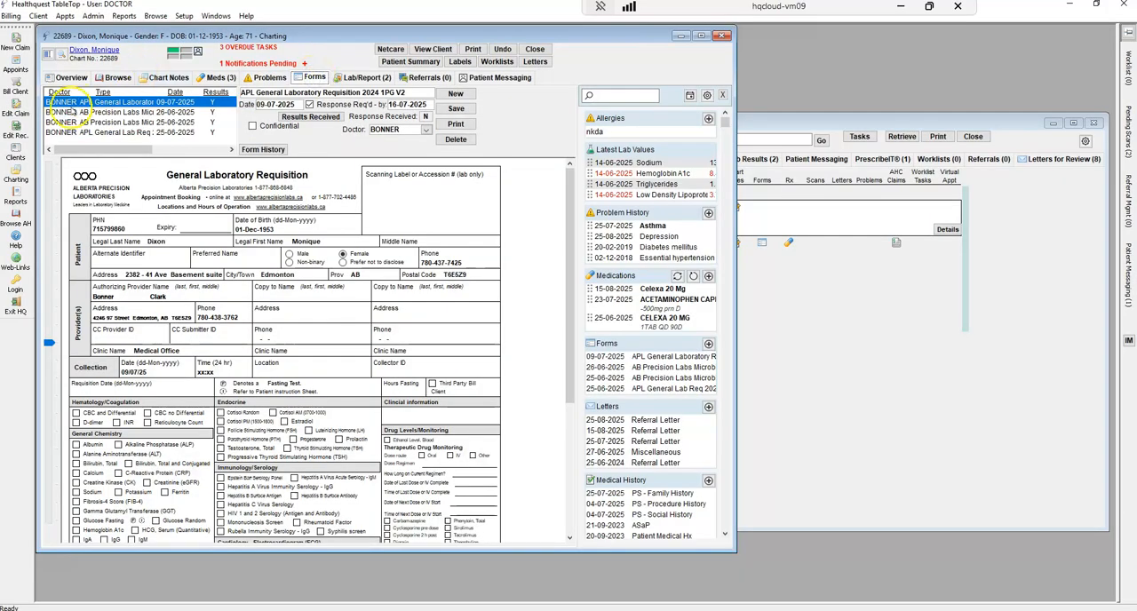
left_click(102, 114)
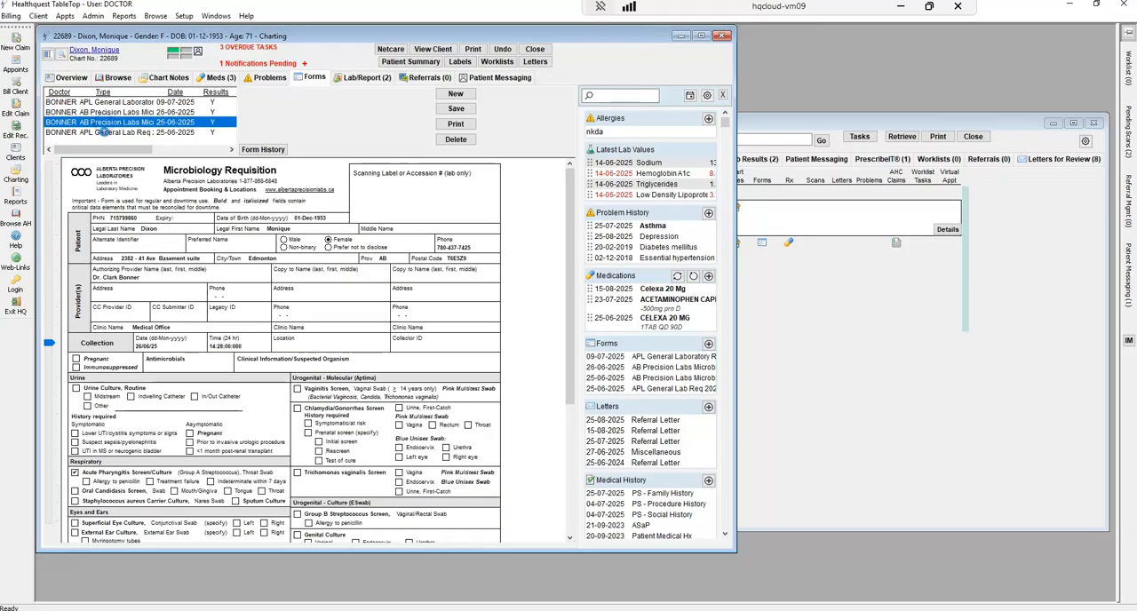
left_click(104, 133)
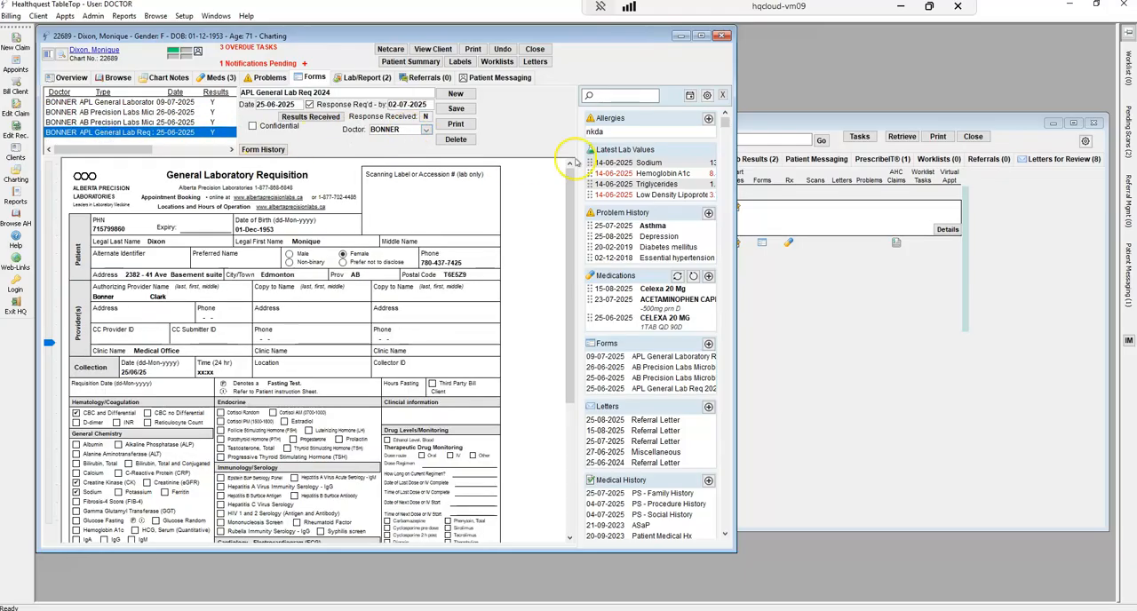
Search the blank forms and form templates for "gener", look over the matches, and close the picker without adding a form
left_click(456, 94)
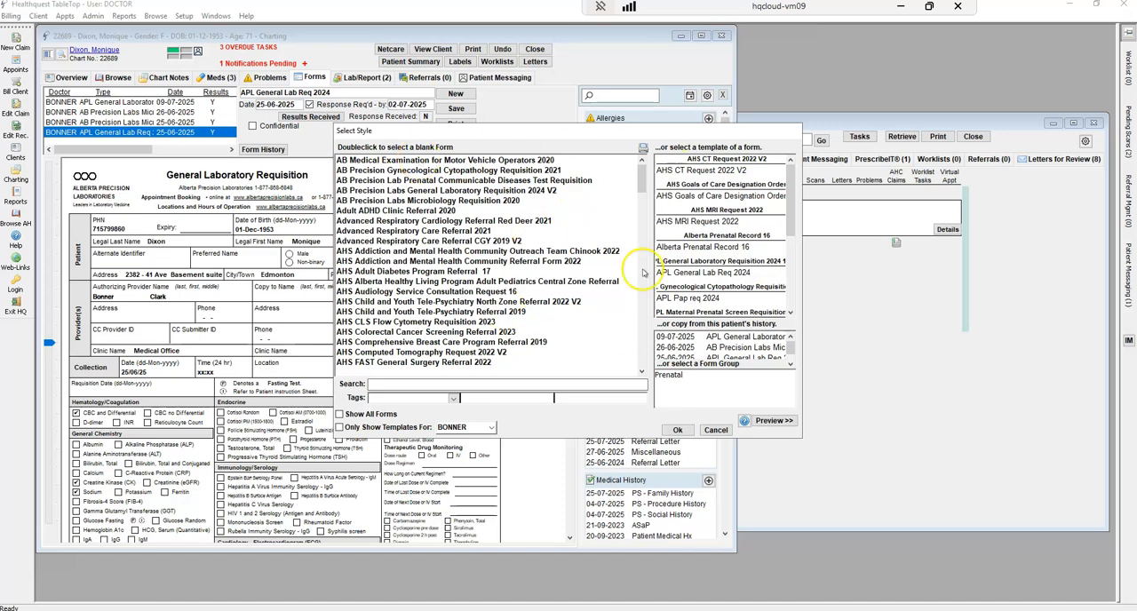
left_click(389, 383)
type("g")
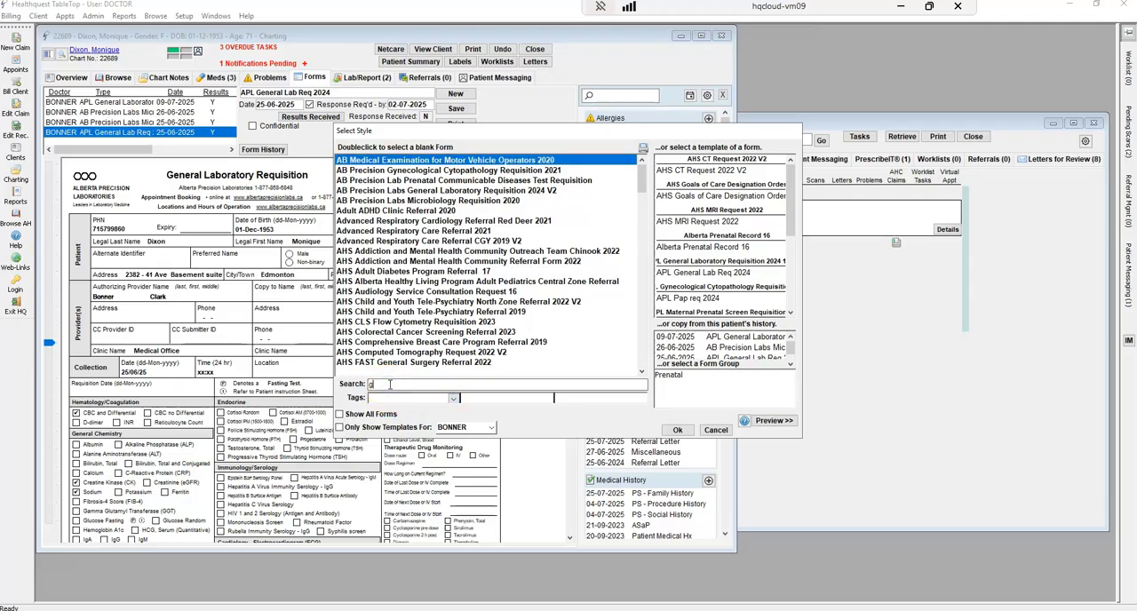
type("ene")
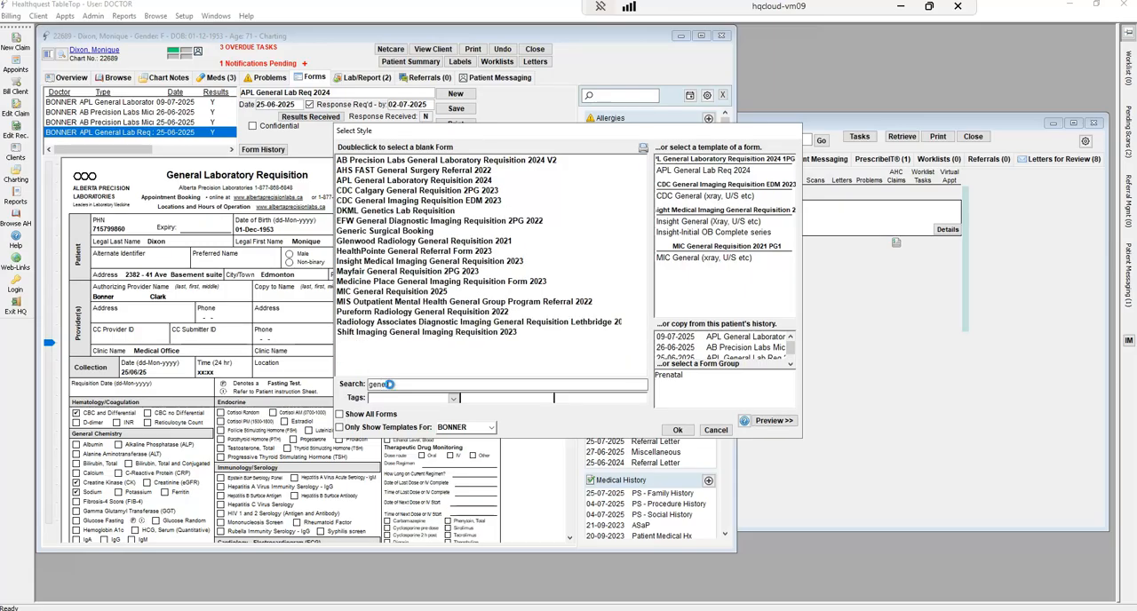
type("r")
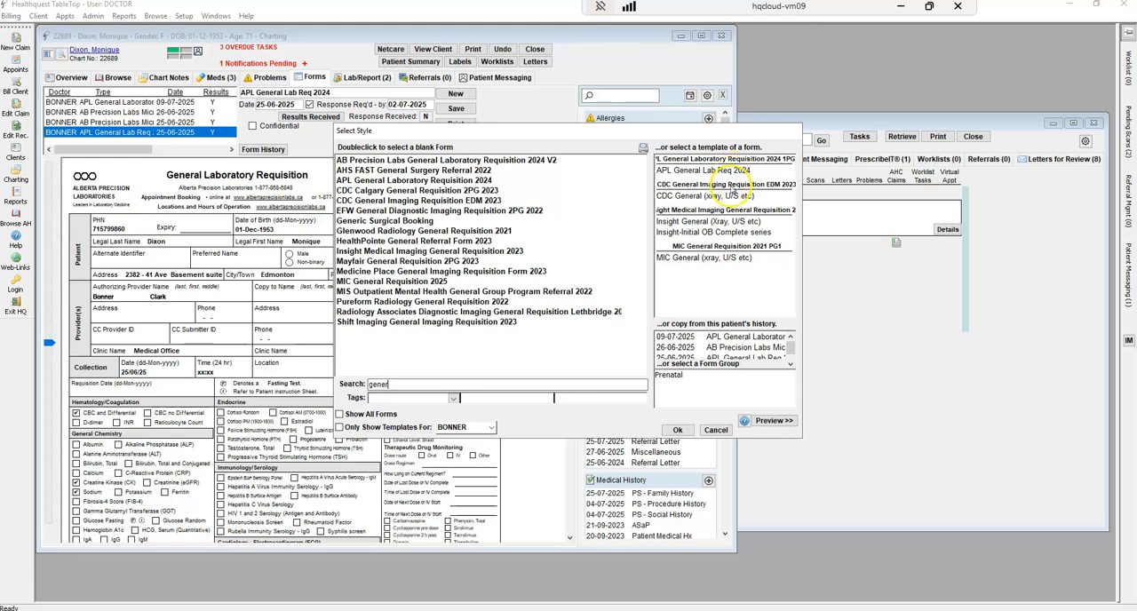
left_click(717, 431)
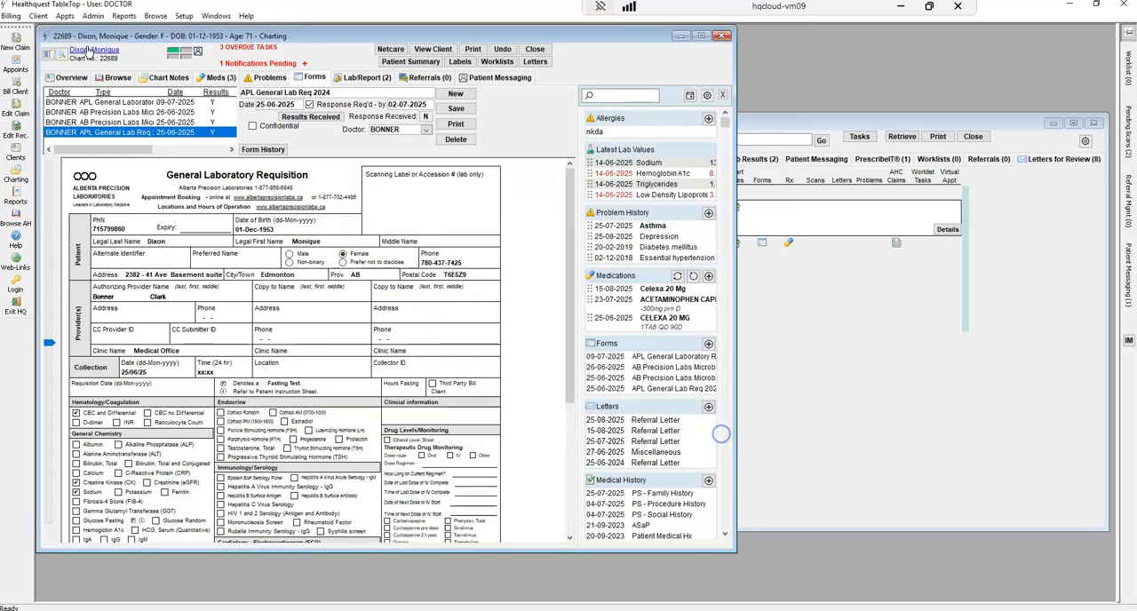
Review the Jun 14, 2025 Fecal Immunochemical Test, Hemoglobin A1c and Lipid Panel lab results
left_click(362, 78)
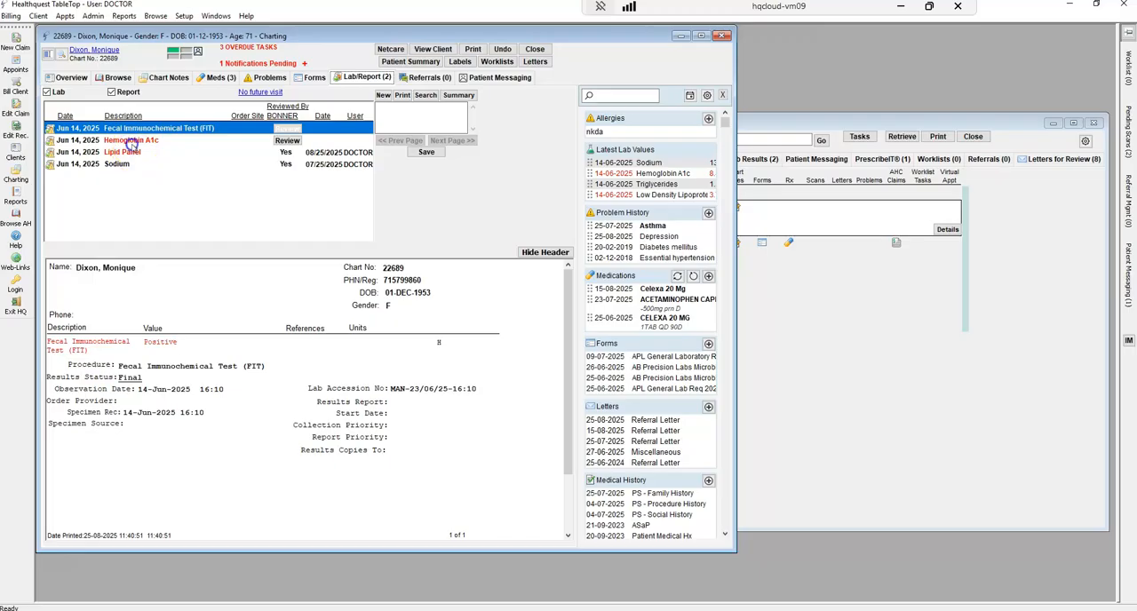
left_click(130, 142)
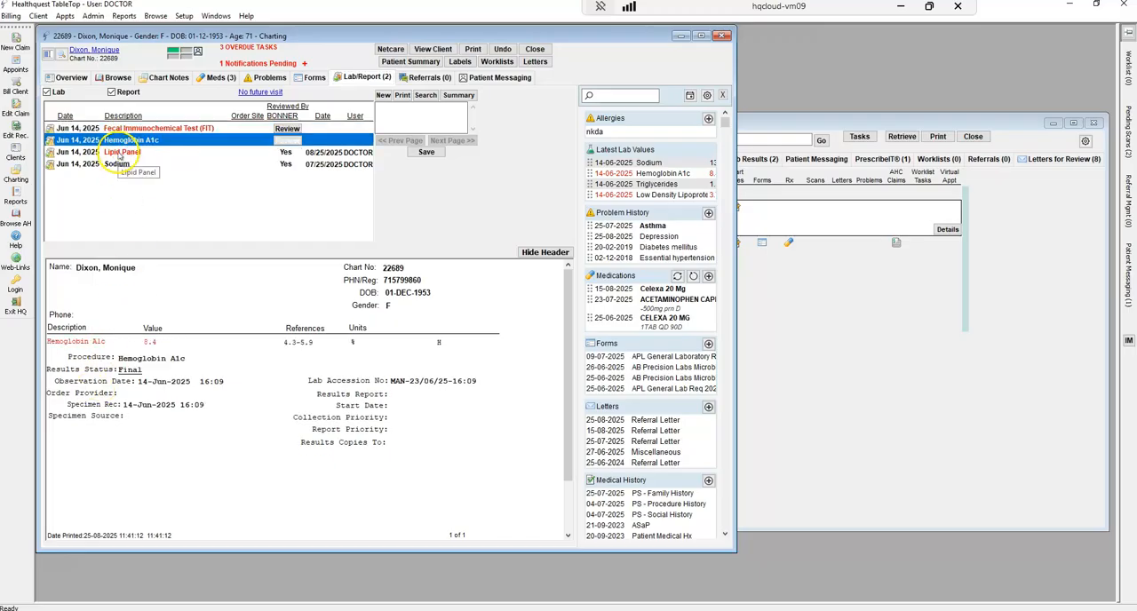
left_click(120, 154)
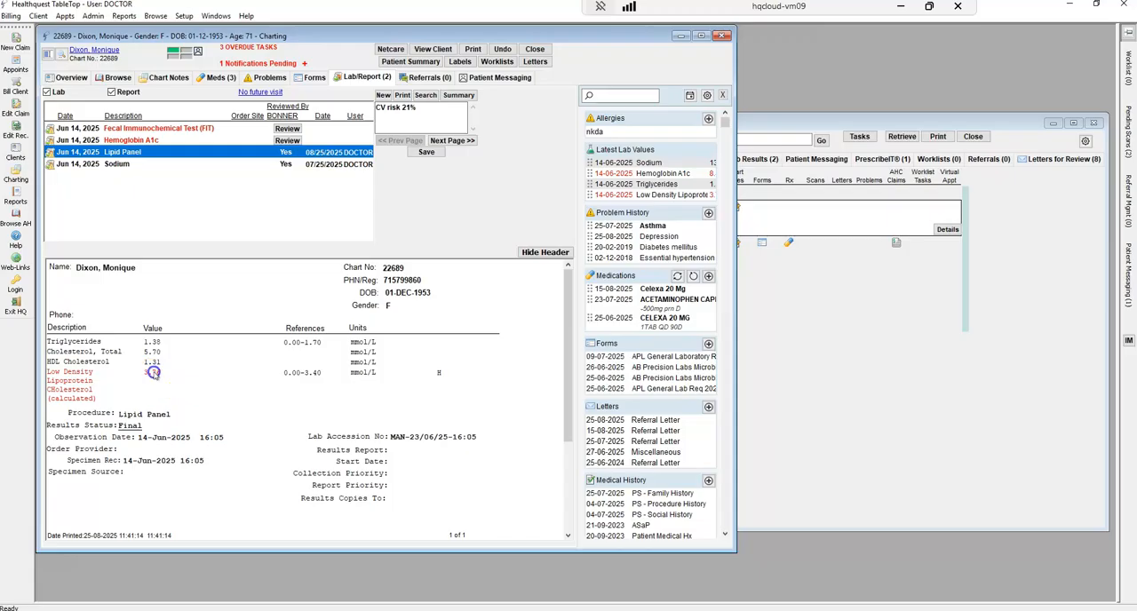
View the results history graph for the Low Density Lipoprotein value, close it, and highlight the Lipid Panel's comment
double_click(152, 373)
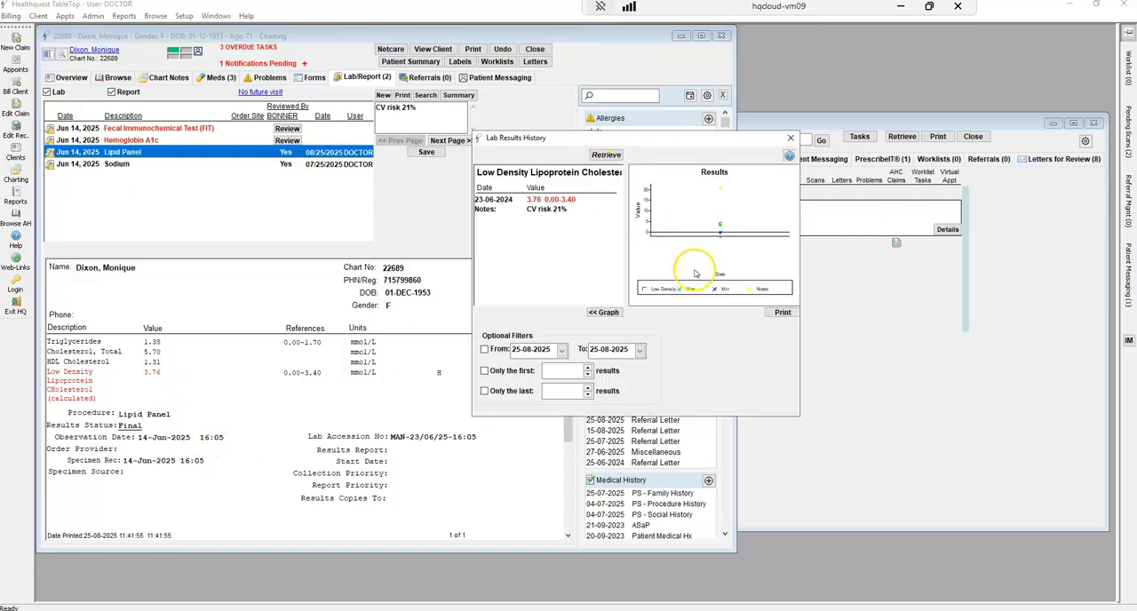
left_click(790, 137)
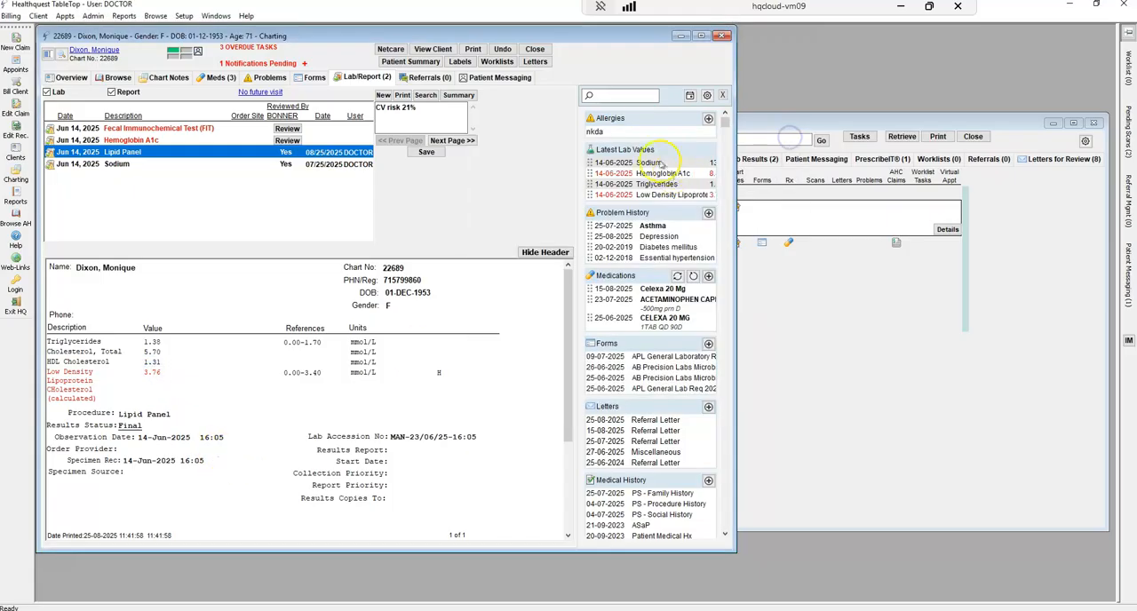
left_click(442, 141)
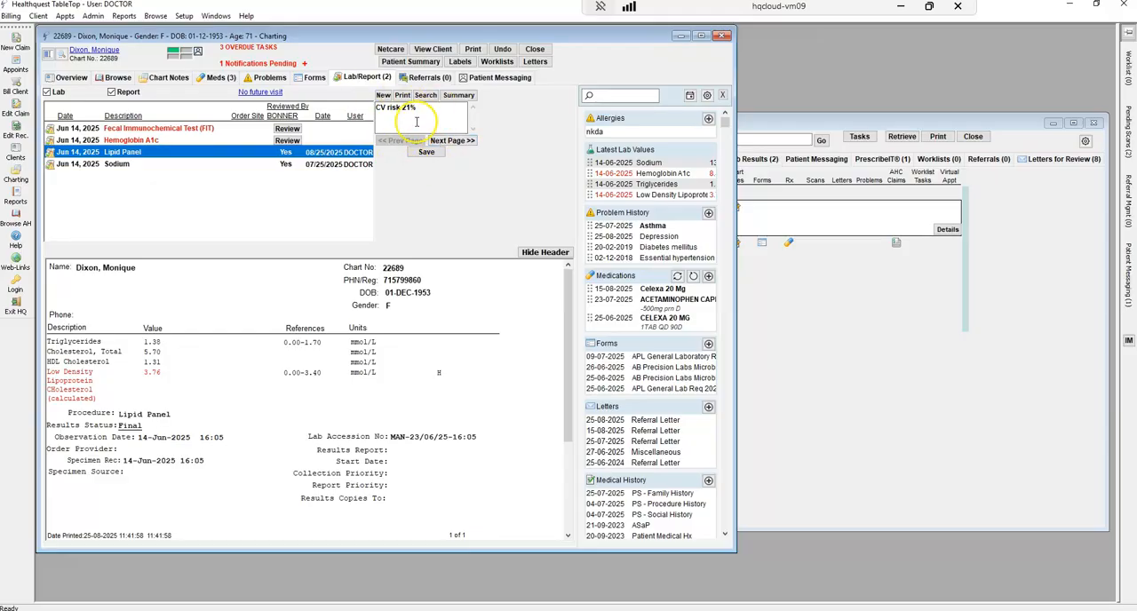
left_click_drag(435, 114, 373, 112)
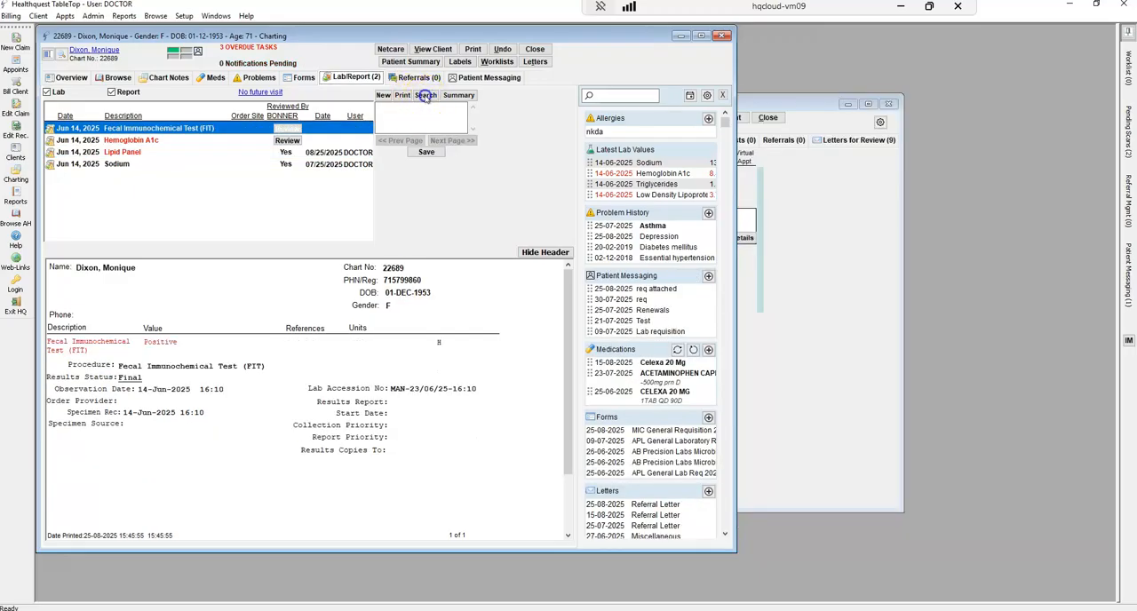
Search the patient's labs for the Hemoglobin A1c result, and open and cancel another lab search
left_click(425, 96)
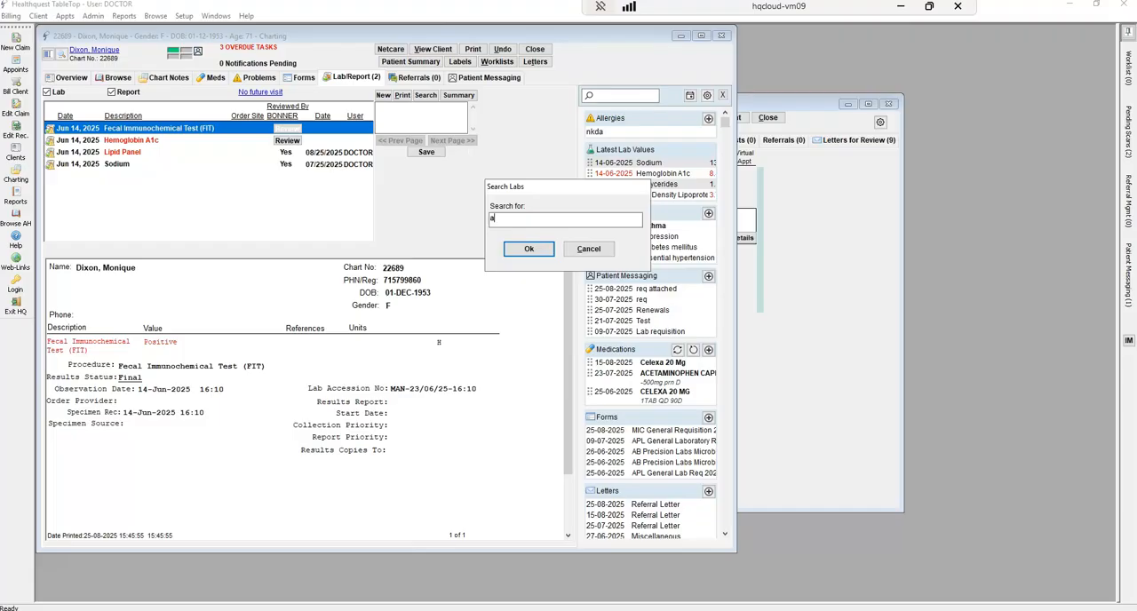
key("Return")
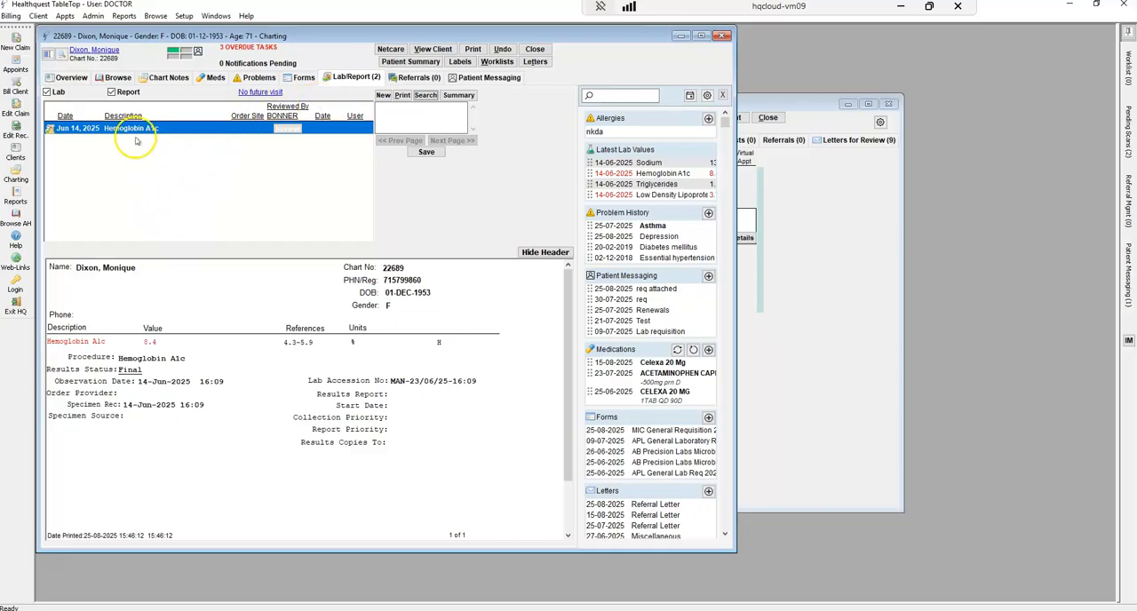
left_click(427, 98)
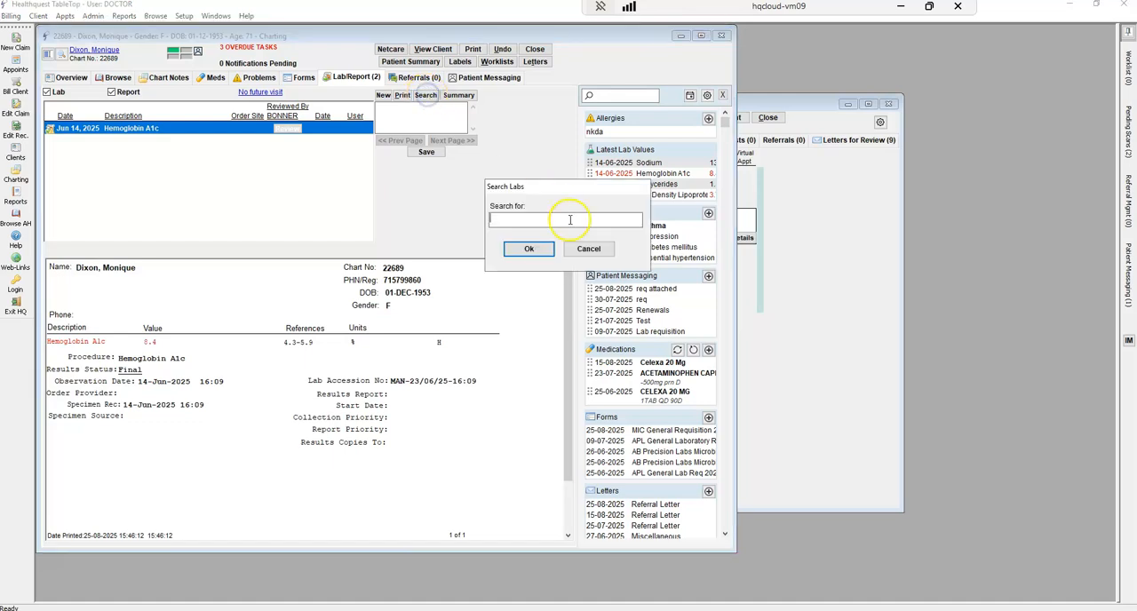
left_click(588, 252)
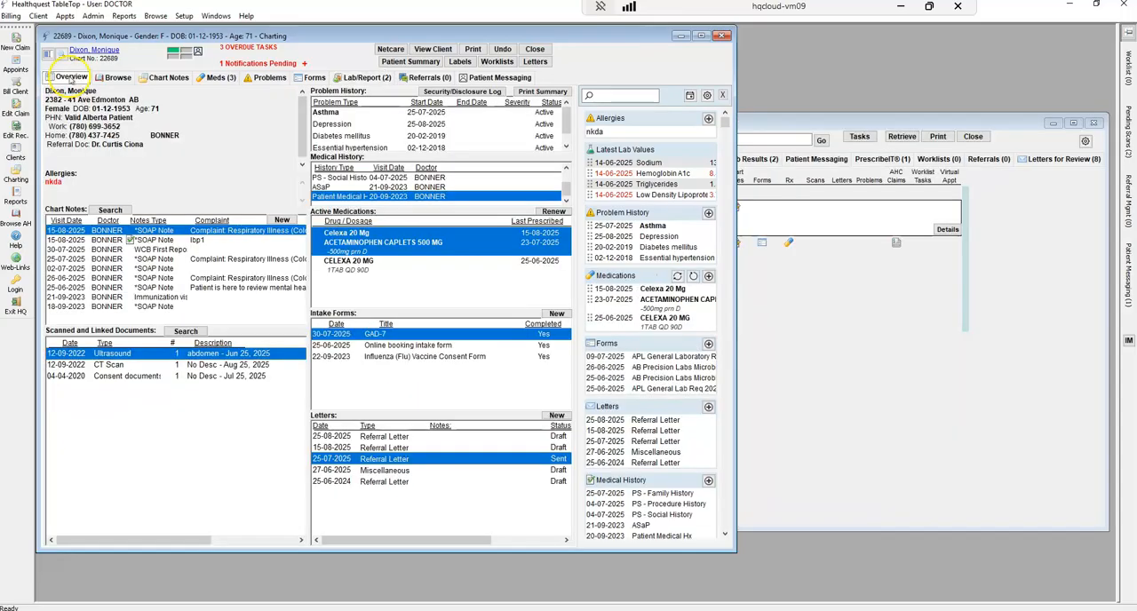
Review the details of the patient's pending outgoing referral due Jul 25, 2025
left_click(419, 77)
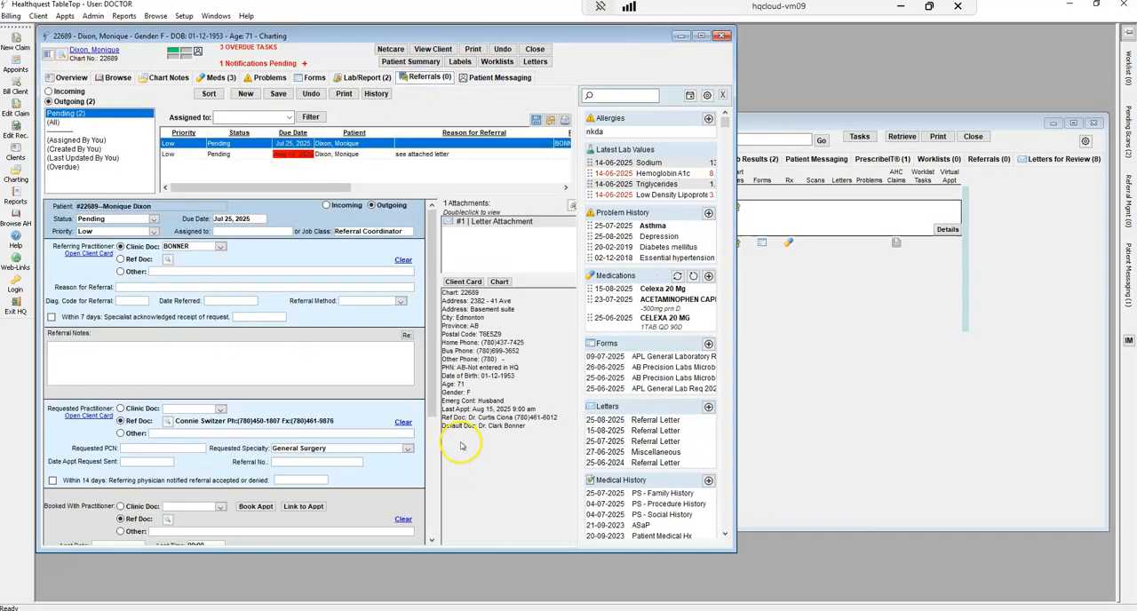
left_click_drag(433, 353, 463, 268)
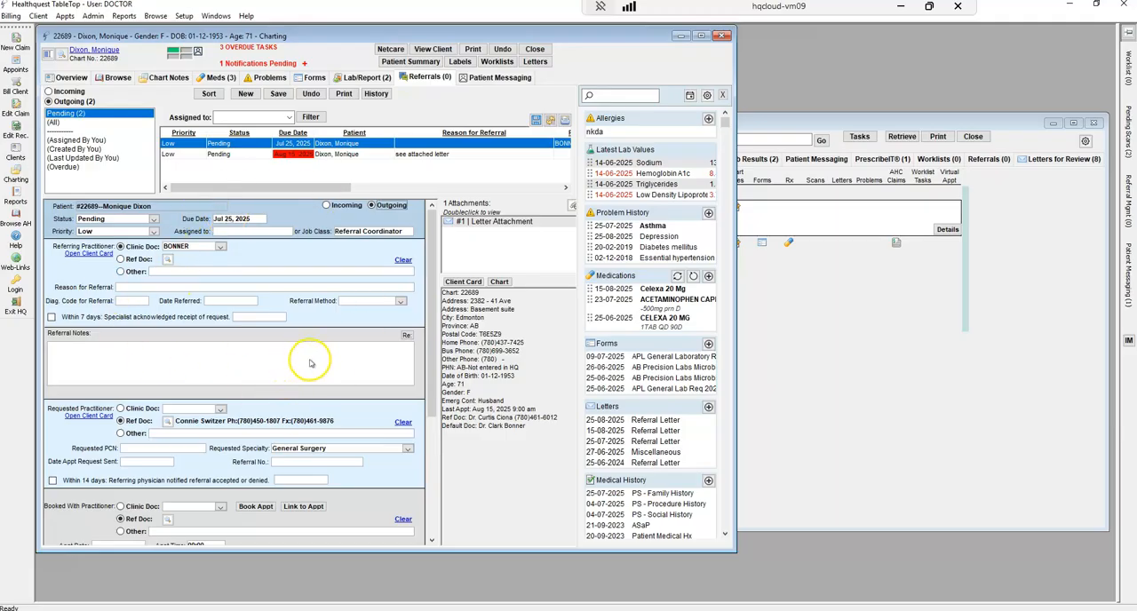
Start a new patient messaging conversation with the subject "results" and the message "All tests results are normal, no need to rebook."
left_click(502, 80)
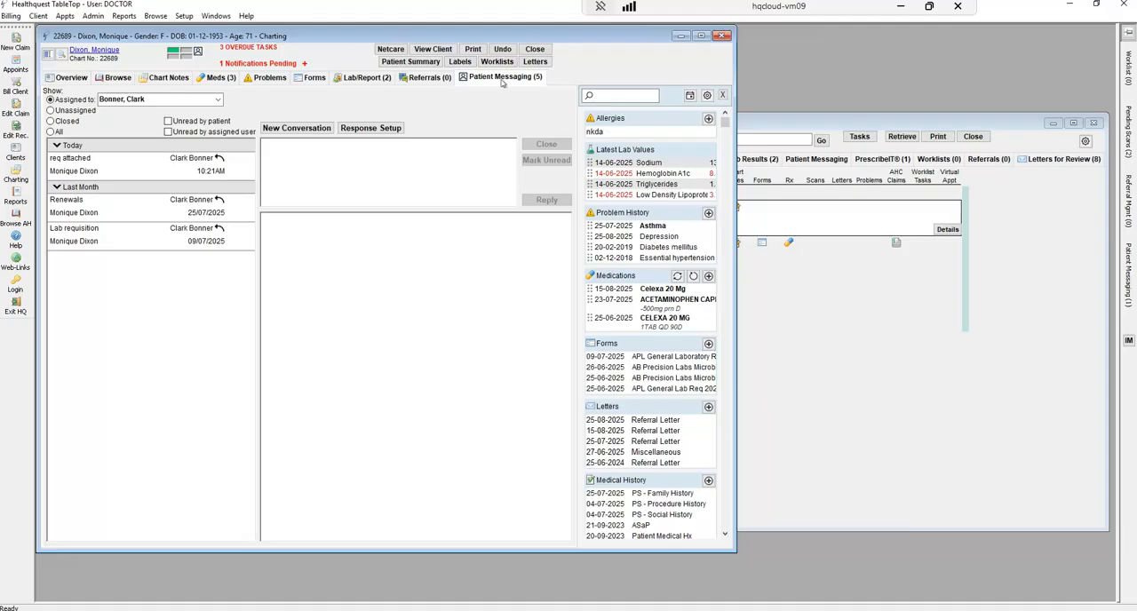
left_click(299, 130)
left_click(299, 130)
left_click(283, 187)
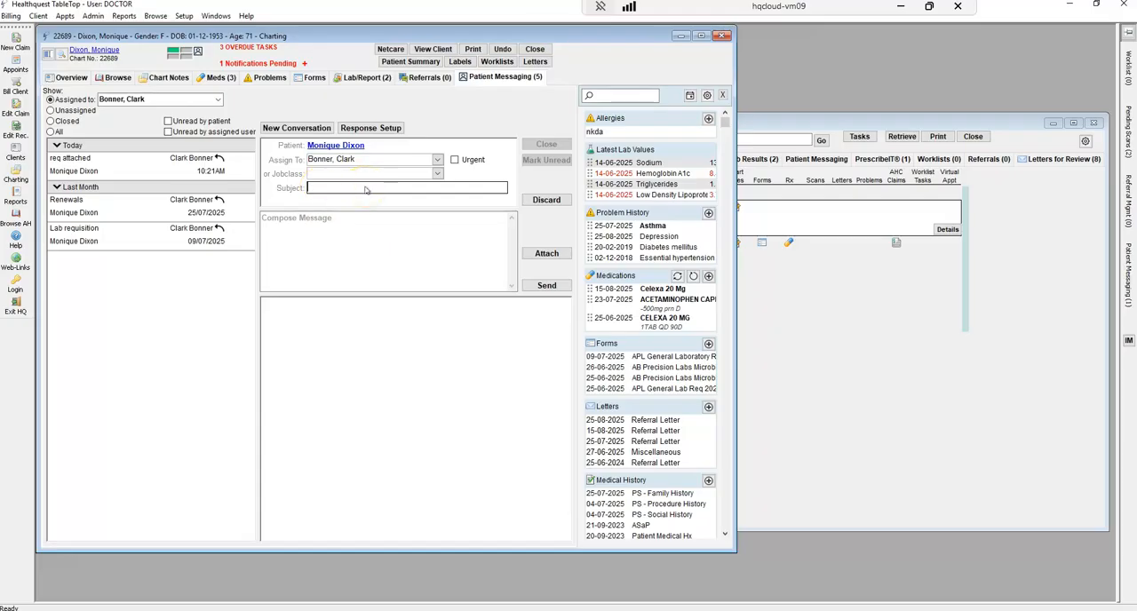
left_click(320, 232)
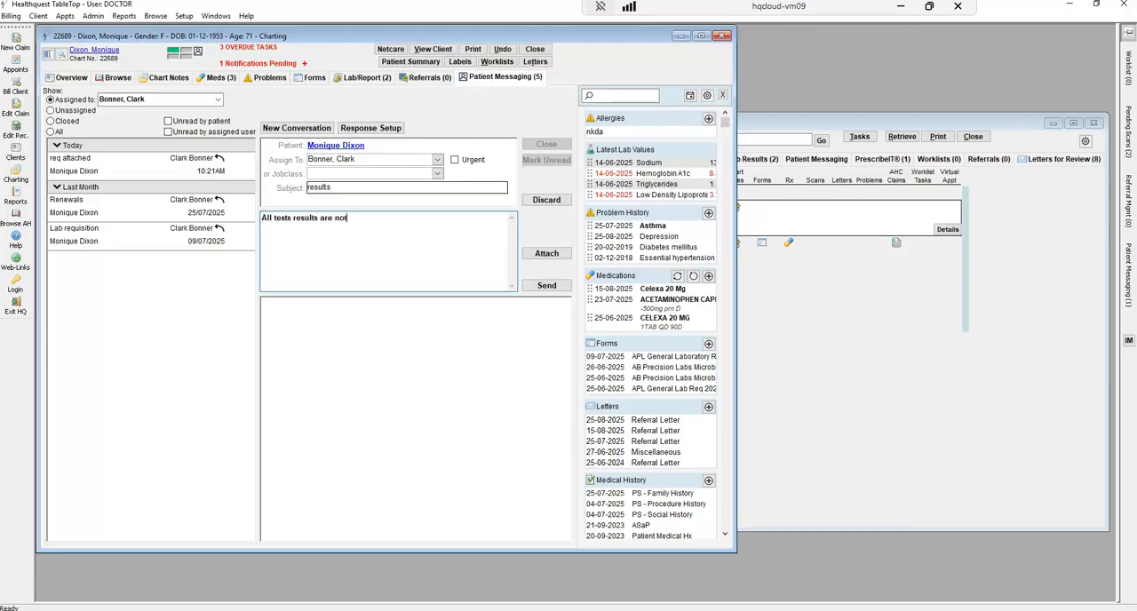
type("All tests results are normal, no need to reboo")
Attach the 14-06-2025 Sodium lab result from the chart to the message, keeping Sodium as its description
left_click(551, 257)
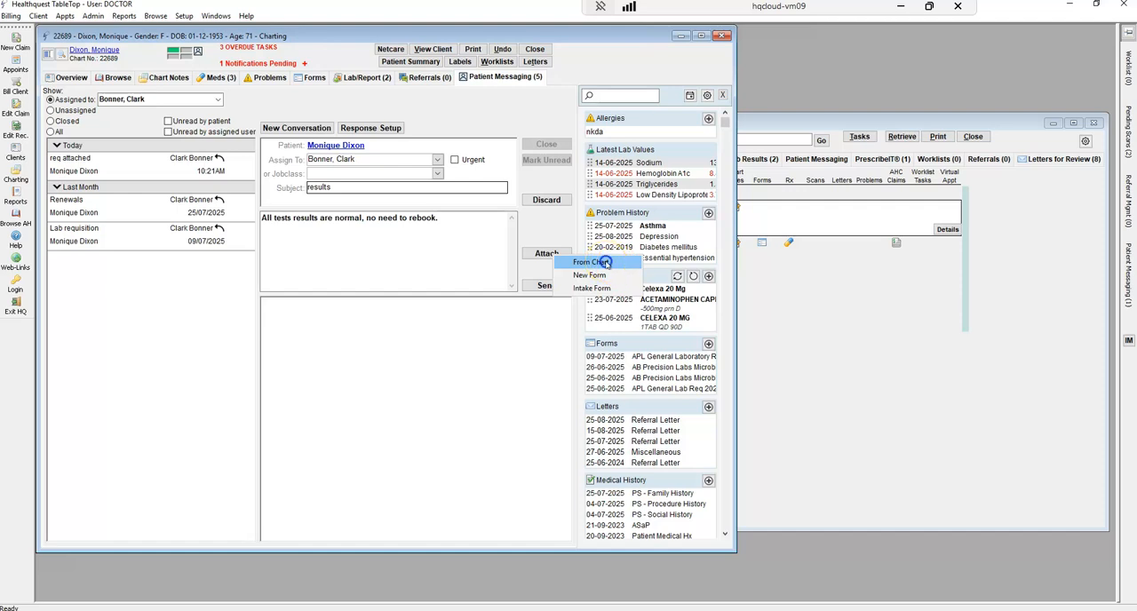
left_click(602, 262)
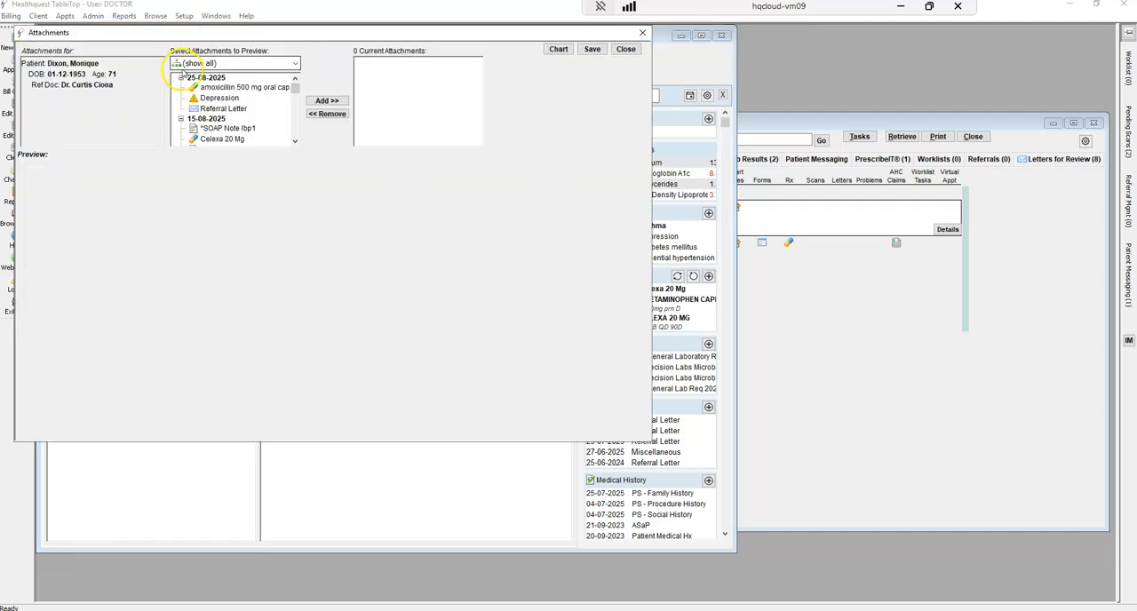
mouse_move(295, 89)
left_mouse_down()
mouse_move(292, 116)
mouse_move(294, 79)
left_mouse_up()
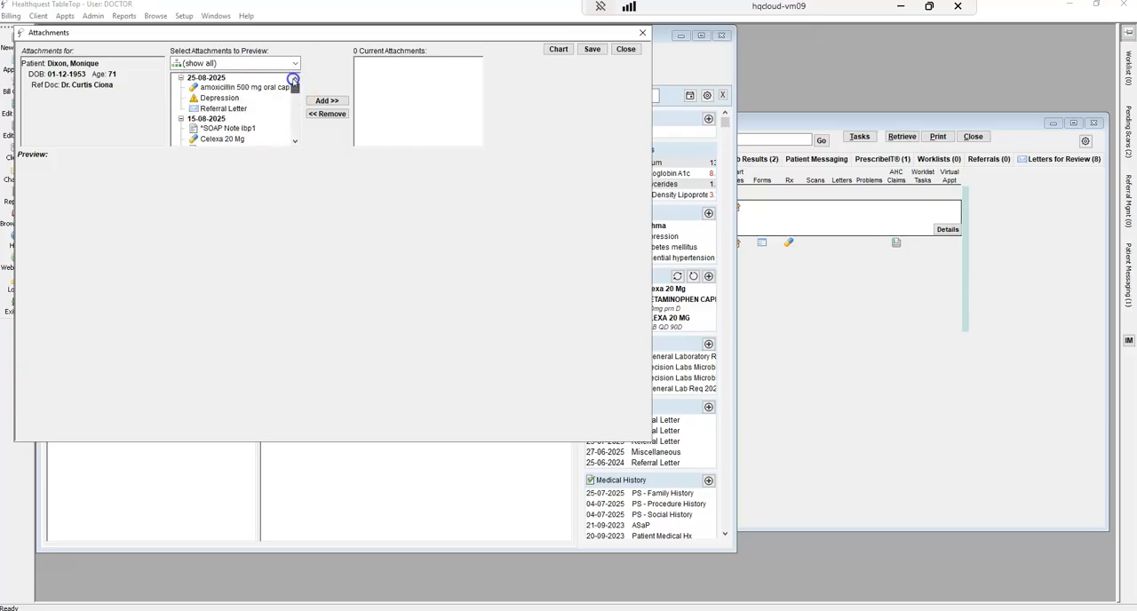
left_click(295, 63)
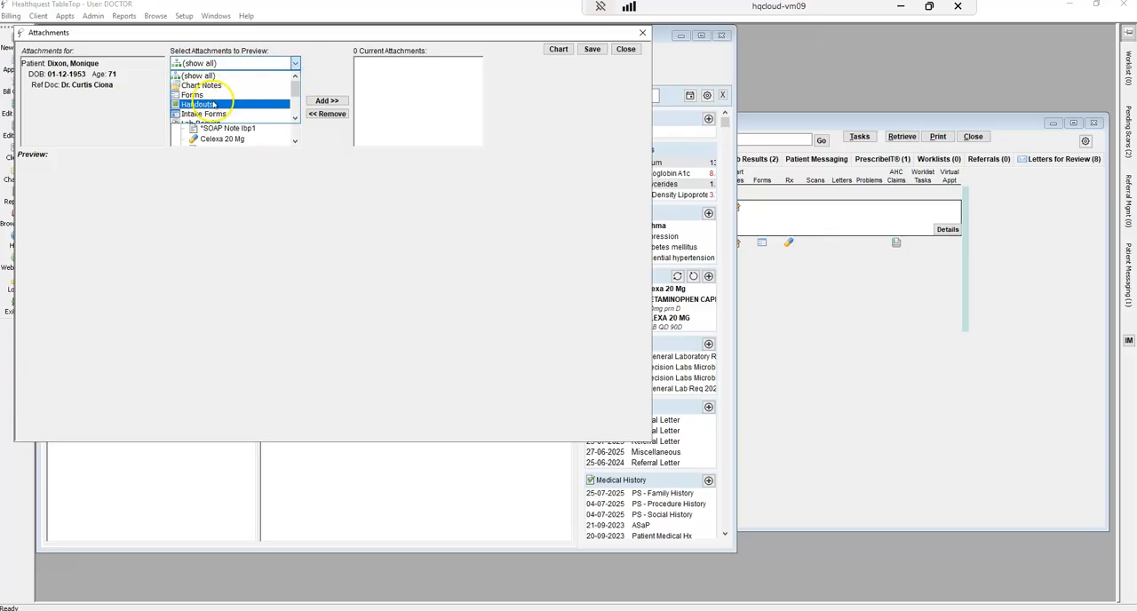
scroll(221, 102, "down", 1)
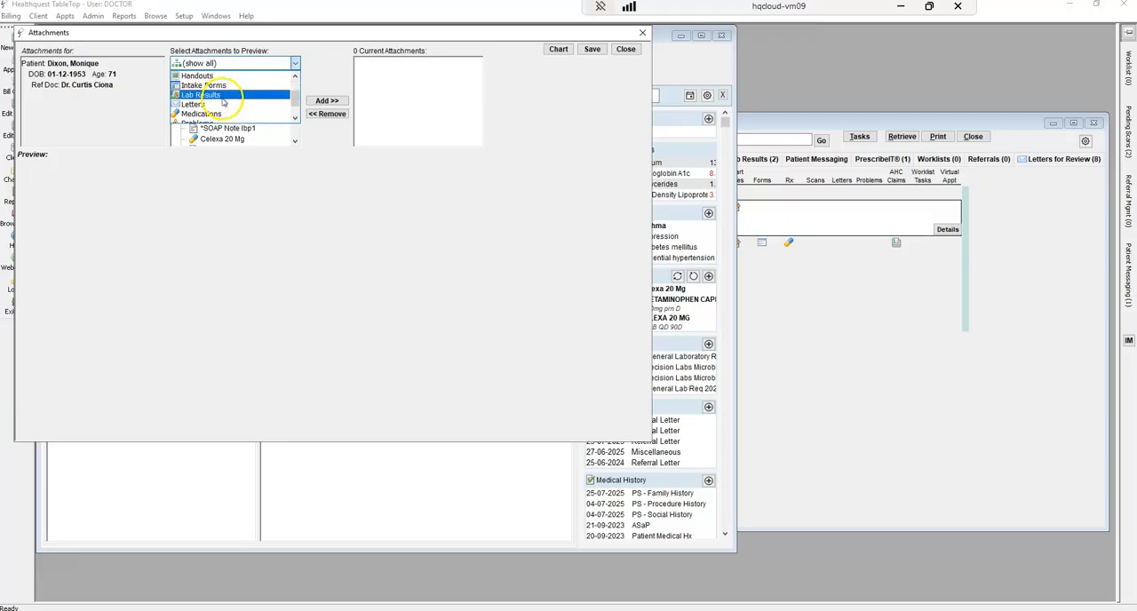
left_click(222, 99)
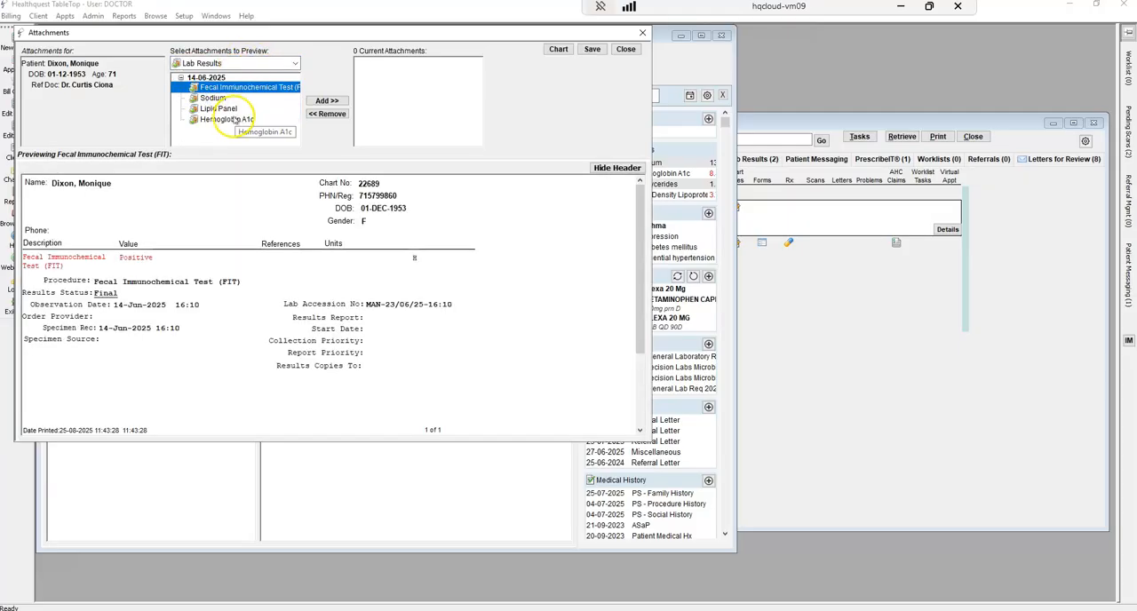
left_click(212, 97)
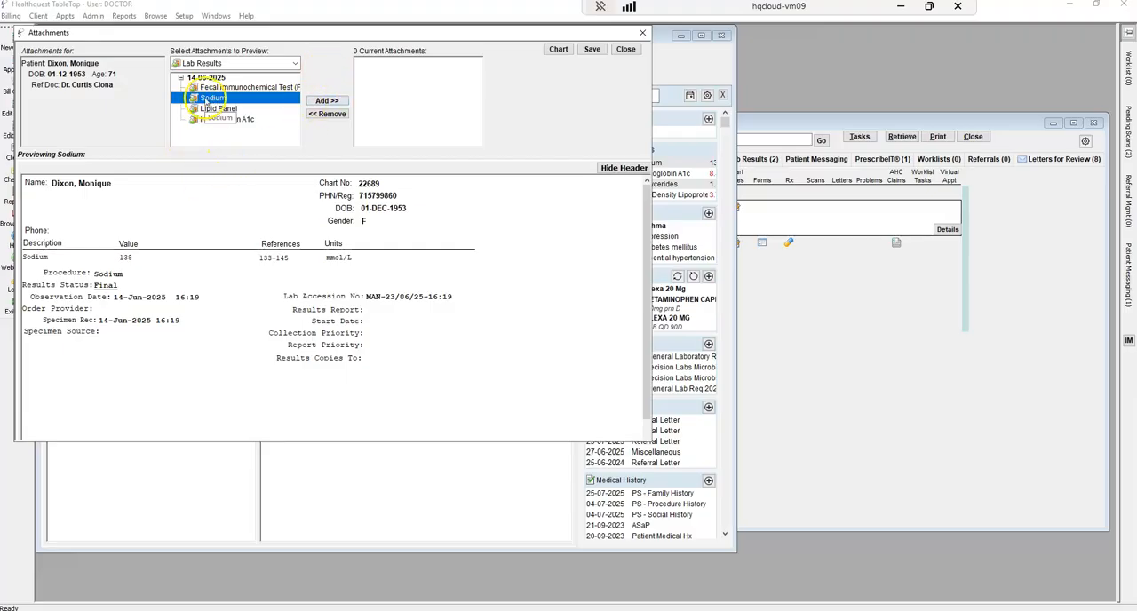
left_click(325, 100)
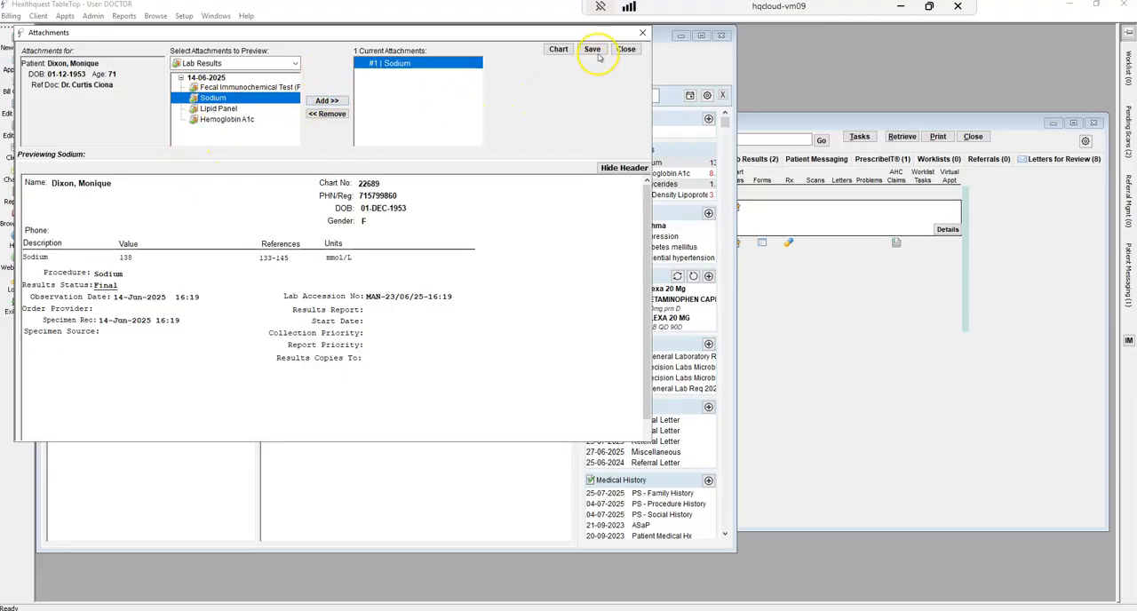
left_click(595, 48)
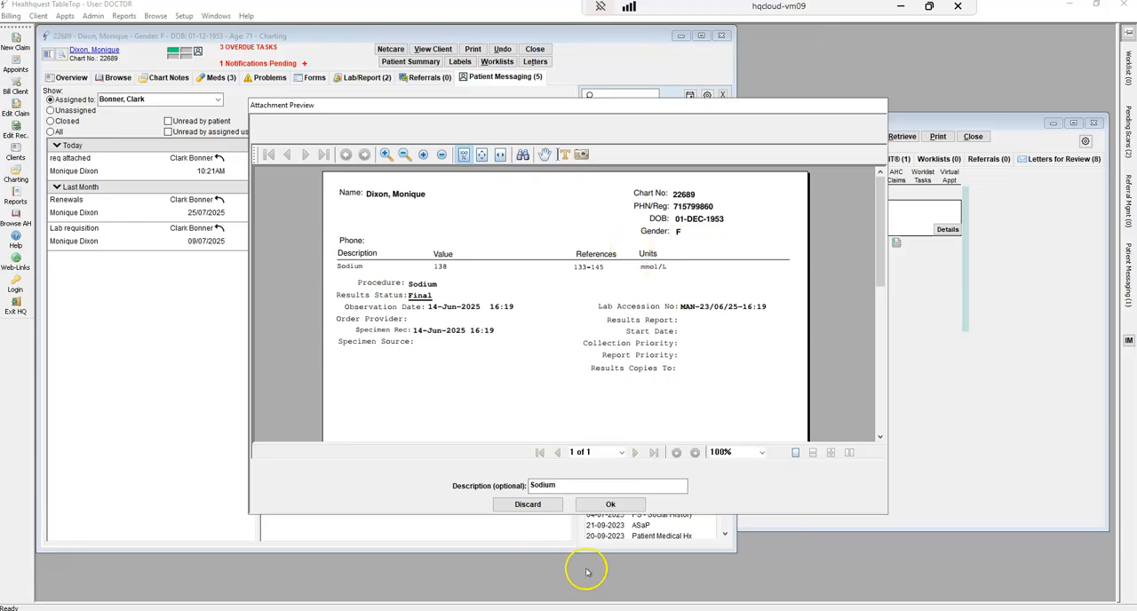
left_click(608, 505)
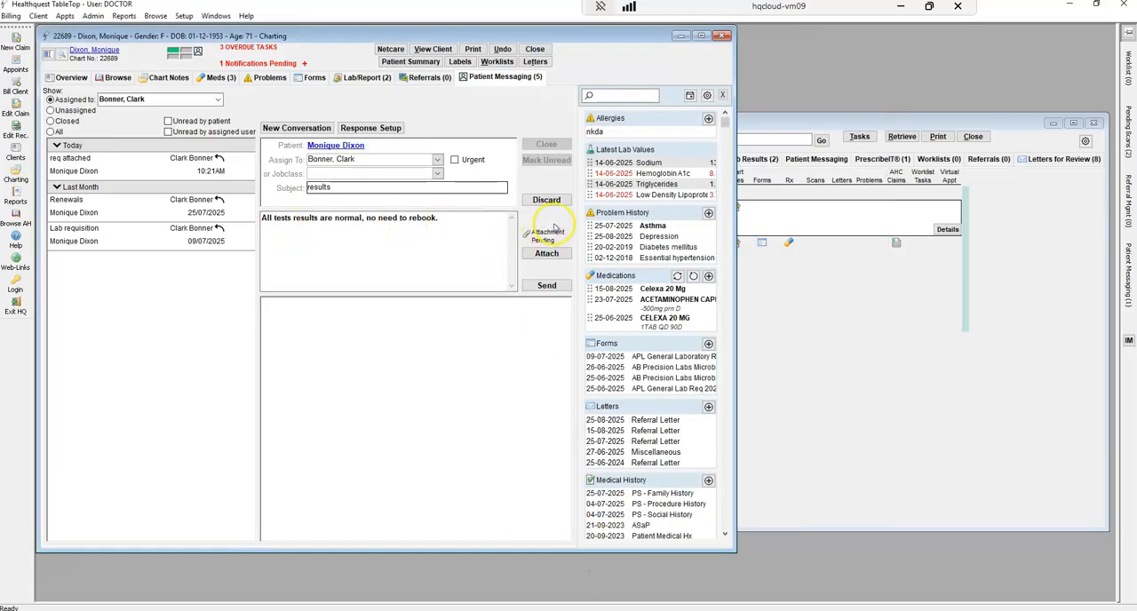
Send the message and close the "results" conversation, with all of the patient's conversations listed
left_click(546, 285)
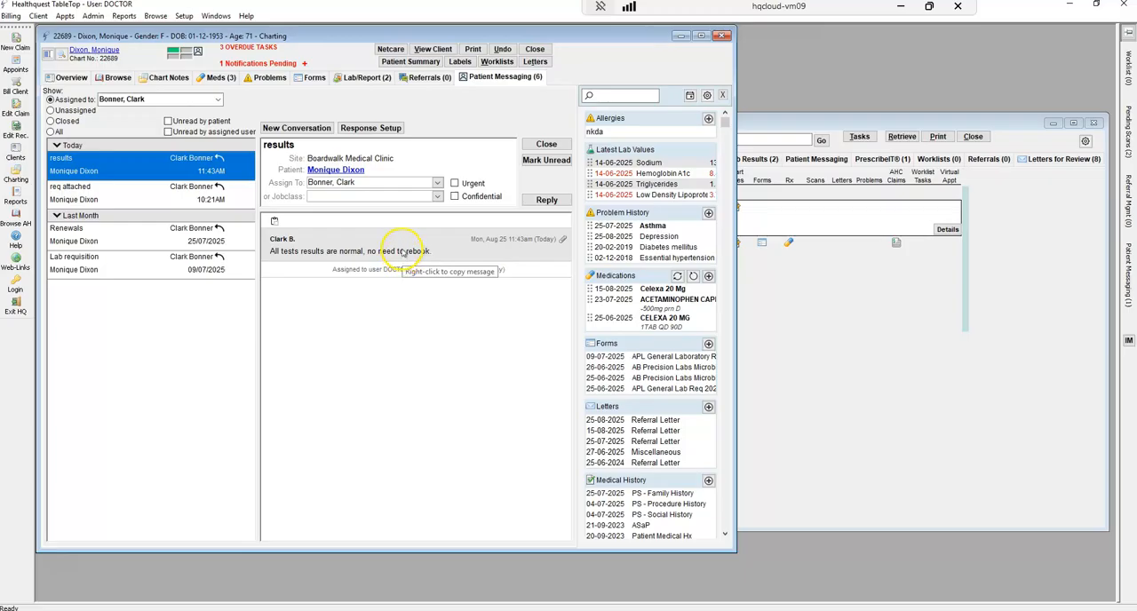
left_click(547, 144)
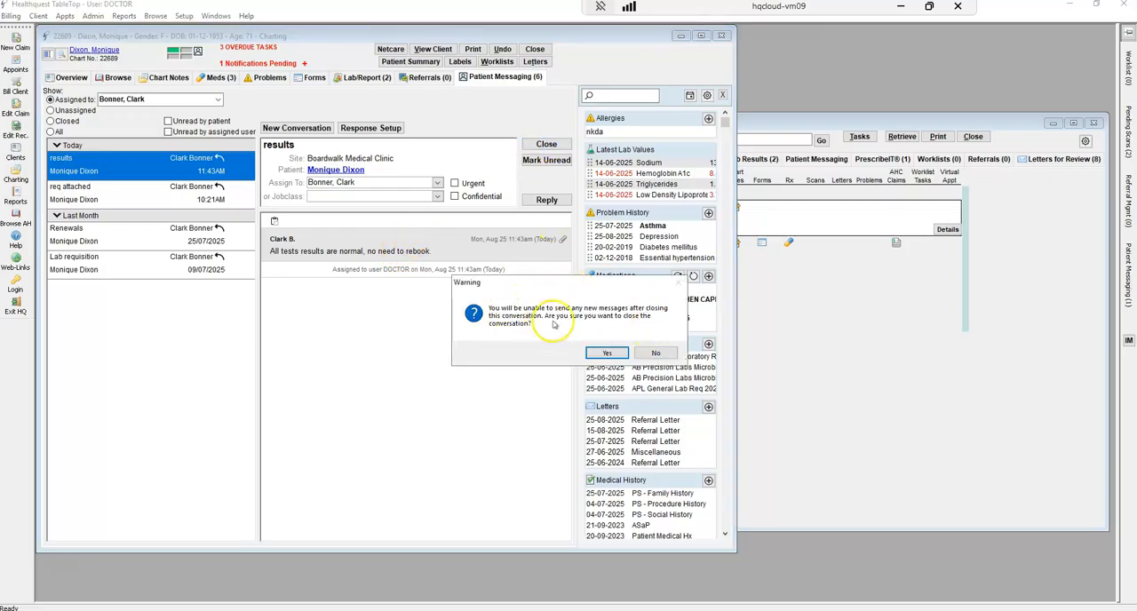
left_click(607, 354)
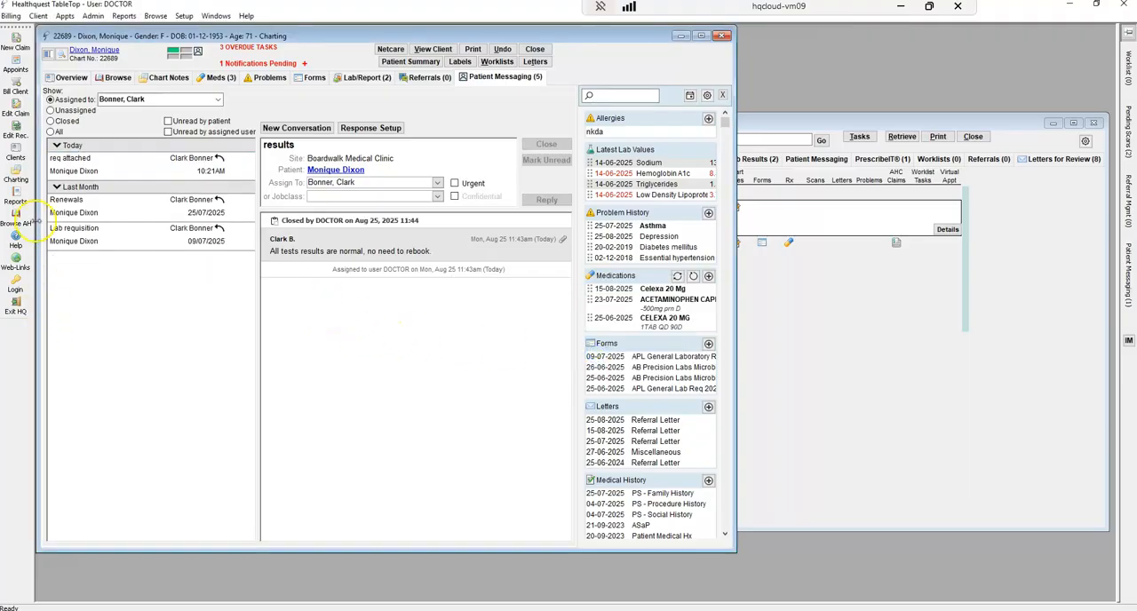
left_click(53, 132)
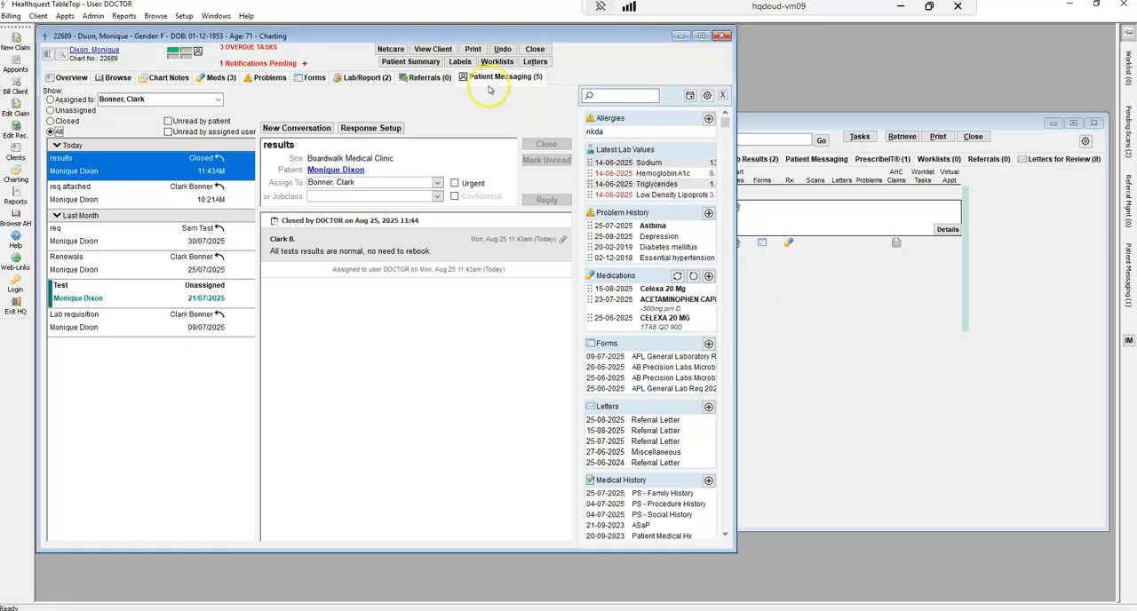
Open a new AHC claim entry, select the clinic doctor, and close it without entering a claim
left_click(15, 43)
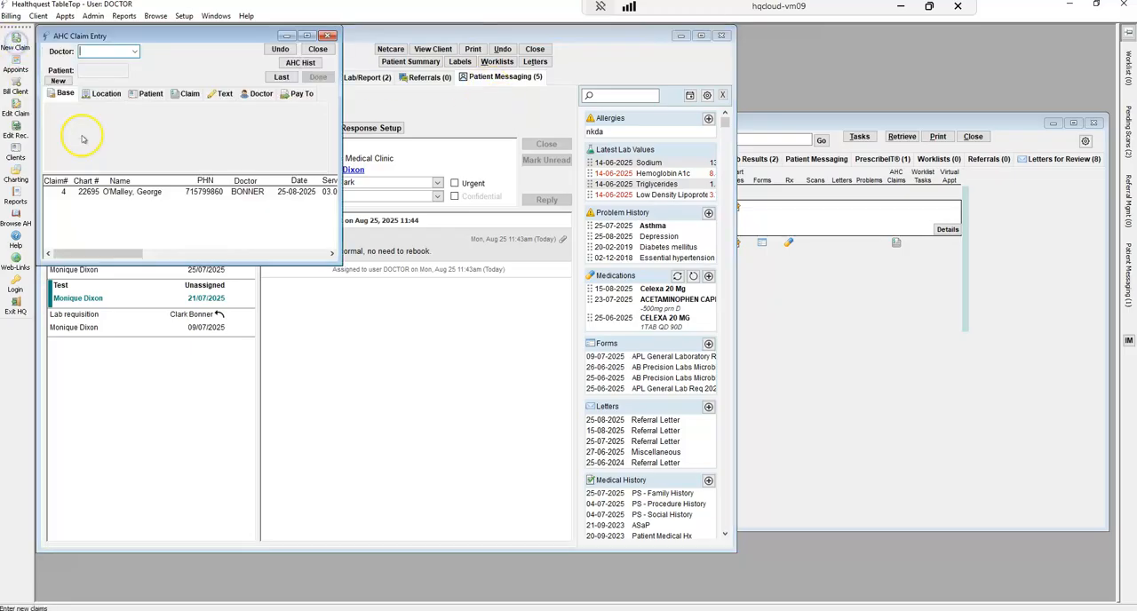
left_click(134, 51)
left_click(133, 56)
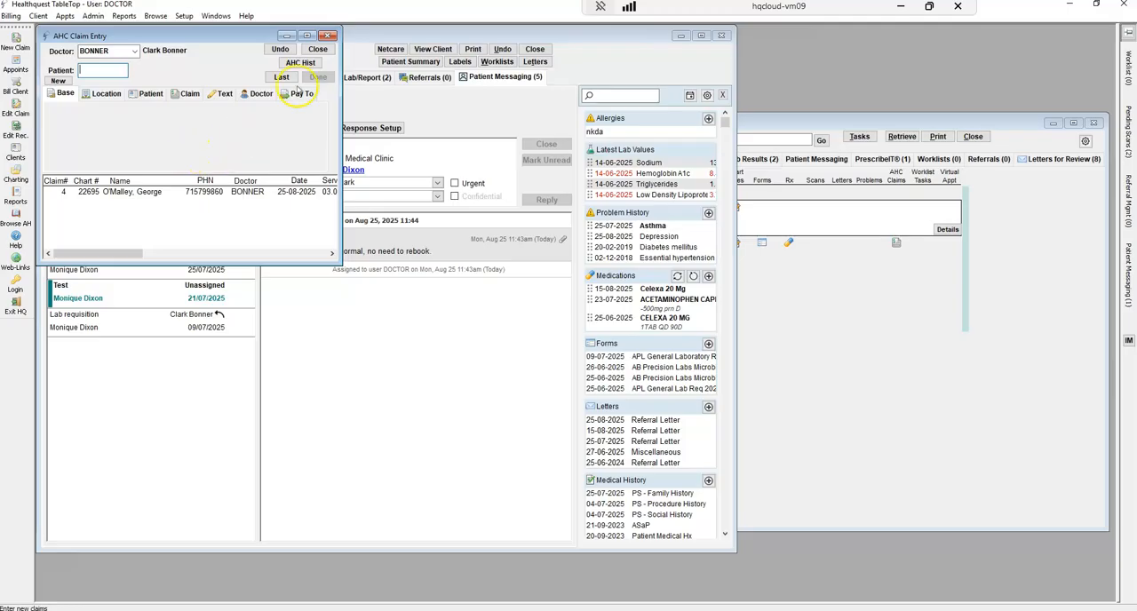
left_click(315, 49)
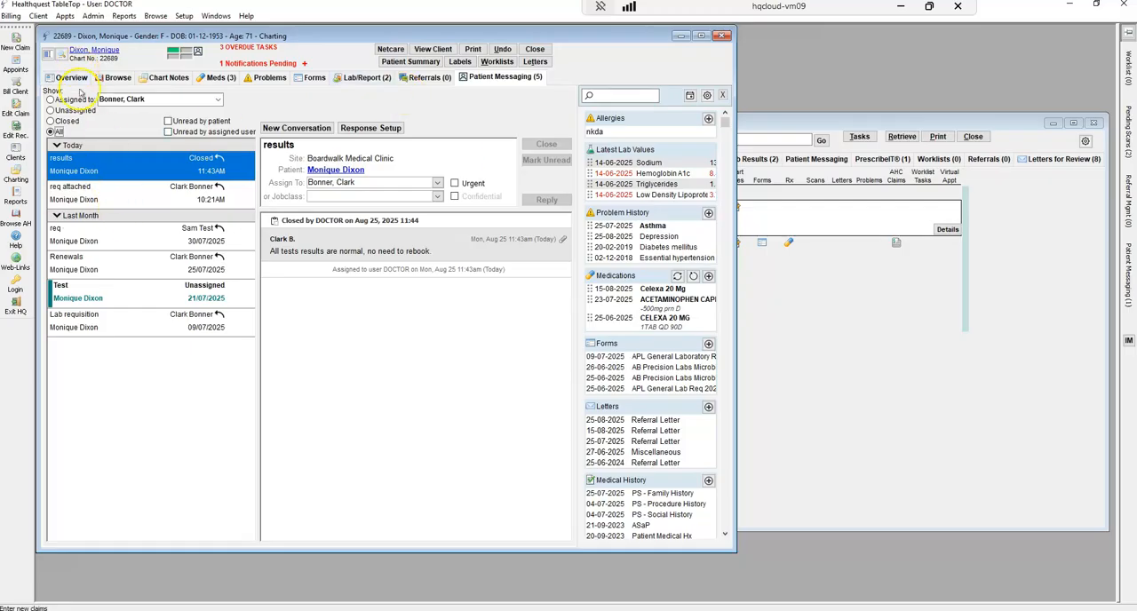
Create a new blank SOAP Note from the patient's chart overview
left_click(76, 78)
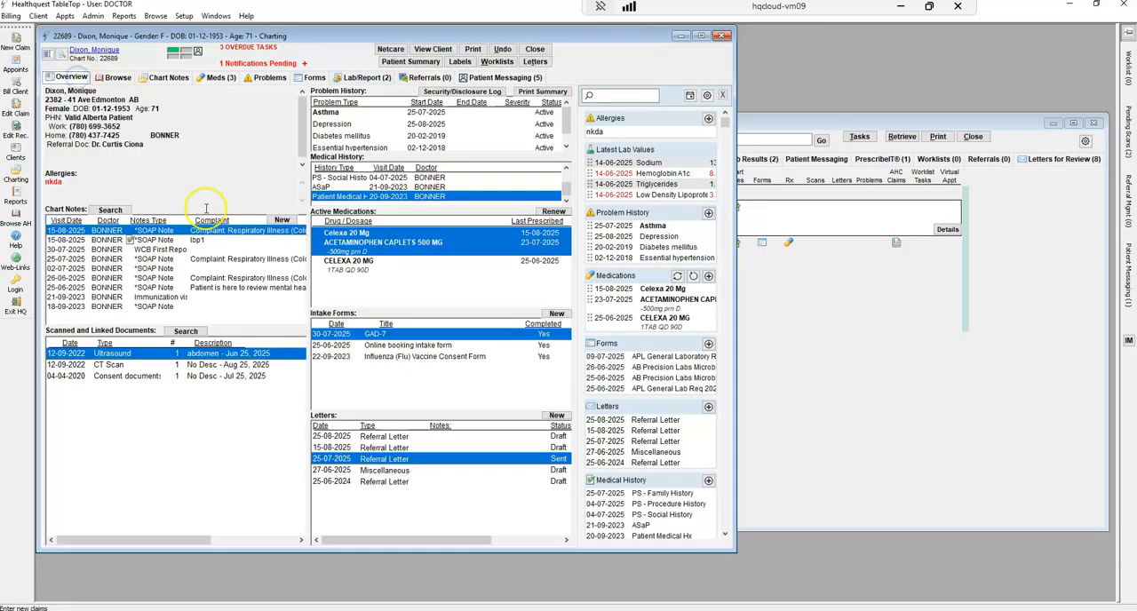
left_click(281, 220)
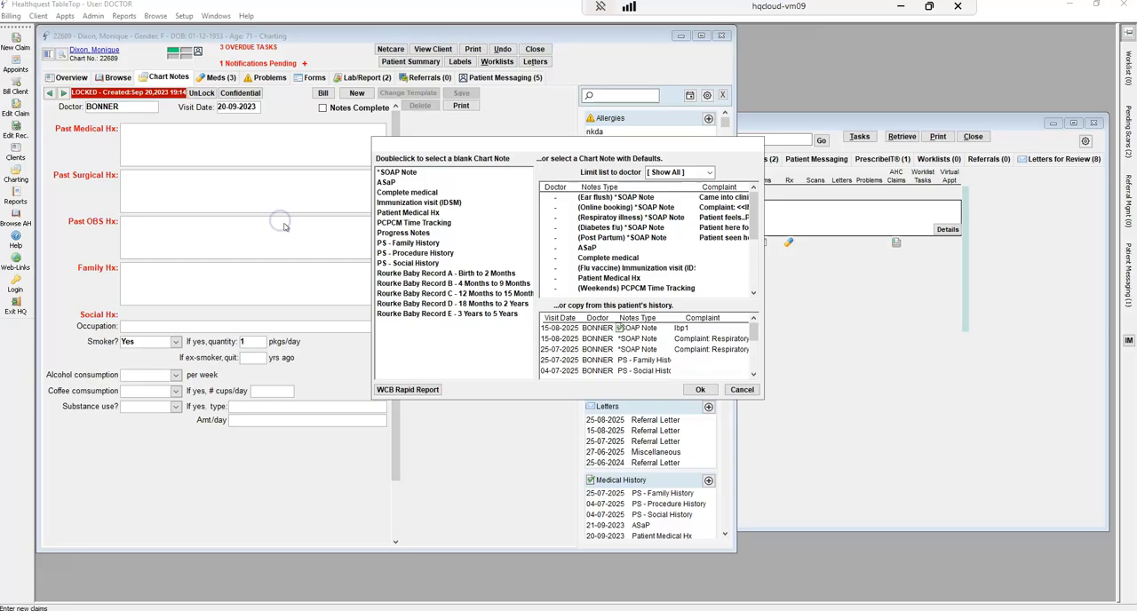
left_click(418, 172)
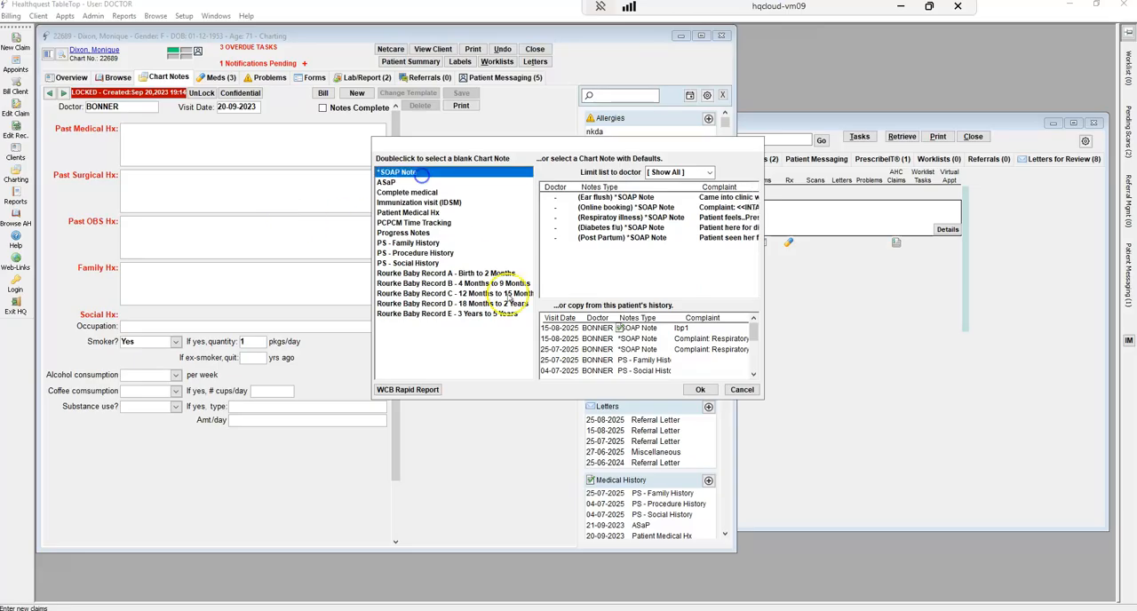
left_click(700, 390)
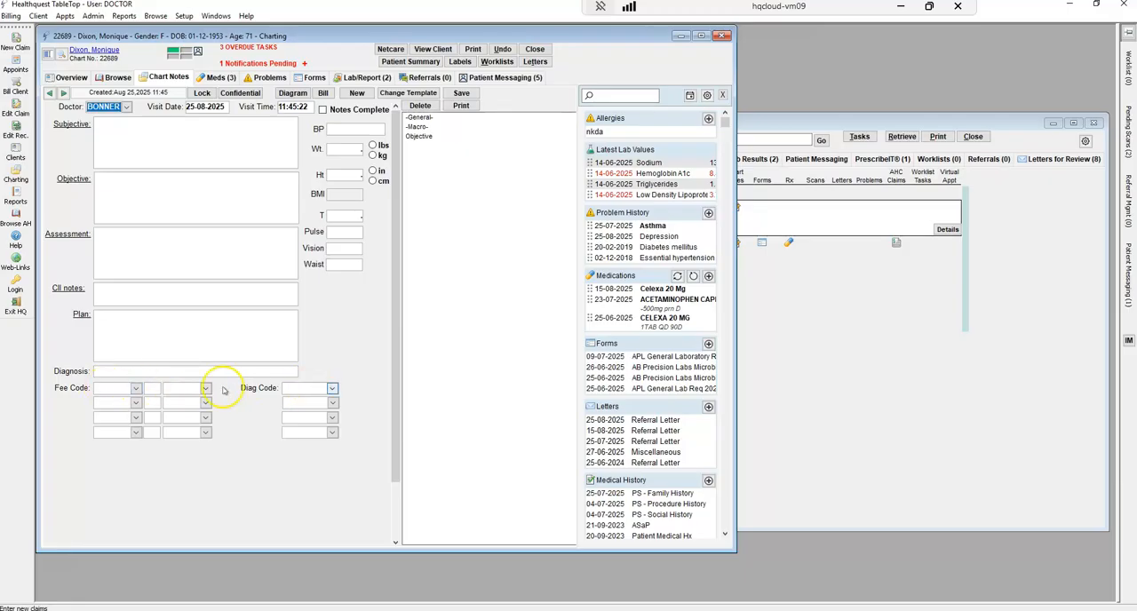
Open an AHC claim from the new SOAP note's billing function and close it without billing
left_click(325, 94)
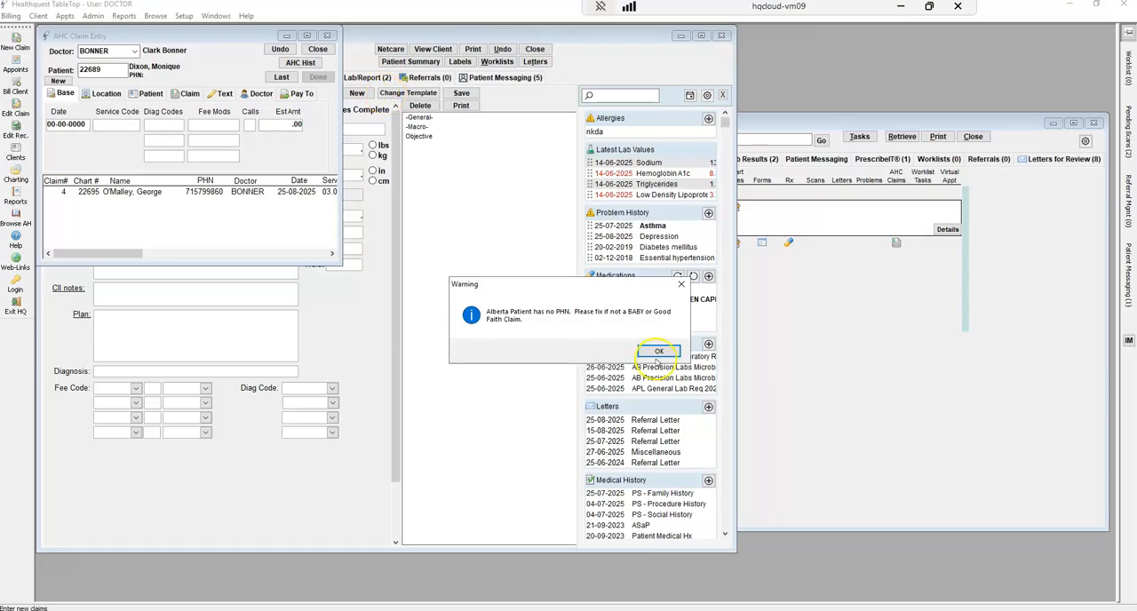
left_click(660, 352)
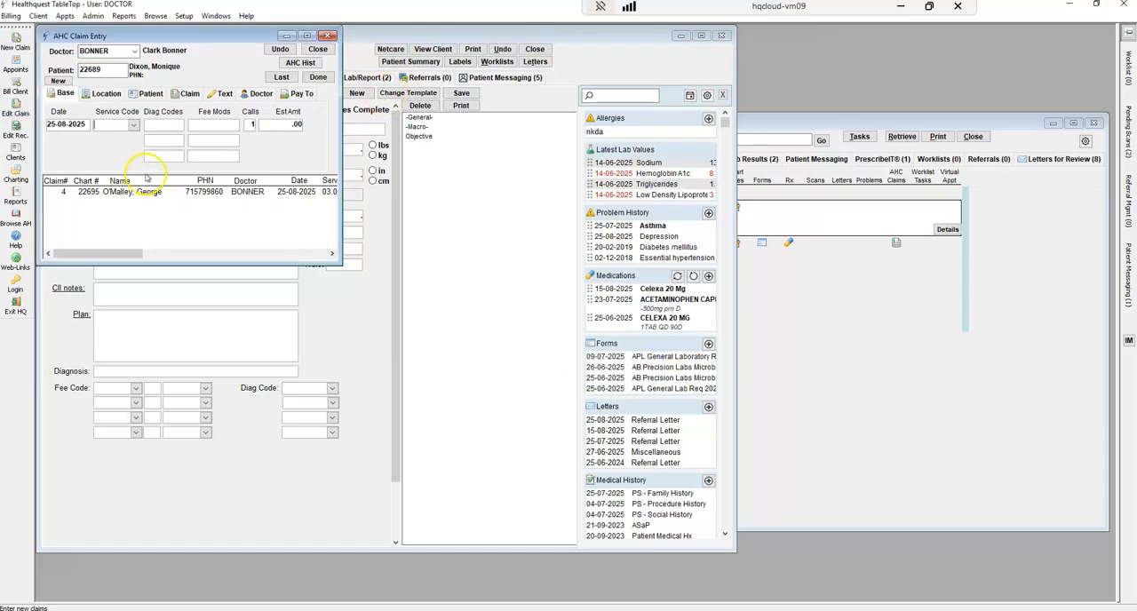
left_click(317, 49)
Reopen the 25-08-2025 SOAP note from the overview and insert the 25-08-2025 "req attached" patient message into its Plan
left_click(71, 78)
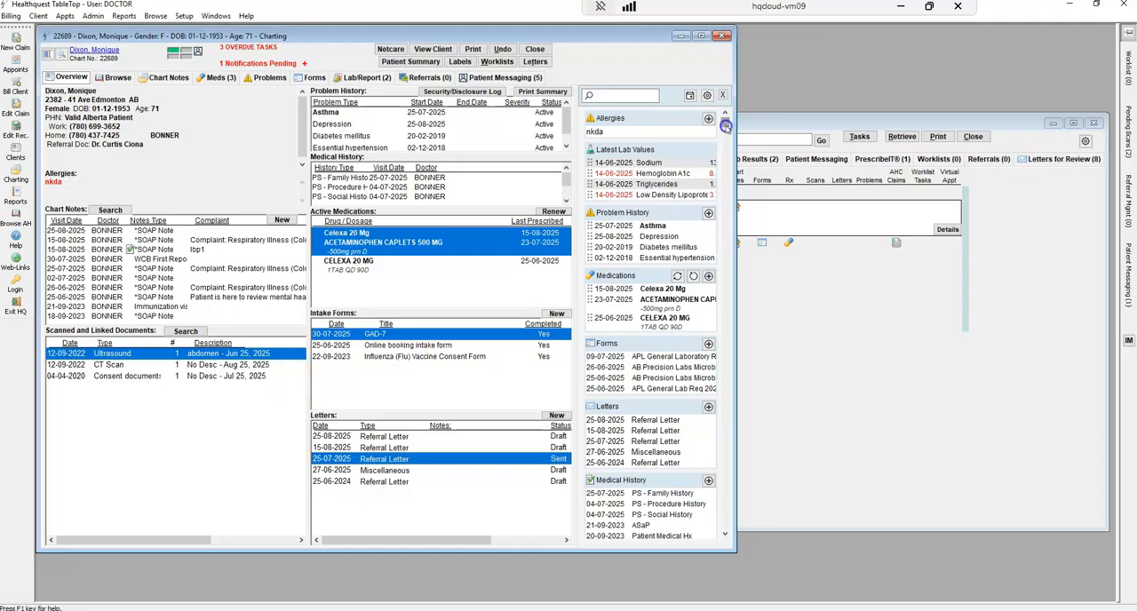
scroll(715, 338, "down", 5)
left_click_drag(719, 338, 703, 88)
left_click_drag(725, 121, 745, 393)
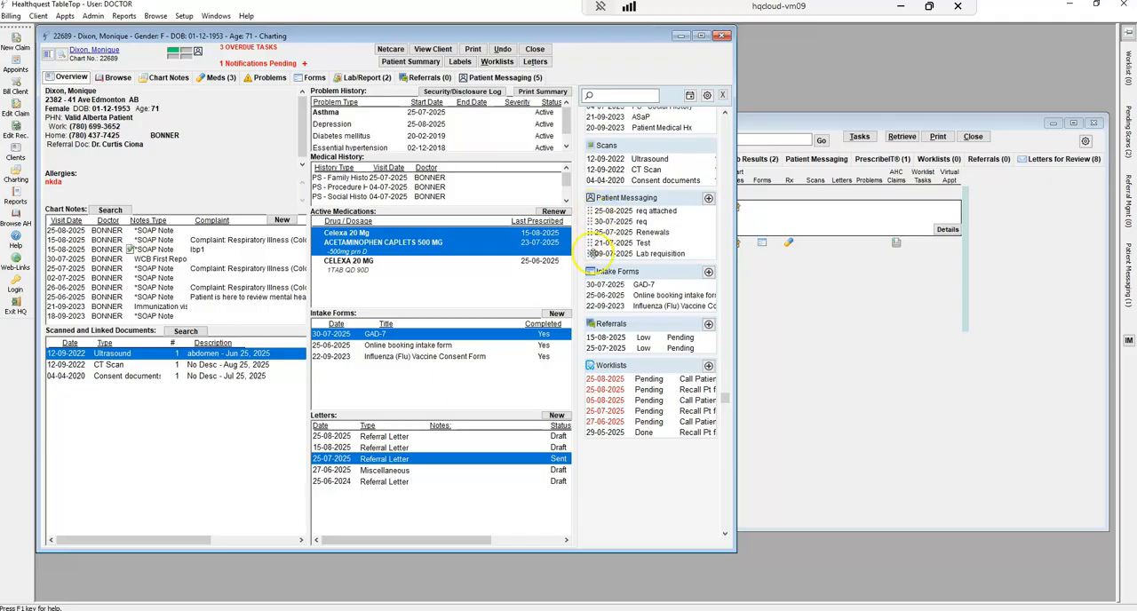
double_click(173, 231)
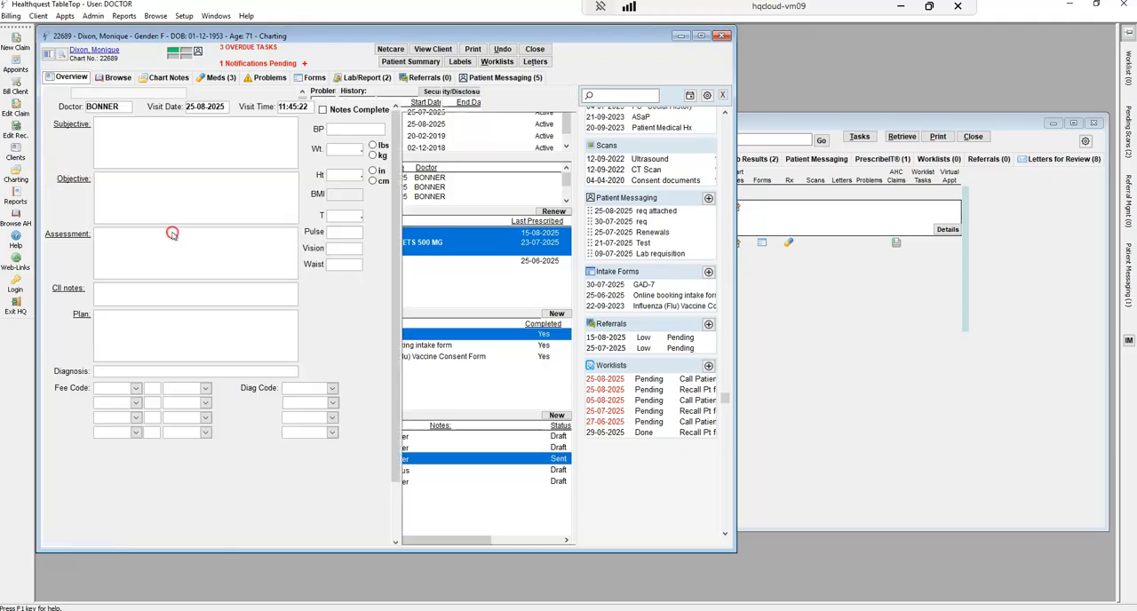
left_click(138, 147)
left_click(145, 330)
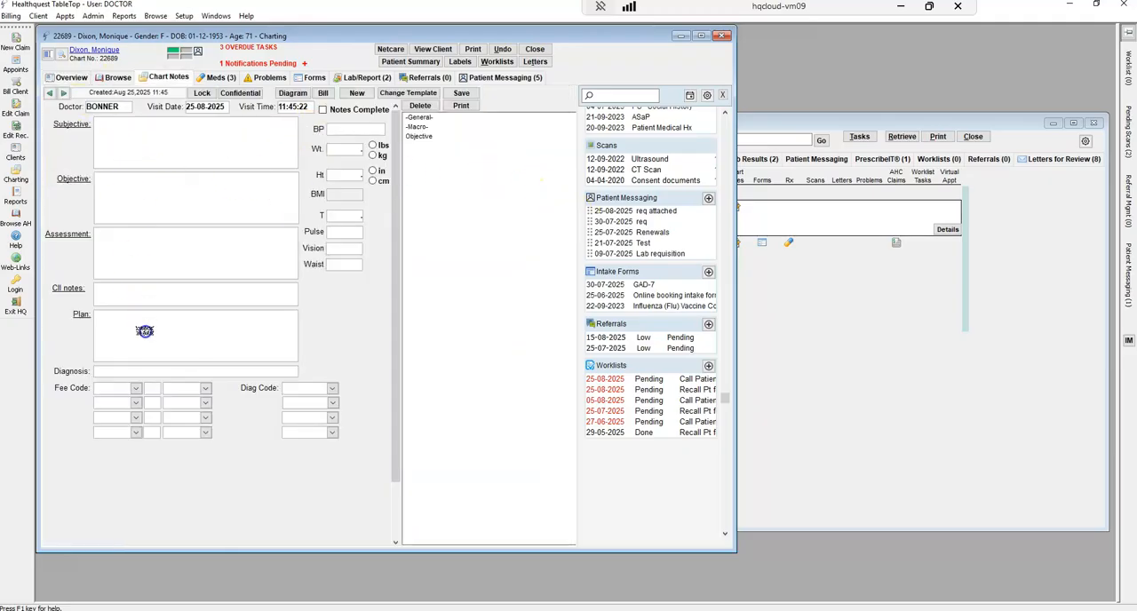
type("Aug 25, 2025 *:21 AM - Clark B. Please complete attach requisition asap. Thanks")
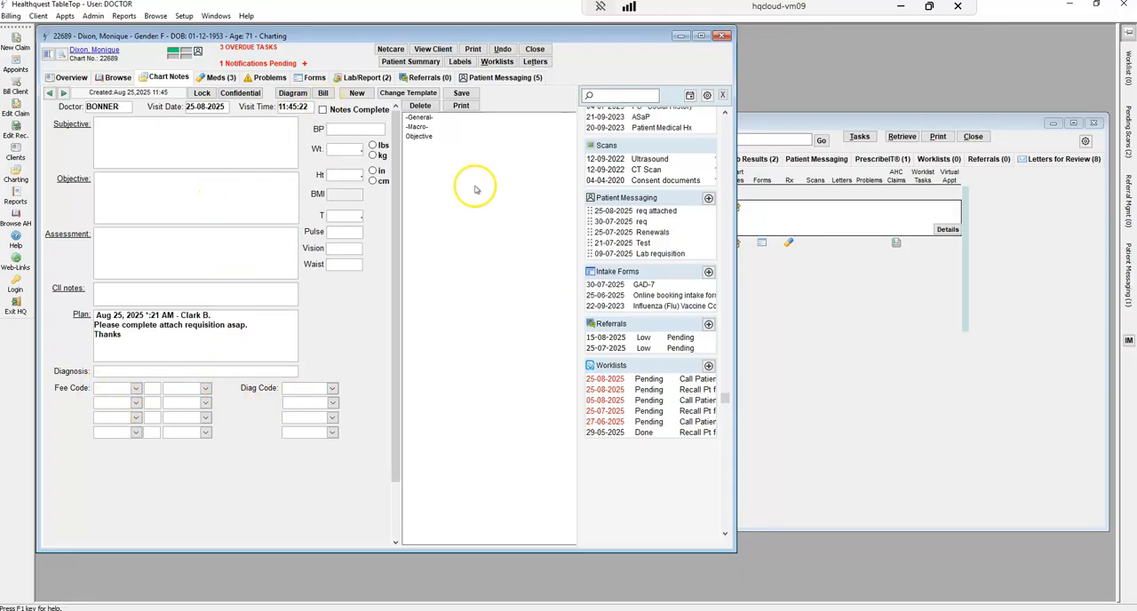
Insert the 14-06-2025 Sodium lab value into the SOAP note's Assessment
left_click_drag(725, 401, 726, 109)
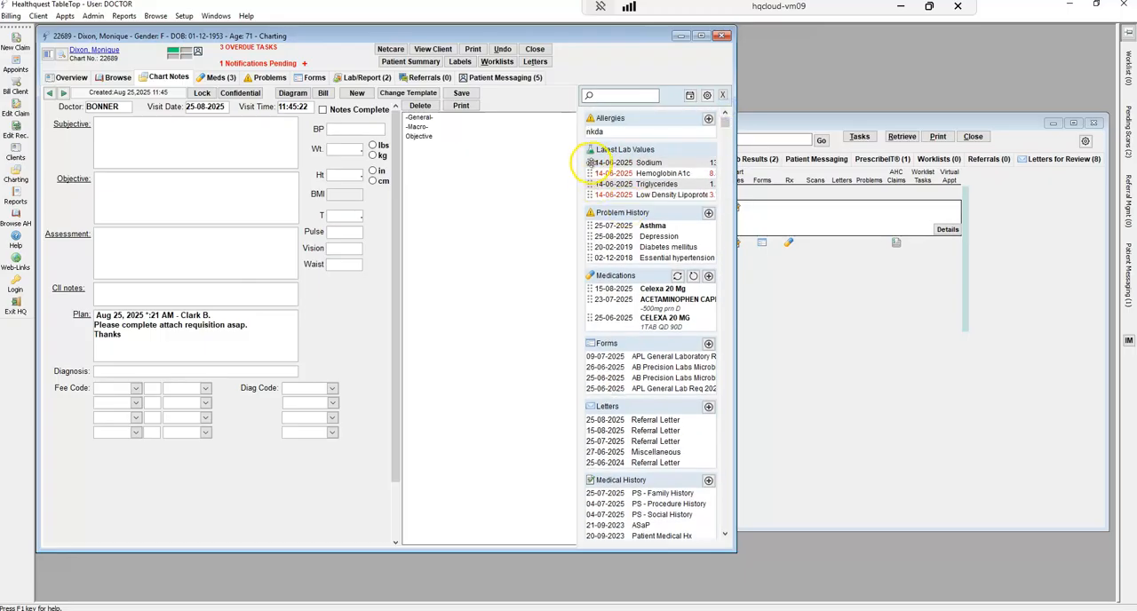
left_click_drag(118, 266, 216, 233)
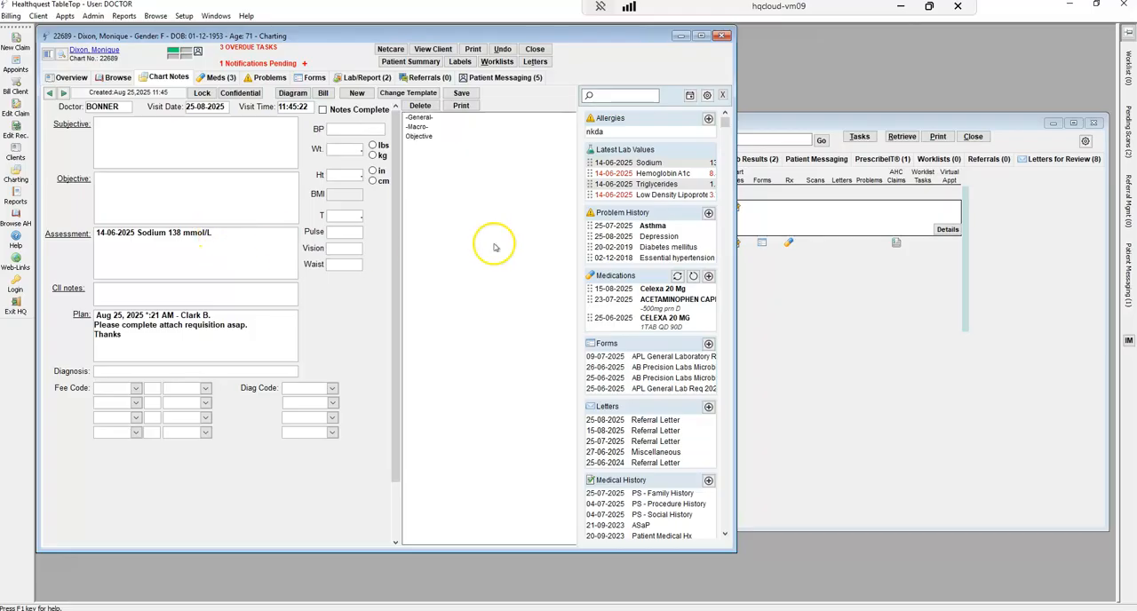
Remove the Referrals section from the displayed sections in the Reference Panel Settings
left_click_drag(728, 126, 731, 94)
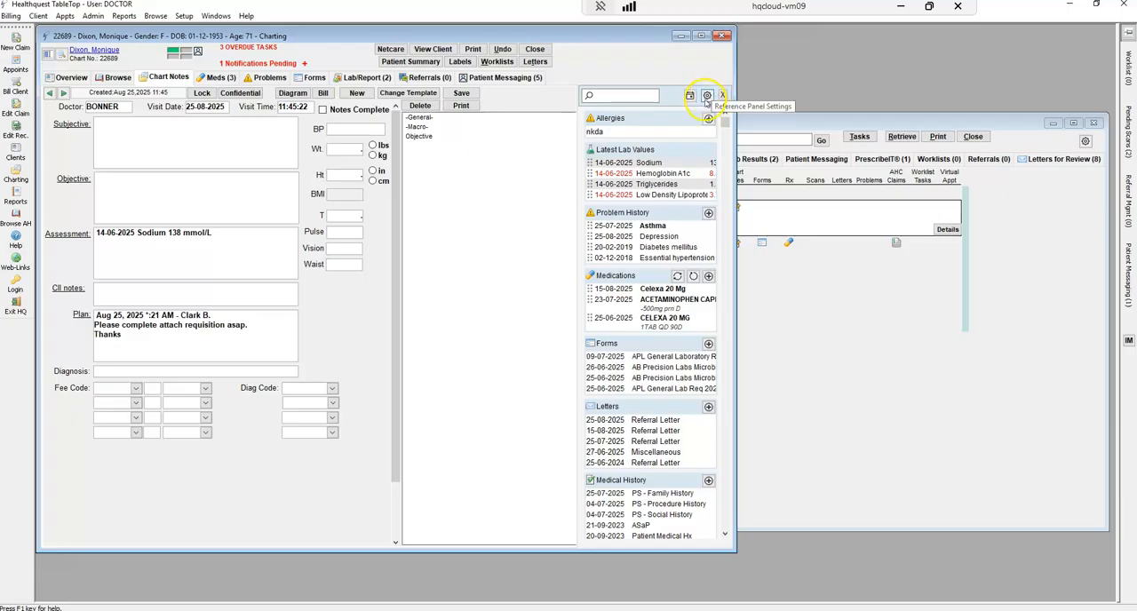
left_click(708, 96)
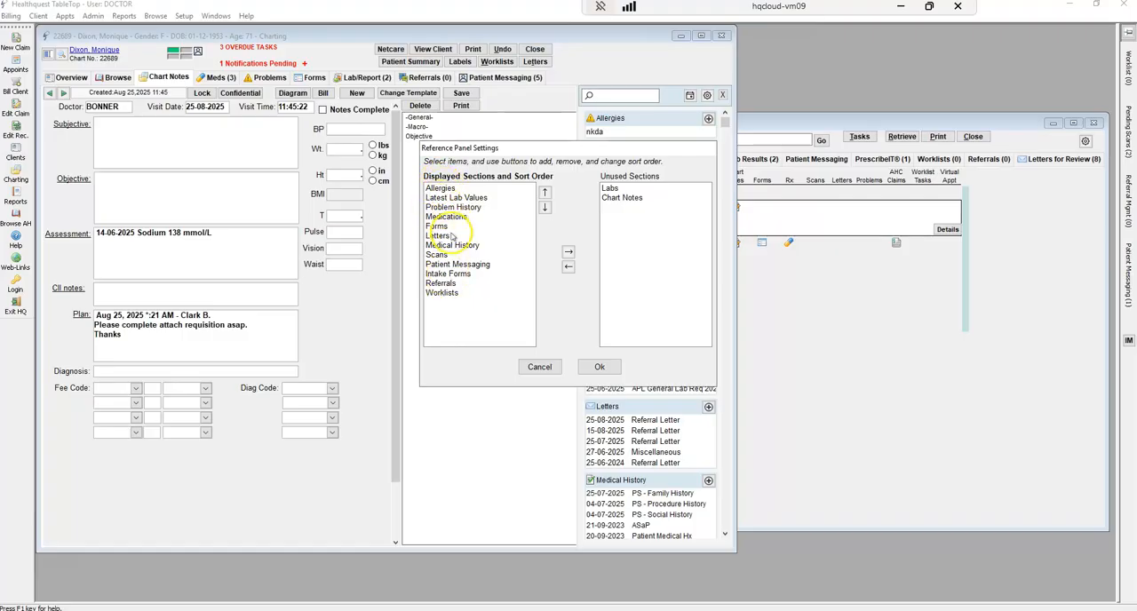
left_click(436, 282)
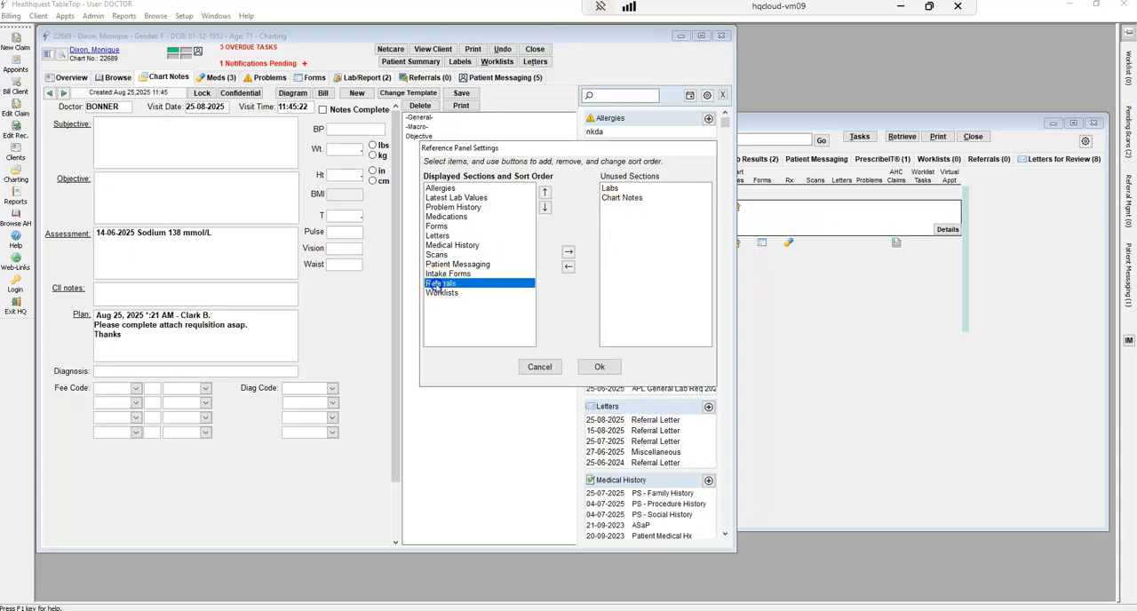
left_click(569, 253)
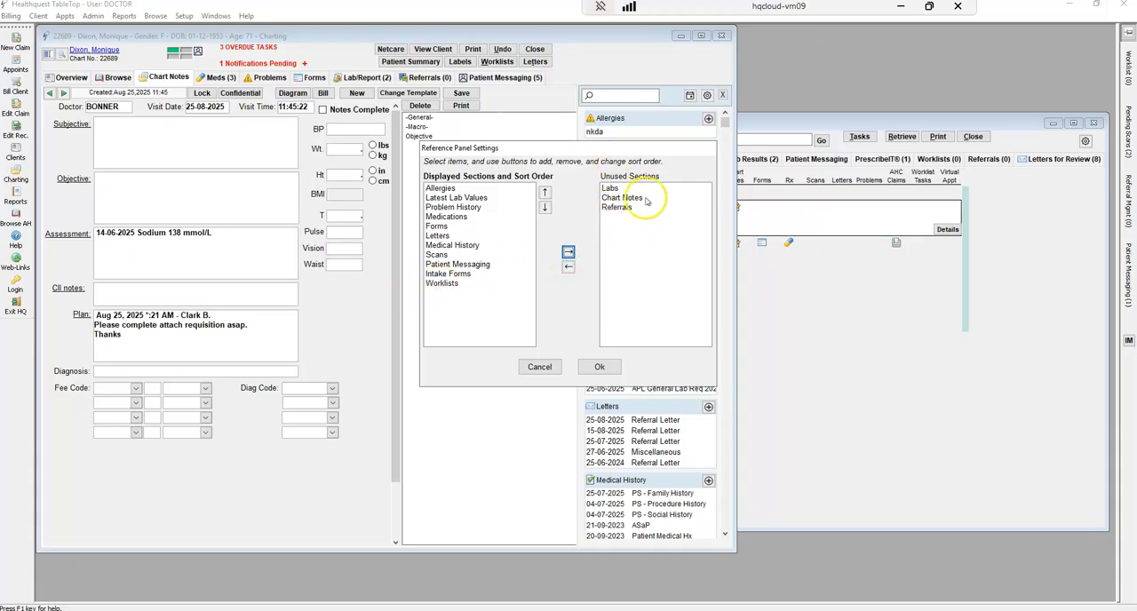
Move Patient Messaging up to directly below Problem History in the reference panel's sort order and apply the settings
left_click(463, 265)
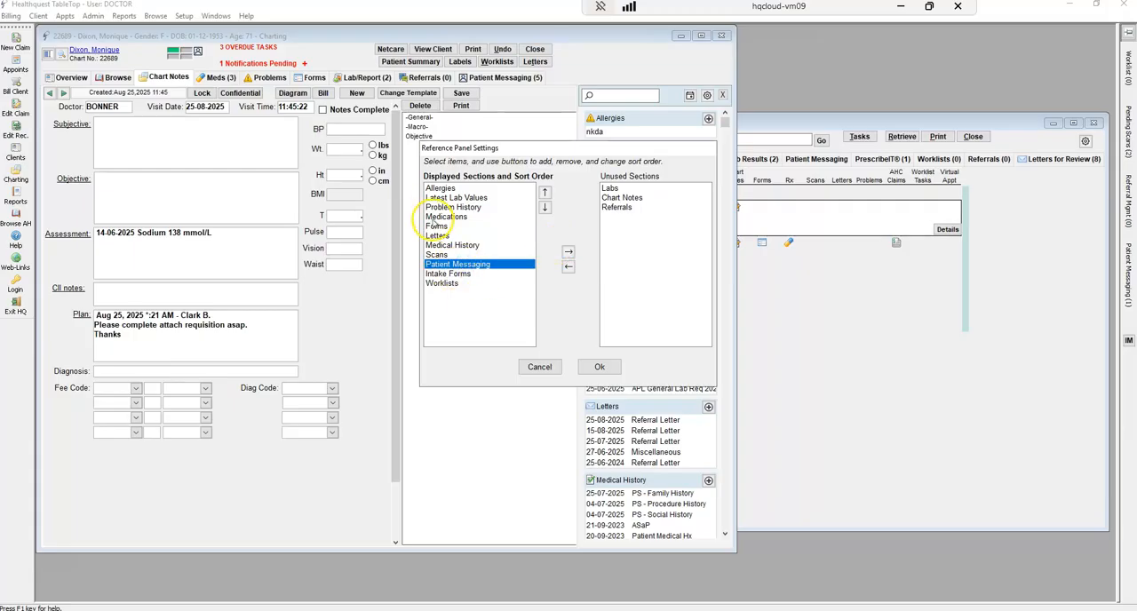
left_click(545, 192)
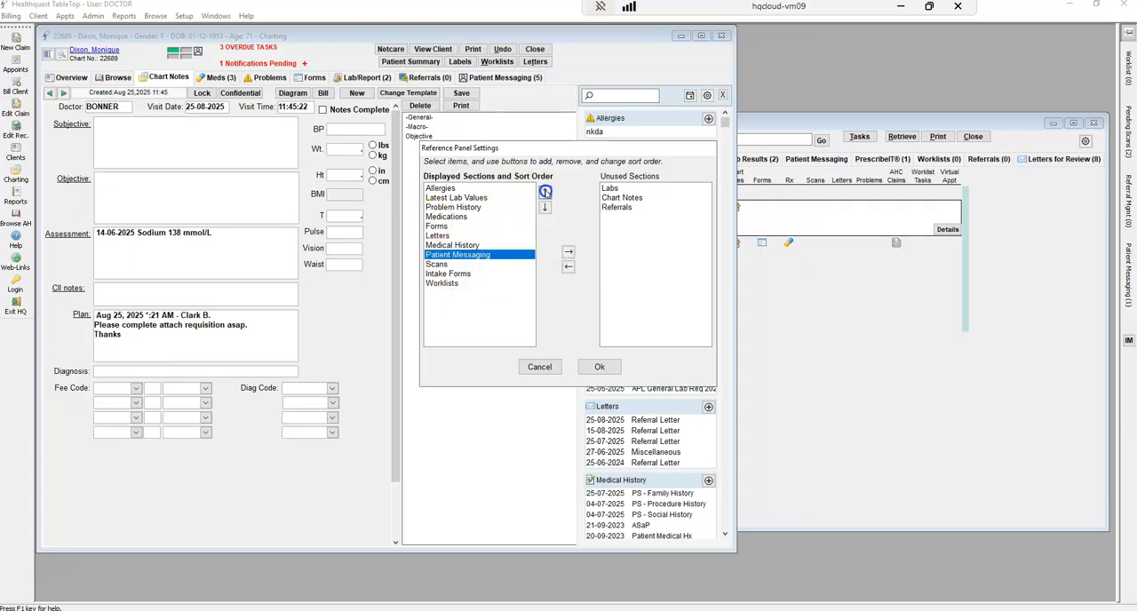
left_click(545, 192)
left_click(545, 192)
left_click(545, 192)
left_click(544, 192)
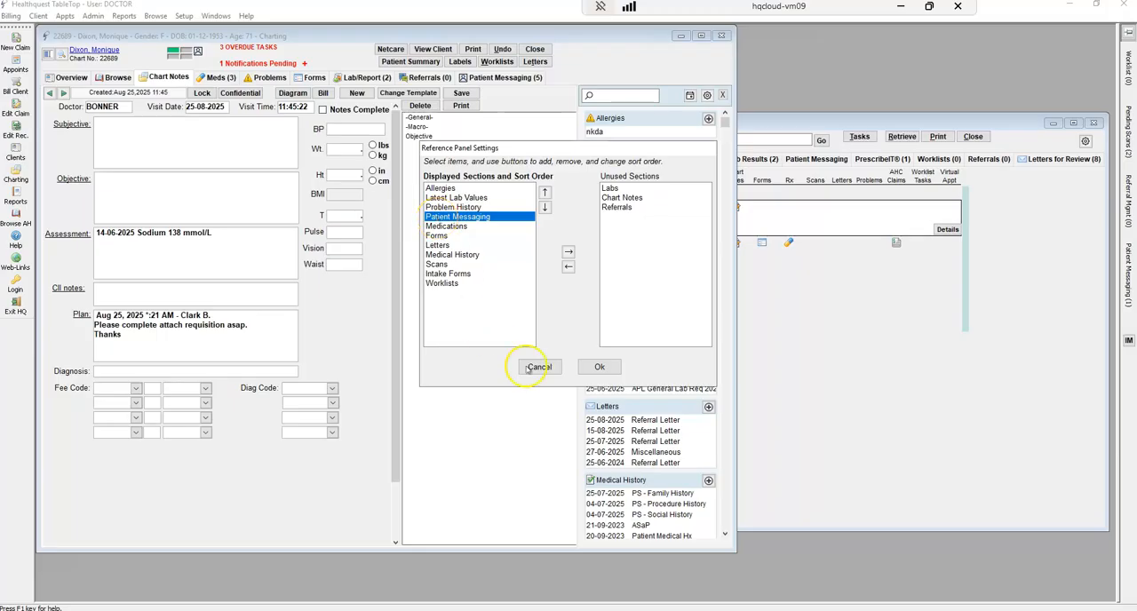
left_click(599, 367)
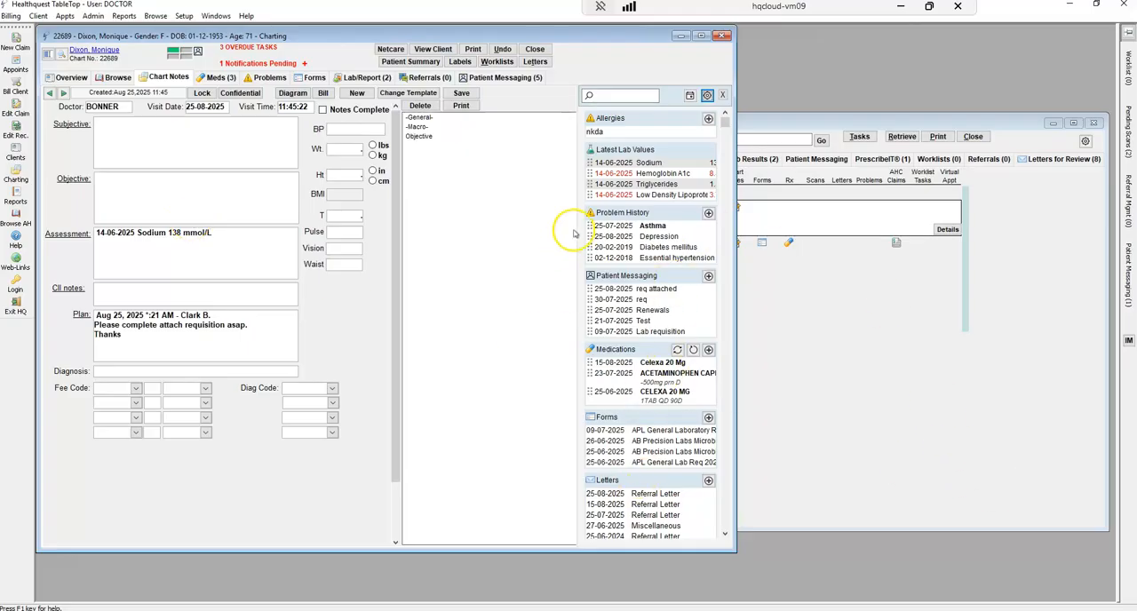
Create a new blank WCB Physician's First Report of Injury (C050E) for doctor BONNER from the chart overview's new note options
left_click(69, 77)
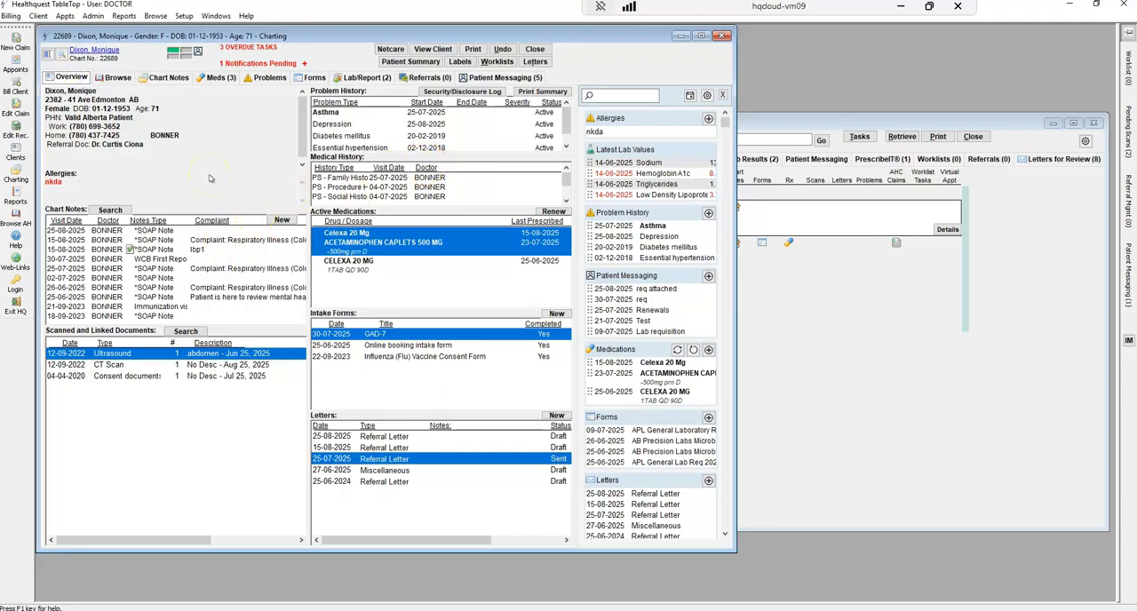
left_click(282, 220)
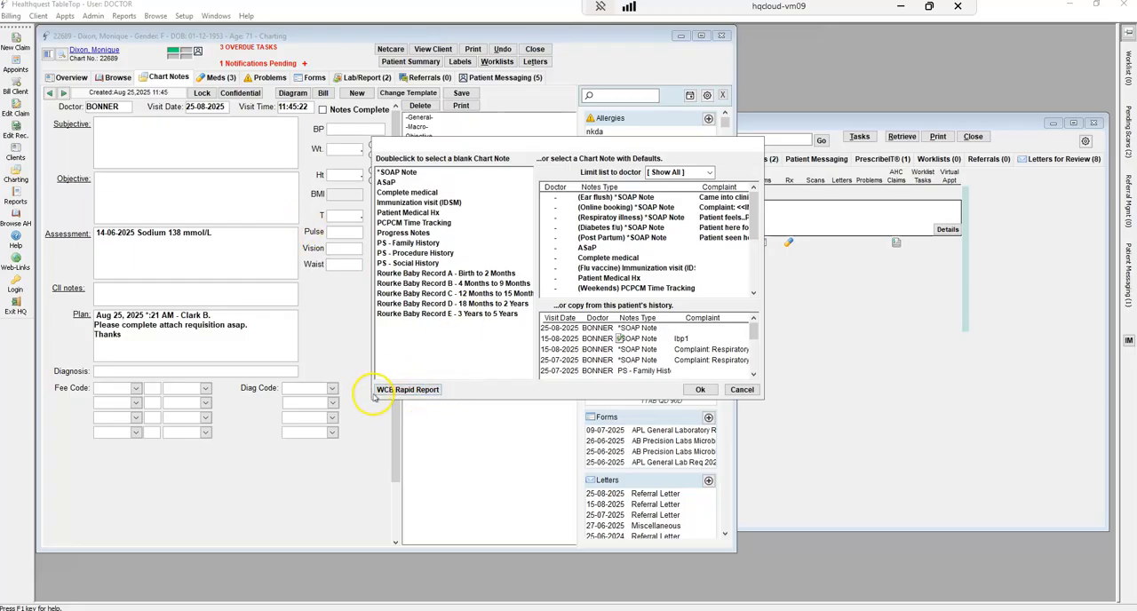
left_click(416, 390)
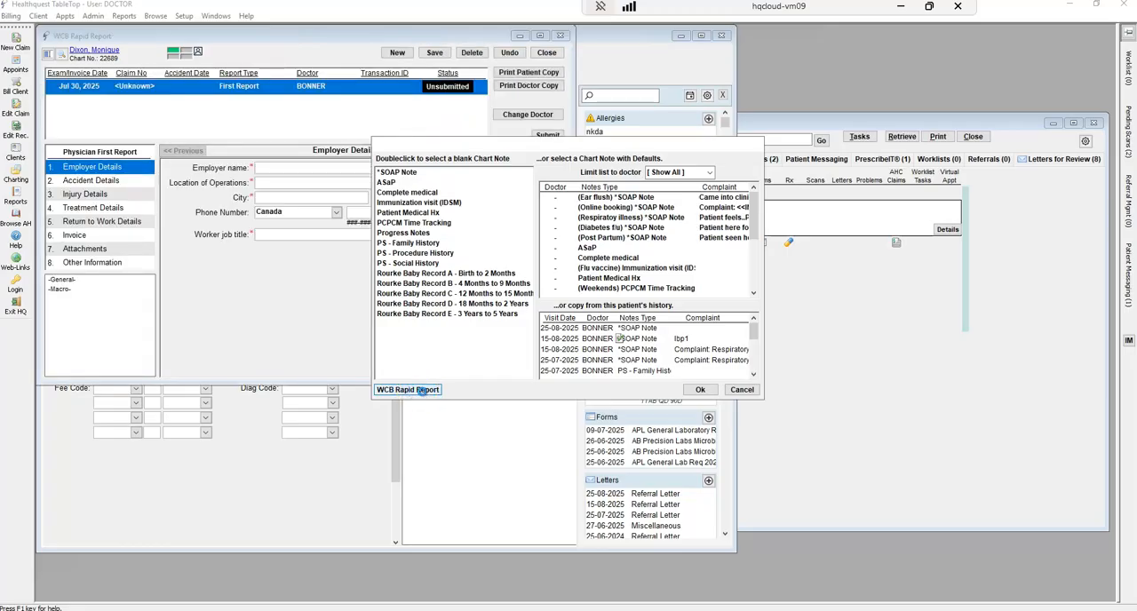
left_click(462, 222)
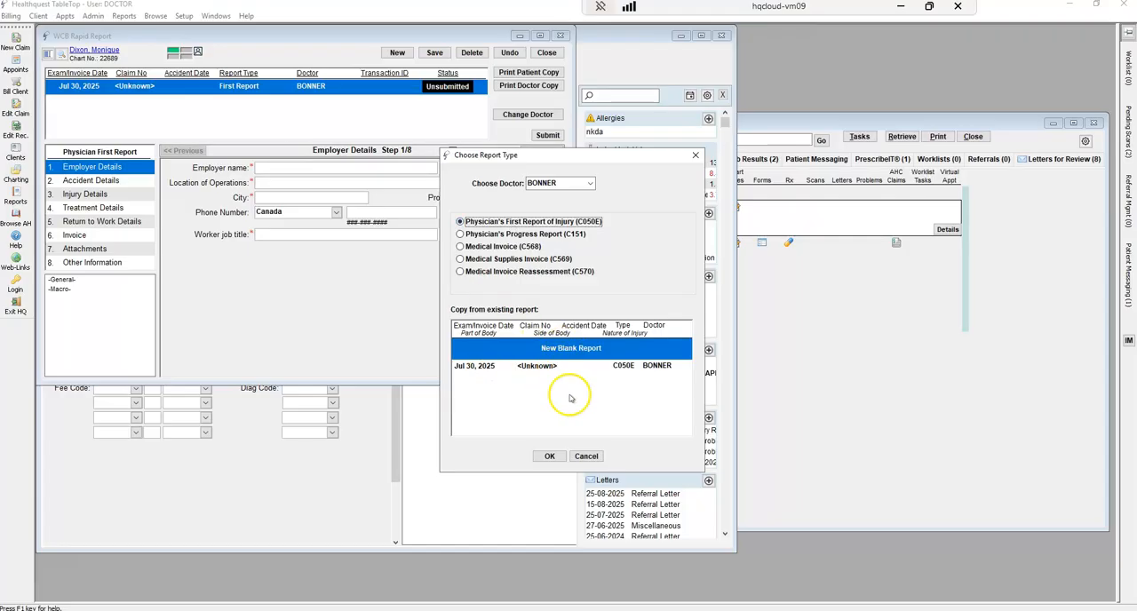
left_click(549, 456)
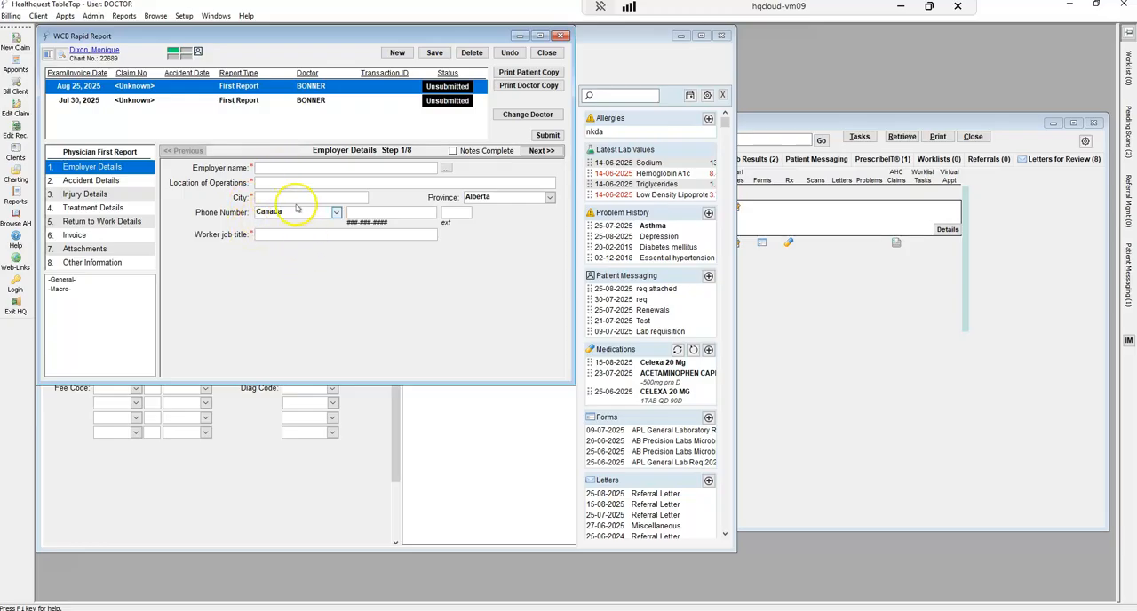
Look through the WCB report's sections from Accident Details to Attachments
left_click(116, 181)
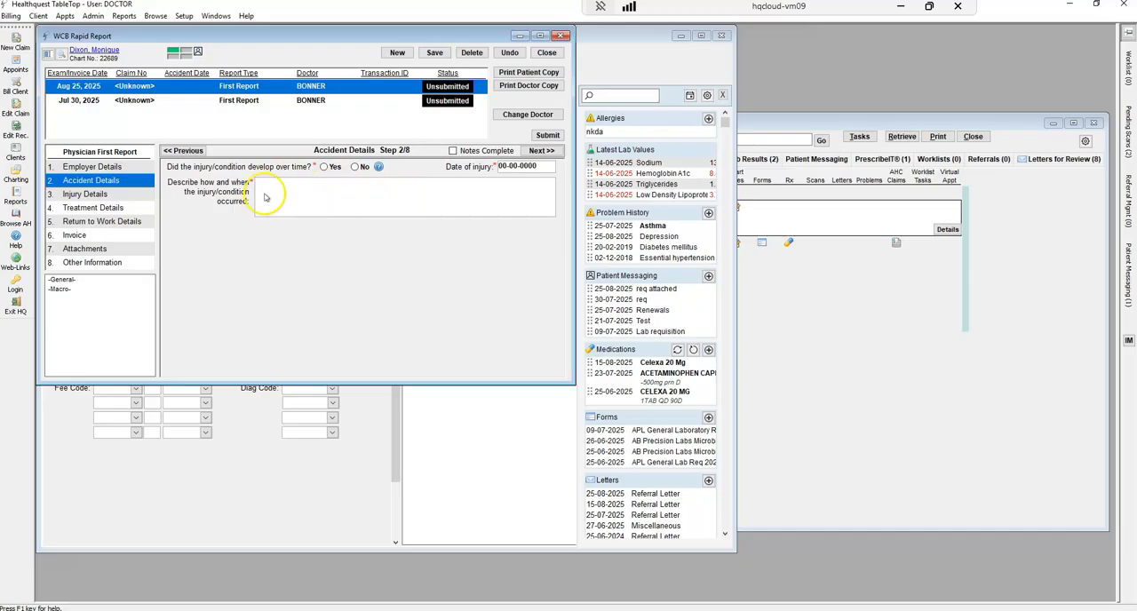
left_click(92, 195)
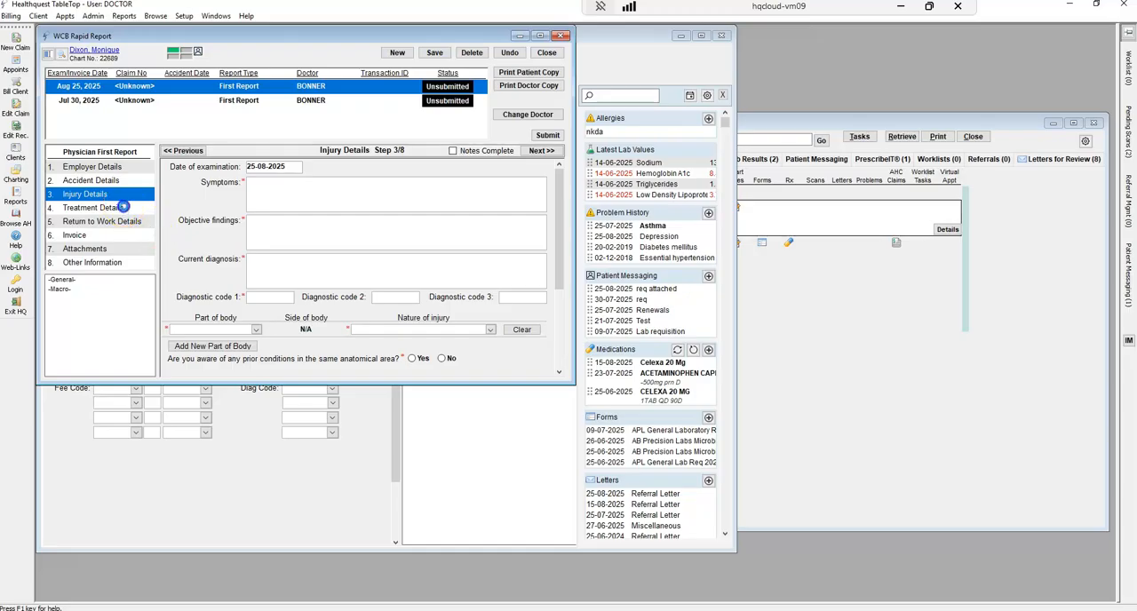
left_click(122, 208)
left_click(123, 222)
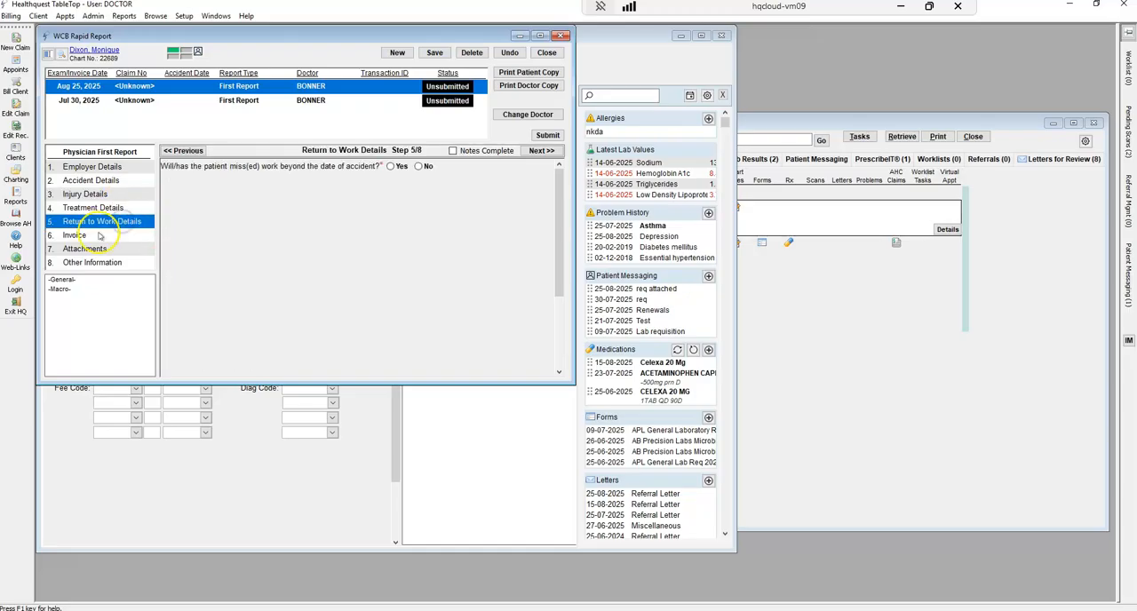
left_click(96, 235)
left_click(98, 250)
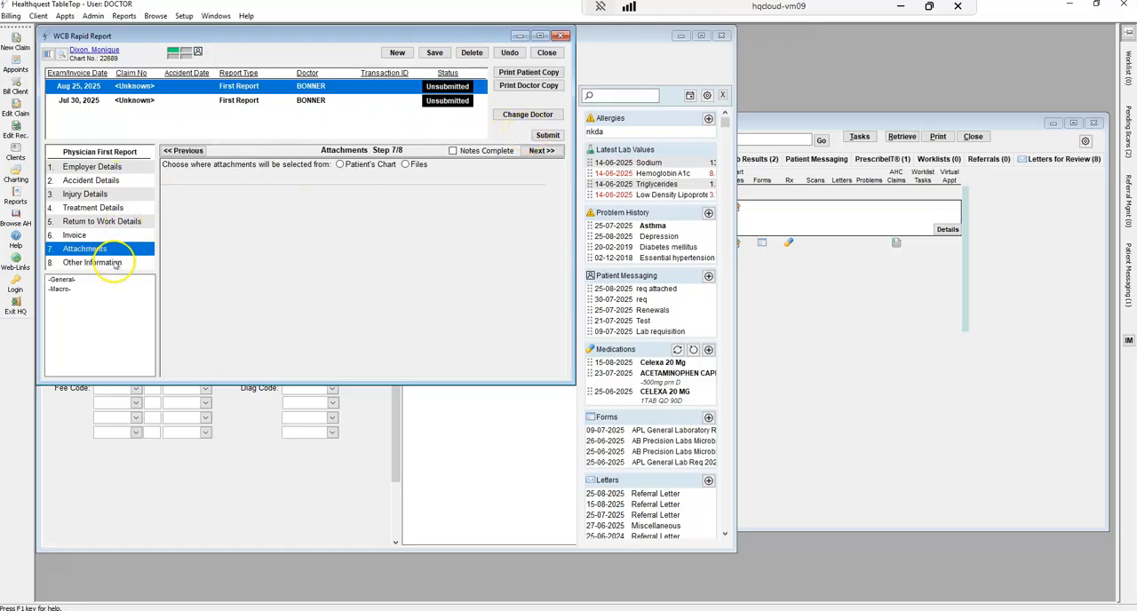
Try to submit the WCB report, go to the Employer name validation error, and close the report
left_click(548, 135)
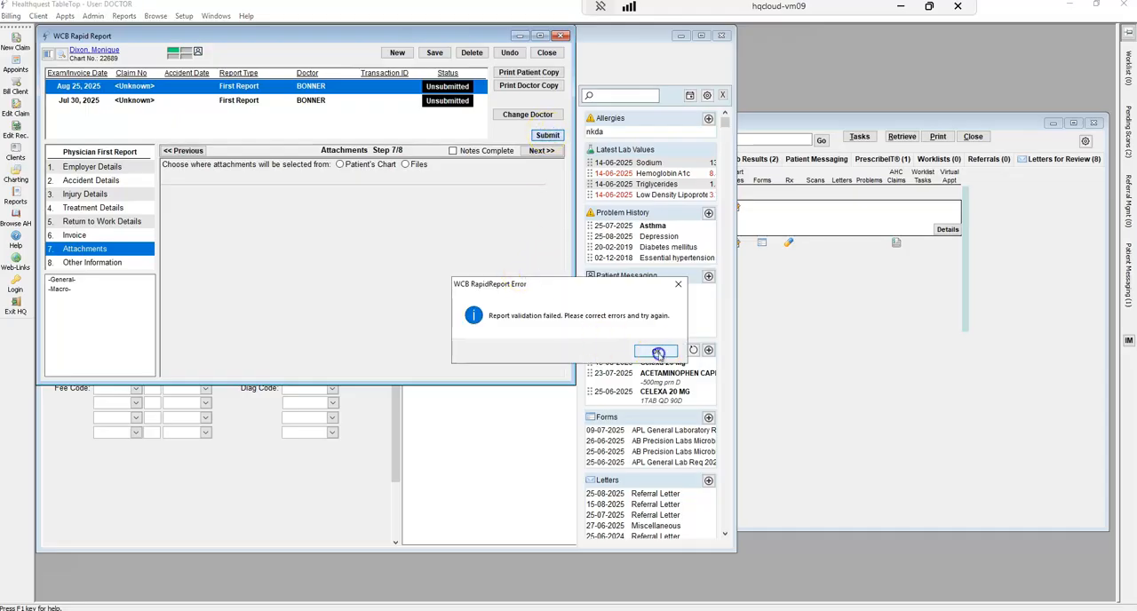
left_click(658, 353)
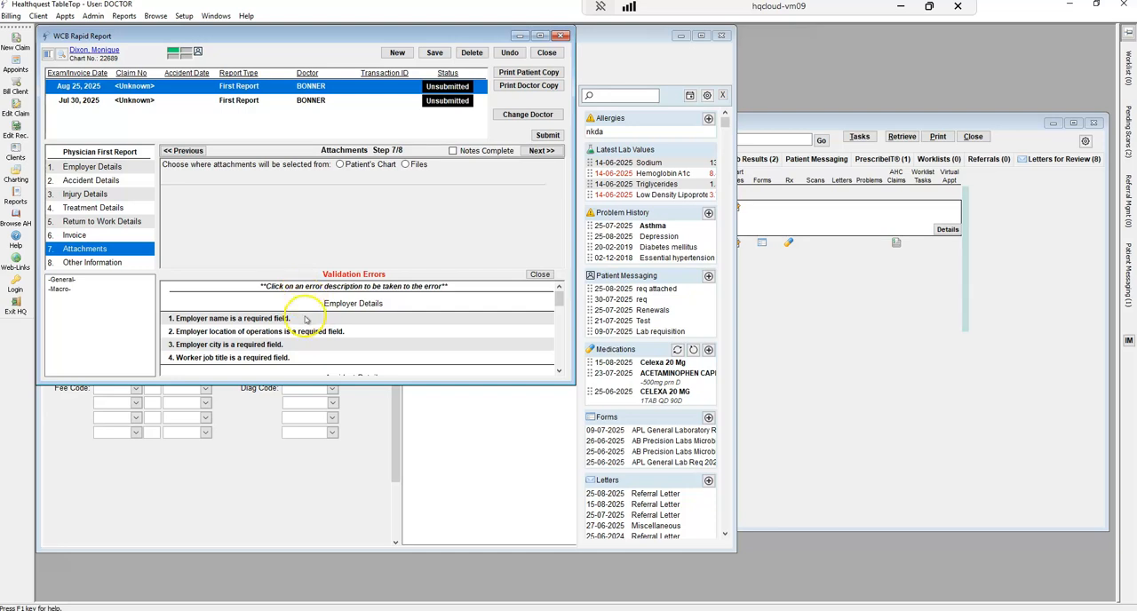
left_click(240, 317)
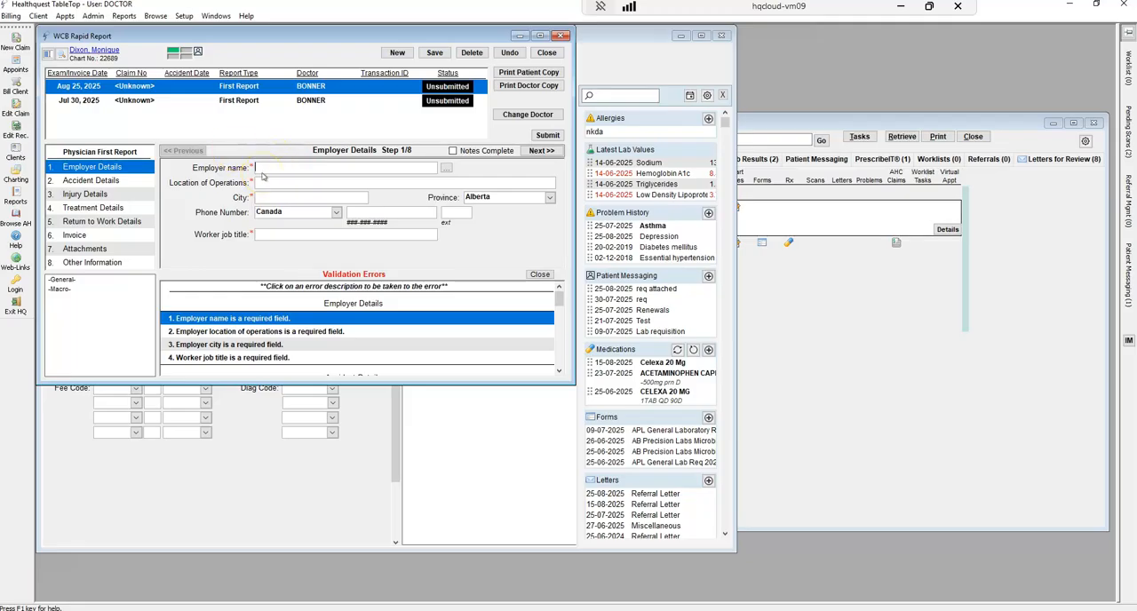
left_click(548, 53)
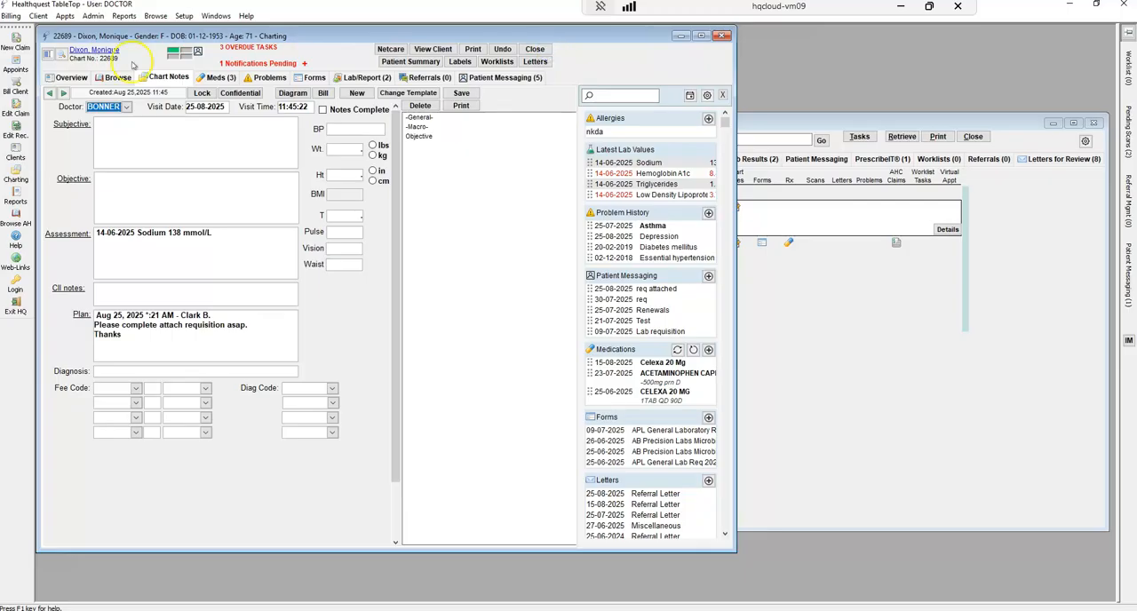
Reload the patient's chart overview and select the 25-08-2025 WCB First Report among the chart notes
left_click(74, 77)
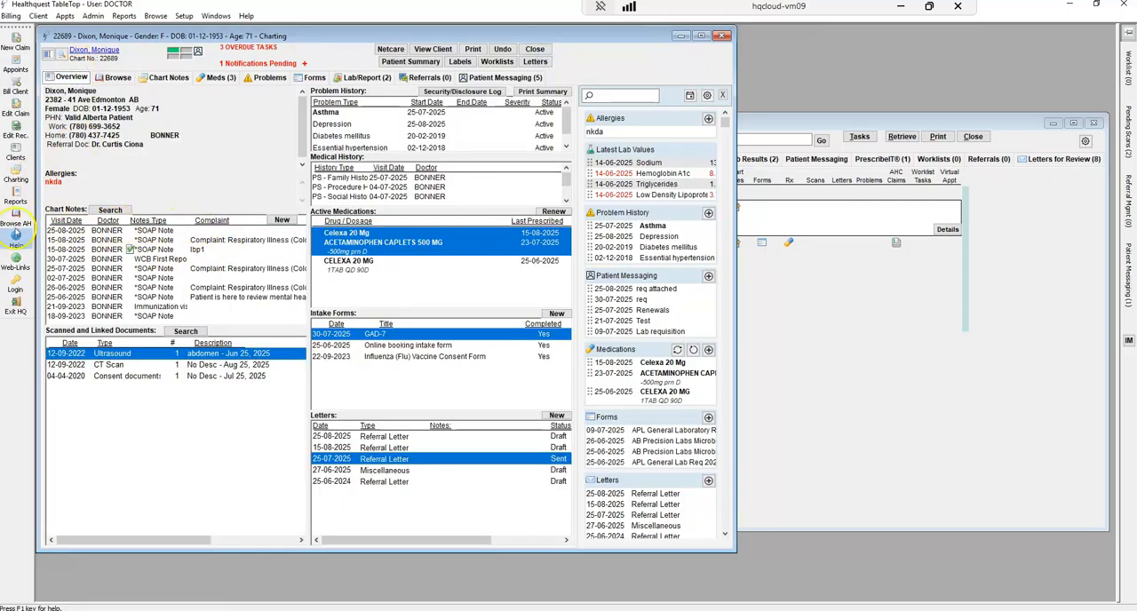
left_click(16, 178)
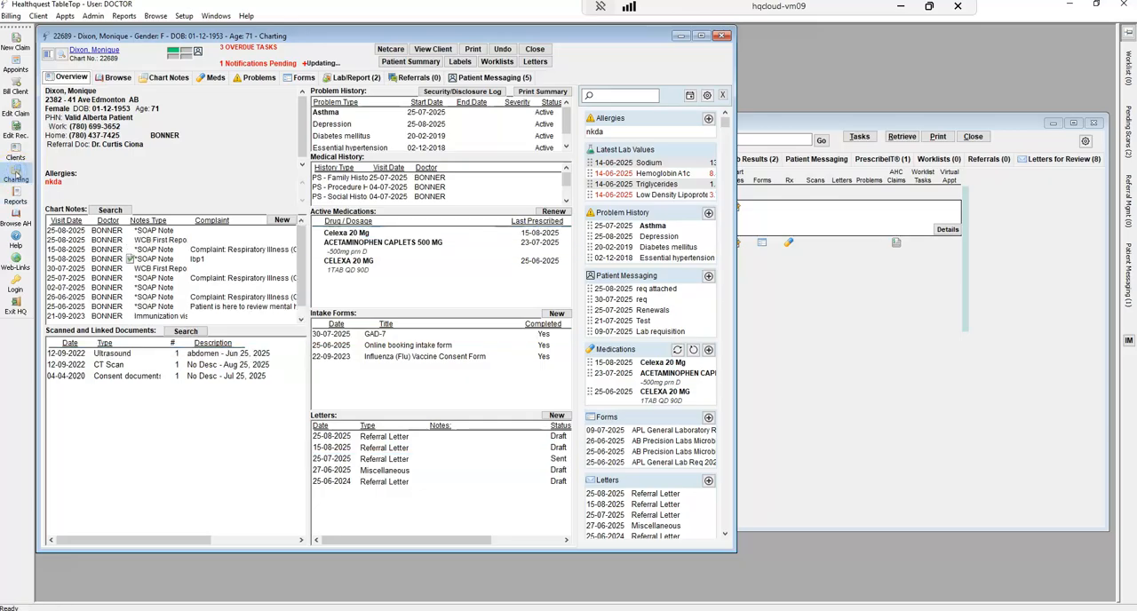
left_click(169, 240)
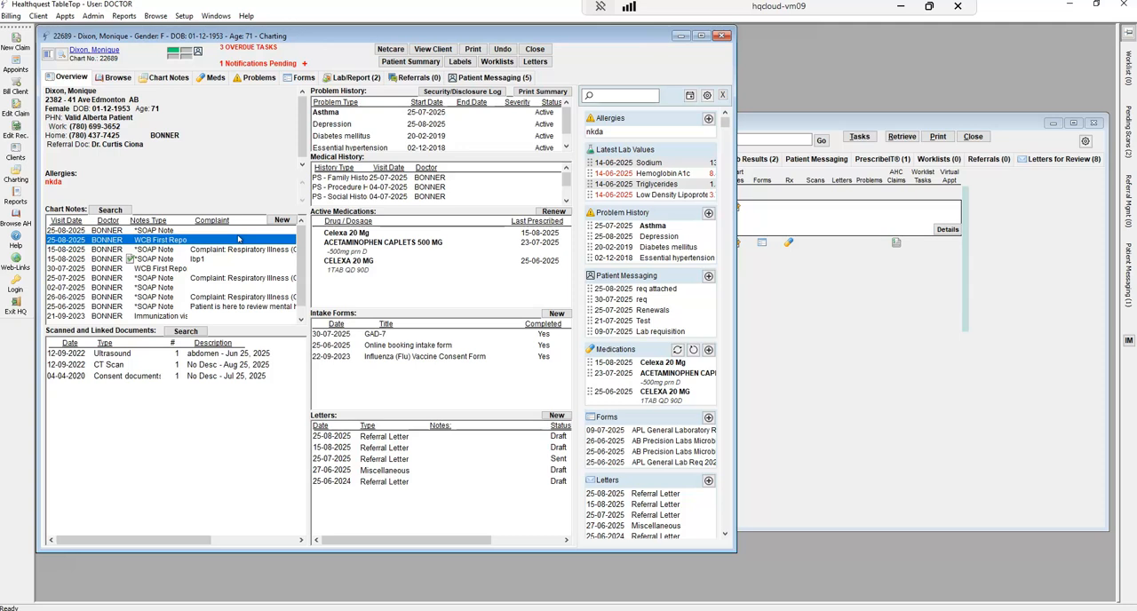
double_click(160, 239)
Show the patient's pending notification and open the 21-09-2023 ASaP record from Medical History, placing it beside the chart
left_click(306, 64)
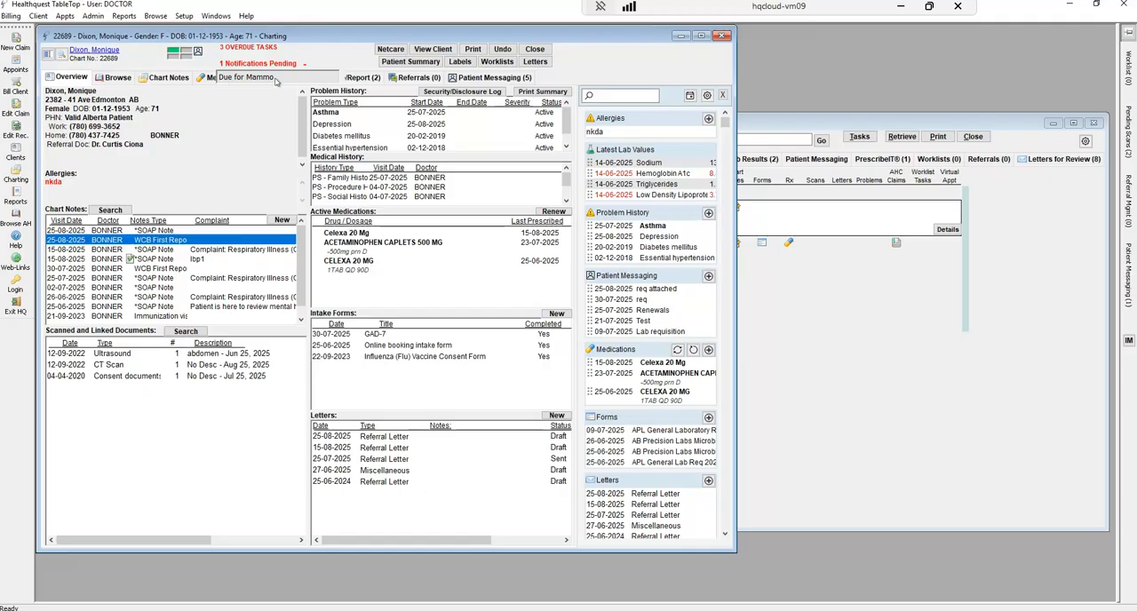
left_click_drag(567, 179, 567, 183)
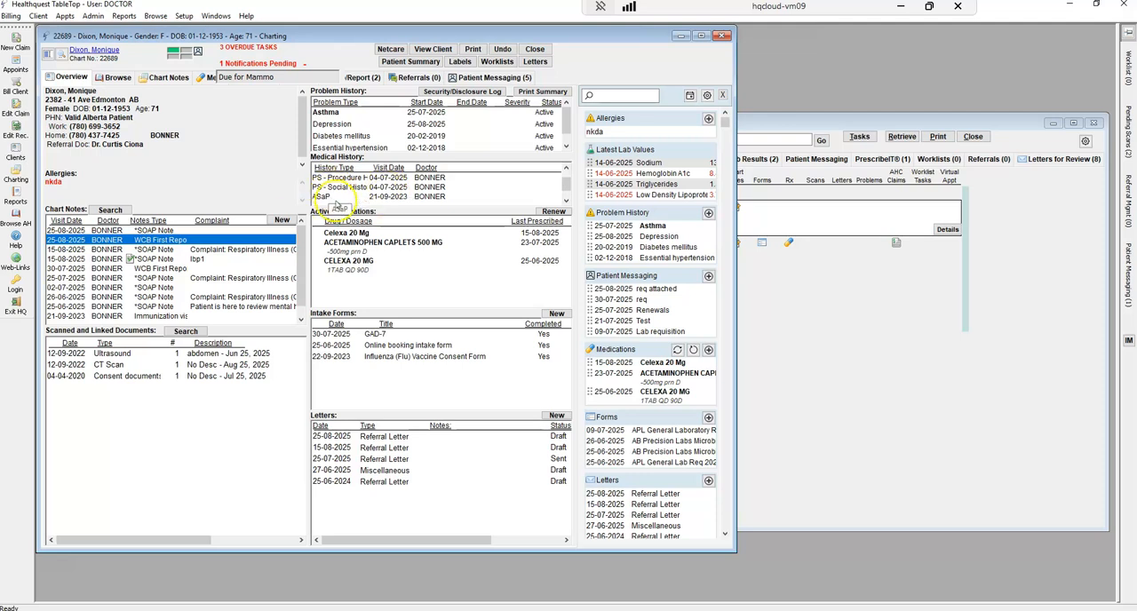
double_click(367, 199)
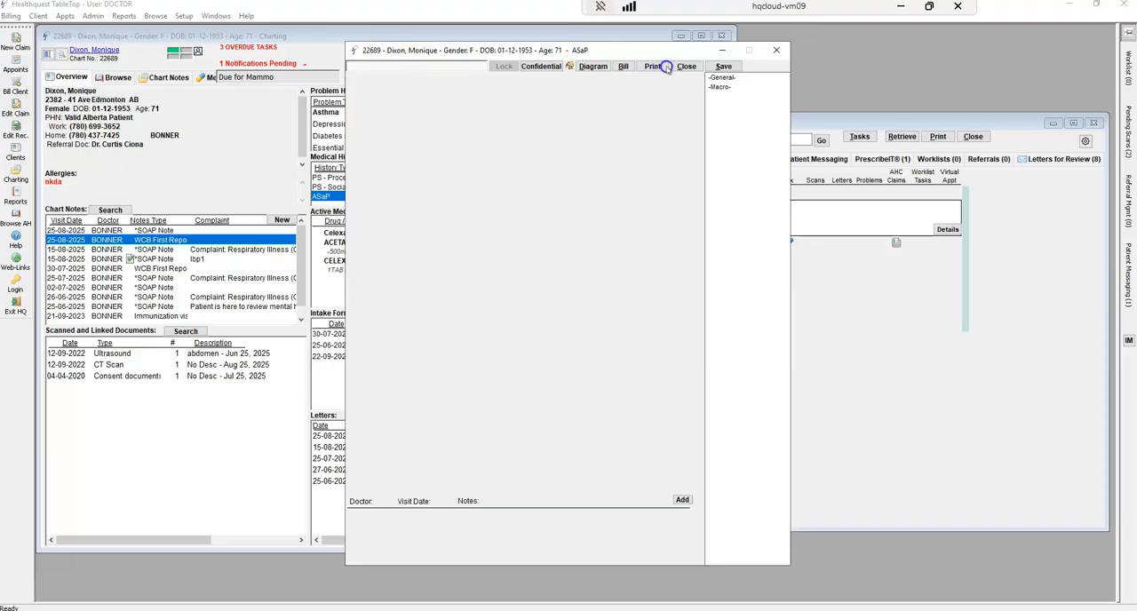
left_click_drag(388, 53, 747, 45)
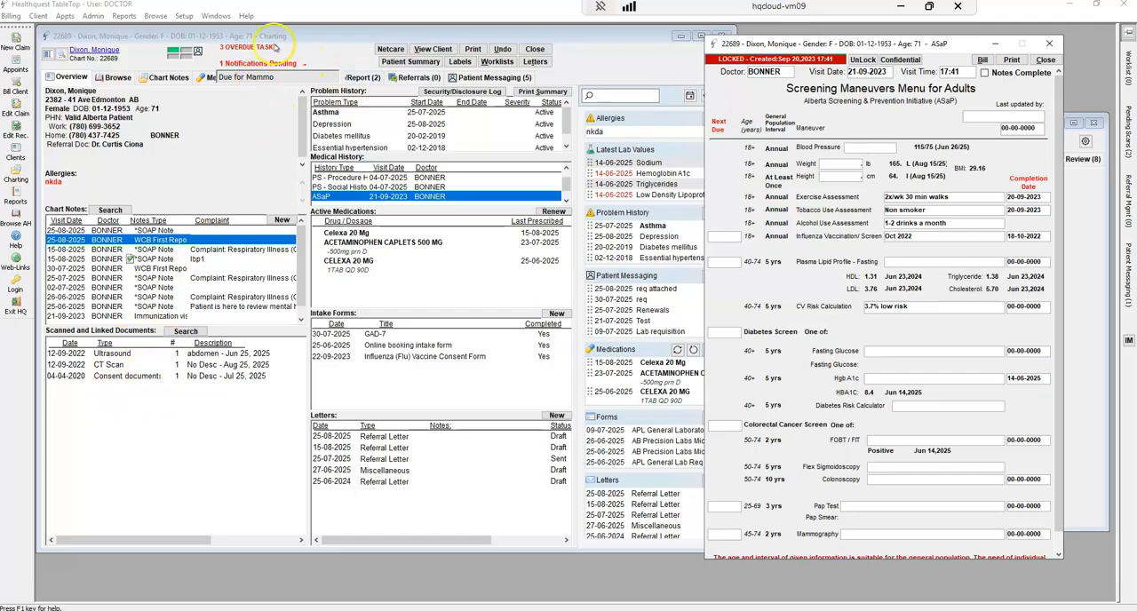
Check the patient's lab reports and return to the chart overview
left_click(306, 64)
left_click(351, 77)
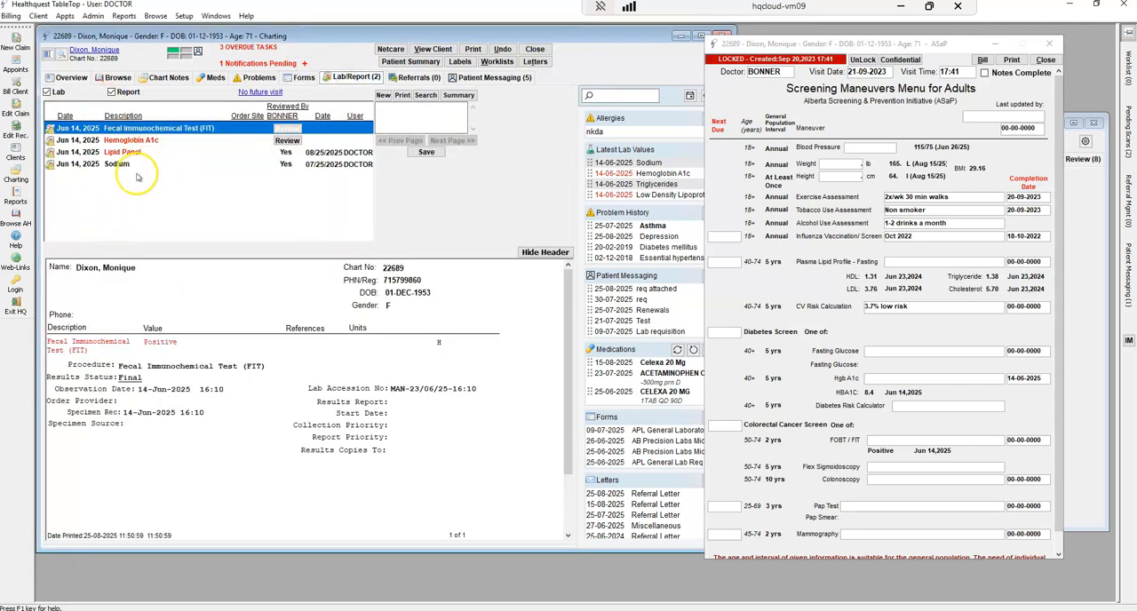
left_click(69, 79)
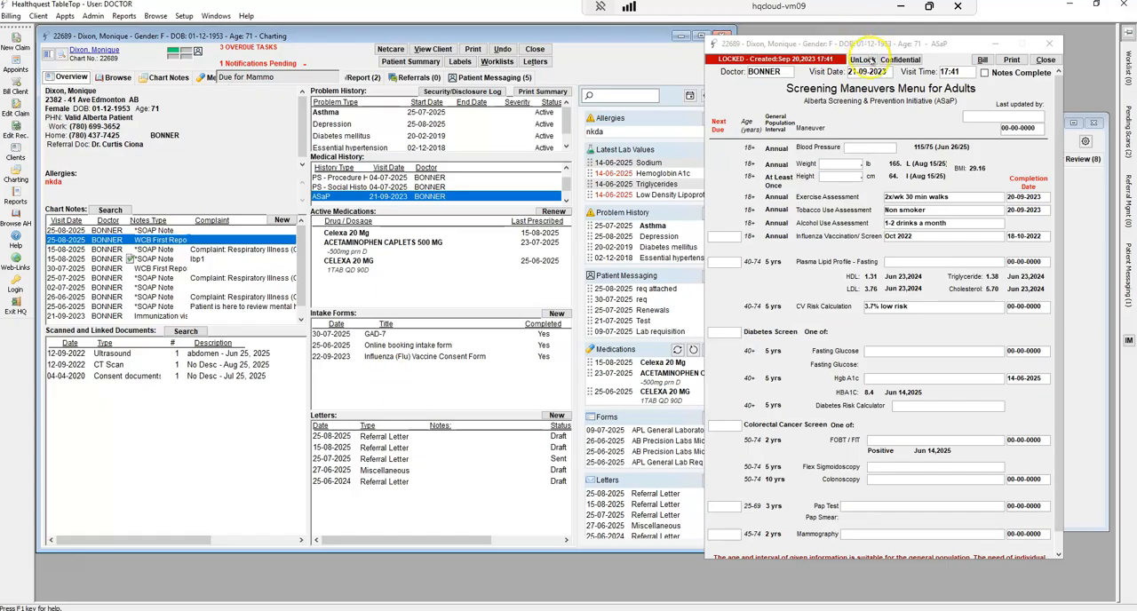
Unlock the ASaP record, enter "No" for Mammography with a completion date, save it, and reload the patient's chart
left_click(866, 59)
left_click(598, 351)
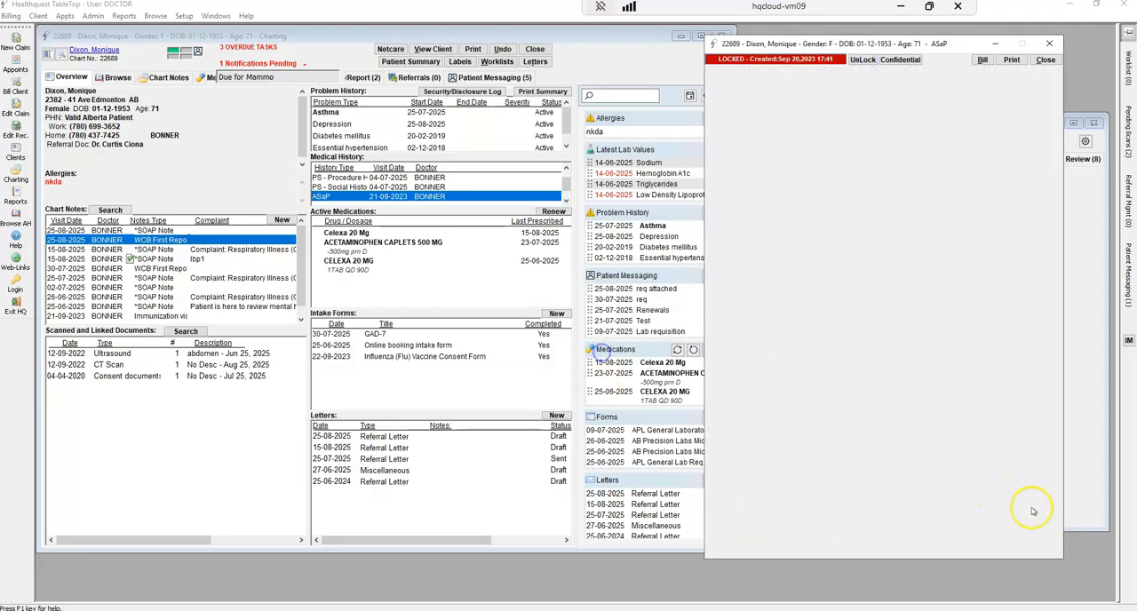
left_click(969, 535)
type("Normal")
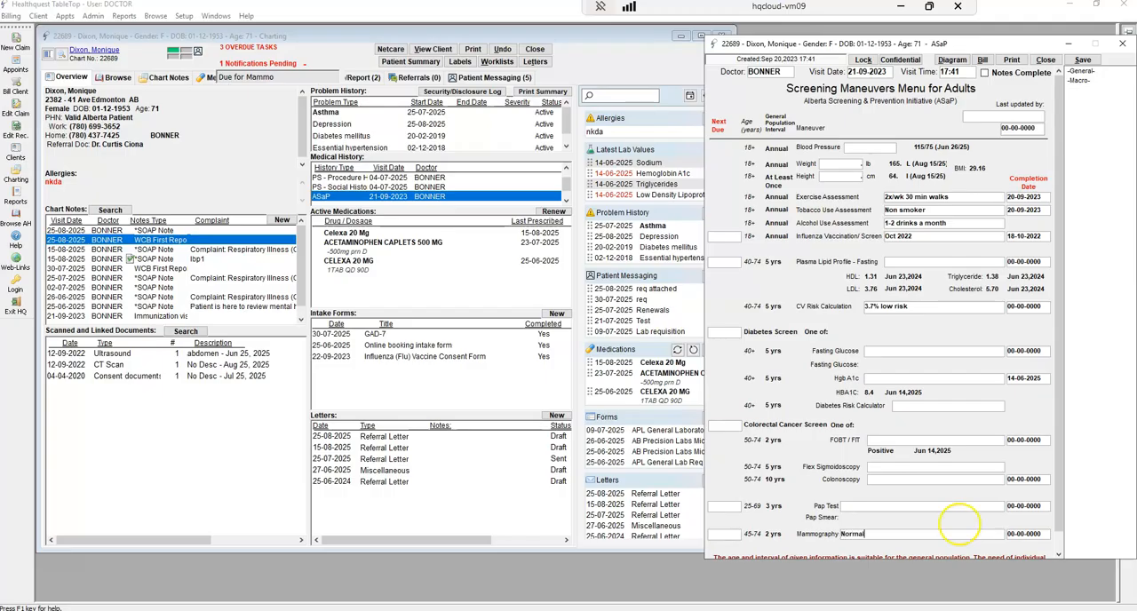
left_click(1021, 534)
left_click(1014, 516)
left_click(1014, 516)
left_click(1057, 549)
left_click(1082, 60)
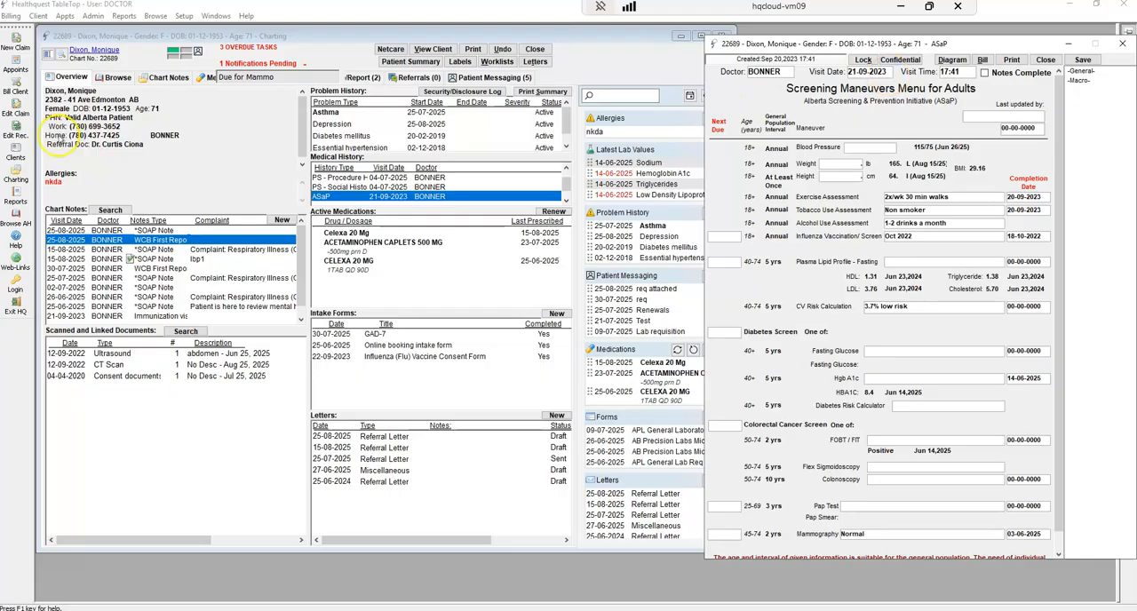
left_click(14, 175)
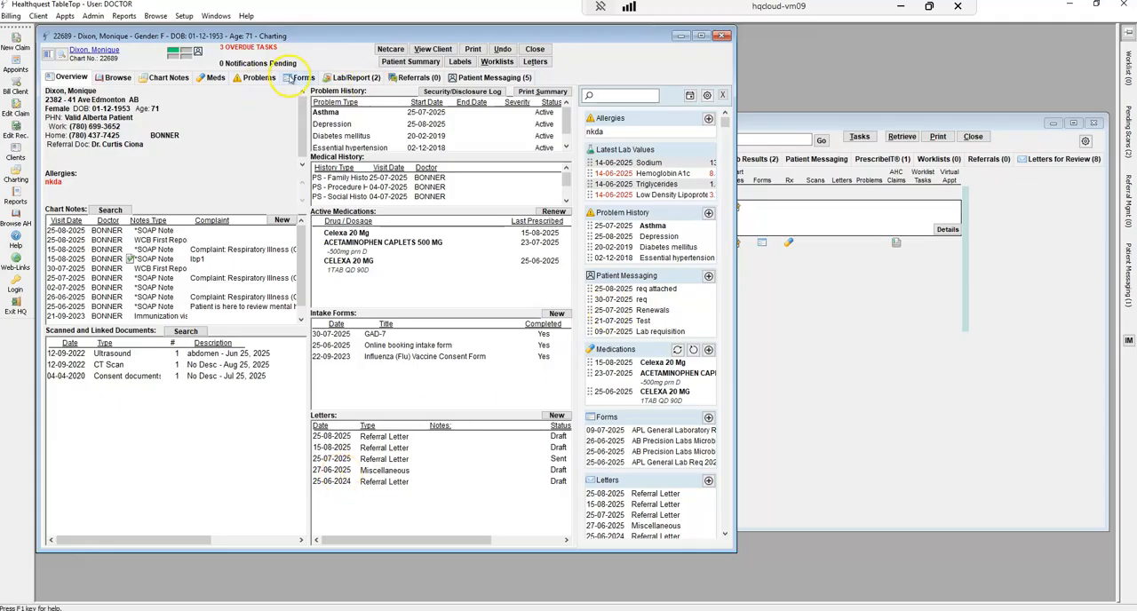
Search the blank forms for "MIC" and create a new MIC General Requisition 2025 in the patient's chart
left_click(298, 79)
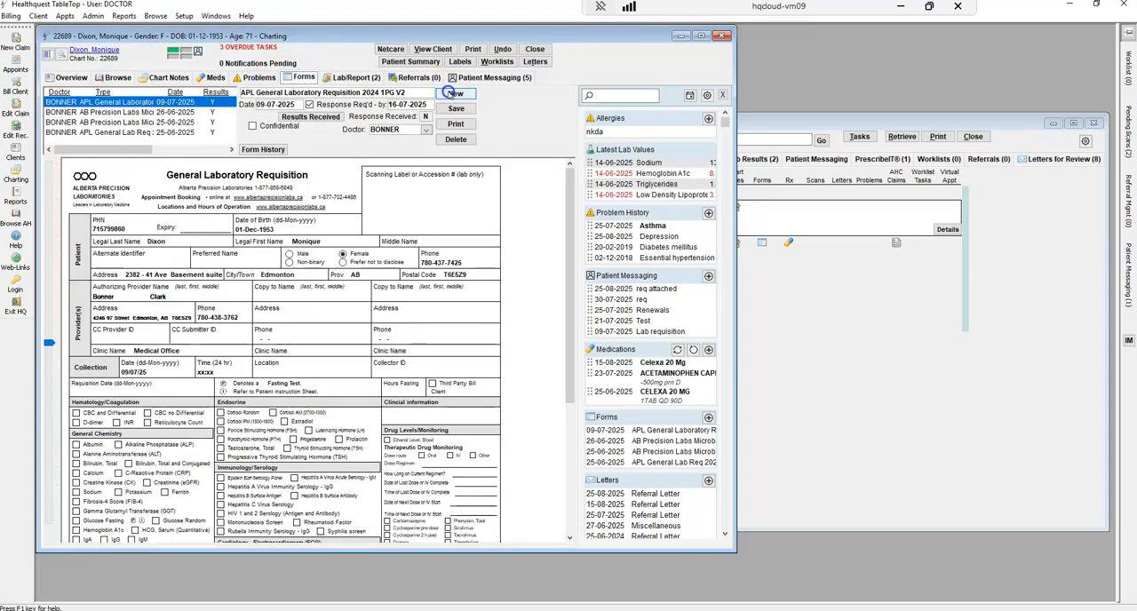
left_click(505, 383)
type("MIC")
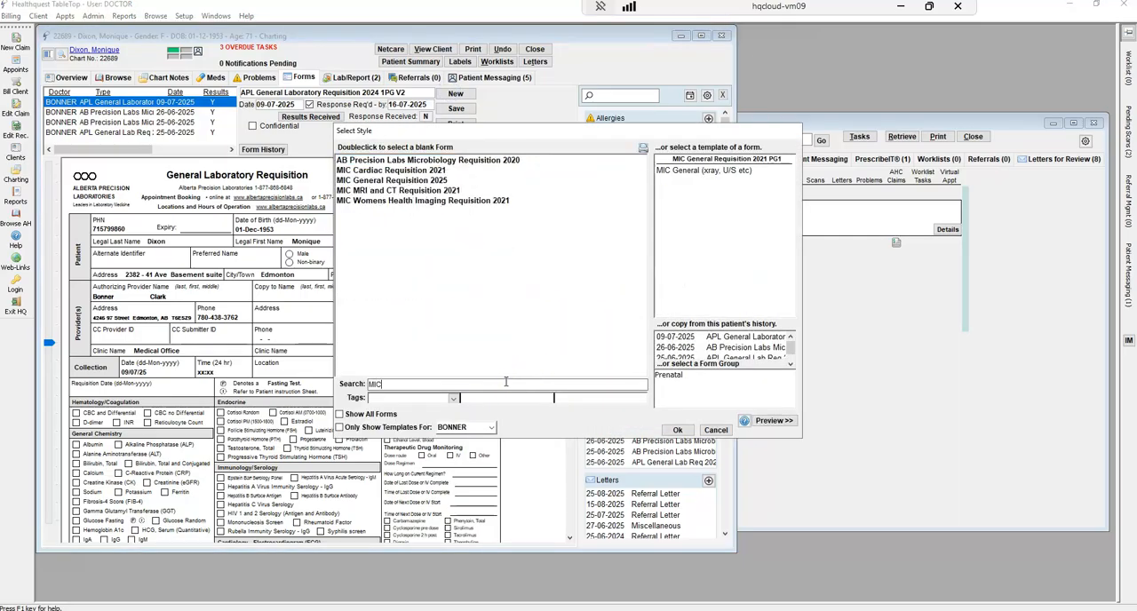
left_click(370, 181)
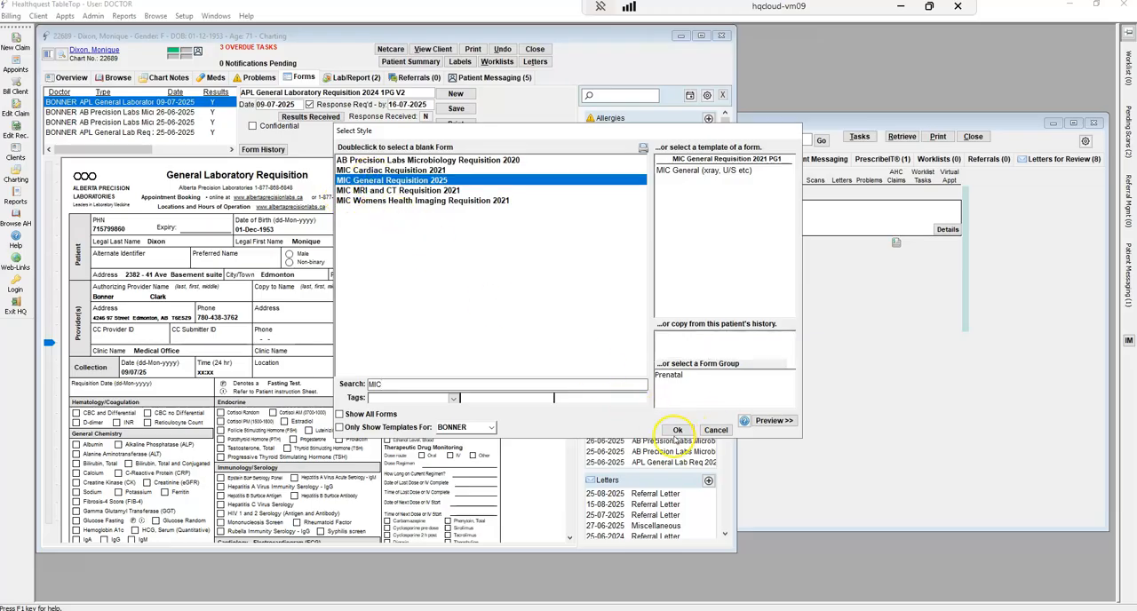
left_click(677, 430)
Select the Screening Mammography and Supplemental Screening Breast Ultrasound option under Breast Imaging and save the requisition
left_click_drag(573, 198, 568, 284)
left_click(79, 440)
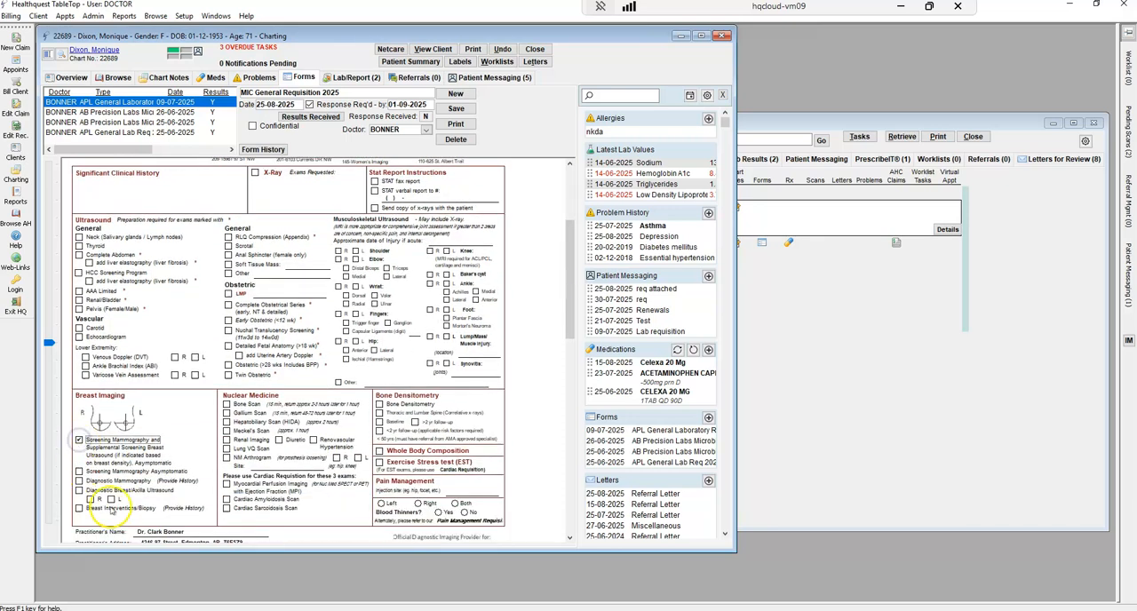
left_click(455, 108)
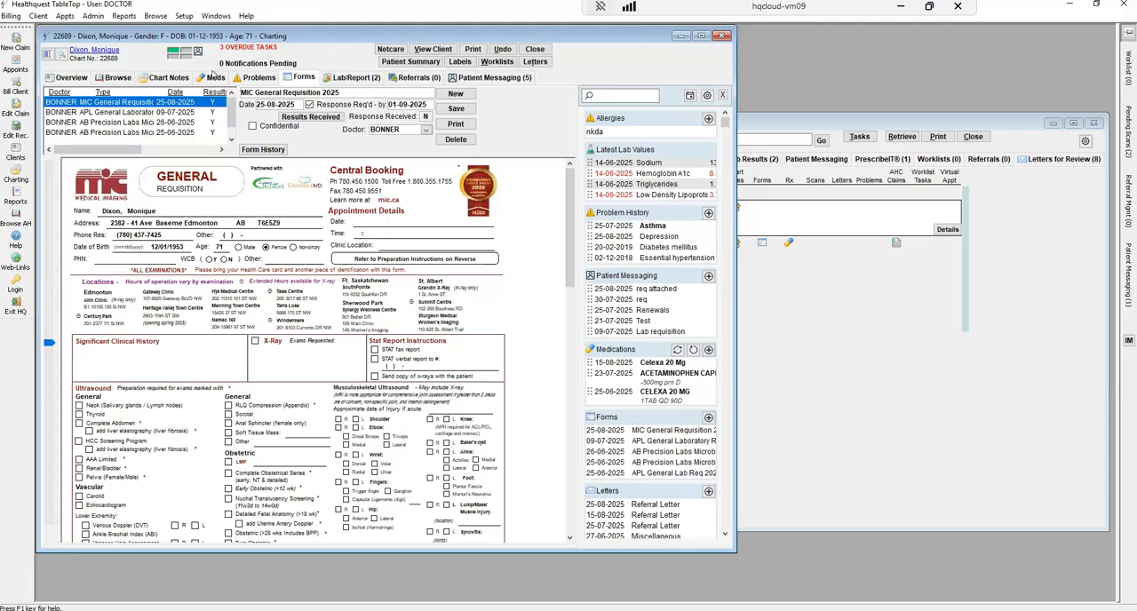
Return to the patient's chart overview, check the notification sidebar, and close the chart
left_click(55, 77)
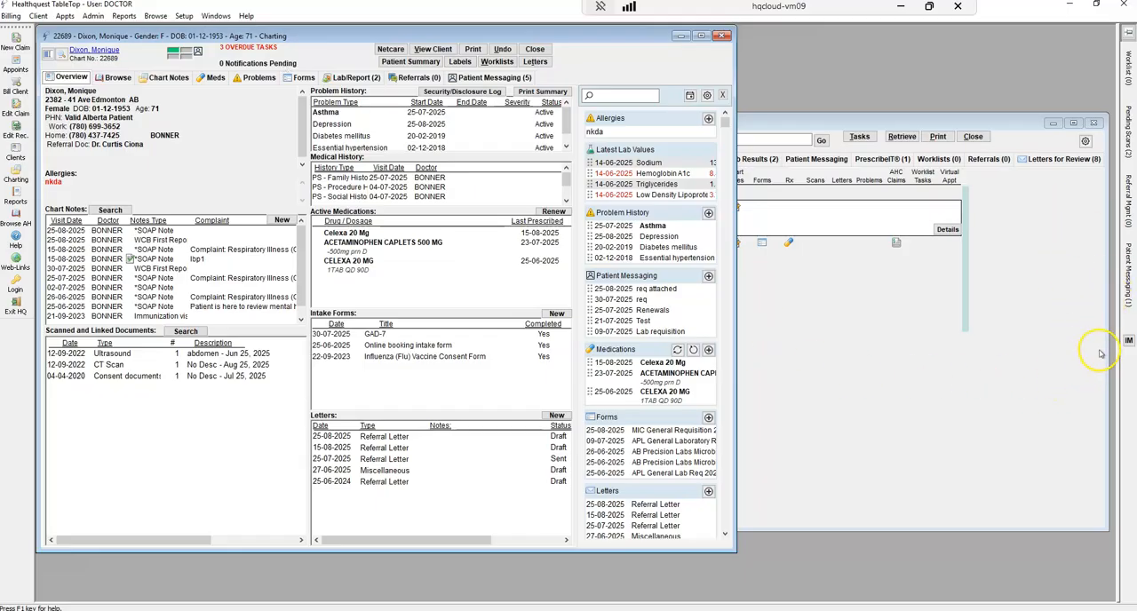
left_click(1128, 340)
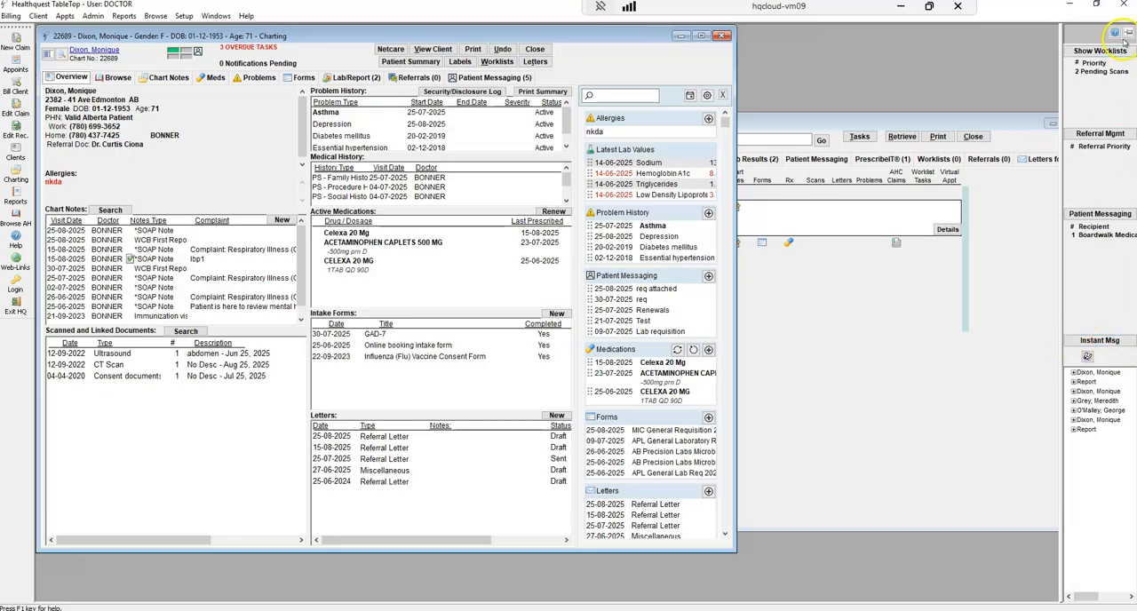
left_click(722, 37)
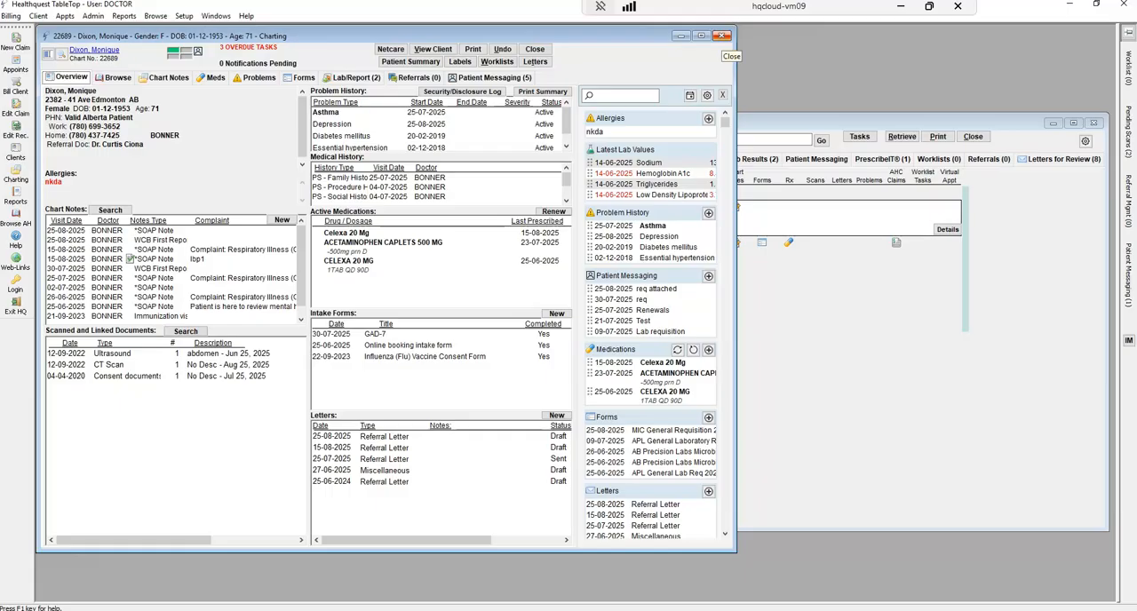
left_click(722, 37)
Check the Appointment List's worklists, then review the Cancelled, Done and Pending tasks in the Worklists window
left_click_drag(780, 122, 471, 108)
left_click(627, 145)
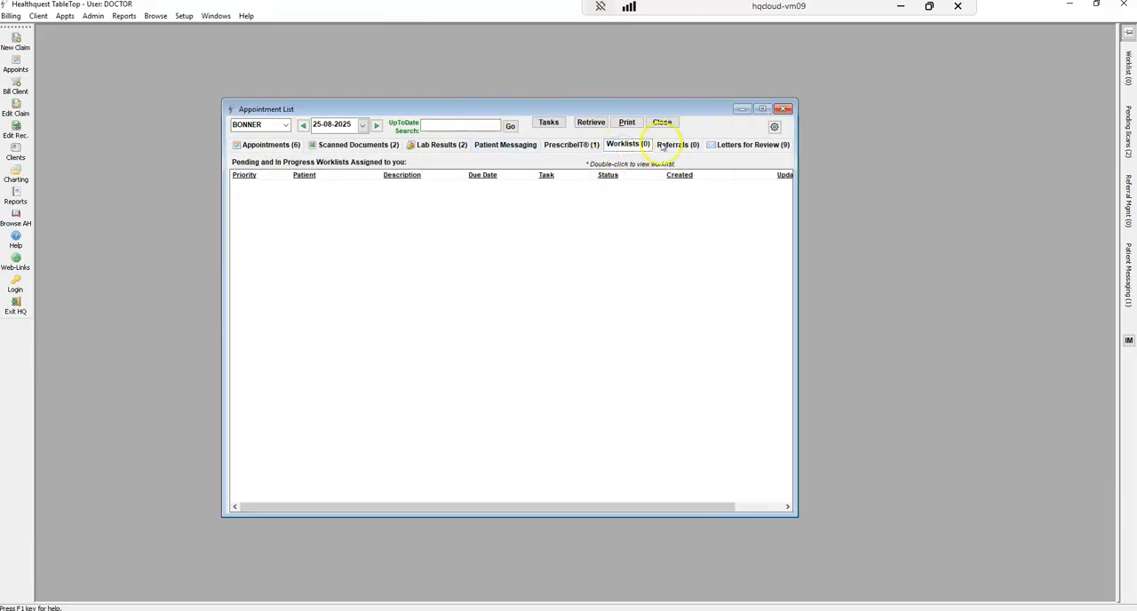
left_click(1121, 137)
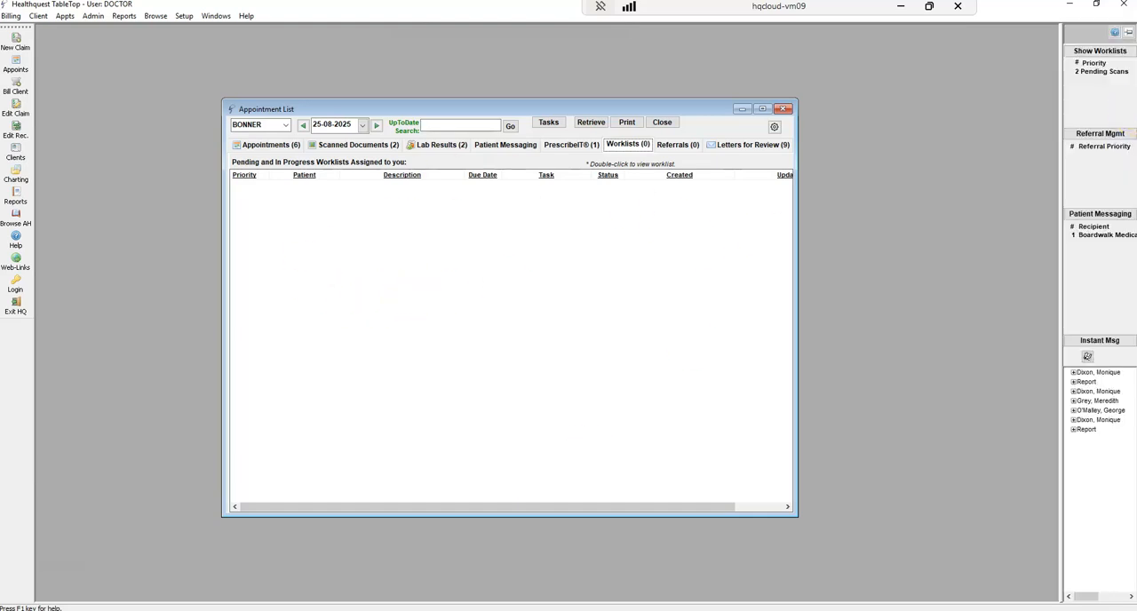
left_click(1118, 53)
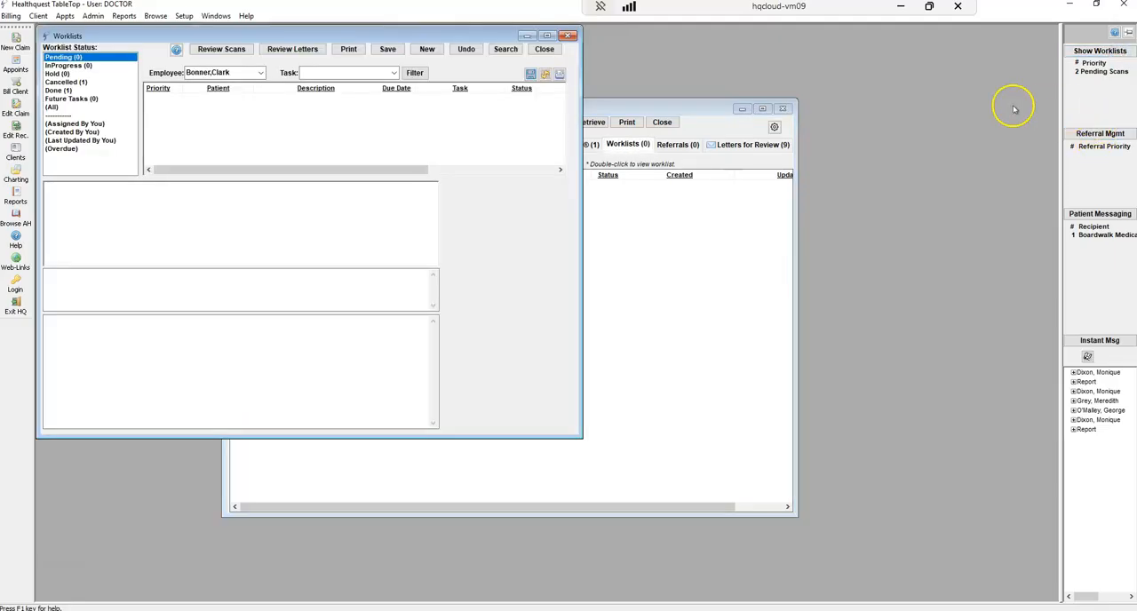
left_click(66, 82)
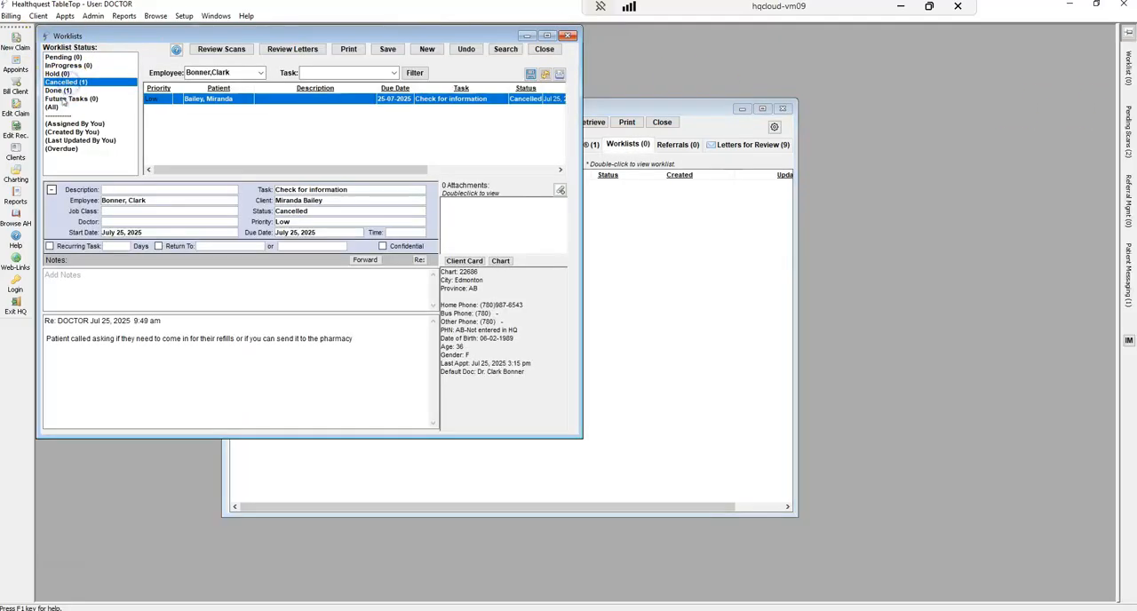
left_click(60, 91)
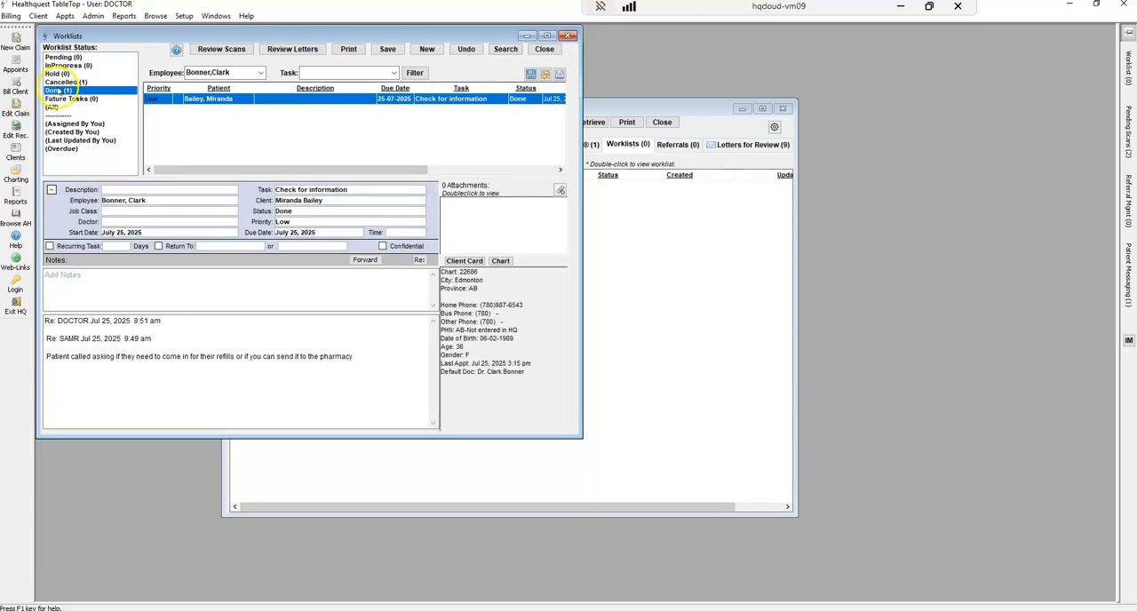
left_click(62, 57)
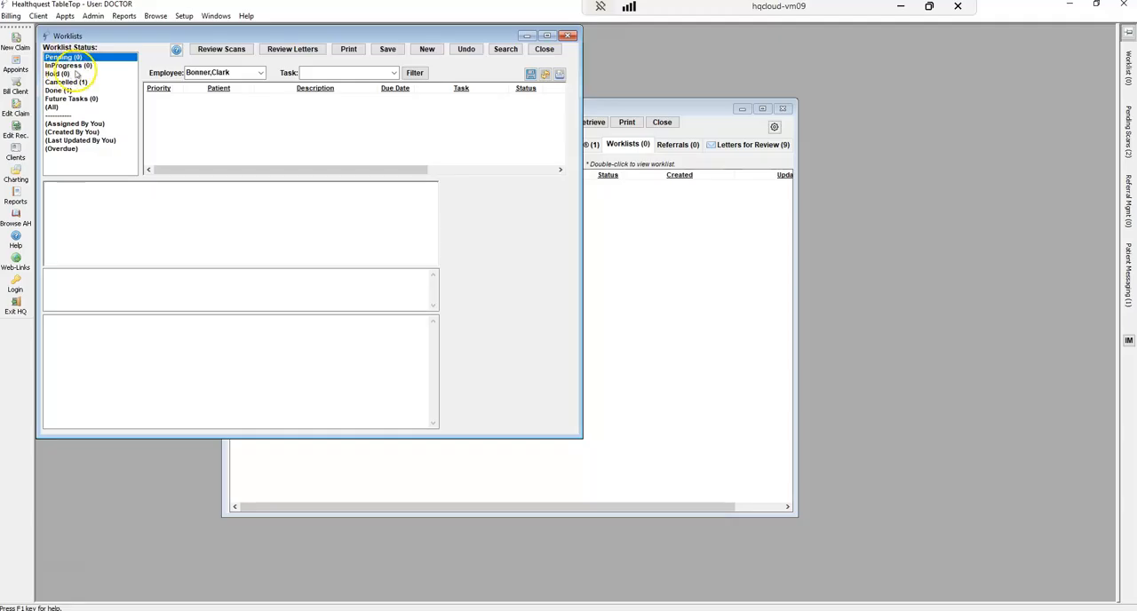
Place the Appointment List beside the Worklists window and show its scanned documents
left_click(223, 51)
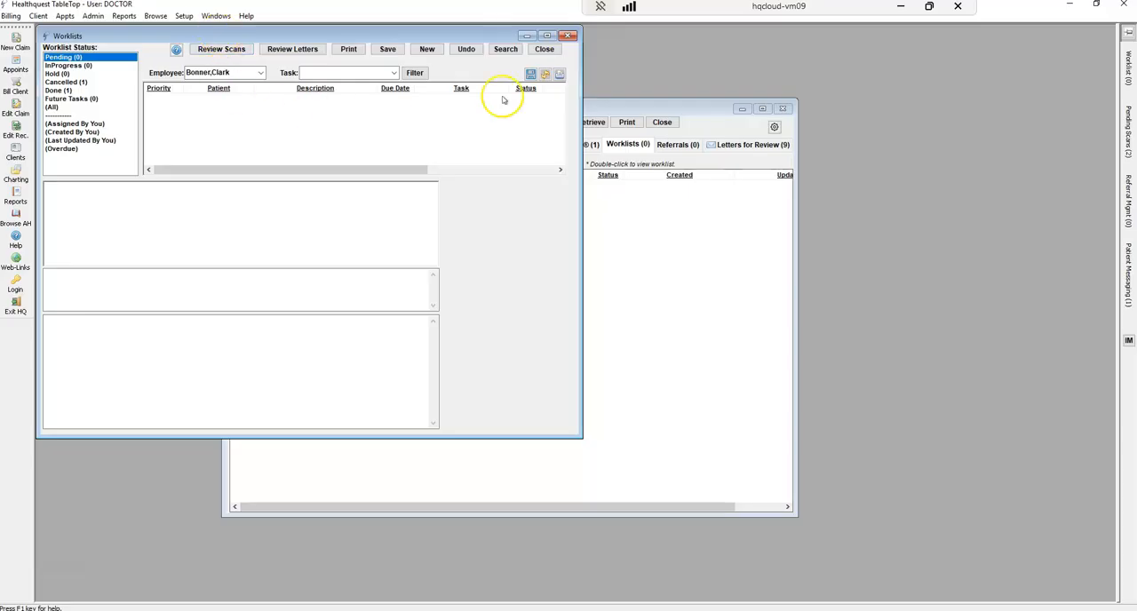
left_click(641, 108)
left_click_drag(536, 114, 875, 106)
left_click(712, 139)
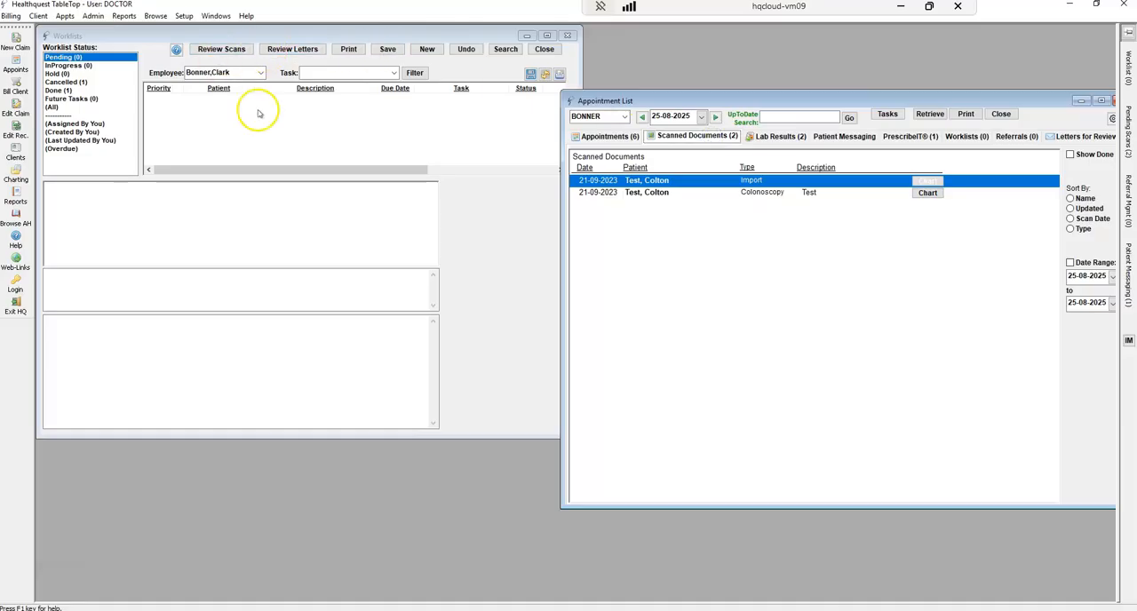
View the pending 21-09-2023 Colonoscopy scan from the Worklists window, then close both windows and recentre the Appointment List
left_click(233, 50)
left_click(71, 71)
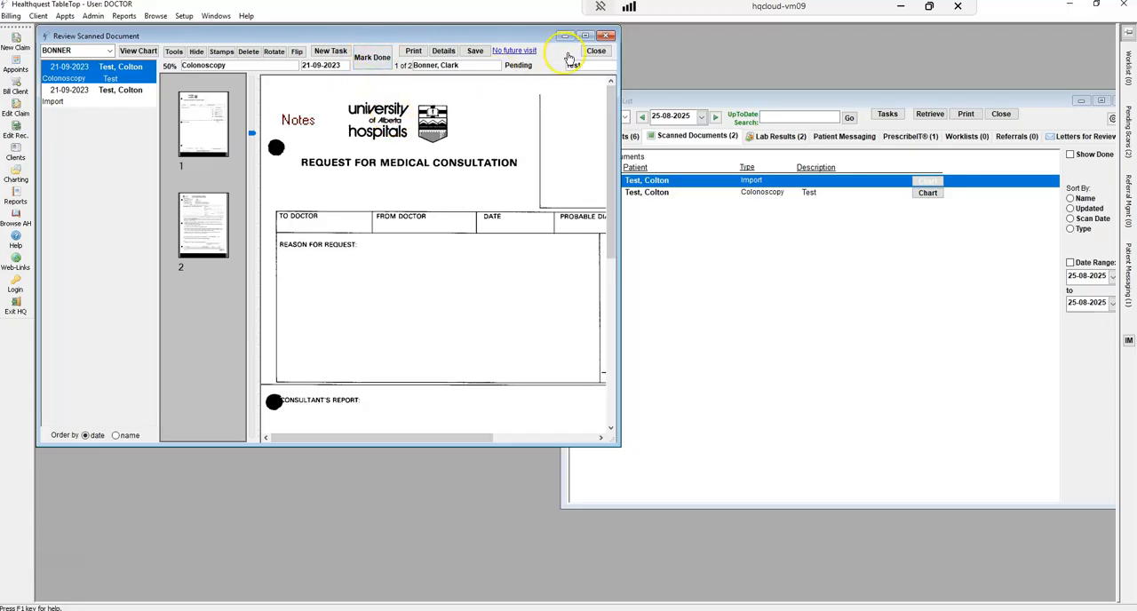
left_click(596, 51)
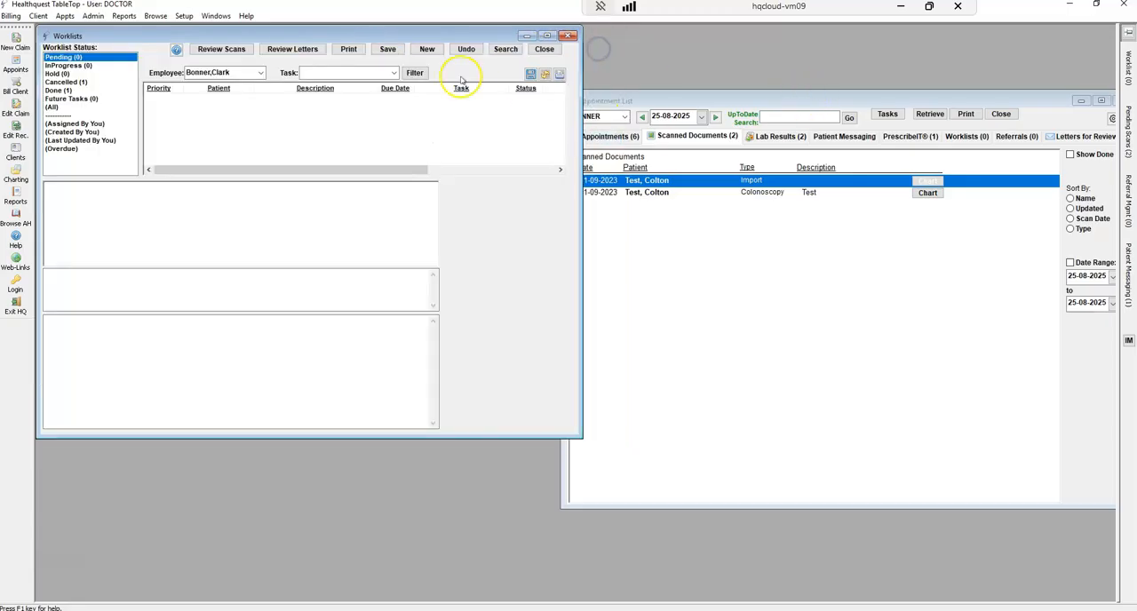
left_click(544, 49)
left_click_drag(627, 102, 365, 101)
View the doctor's outgoing referrals in Referral Management and close it
mouse_move(1127, 129)
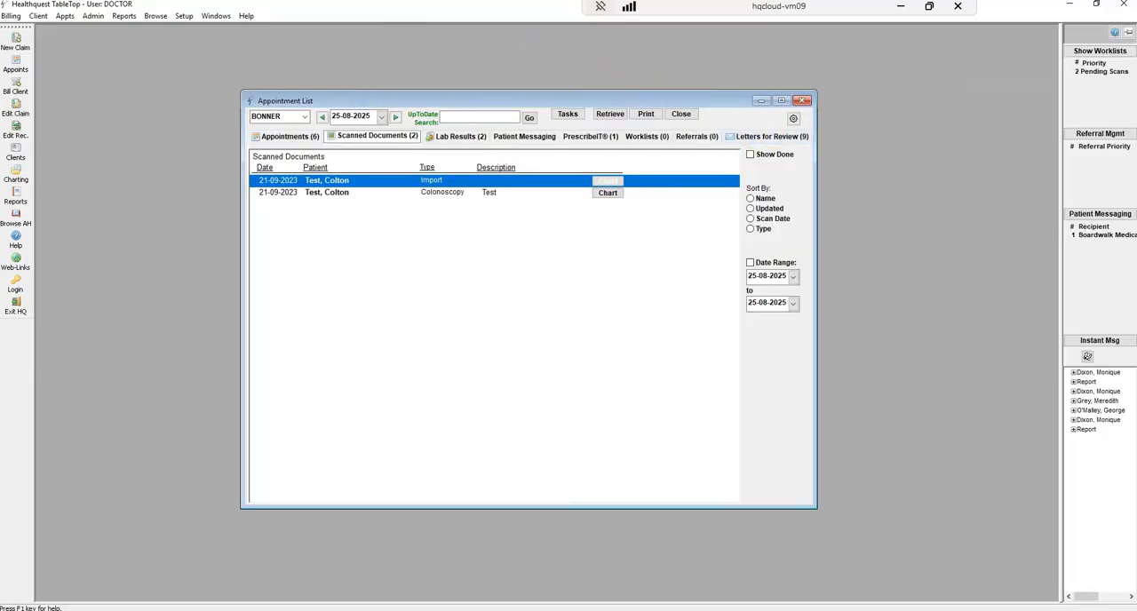
left_click(1095, 133)
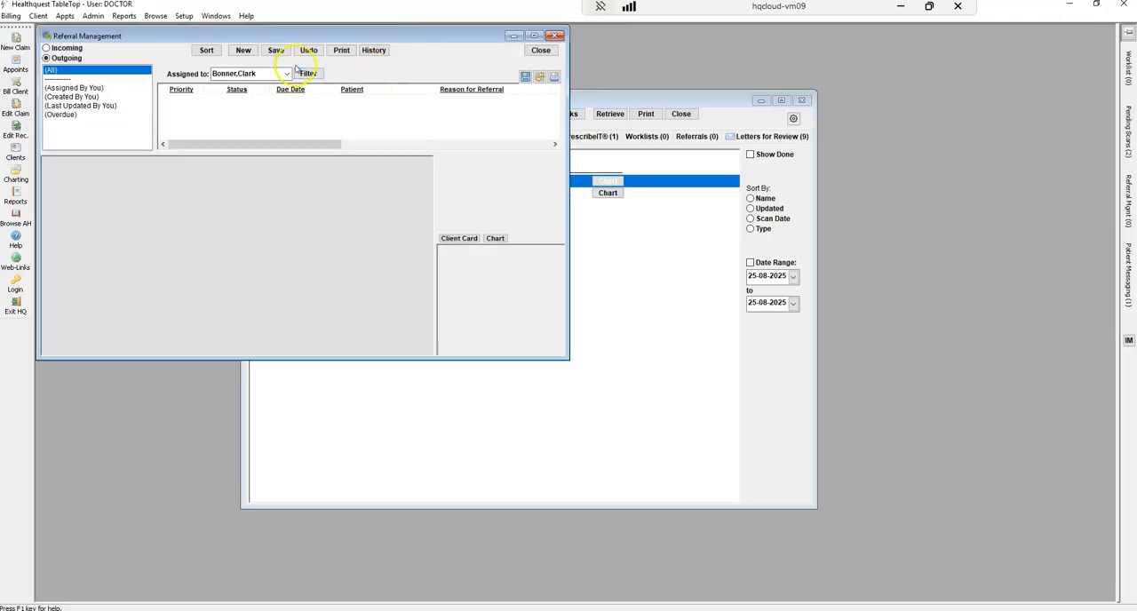
left_click(541, 51)
View the Patient Messaging window, close it, and show the same patient messages in the Appointment List
left_click(1130, 302)
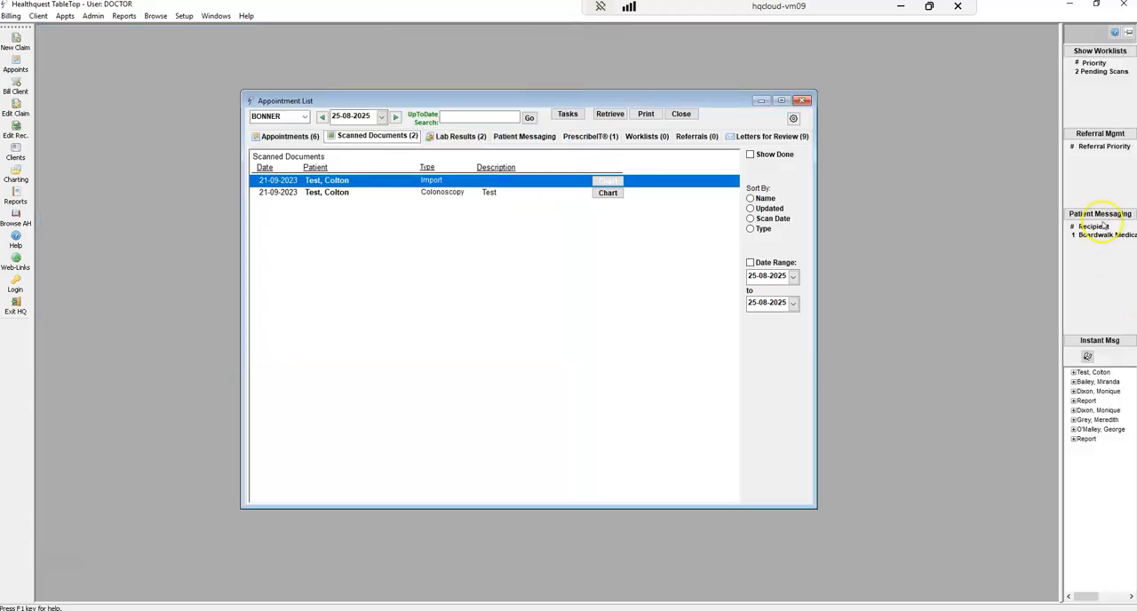
left_click(1102, 215)
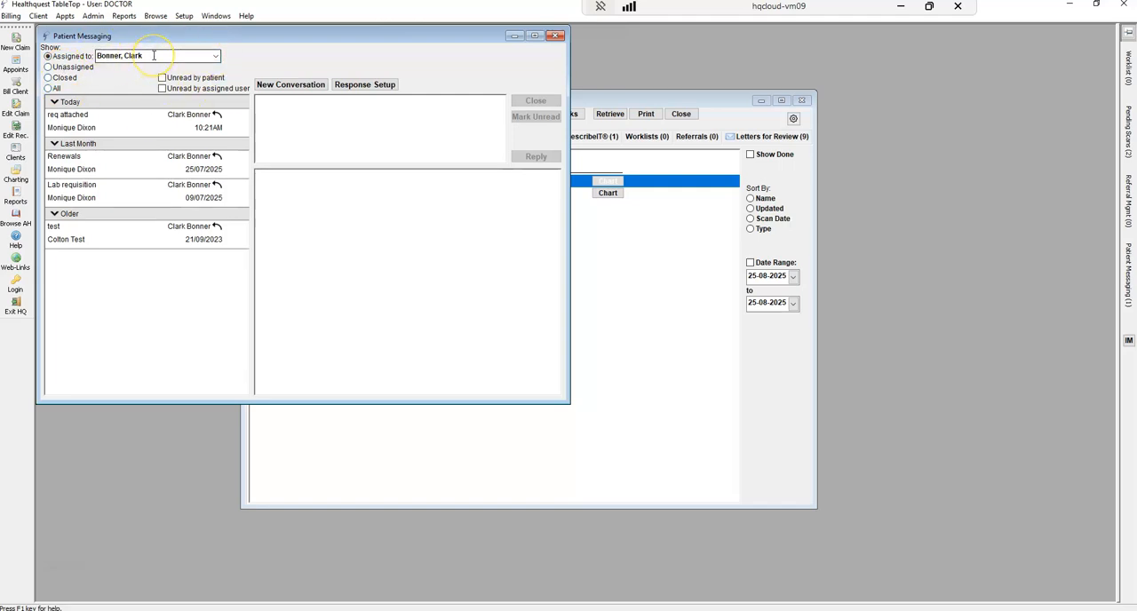
left_click(556, 37)
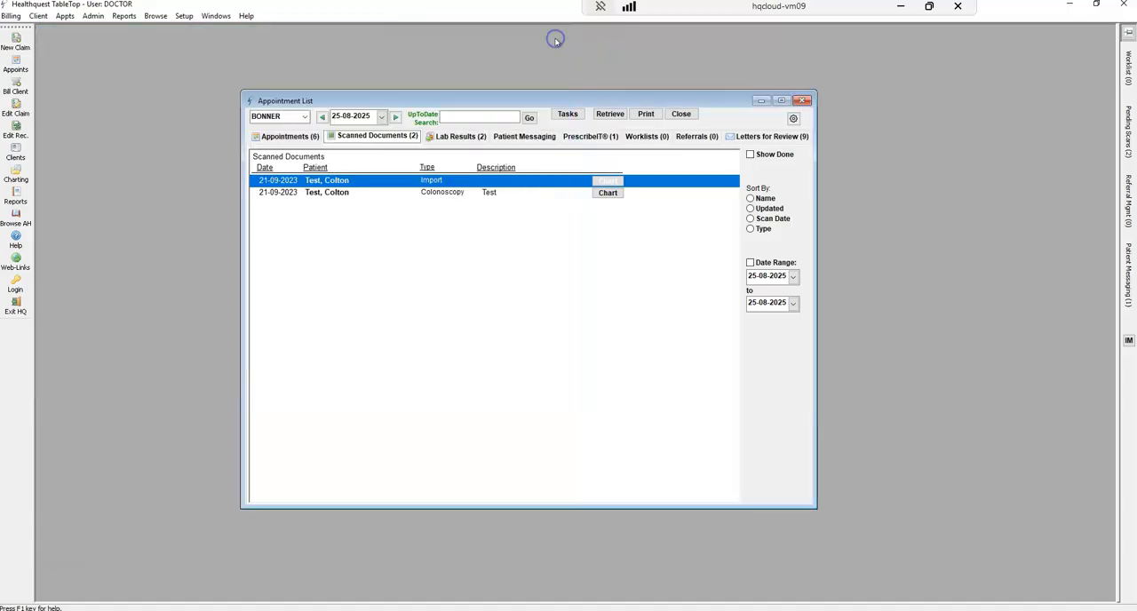
left_click(525, 138)
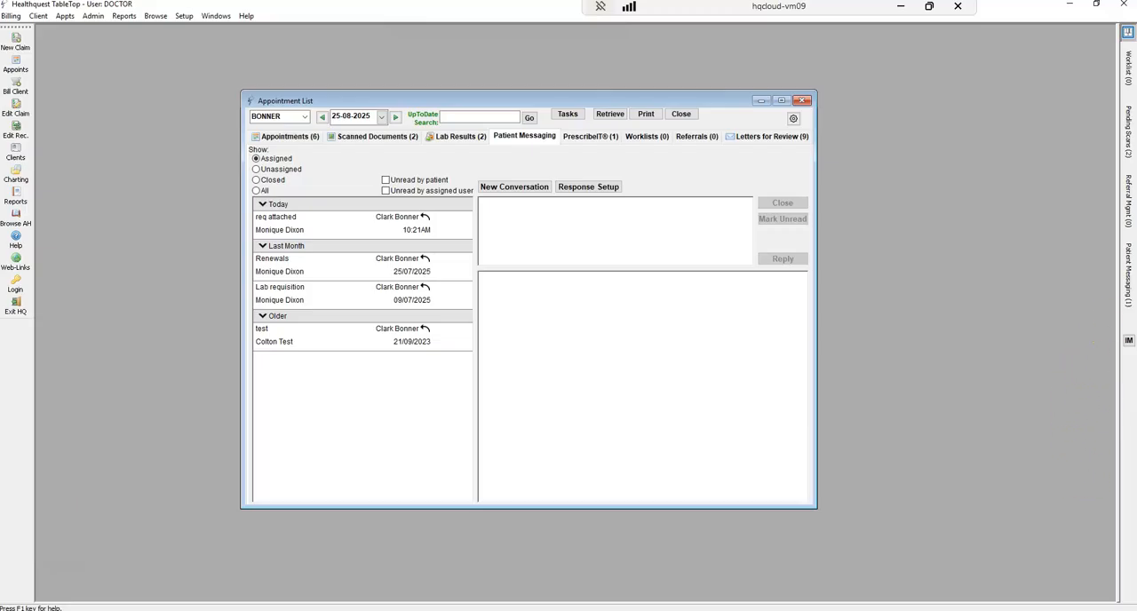
Open Instant Messaging and arrange its window and the Appointment List side by side
left_click(1127, 343)
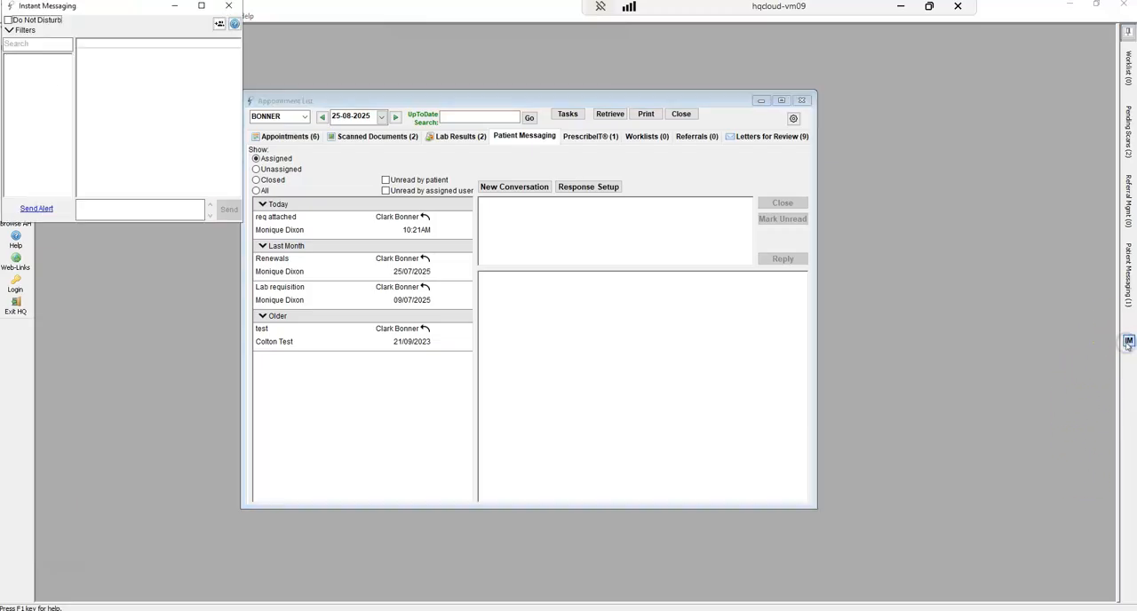
left_click_drag(325, 96, 649, 106)
left_click_drag(86, 13, 213, 164)
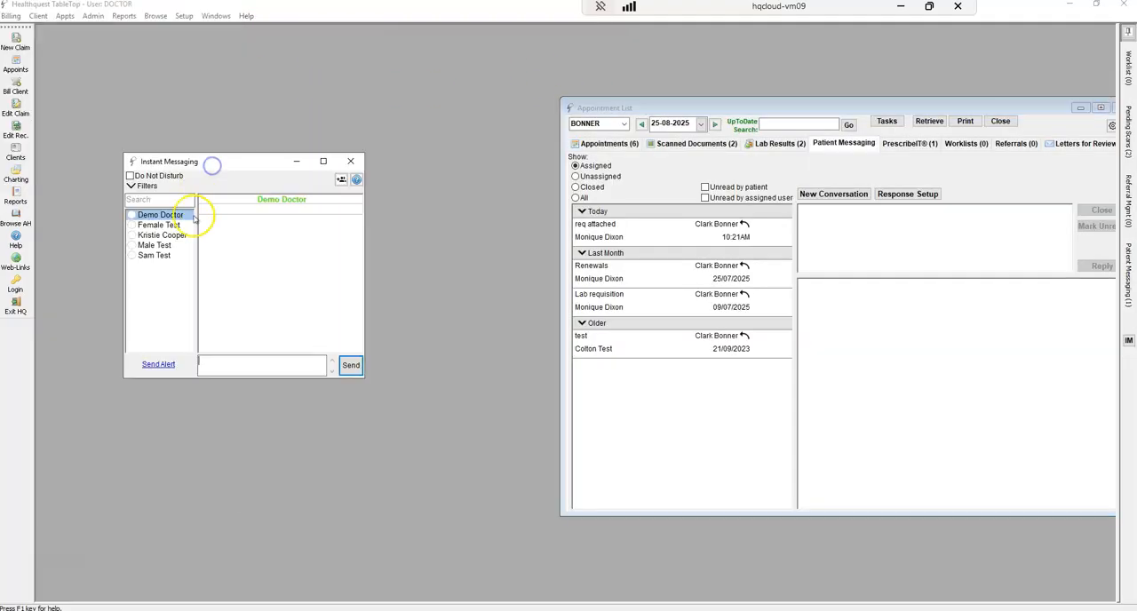
Filter the instant messaging contacts to active users only, then remove that filter
left_click(133, 186)
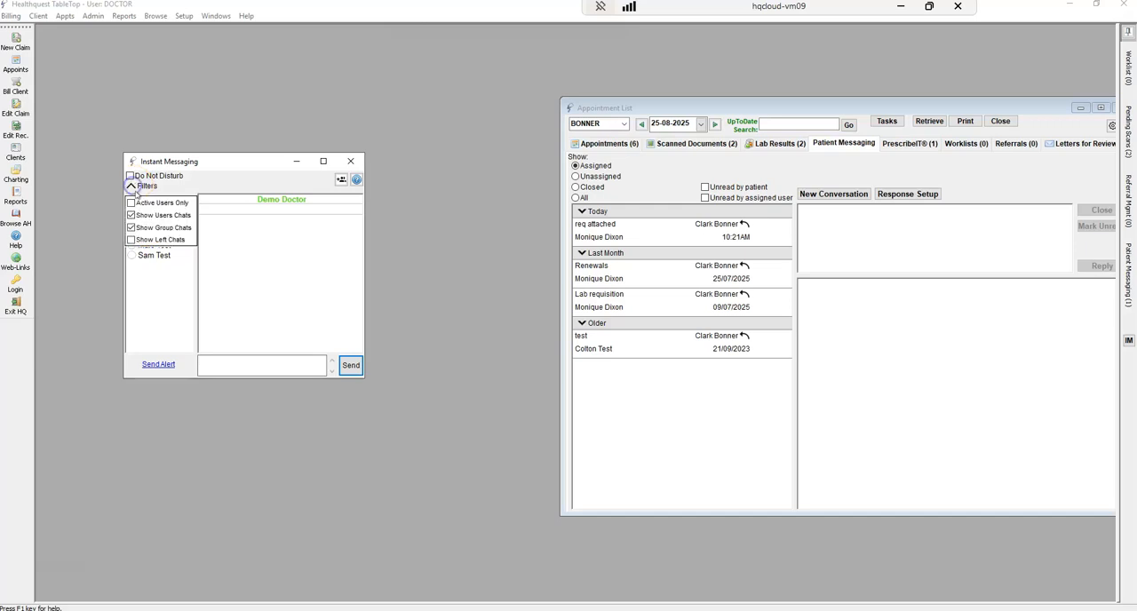
left_click(144, 203)
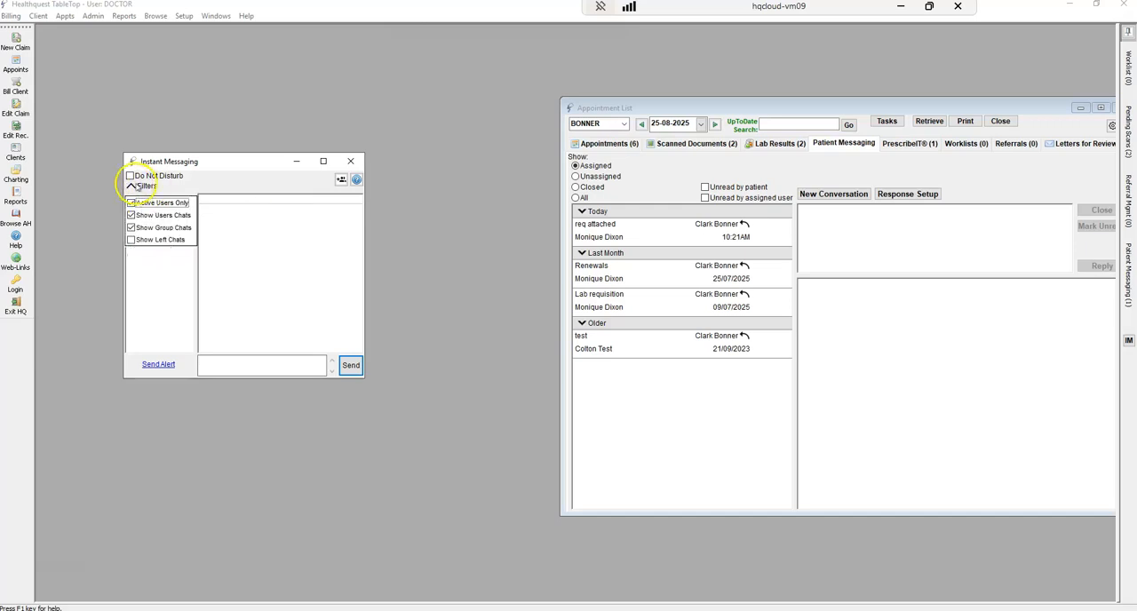
left_click(133, 186)
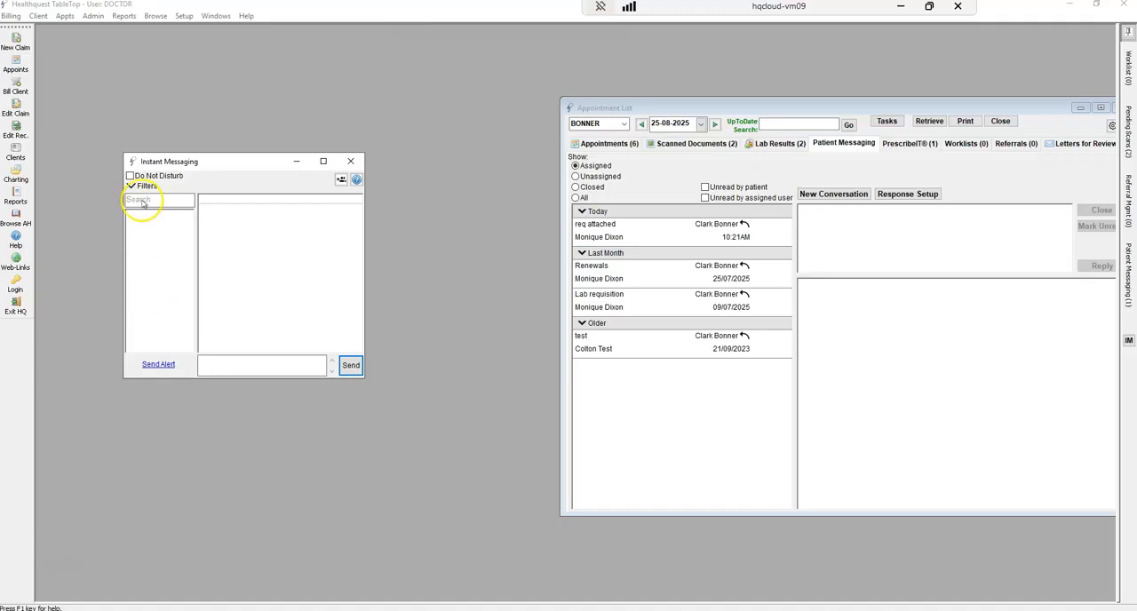
left_click(132, 186)
left_click(130, 202)
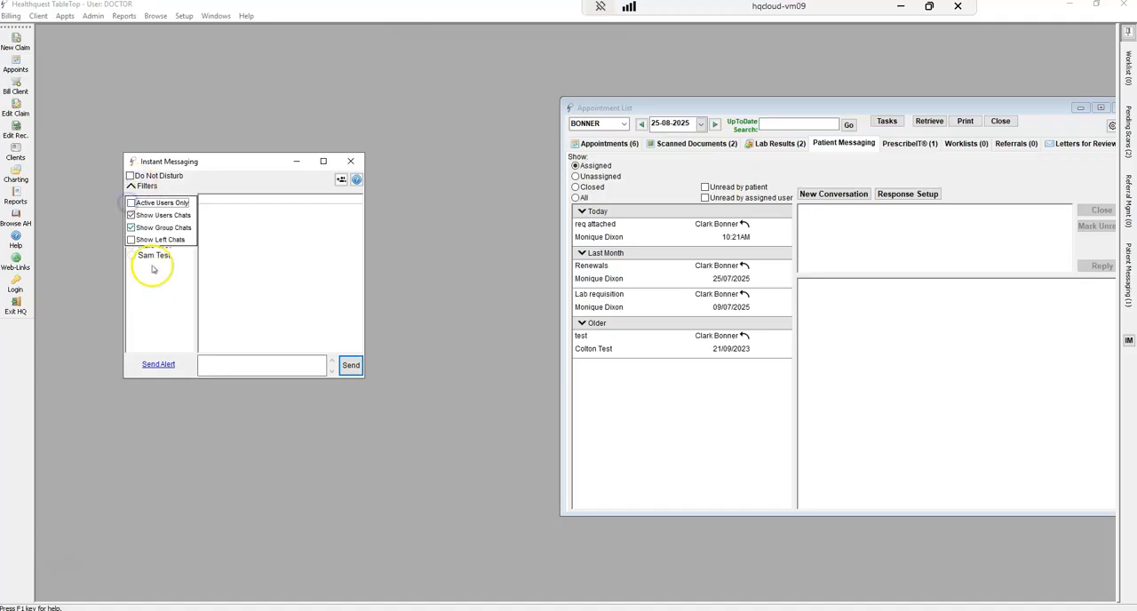
left_click(160, 303)
Send the last contact in the list the instant message "Running late, please advise next patient"
left_click(153, 255)
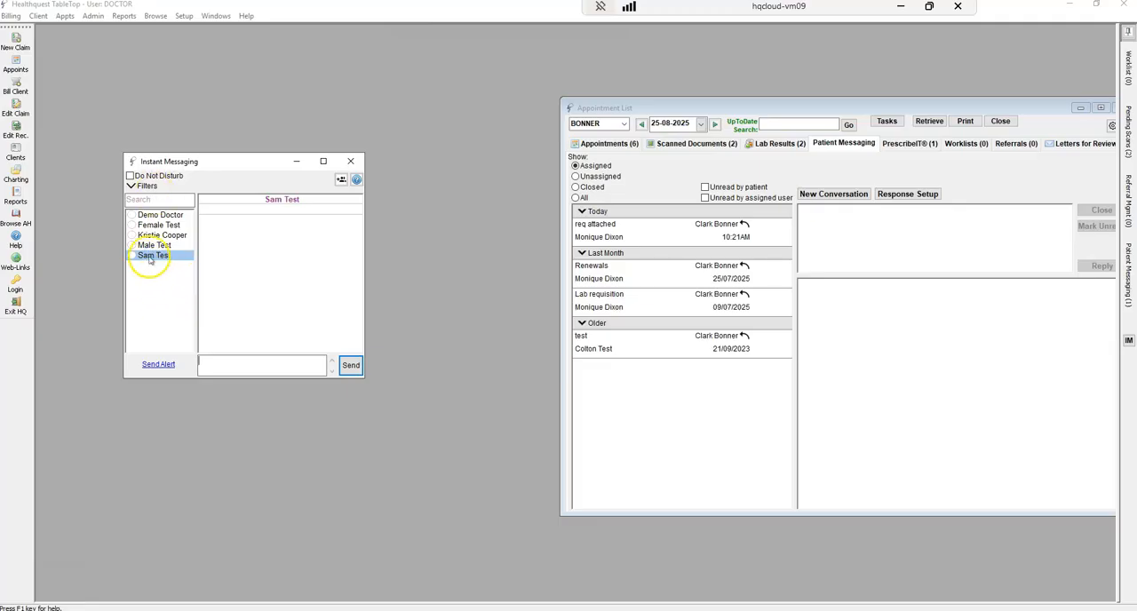
left_click(220, 365)
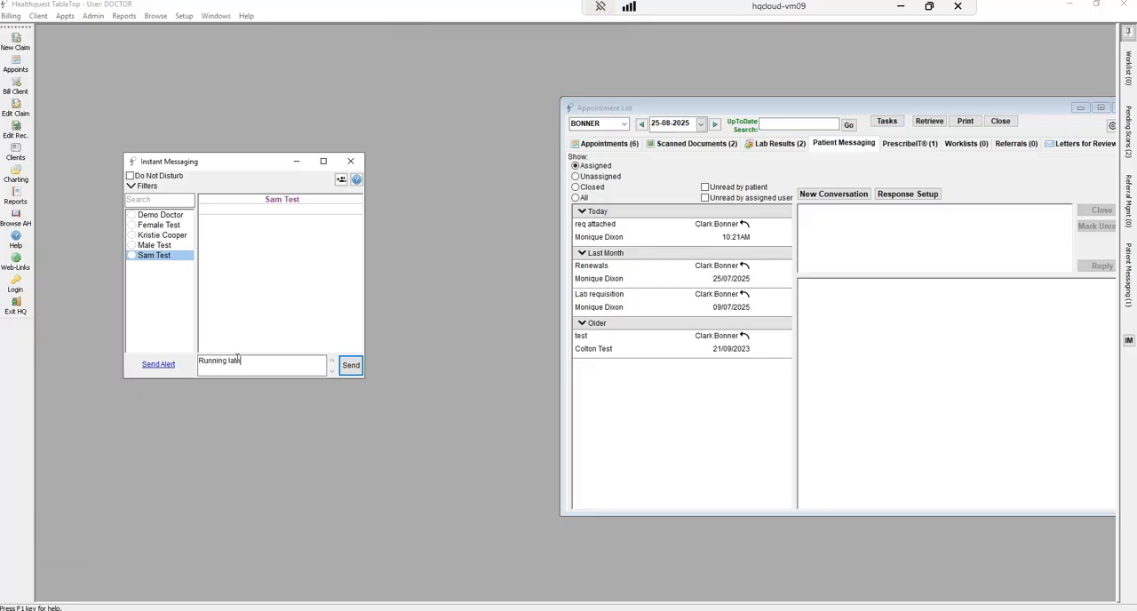
type("Running late, please advise next patient")
key("Return")
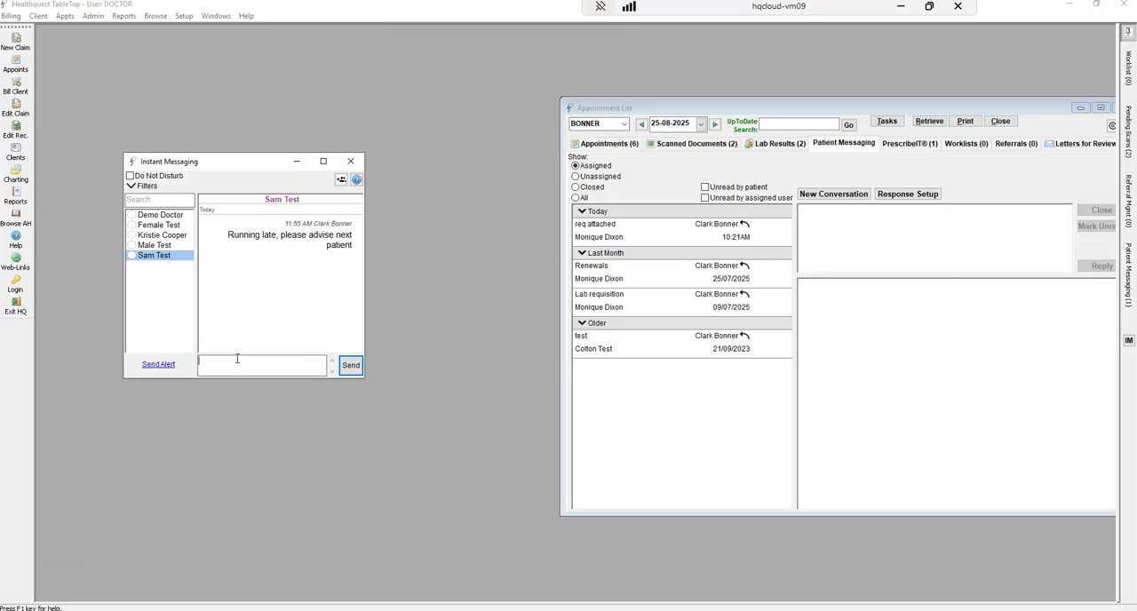
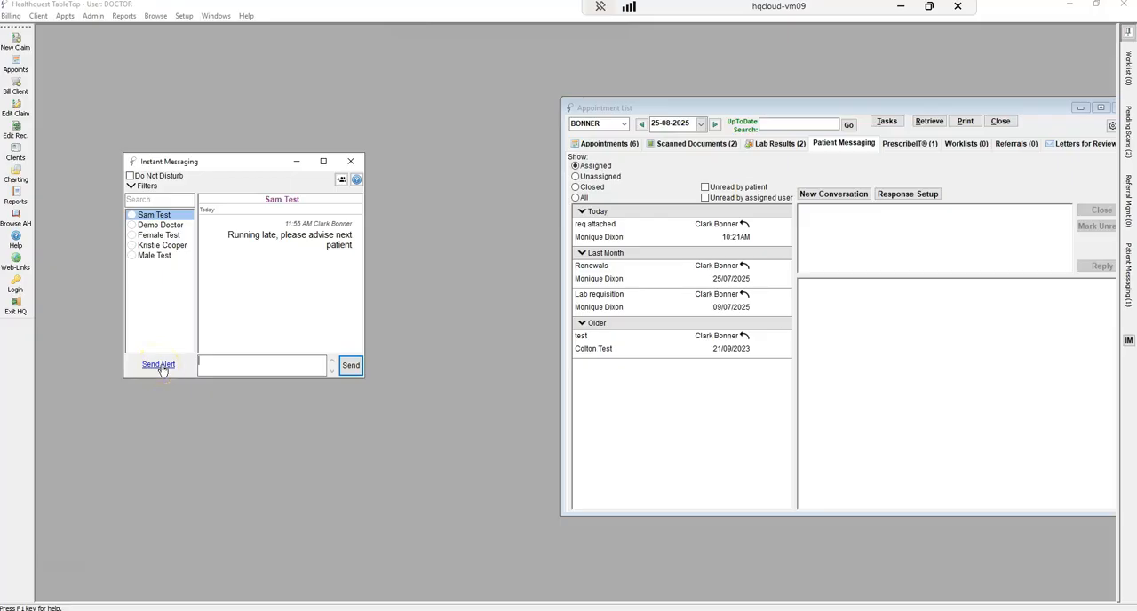
Open the emergency alert list from Instant Messaging, view the alert codes, cancel without sending, and close Instant Messaging
left_click(158, 365)
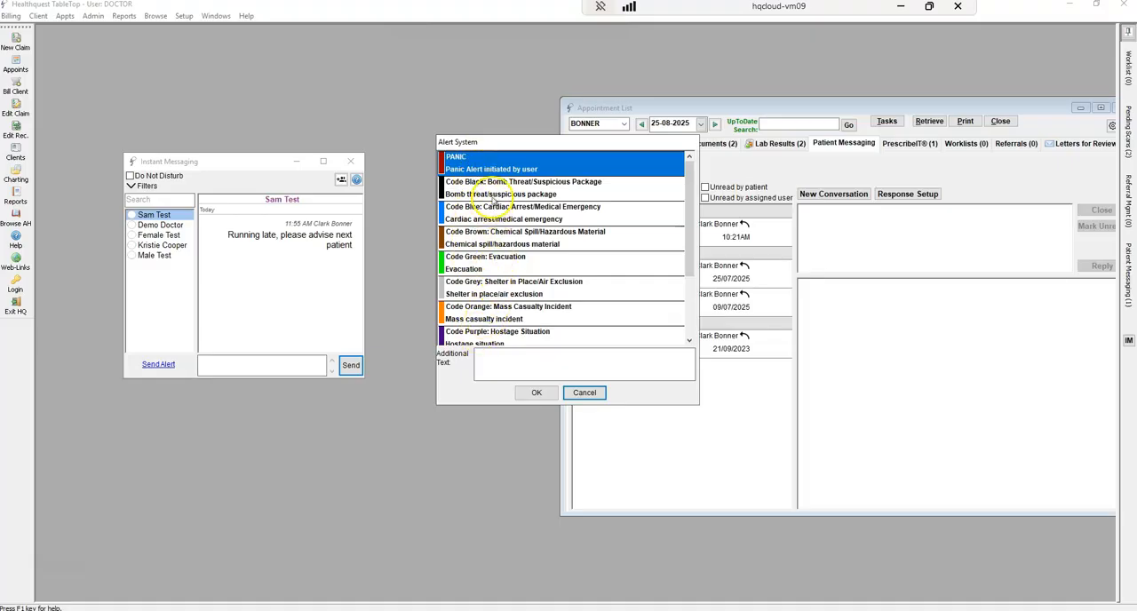
left_click(547, 206)
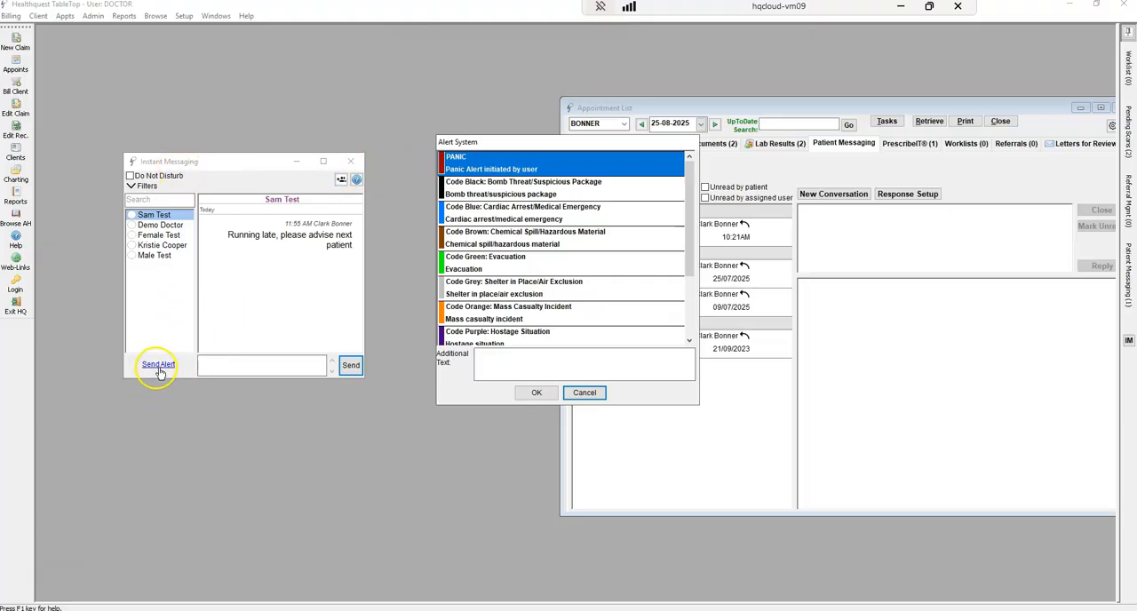
left_click(573, 393)
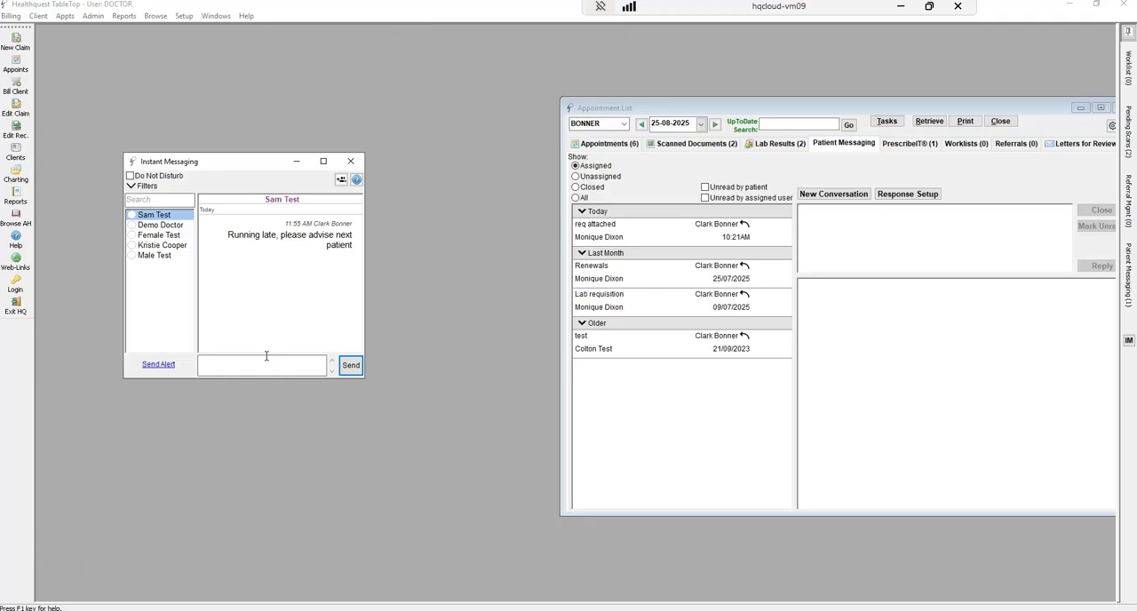
left_click(351, 161)
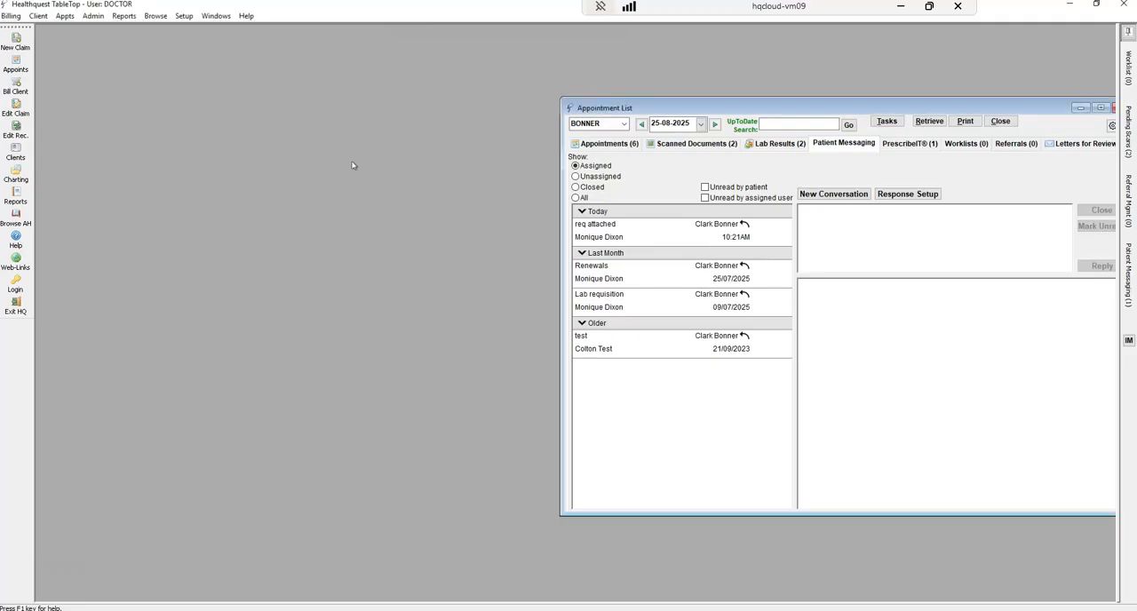
Centre the Appointment List, review its scanned documents and lab results, and return to the day's appointments
left_click_drag(987, 108, 770, 102)
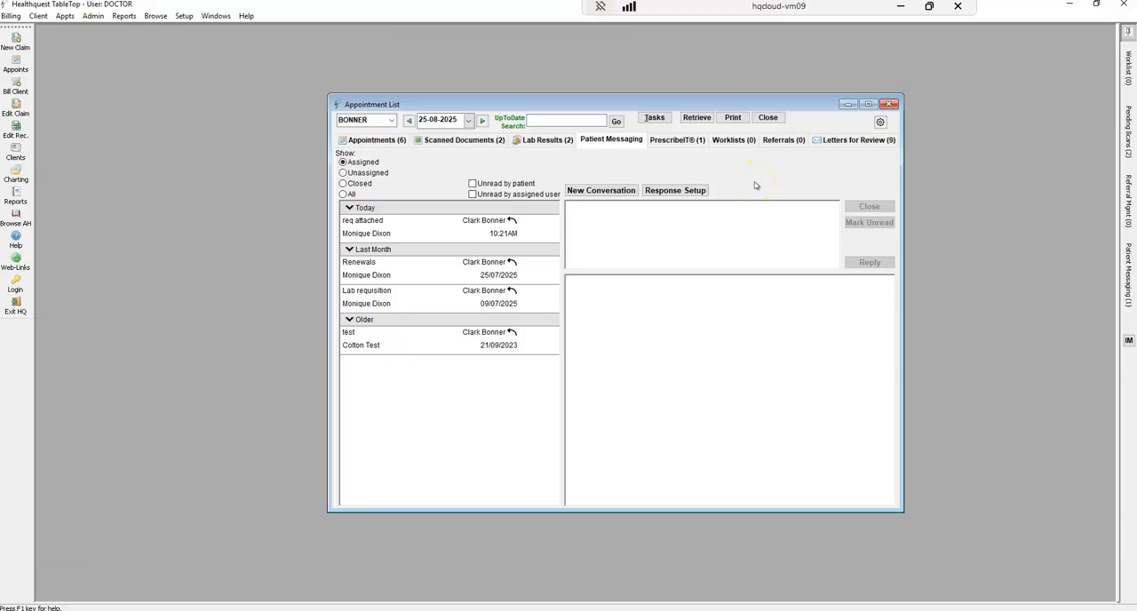
left_click(380, 139)
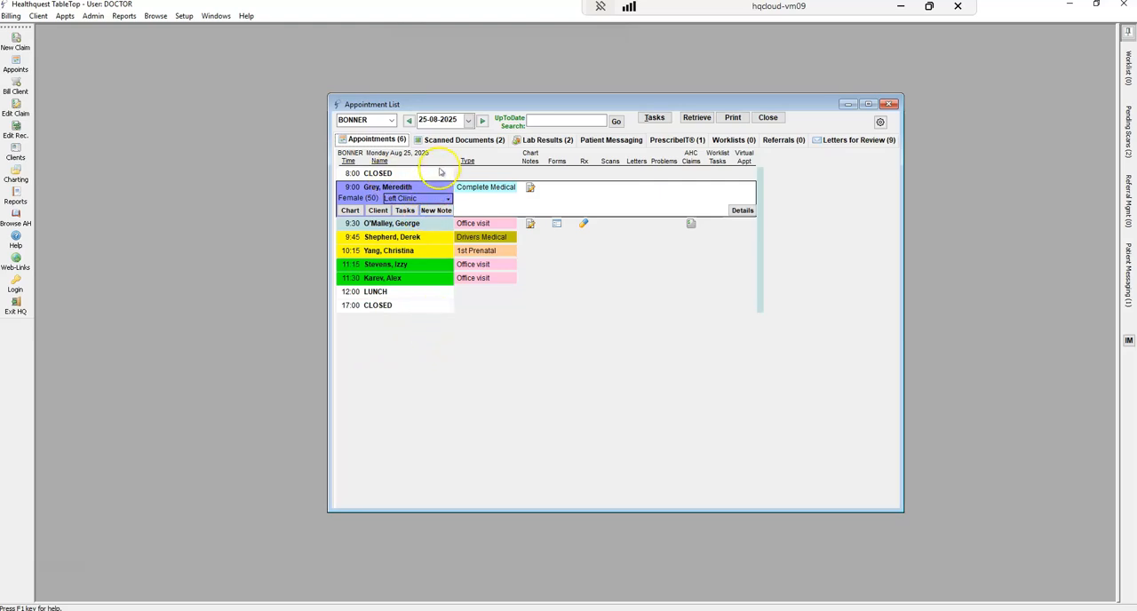
left_click(493, 141)
left_click(547, 140)
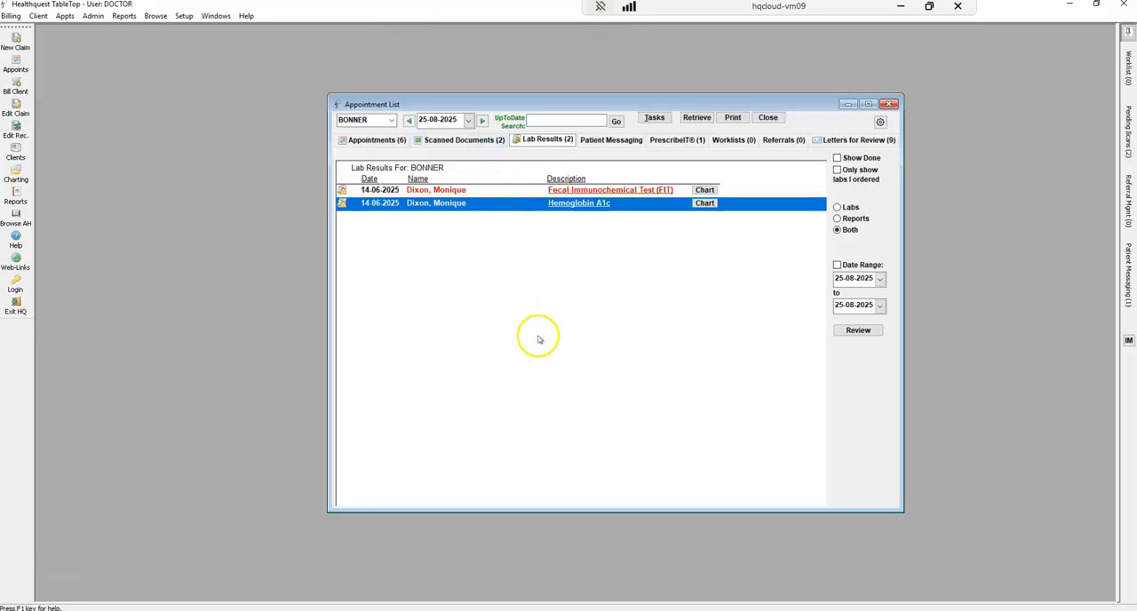
left_click(377, 139)
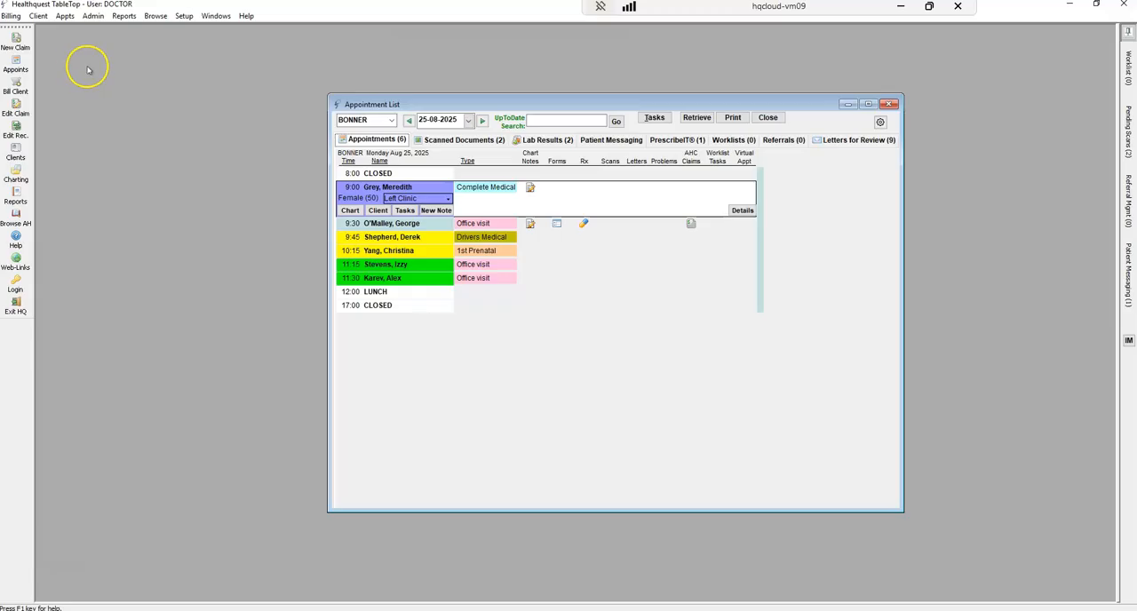
Open the appointment scheduler, show the other two providers' Monday schedules alongside the first, and extend the second provider's default week
left_click(16, 70)
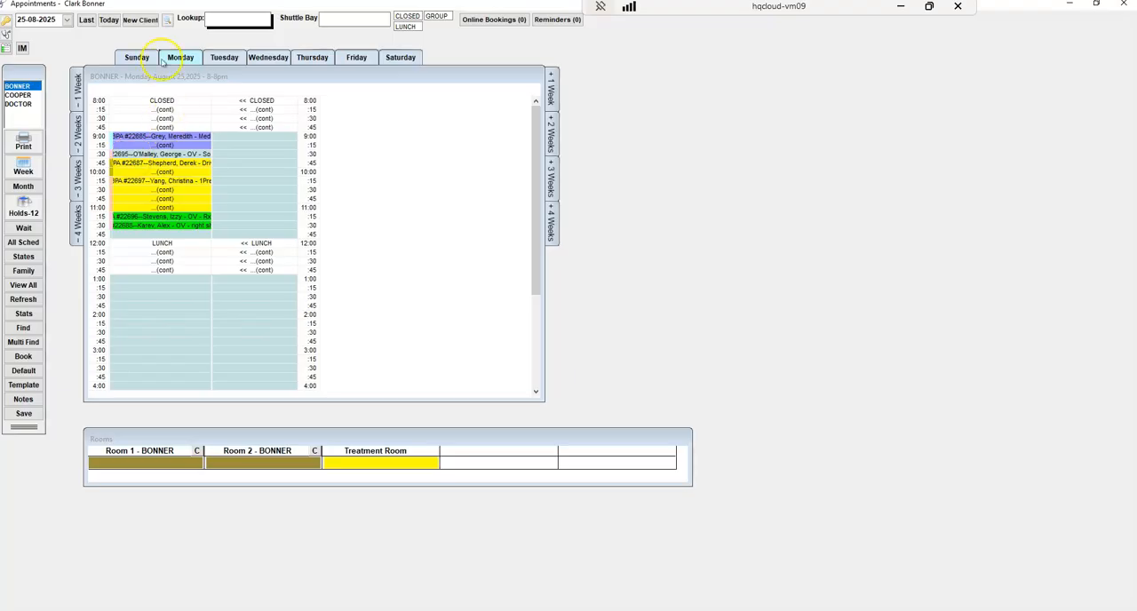
left_click(18, 95, "ctrl")
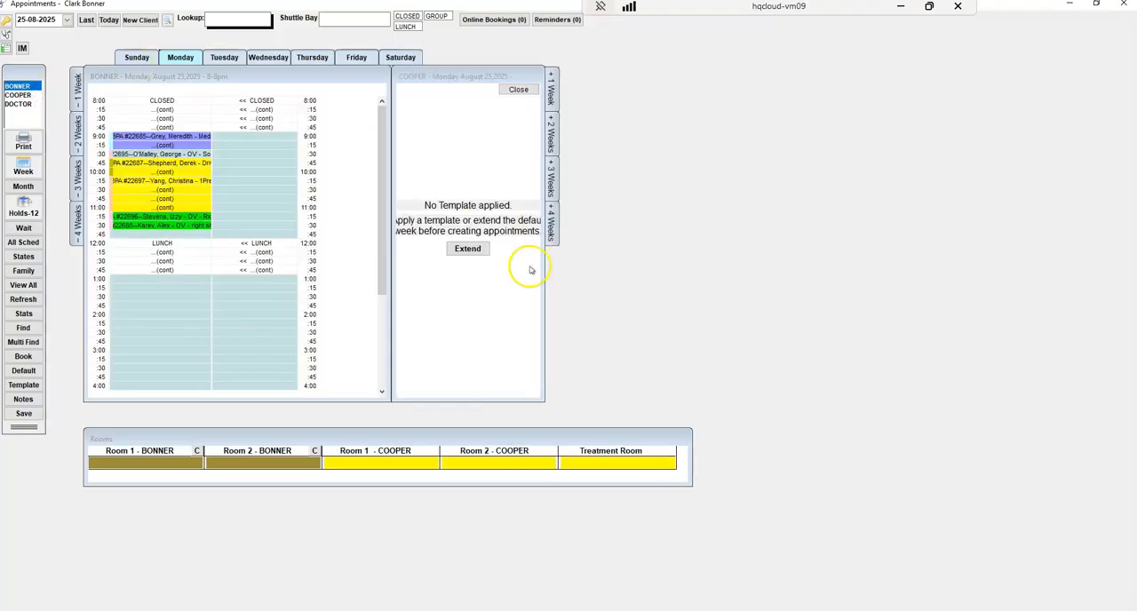
left_click(18, 104, "ctrl")
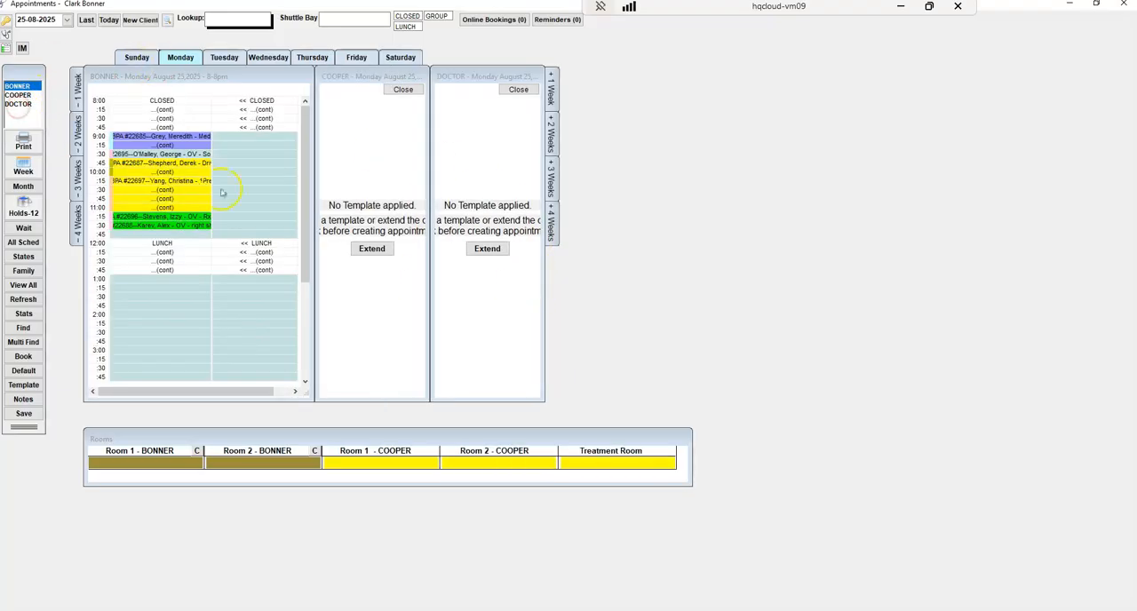
left_click(372, 249)
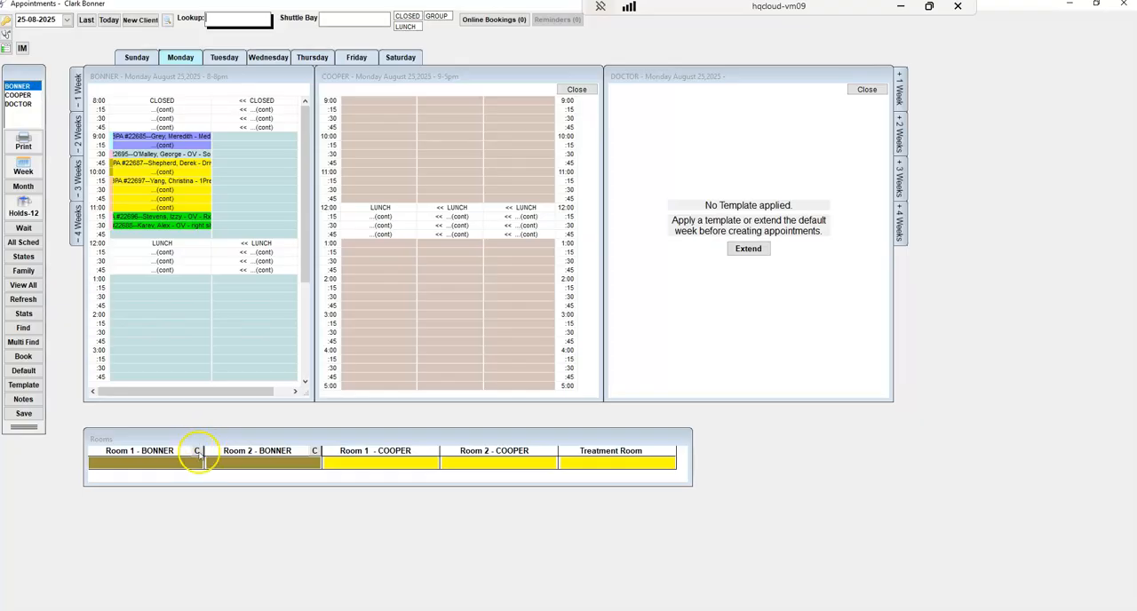
Mark the first provider's Room 1 as clean, place the 9:45 Drivers Medical patient in it, and return to the Appointment List
left_click(197, 458)
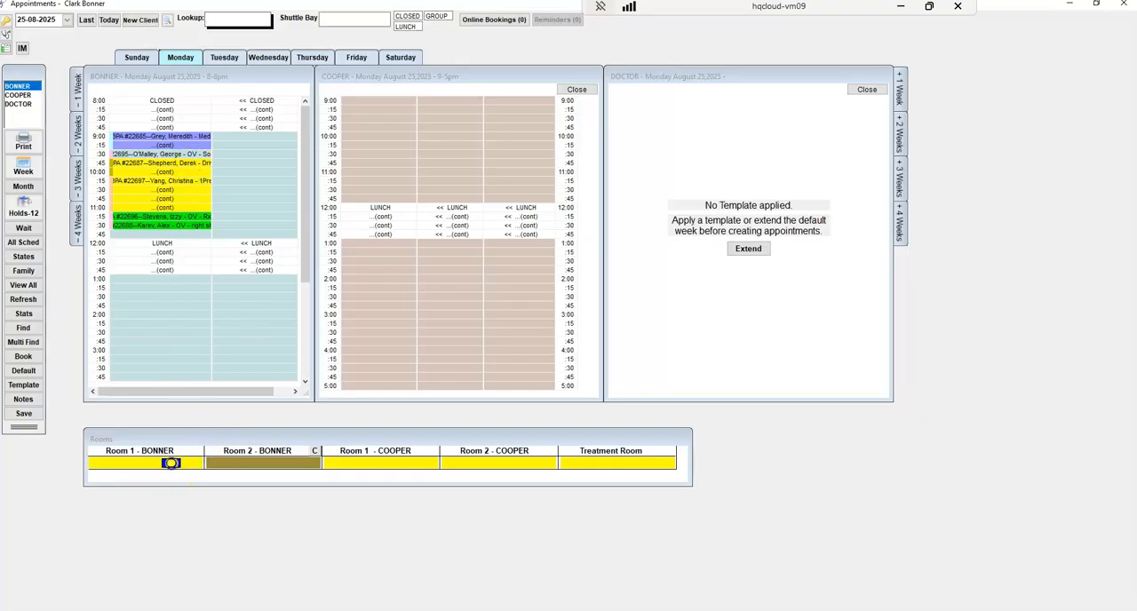
left_click(171, 463)
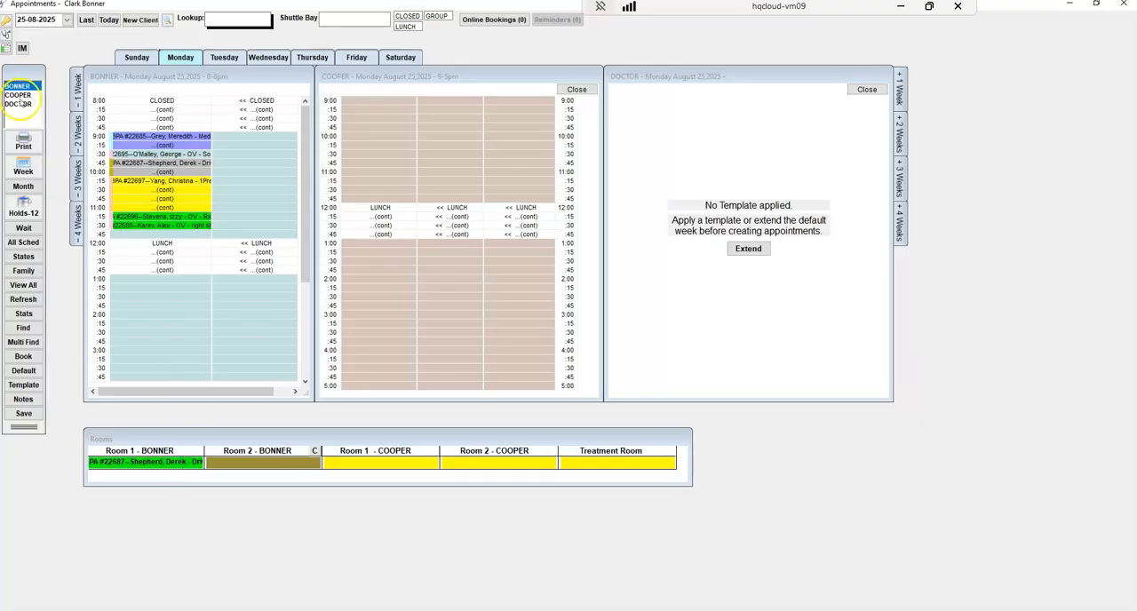
left_click(6, 34)
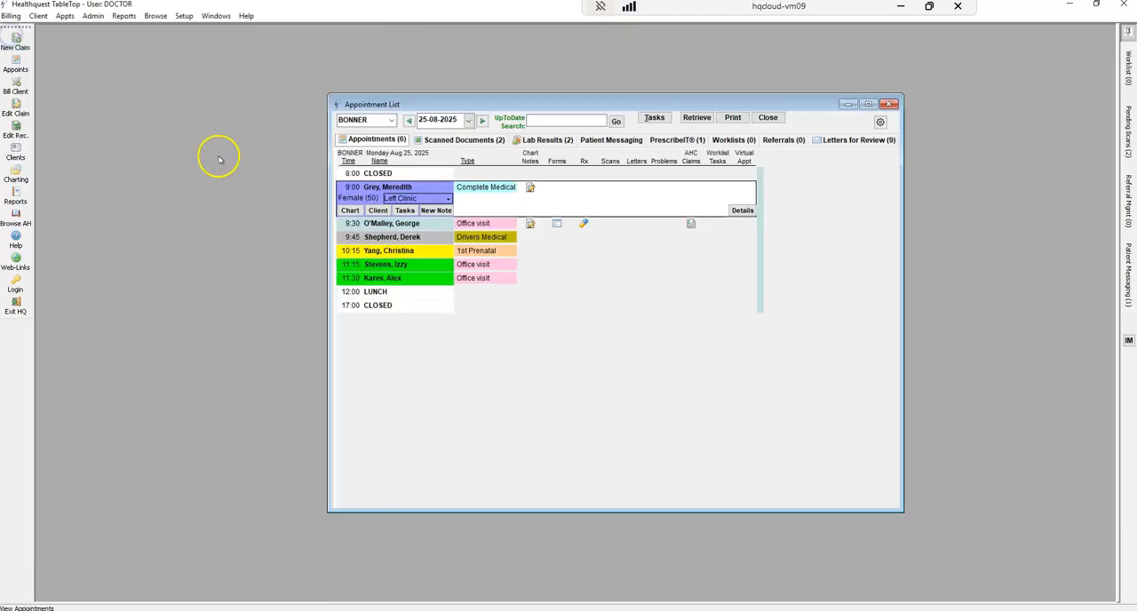
Clear the room for the 9:45 Drivers Medical appointment and check the room's status in the scheduler
left_click(392, 237)
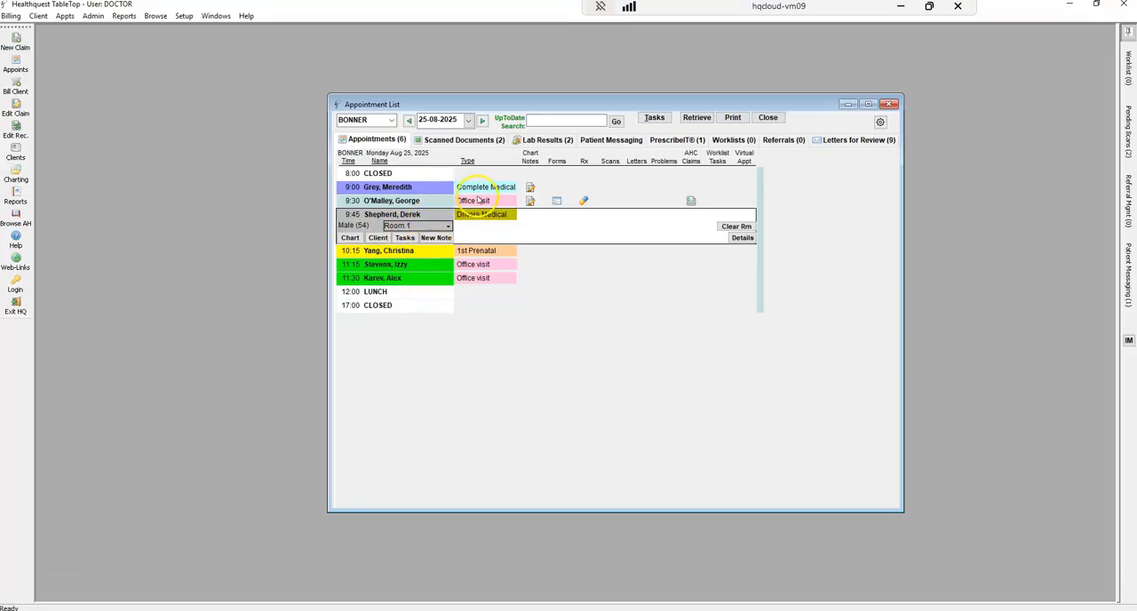
left_click(736, 226)
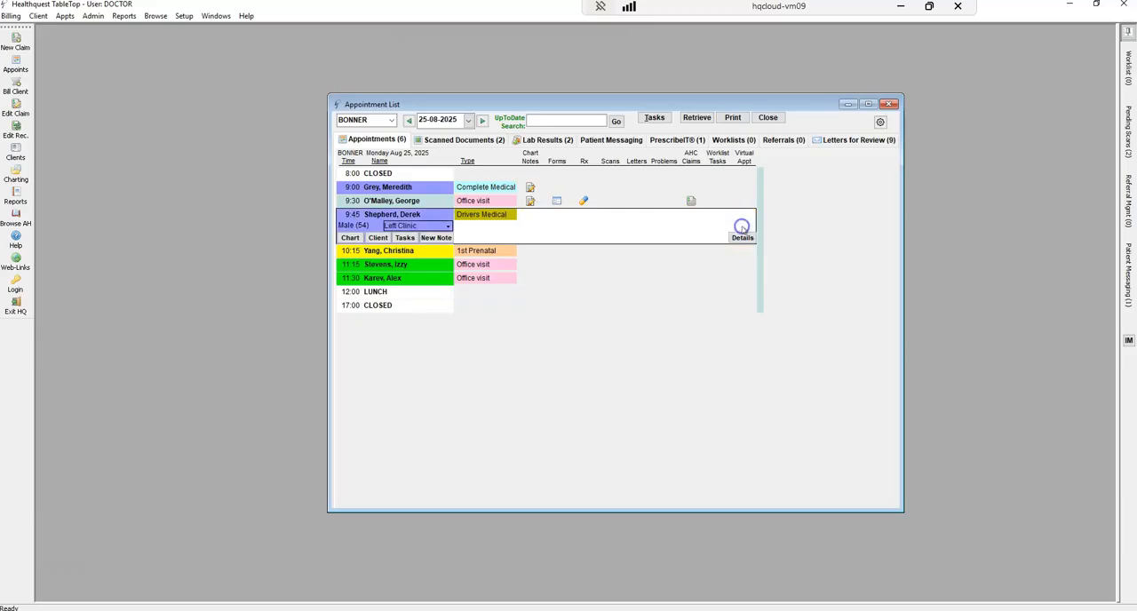
left_click(14, 65)
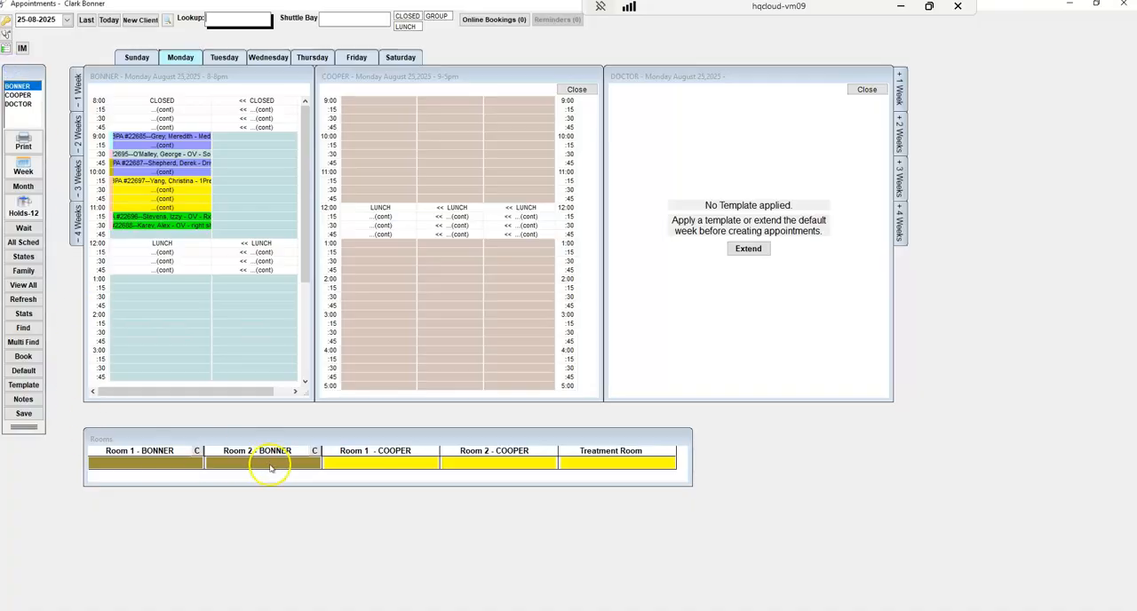